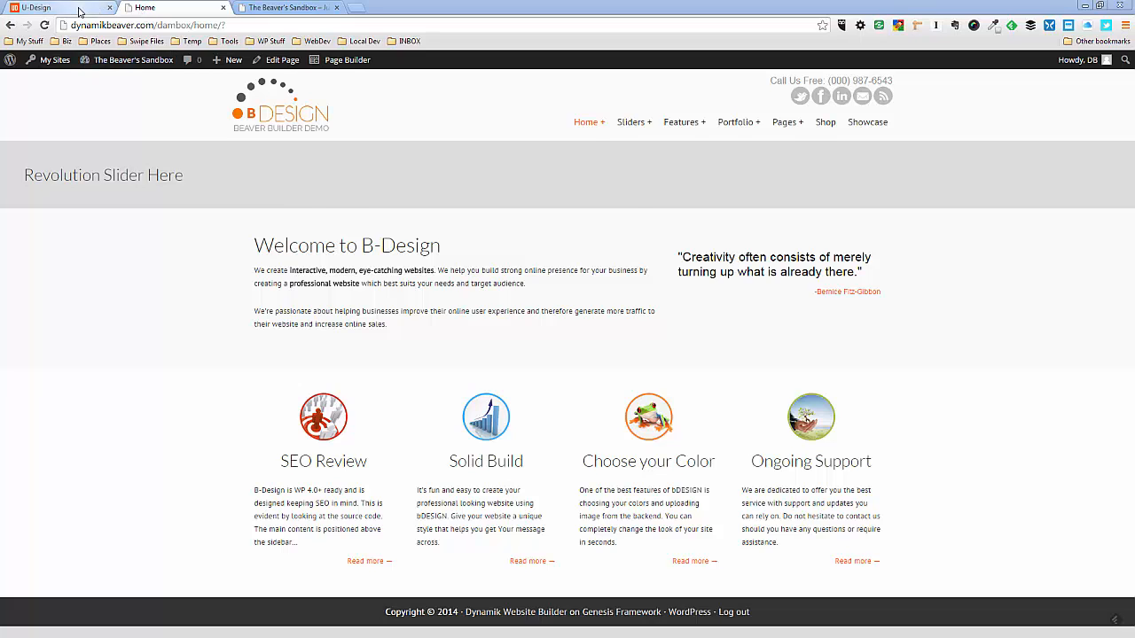
Examine the U-Design demo home page from its slider to its footer
left_click(53, 7)
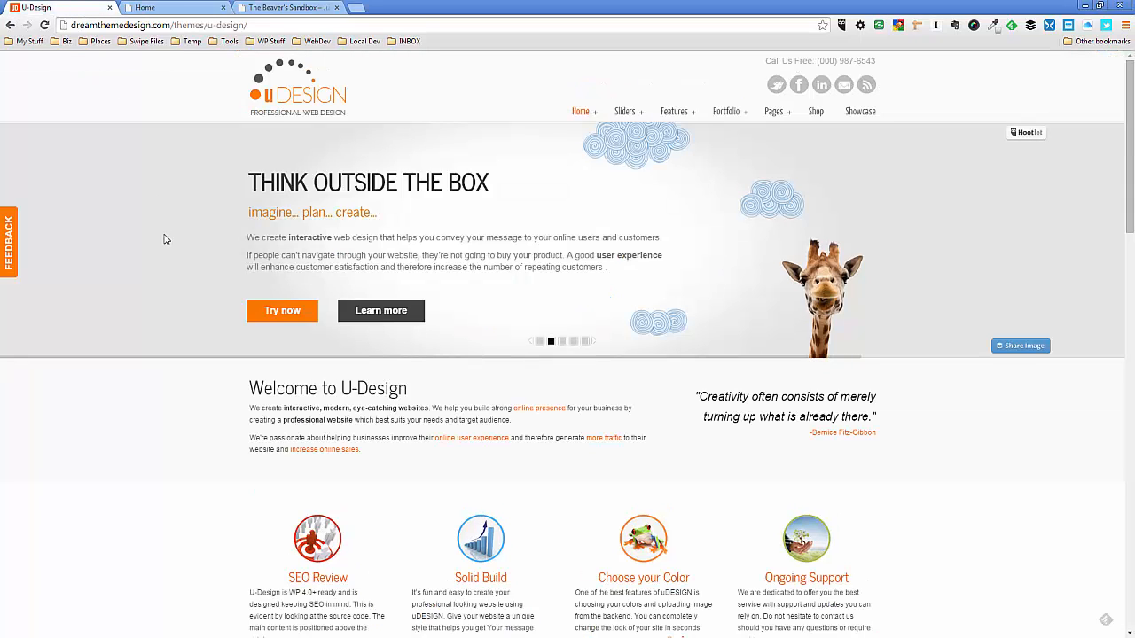
scroll(173, 273, "down", 3)
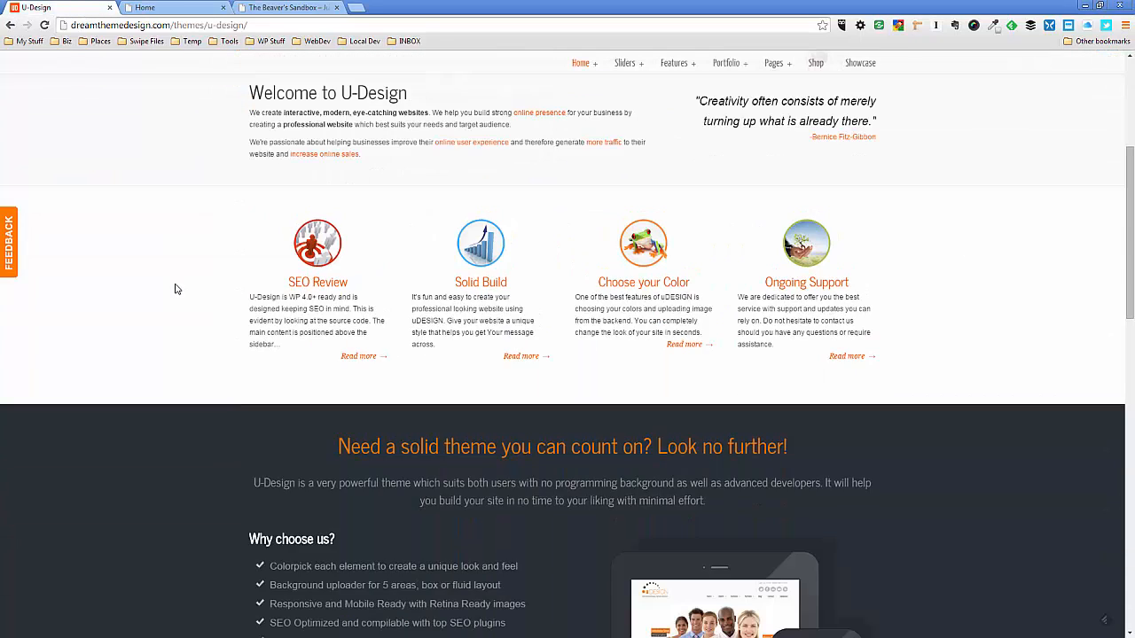
scroll(176, 293, "down", 5)
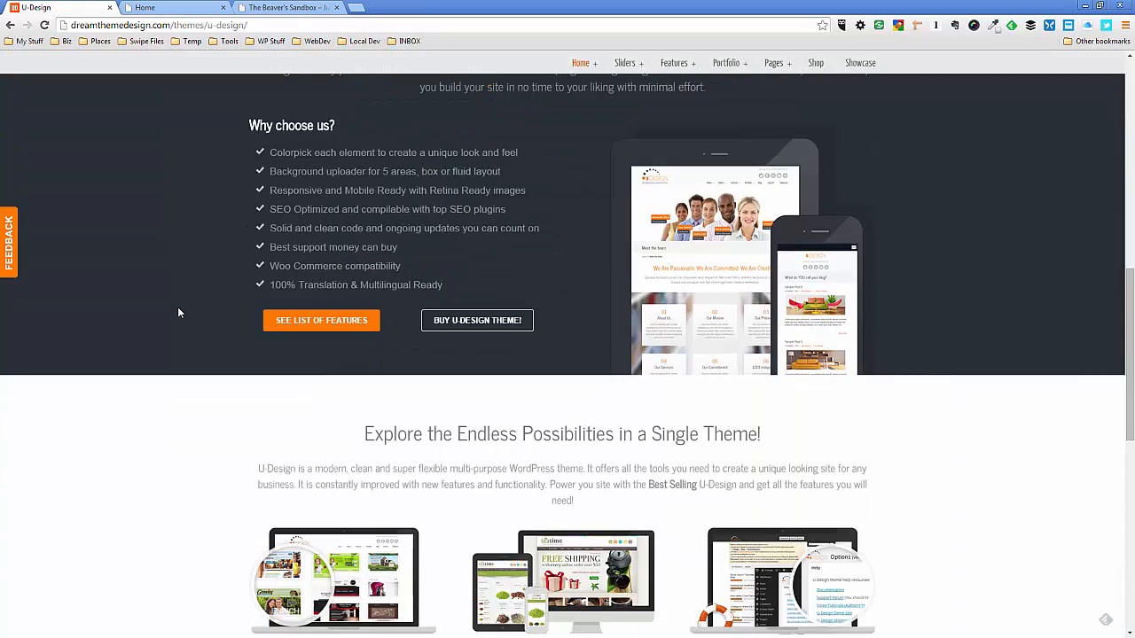
scroll(178, 307, "up", 3)
scroll(178, 308, "down", 3)
scroll(179, 311, "down", 7)
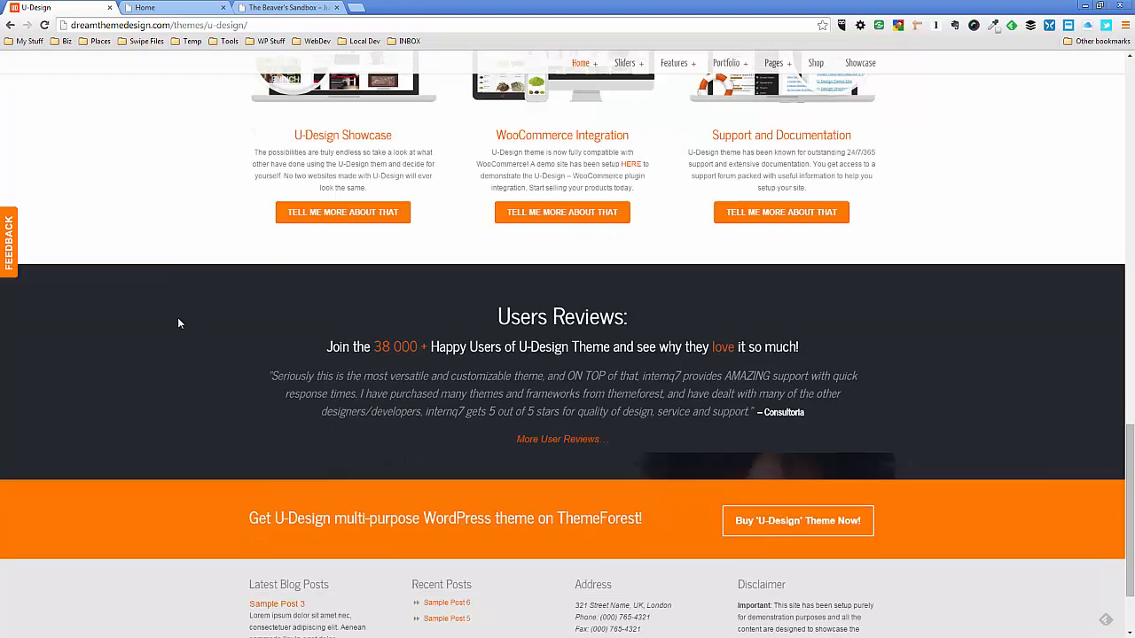
scroll(178, 321, "down", 2)
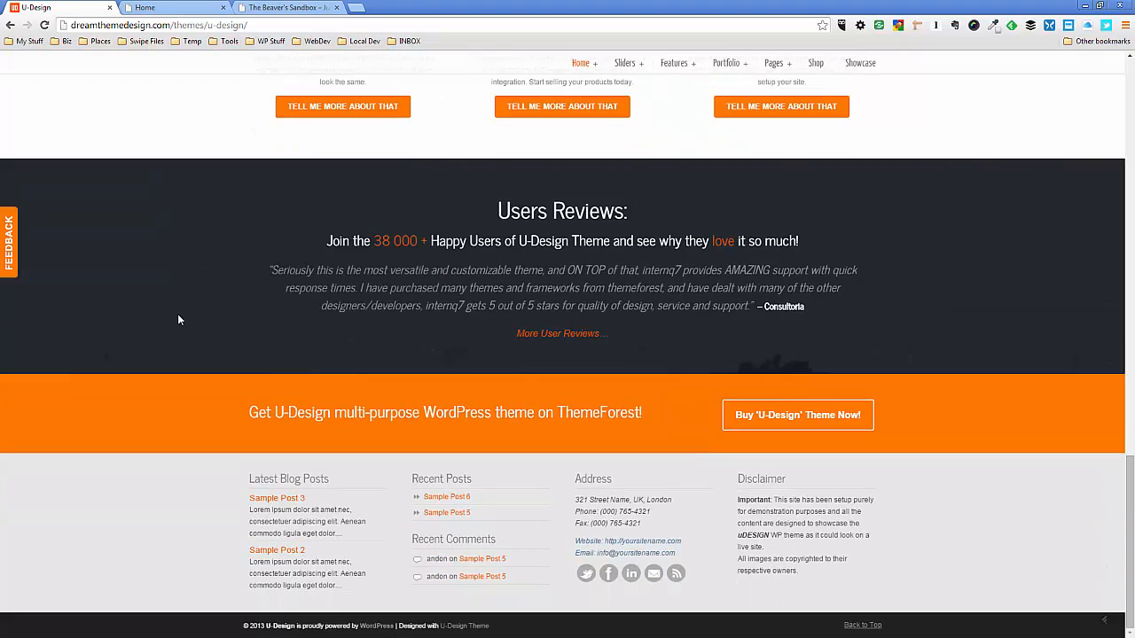
scroll(177, 315, "up", 11)
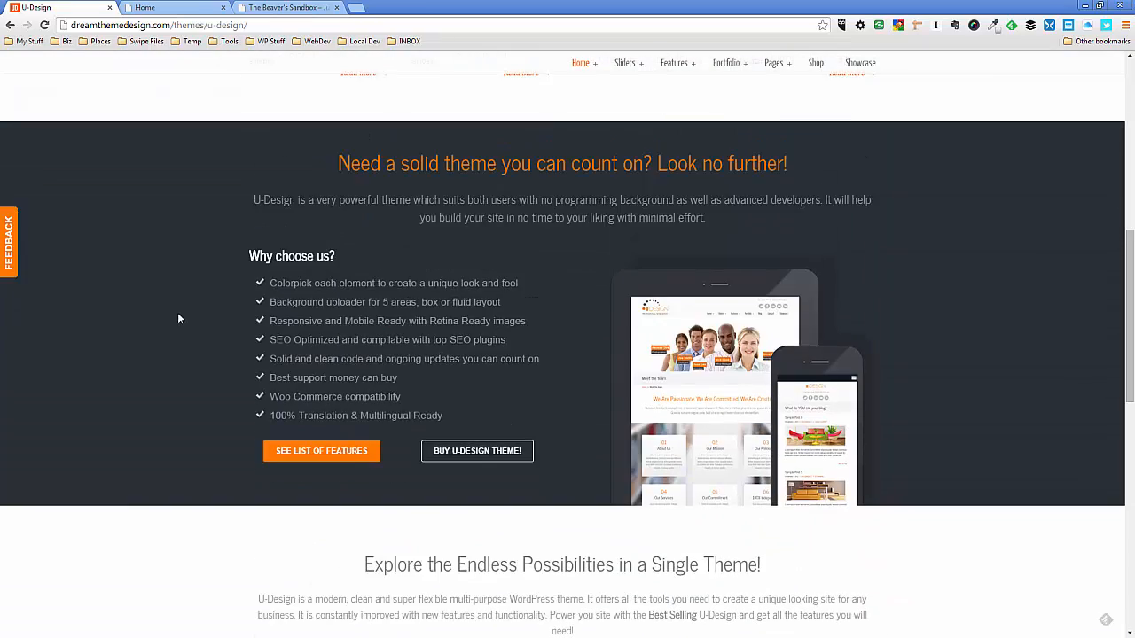
scroll(178, 315, "up", 5)
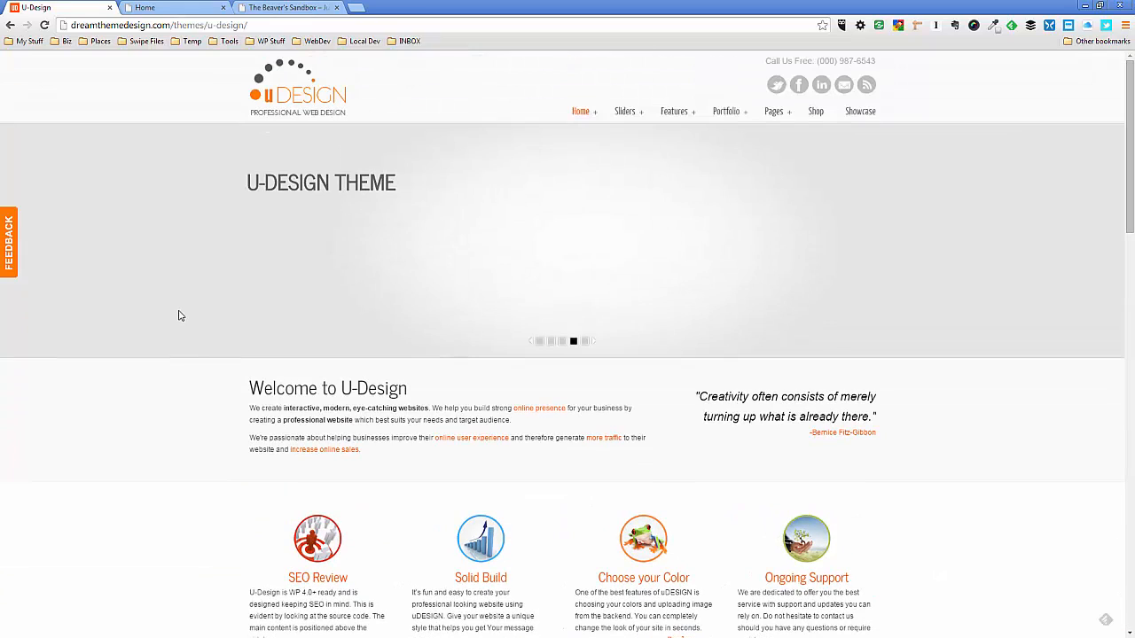
Compare the B-Design home page with the U-Design original, ending on the B-Design page
left_click(169, 9)
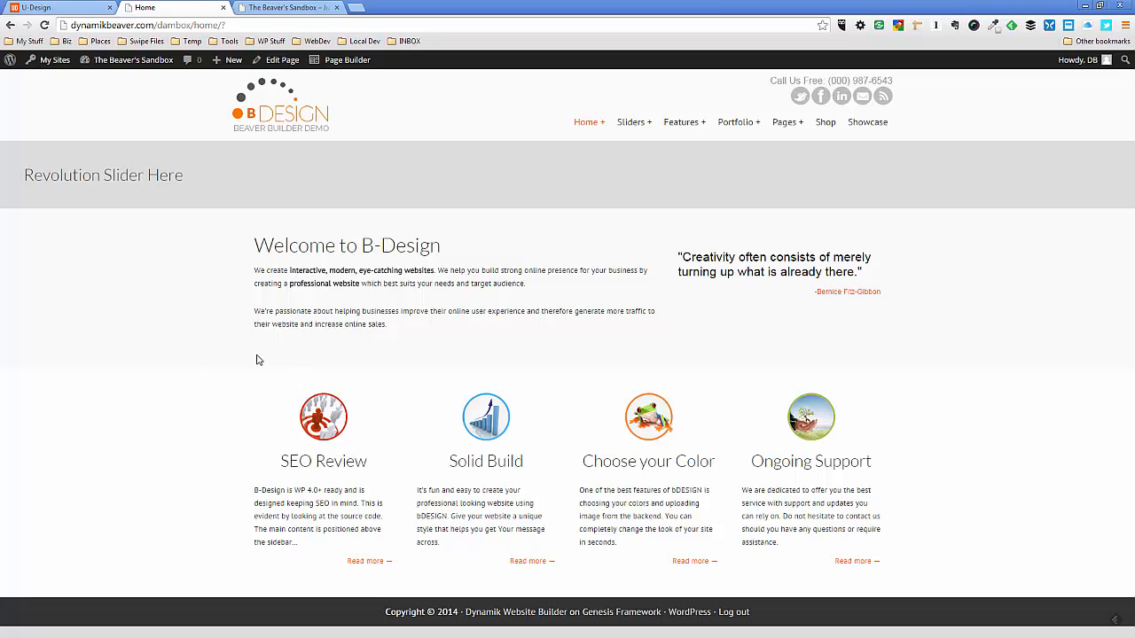
left_click(70, 12)
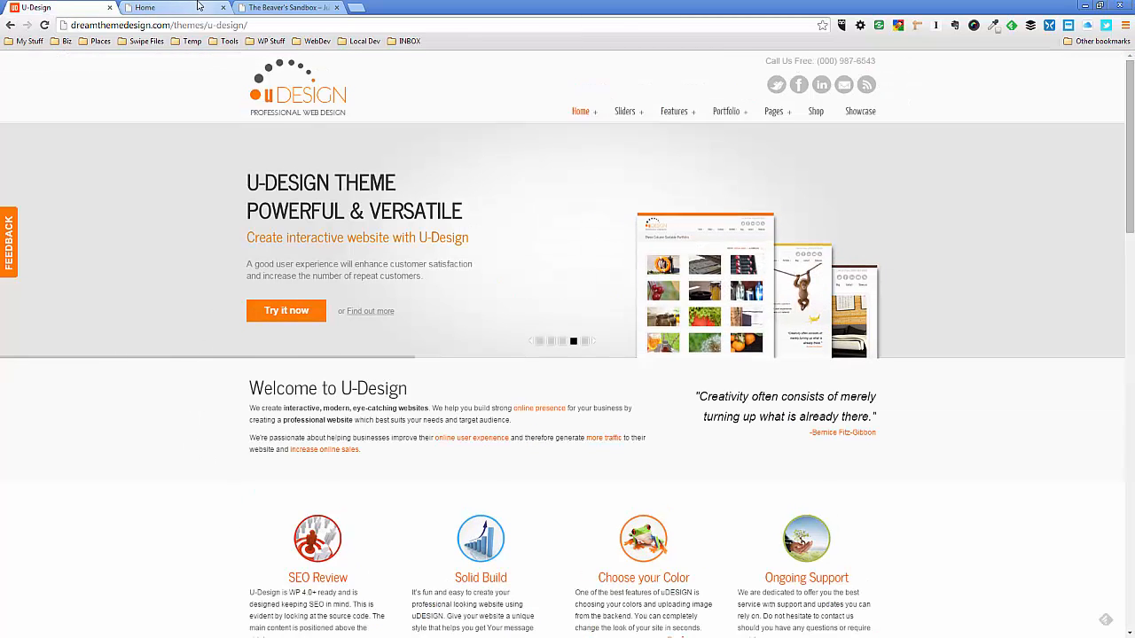
left_click(155, 8)
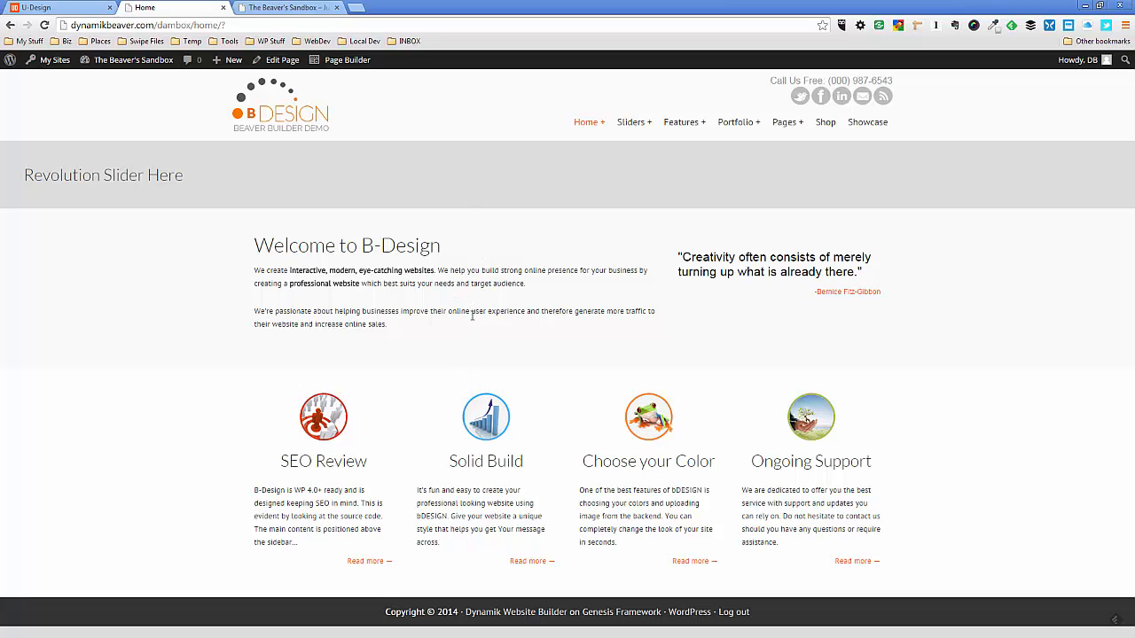
Edit the B-Design home page in Page Builder and save the Welcome row with top and bottom padding of 0 px
left_click(347, 59)
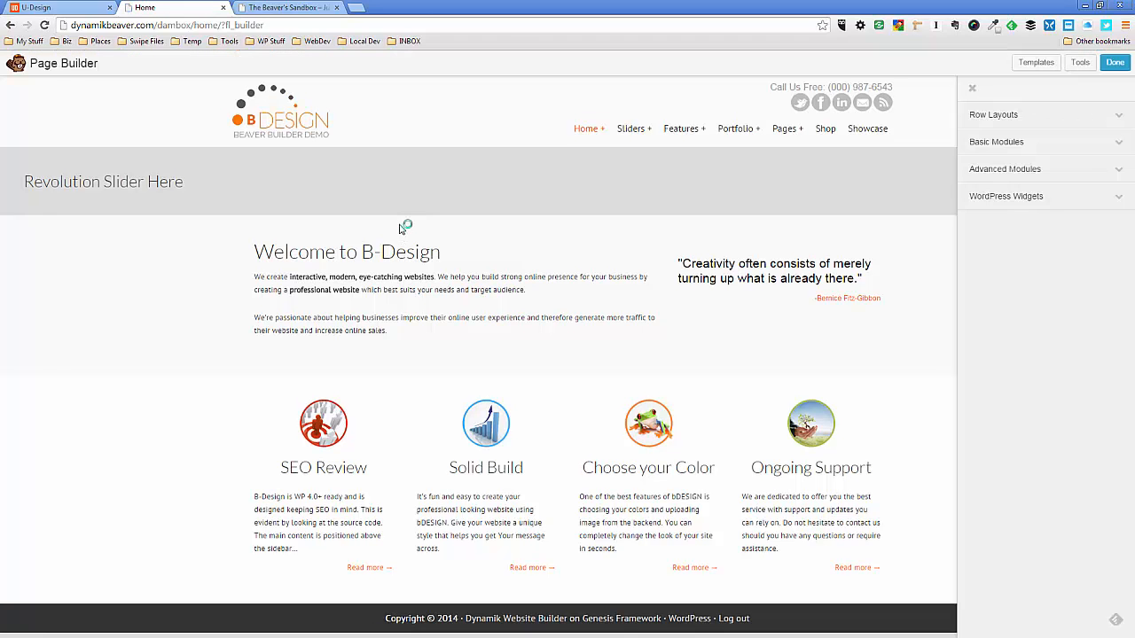
mouse_move(408, 255)
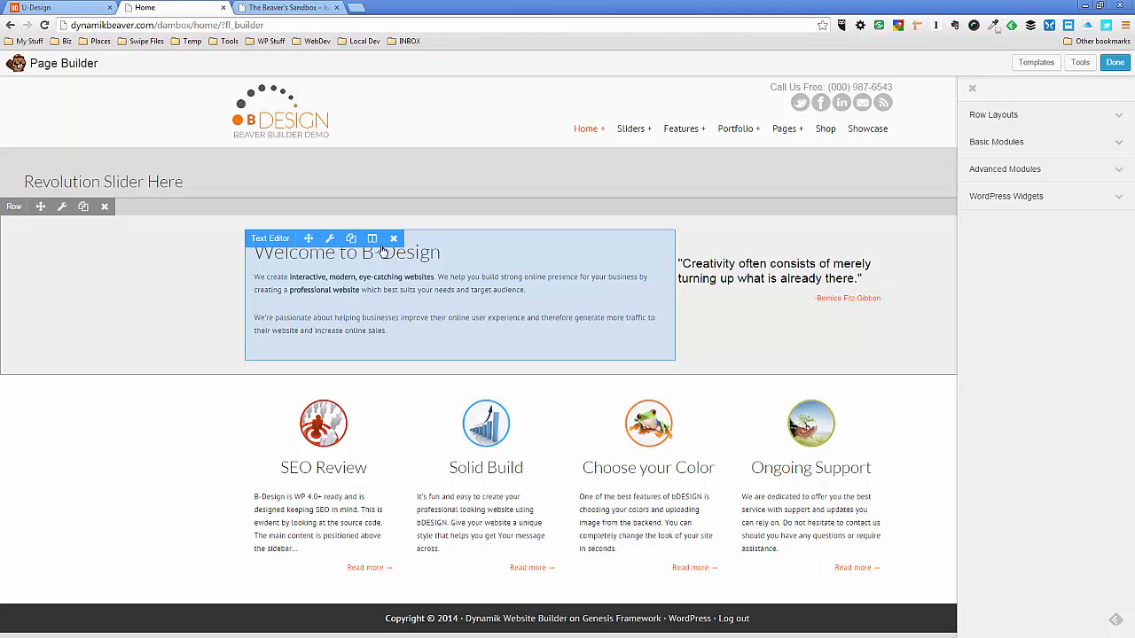
left_click(63, 206)
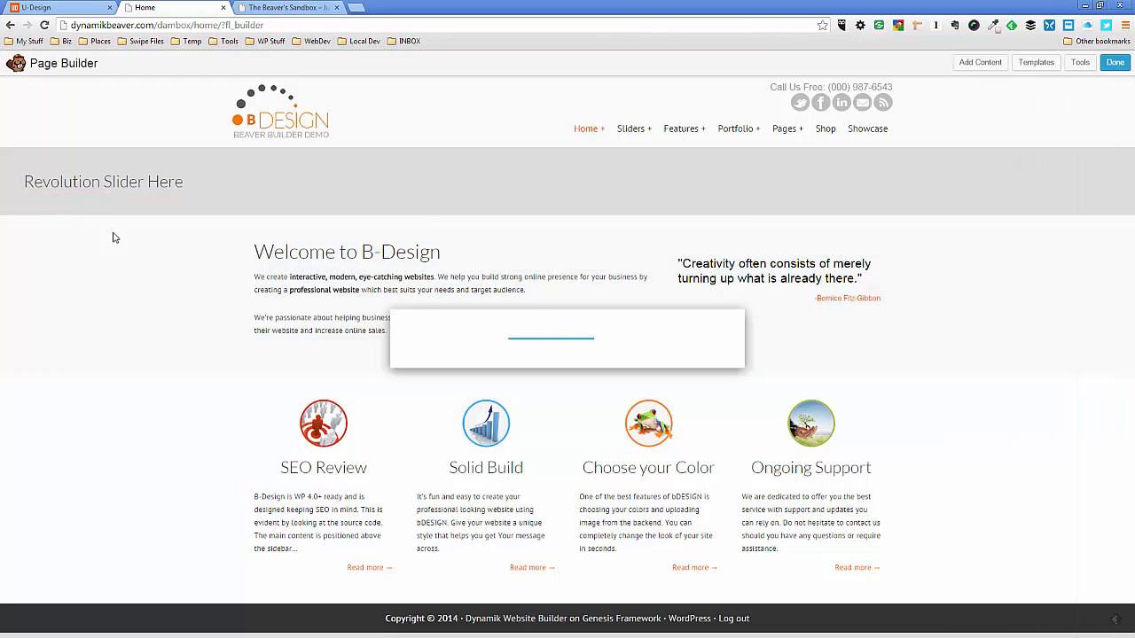
scroll(598, 386, "down", 2)
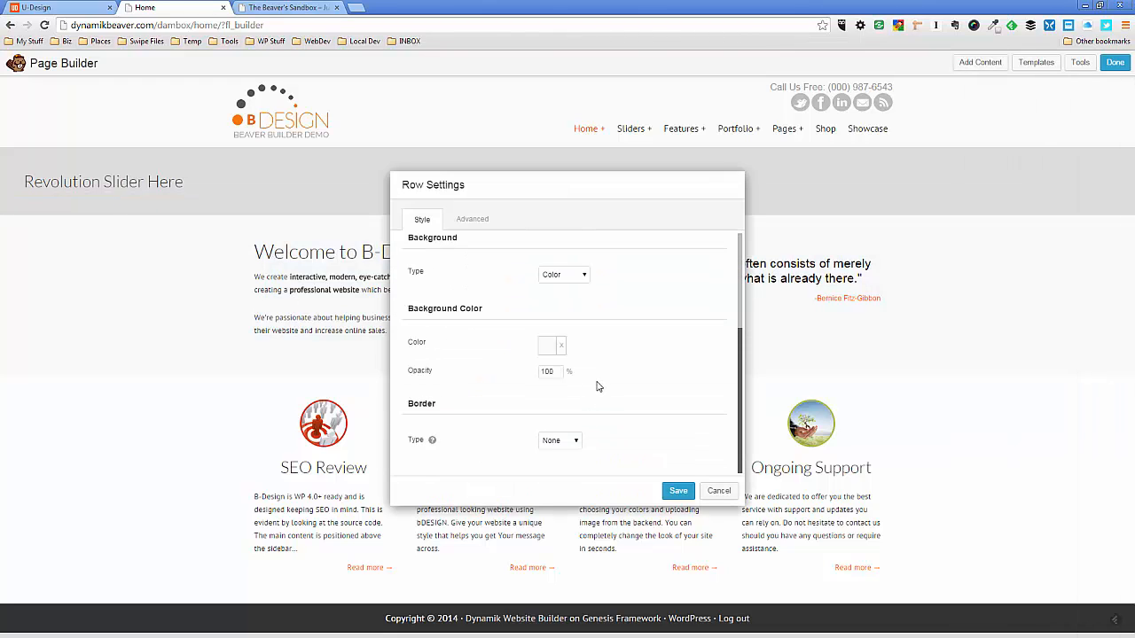
left_click(472, 220)
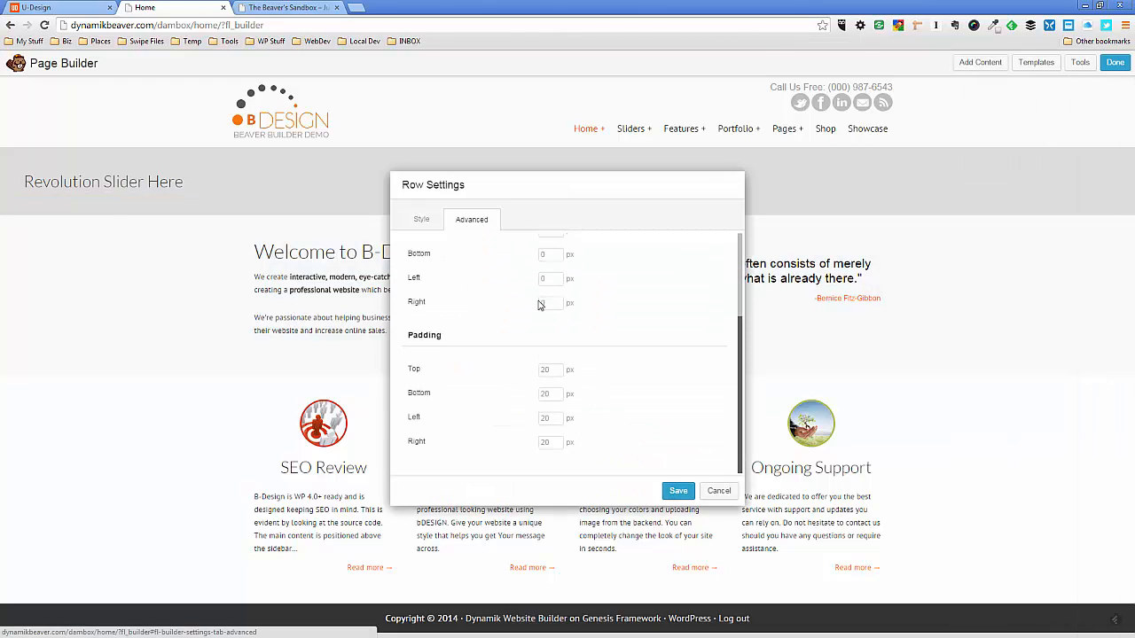
left_click_drag(551, 369, 536, 369)
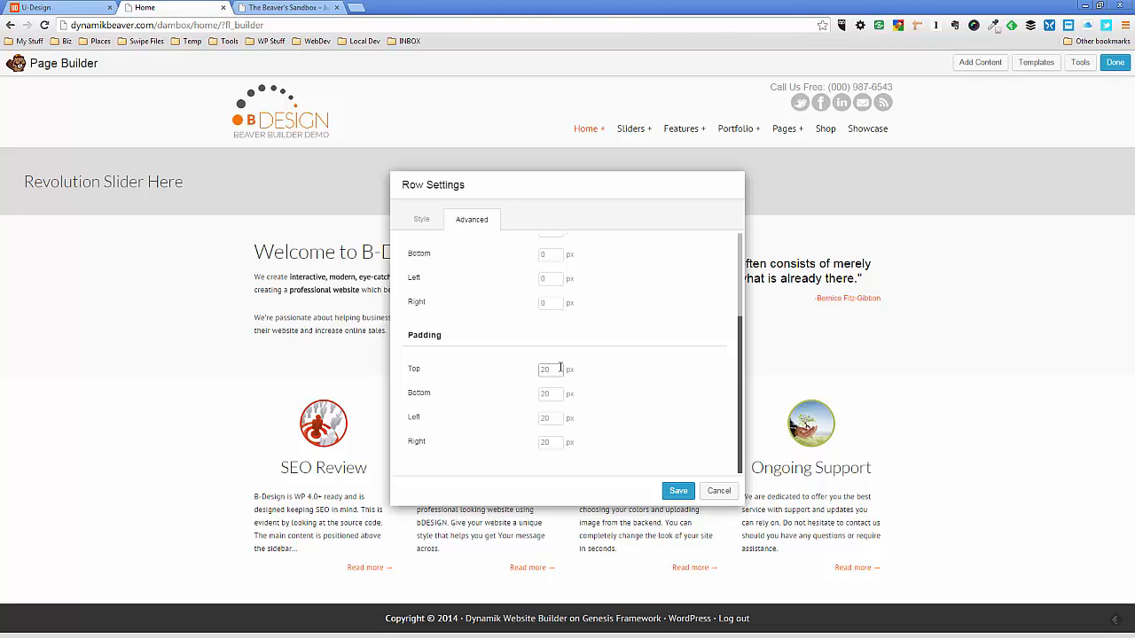
type("0")
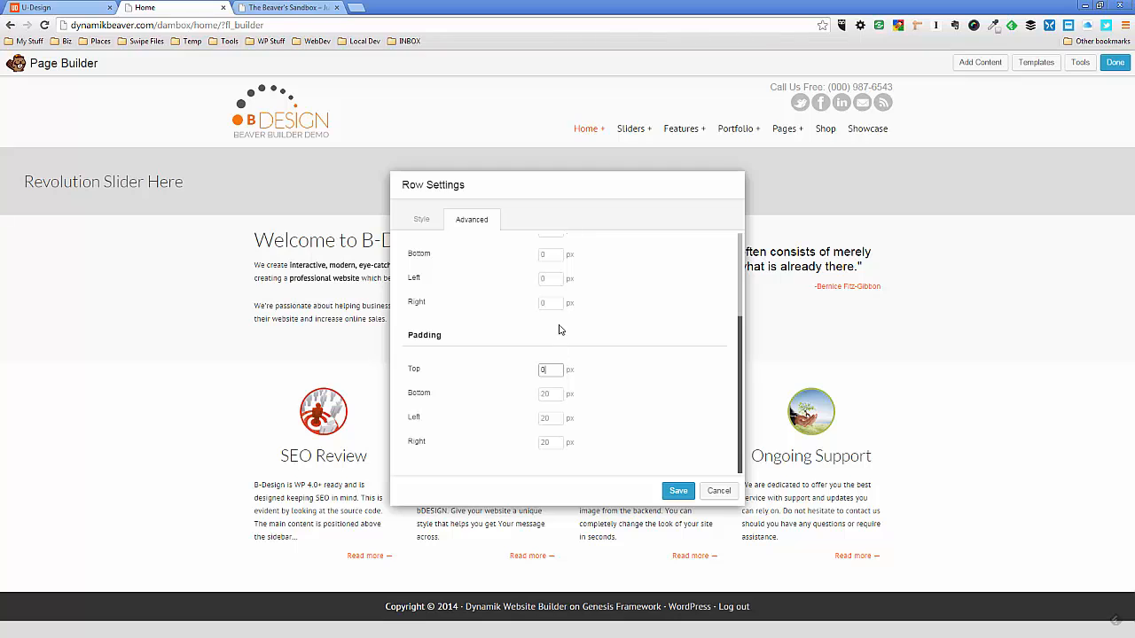
left_click(553, 394)
type("0")
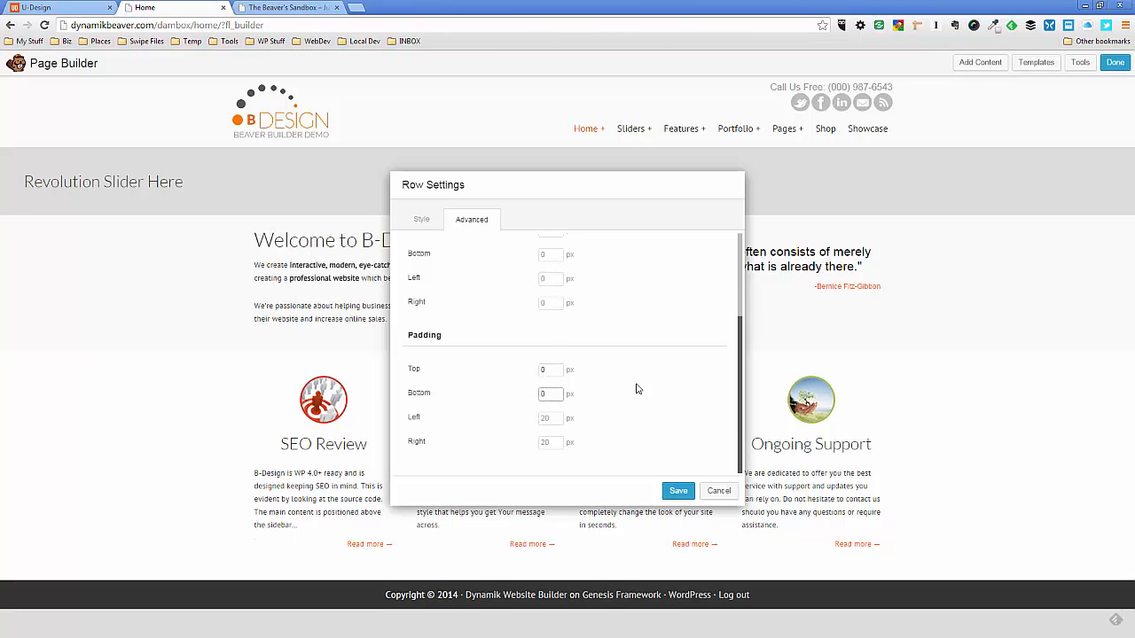
left_click(677, 491)
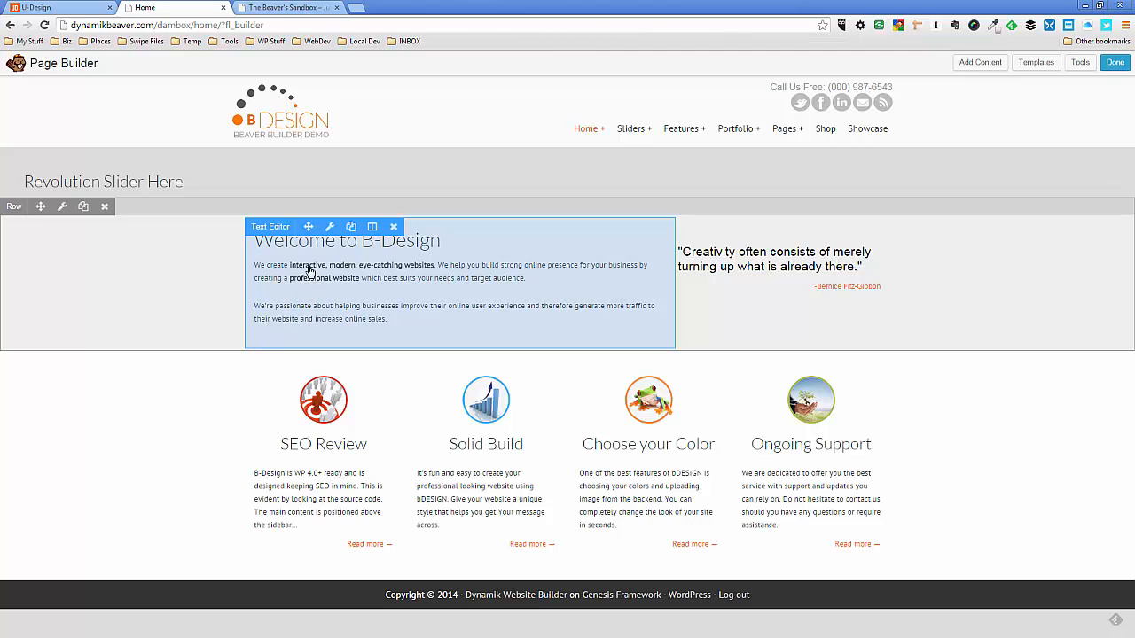
Set the top and bottom margins of the "Welcome to B-Design" text module to 10 px and save
left_click(330, 227)
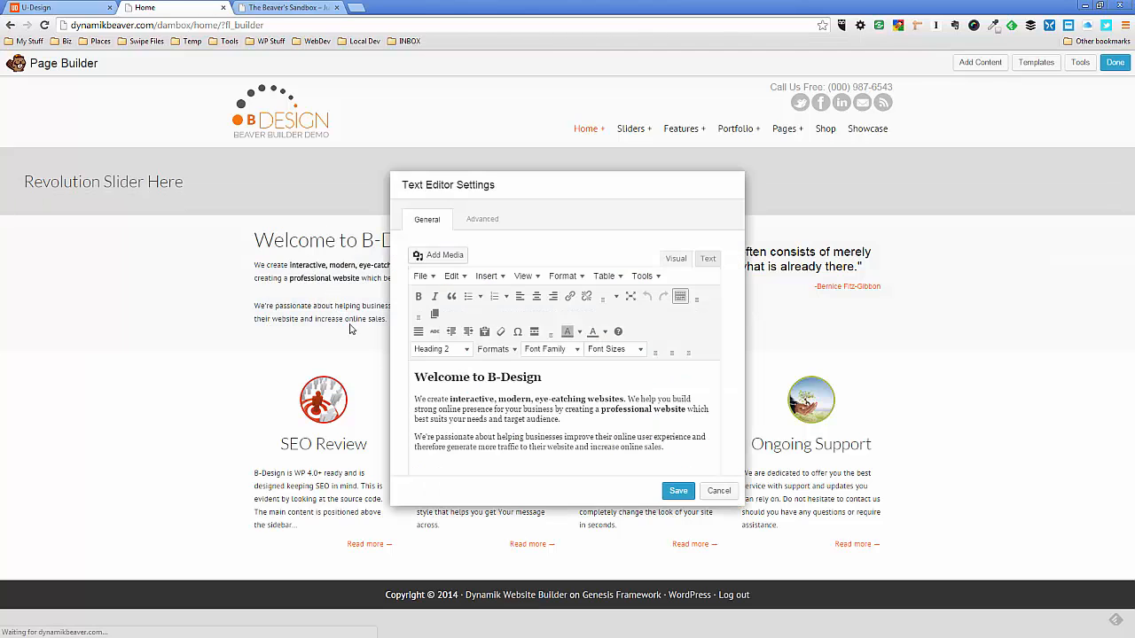
left_click(484, 222)
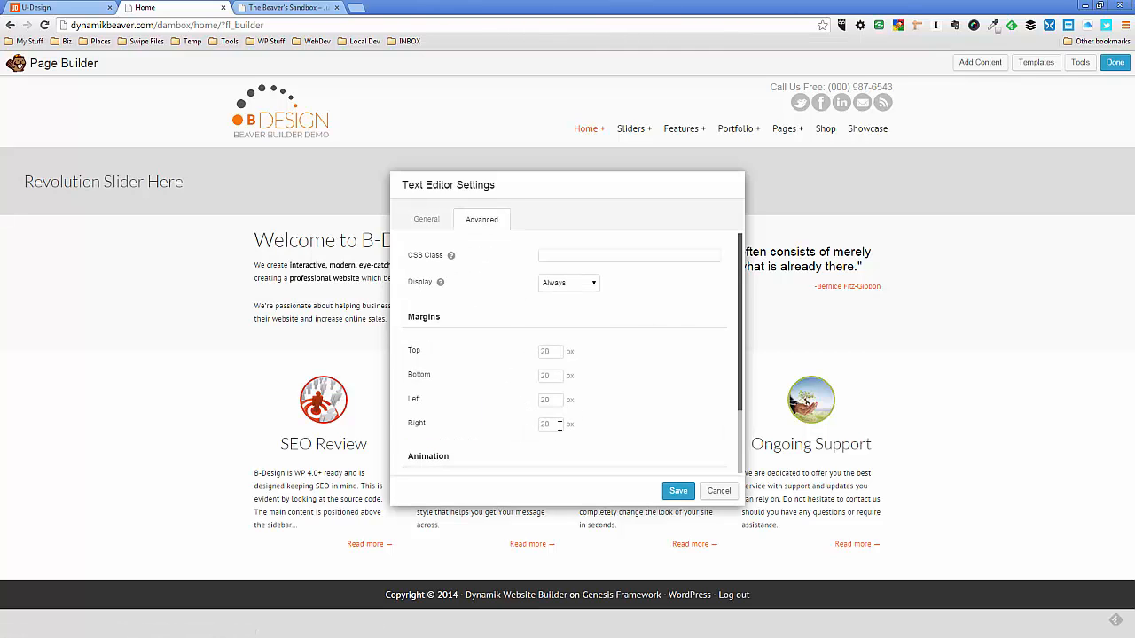
left_click(543, 377)
type("10")
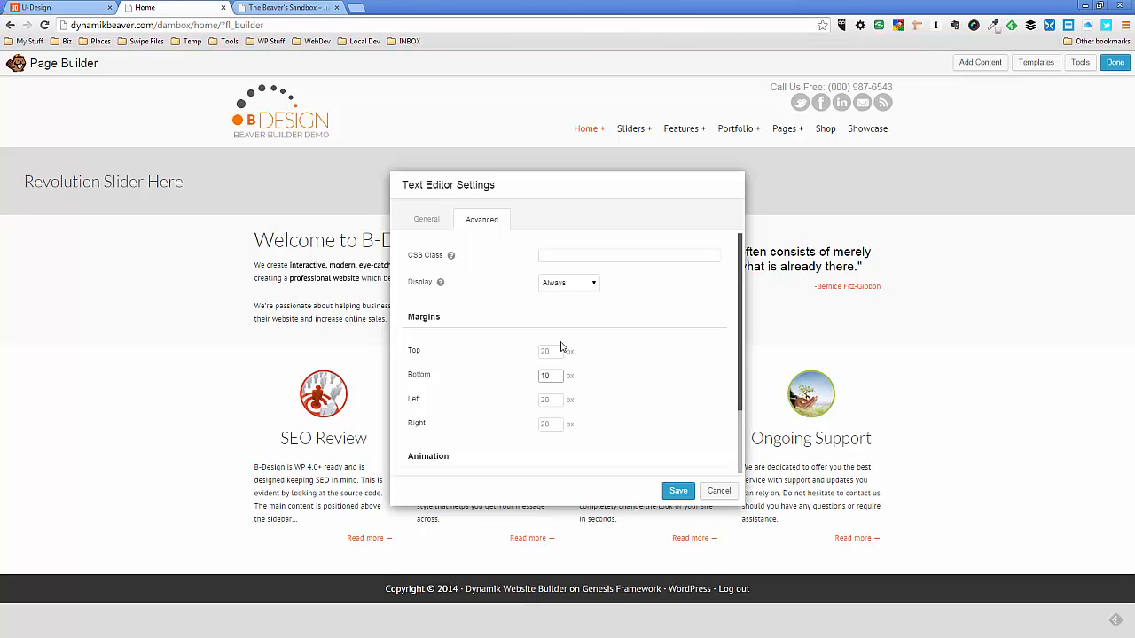
left_click(554, 353)
type("10")
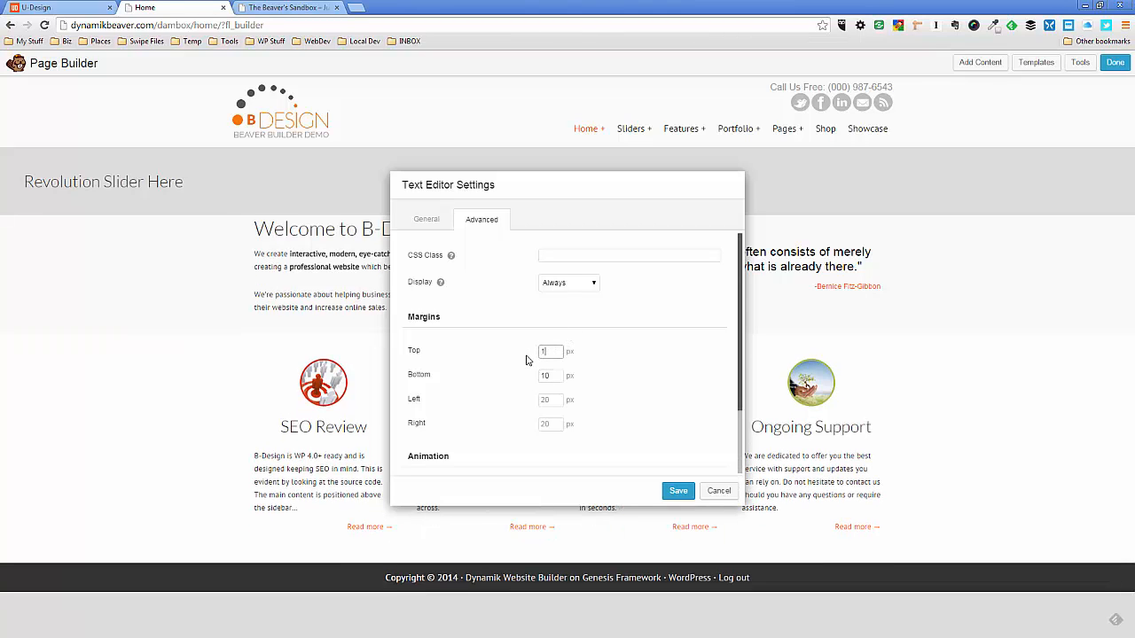
mouse_move(453, 258)
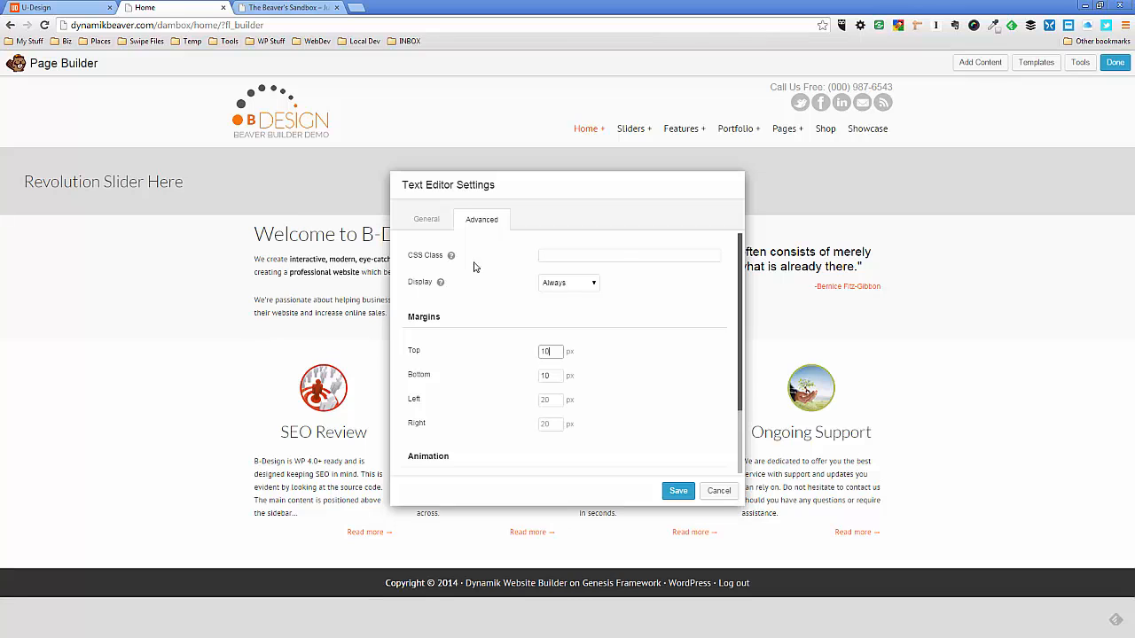
left_click(675, 491)
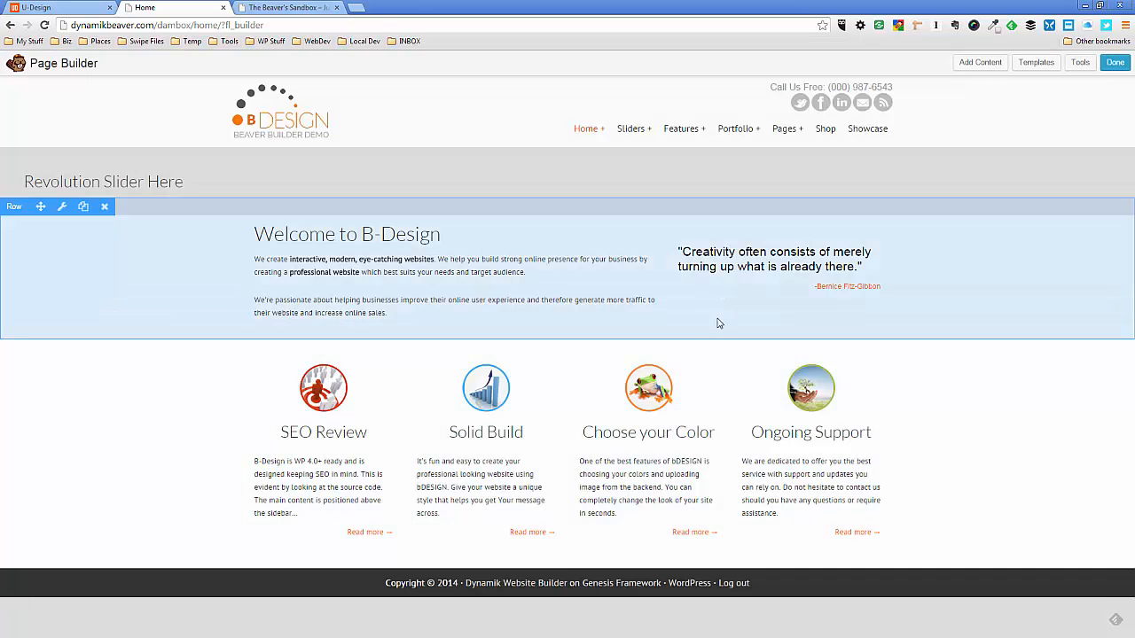
Check the margin settings of the Creativity quote's text module and close them by saving
mouse_move(683, 363)
mouse_move(714, 288)
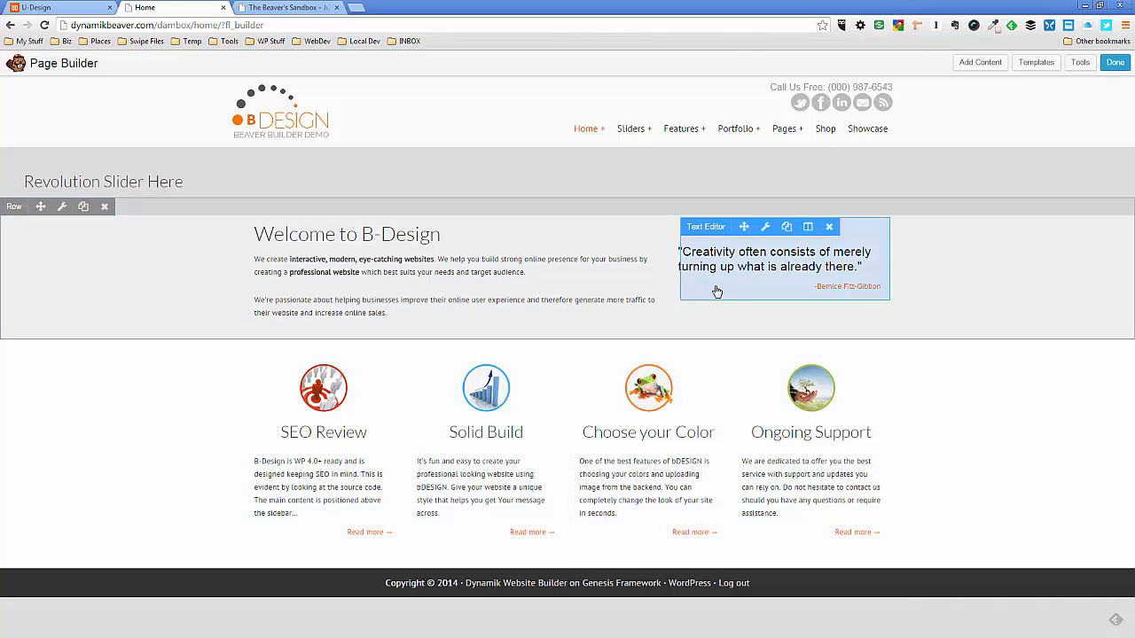
left_click(766, 228)
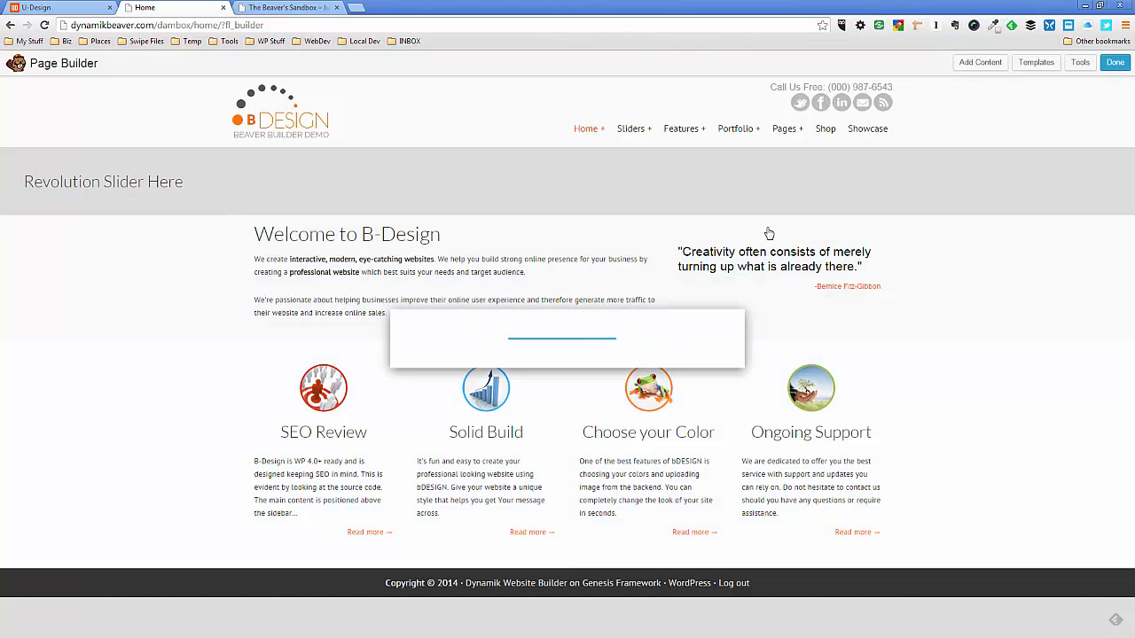
left_click(480, 220)
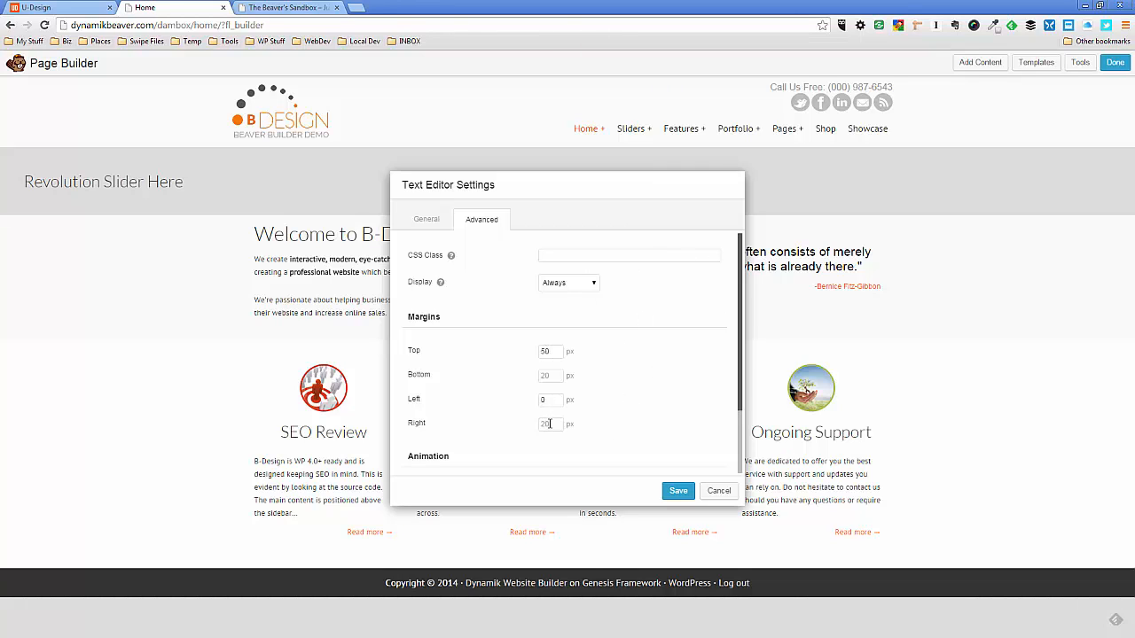
left_click(537, 380)
left_click(679, 491)
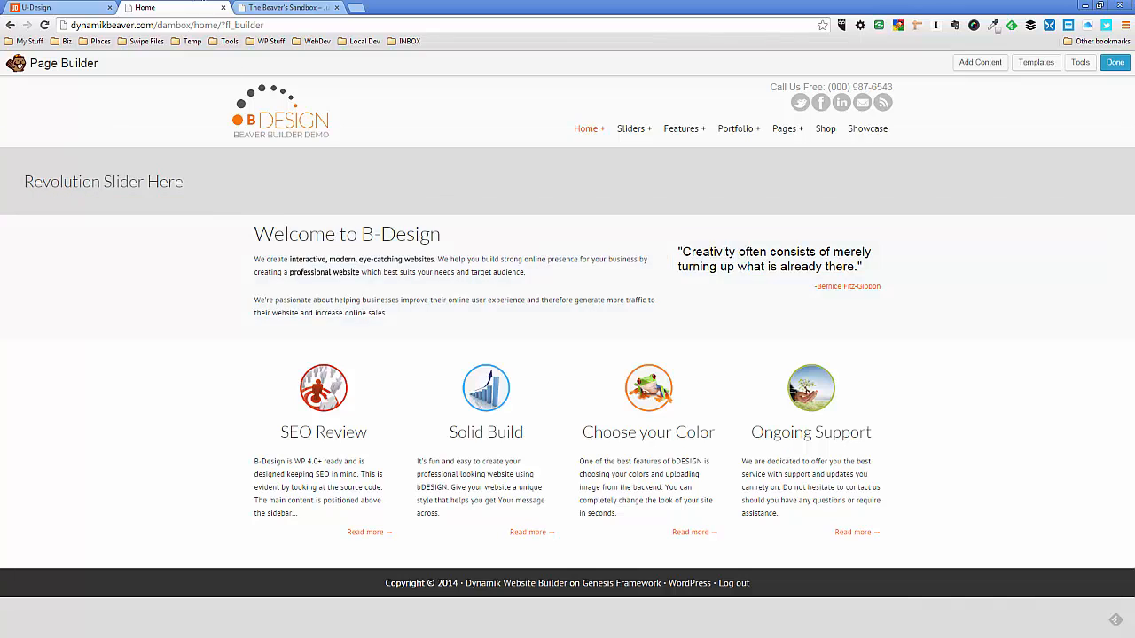
Compare with the U-Design page, set the "Welcome to B-Design" text module's top margin to 20 px and save
left_click(80, 9)
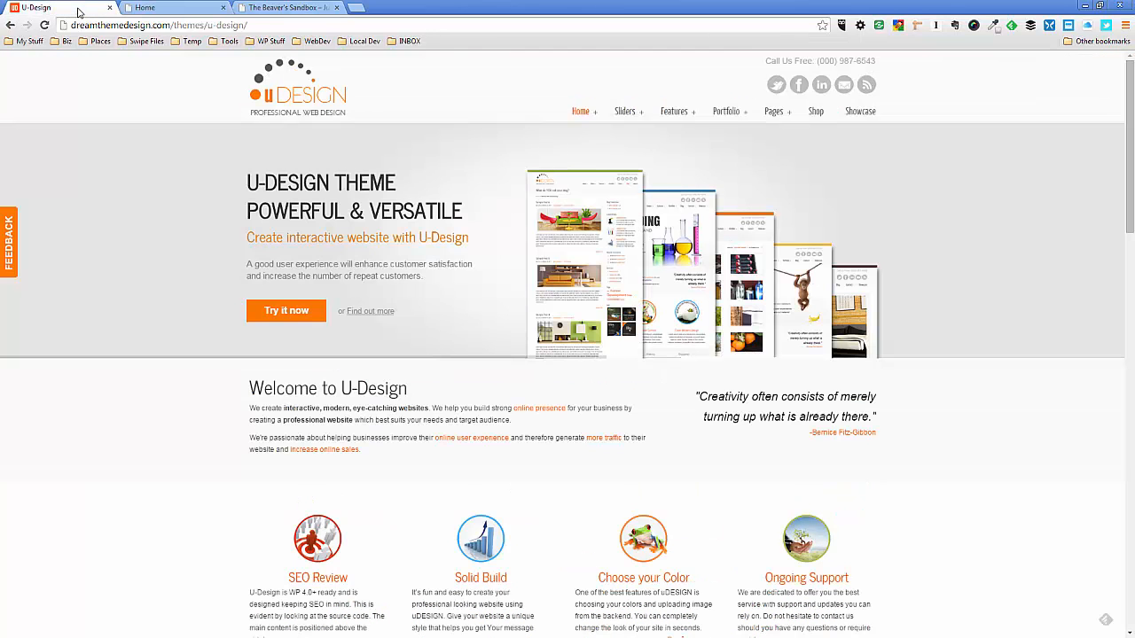
left_click(142, 9)
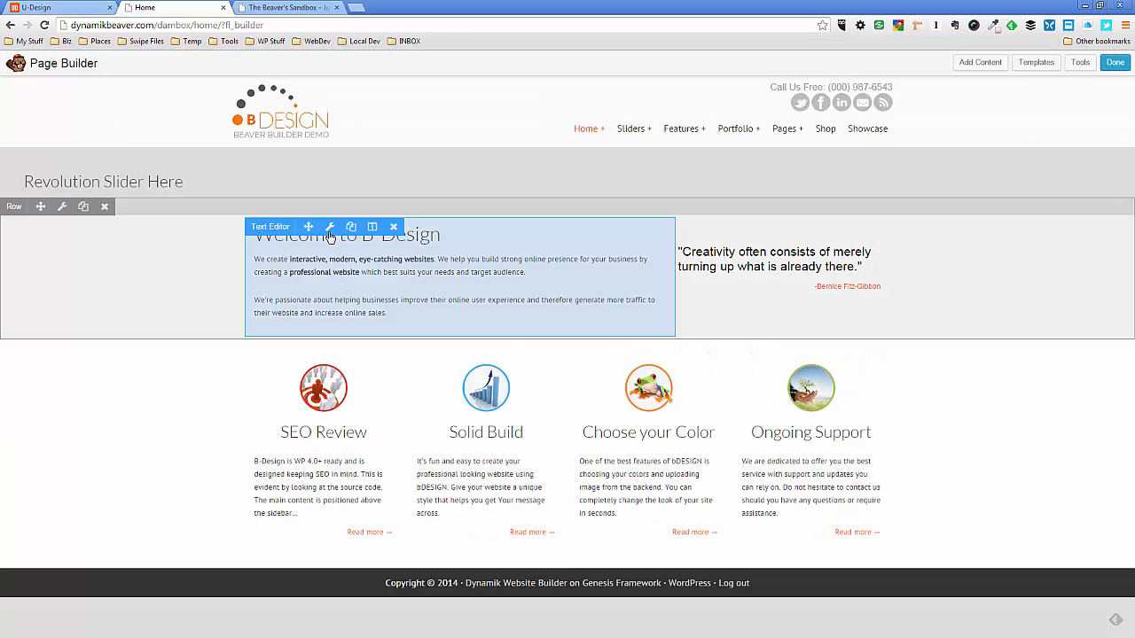
left_click(329, 229)
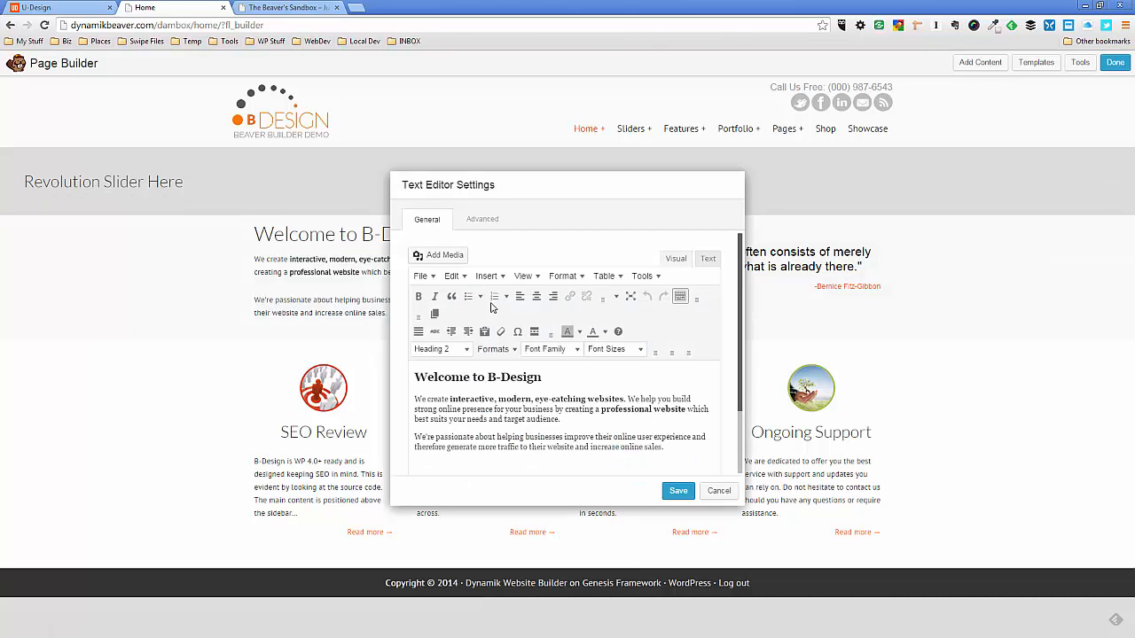
left_click(487, 223)
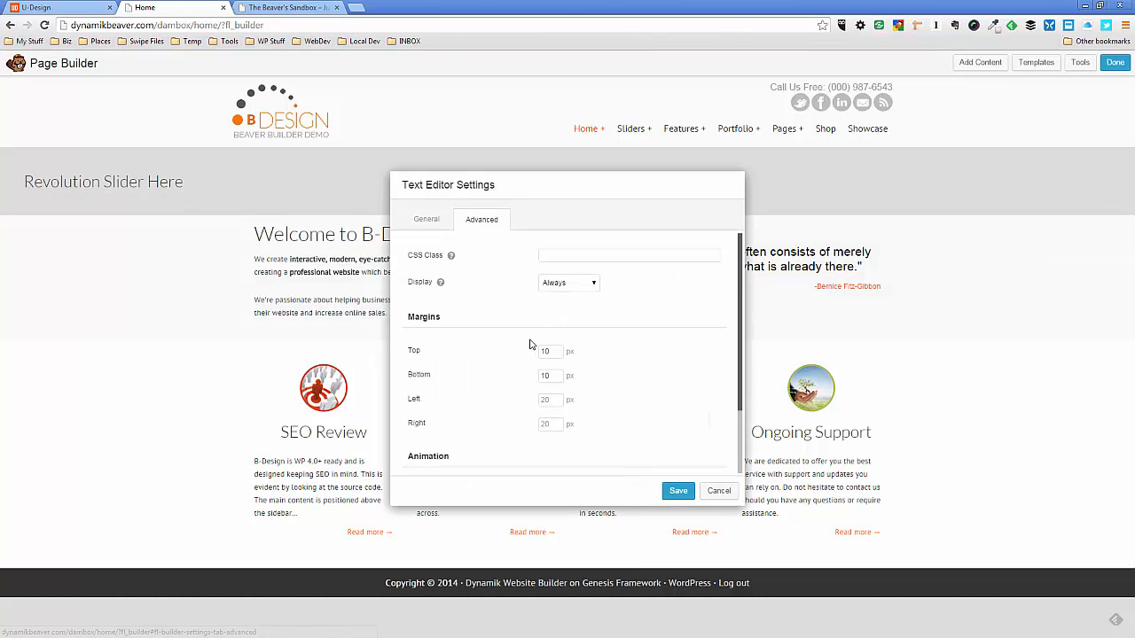
left_click_drag(547, 352, 539, 351)
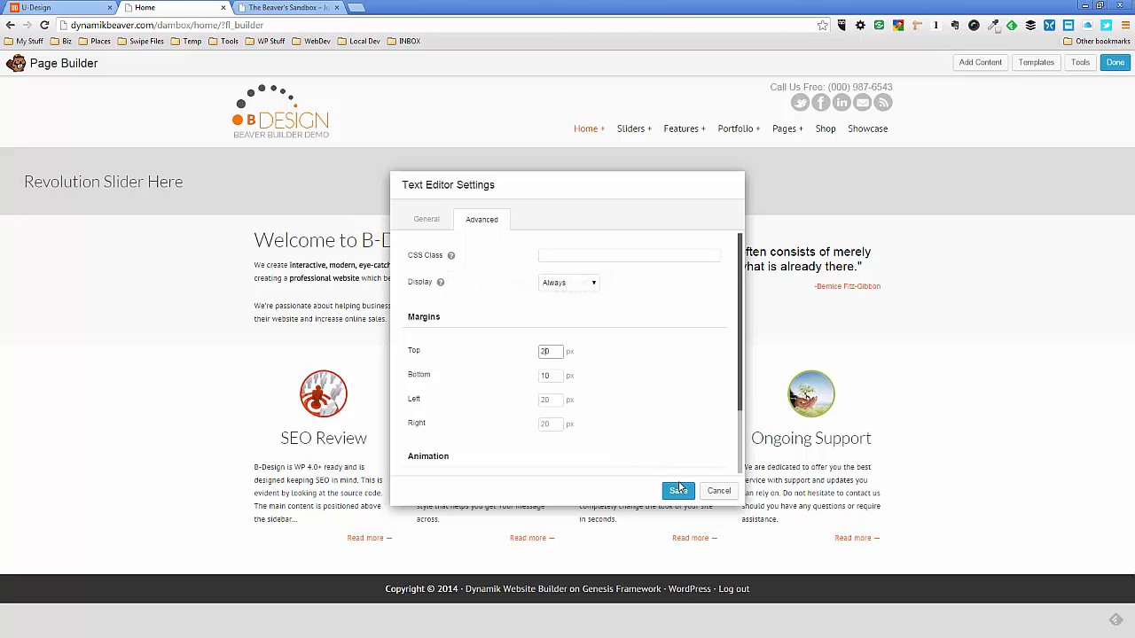
left_click(678, 491)
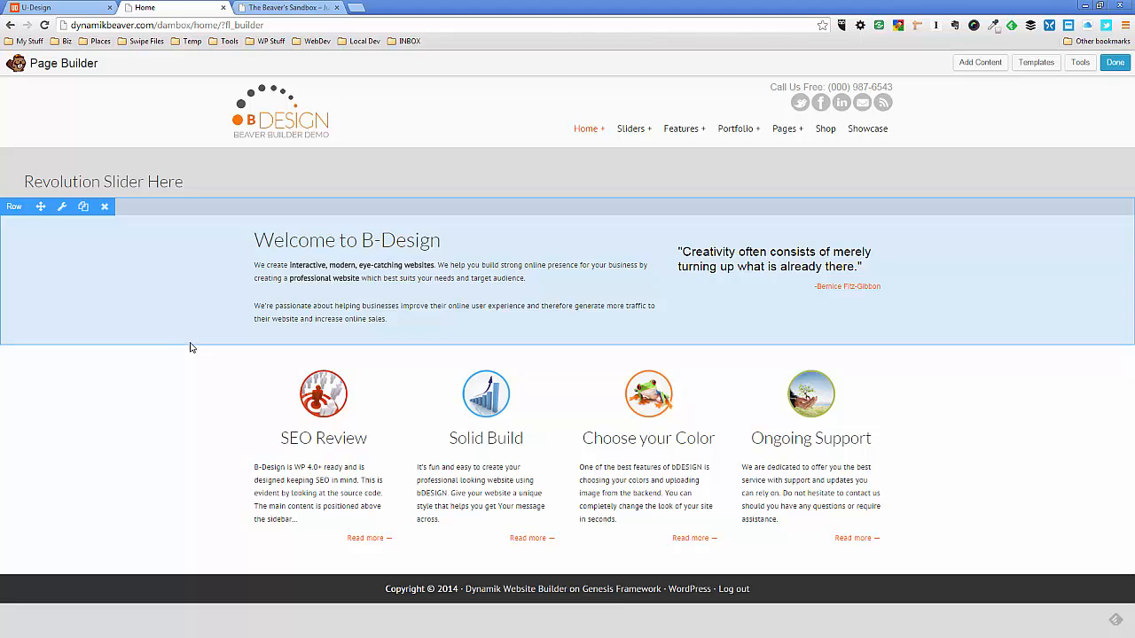
Sample the background color of the dark "Need a solid theme you can count on?" section on the U-Design page
left_click(82, 11)
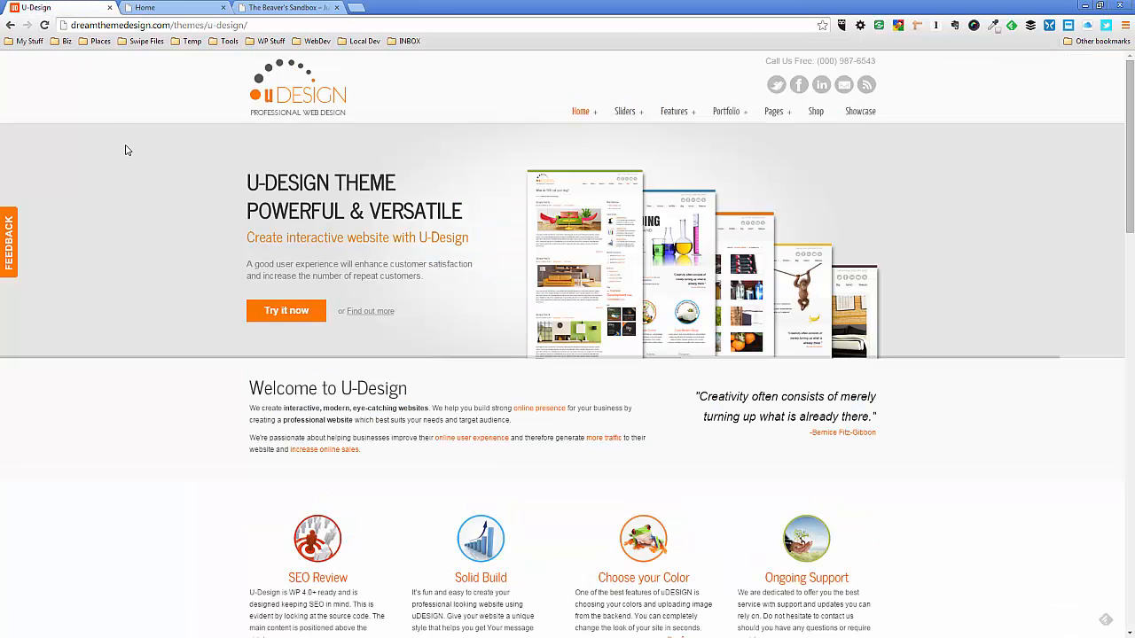
scroll(147, 190, "down", 2)
scroll(149, 197, "down", 1)
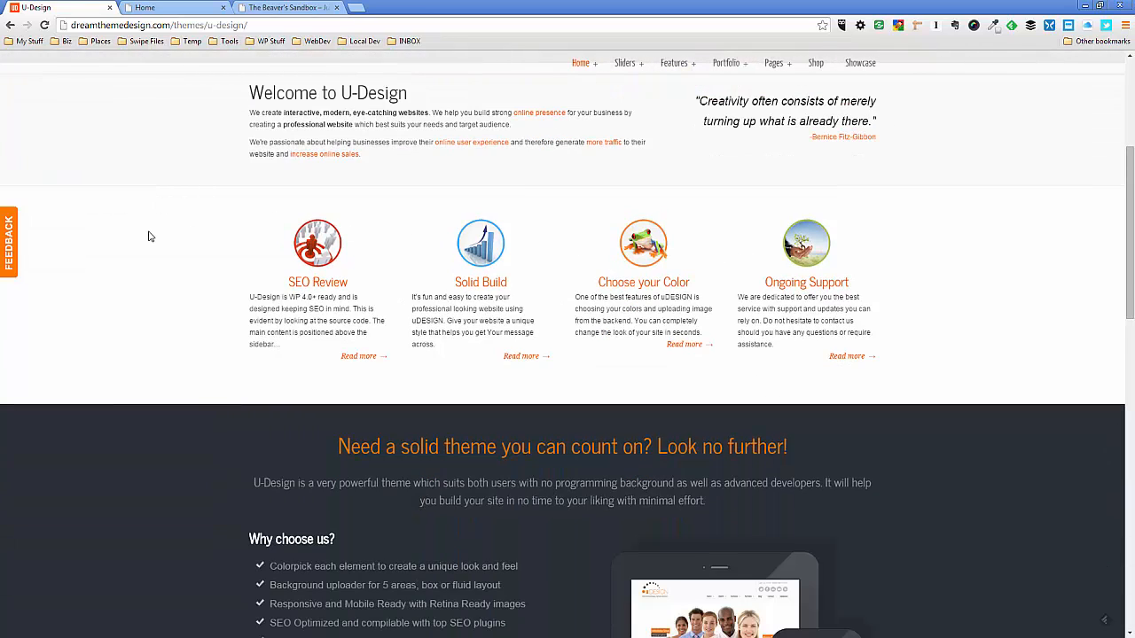
scroll(148, 236, "down", 2)
scroll(148, 236, "down", 1)
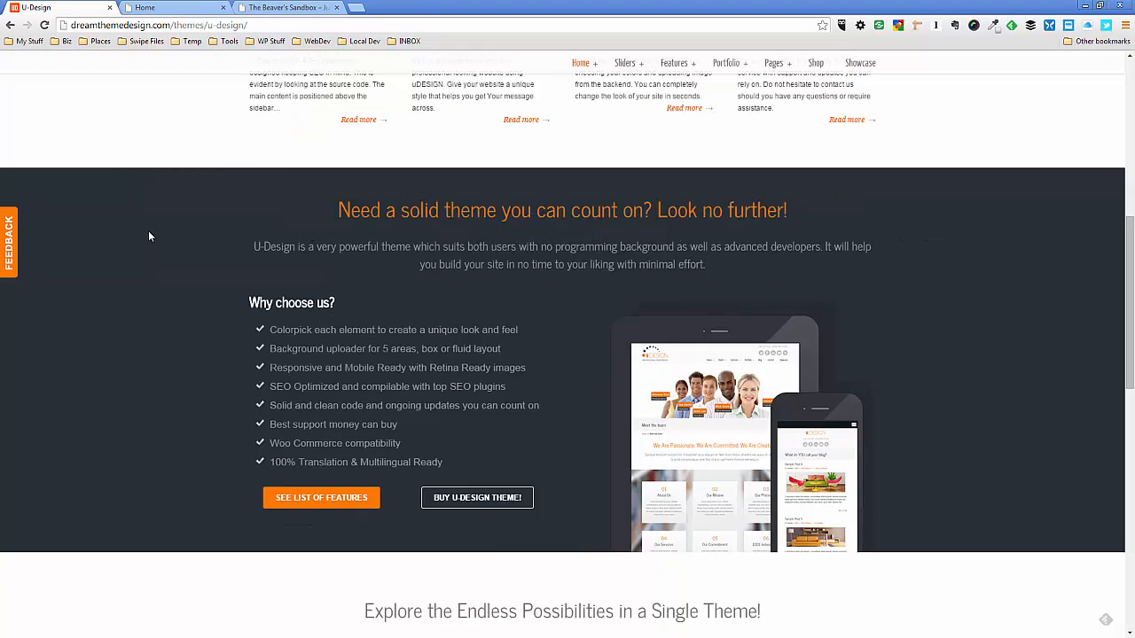
scroll(148, 236, "down", 1)
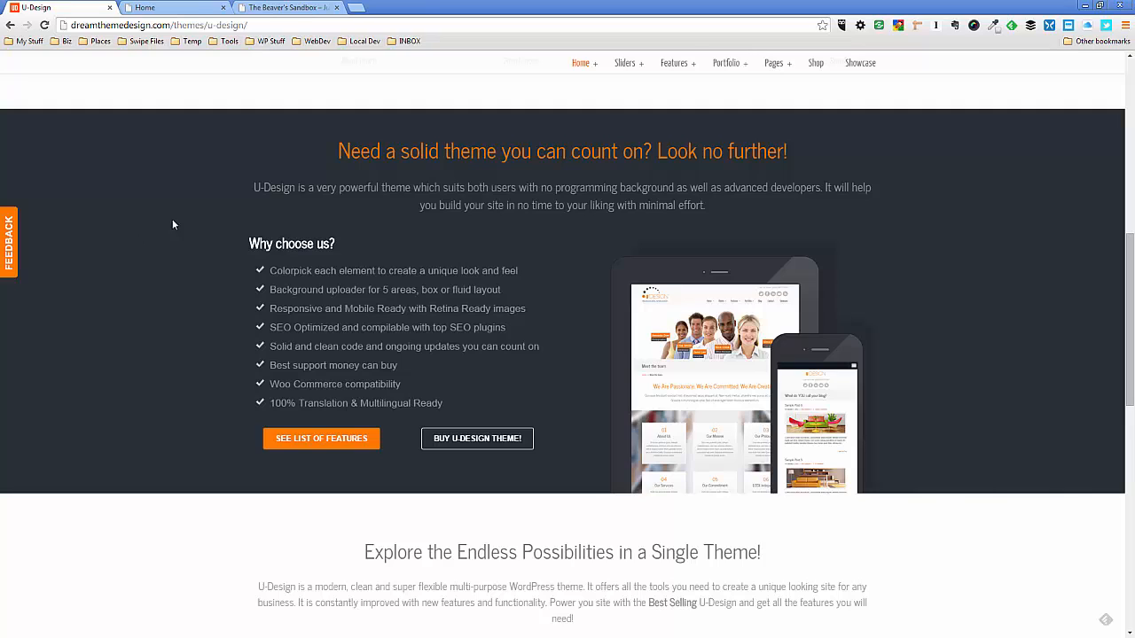
left_click(995, 27)
left_click(945, 46)
left_click(102, 271)
Return to the B-Design home page and add a one-column row below the four feature columns
left_click(173, 9)
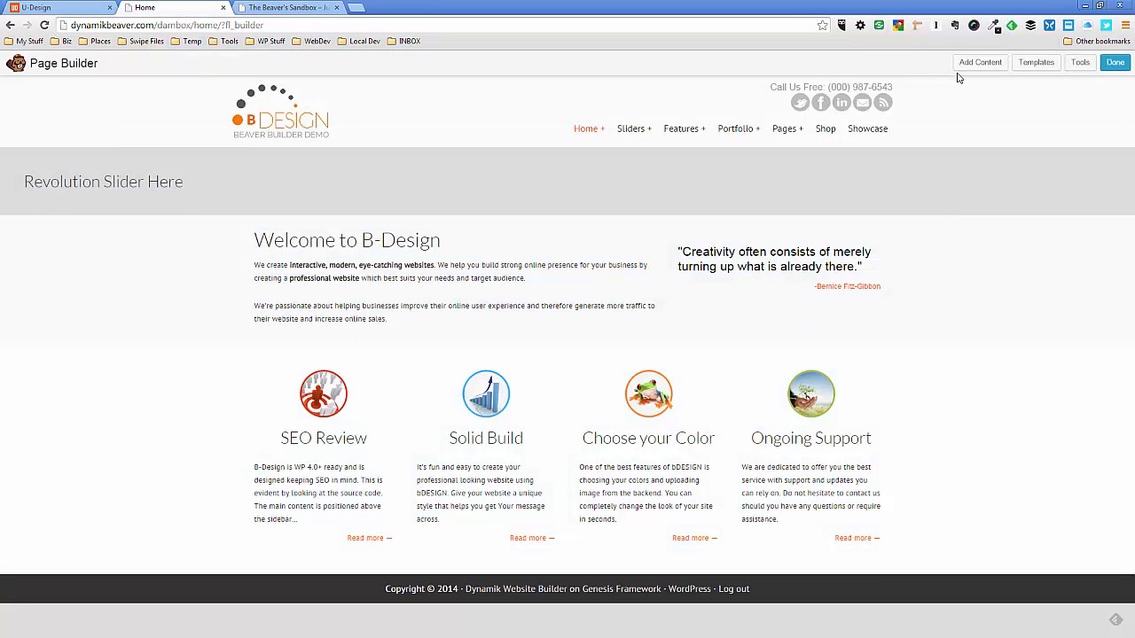
left_click(978, 61)
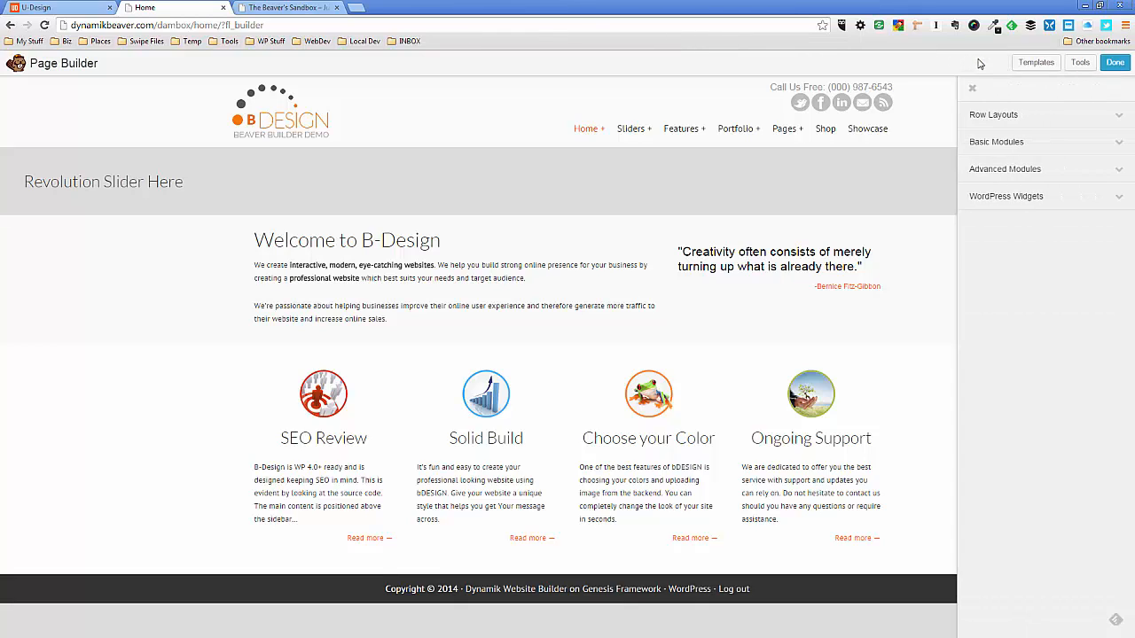
left_click(1007, 118)
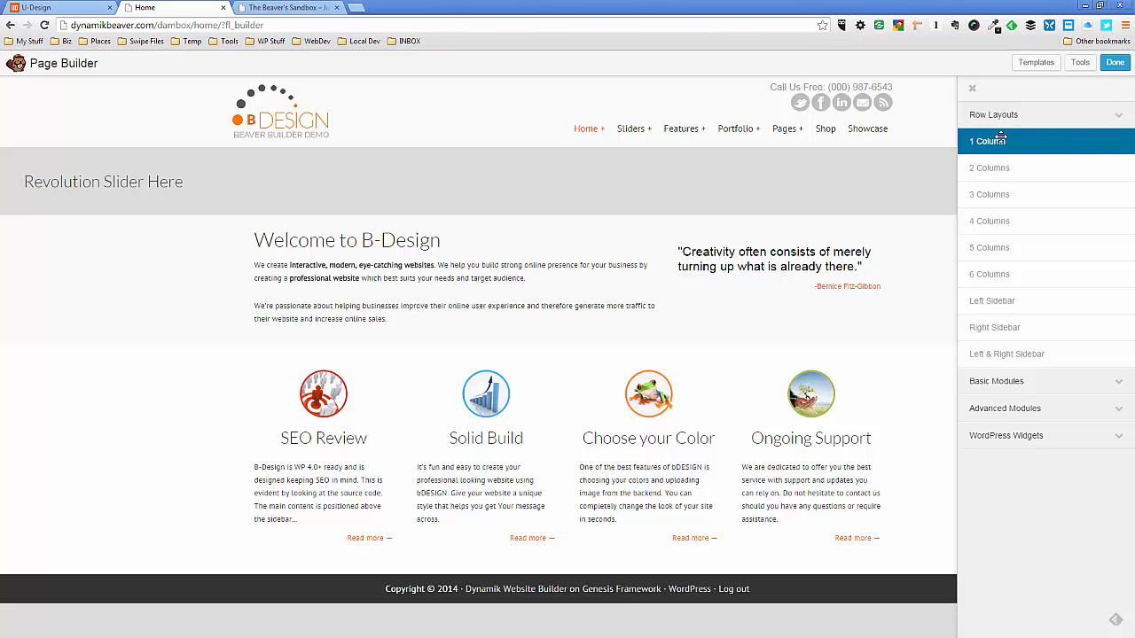
left_click_drag(1000, 141, 457, 593)
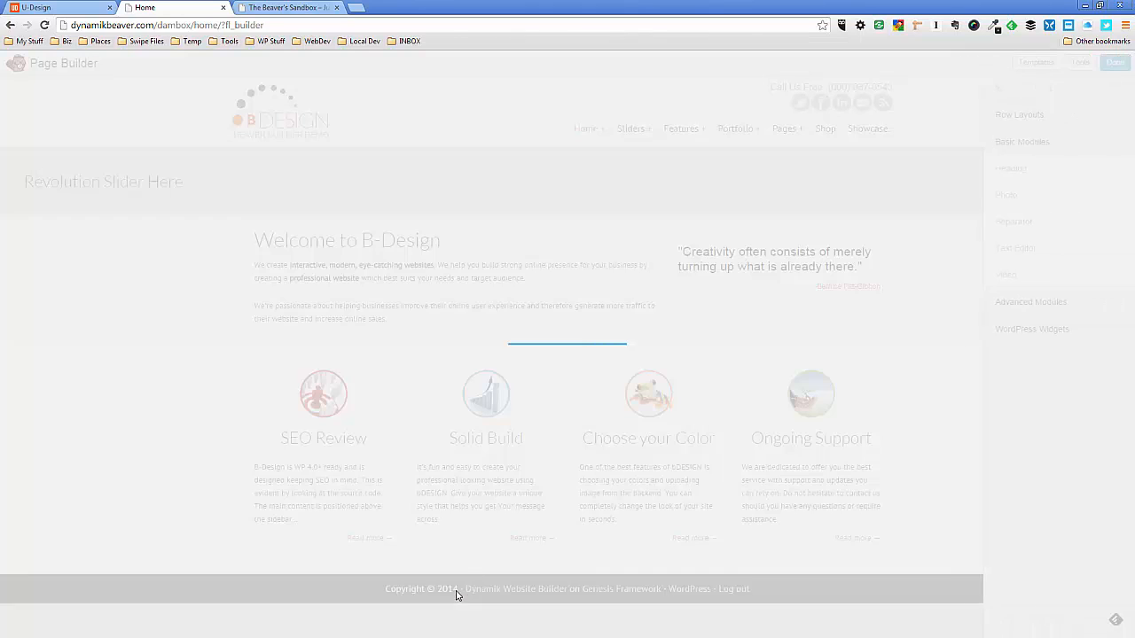
scroll(424, 473, "down", 1)
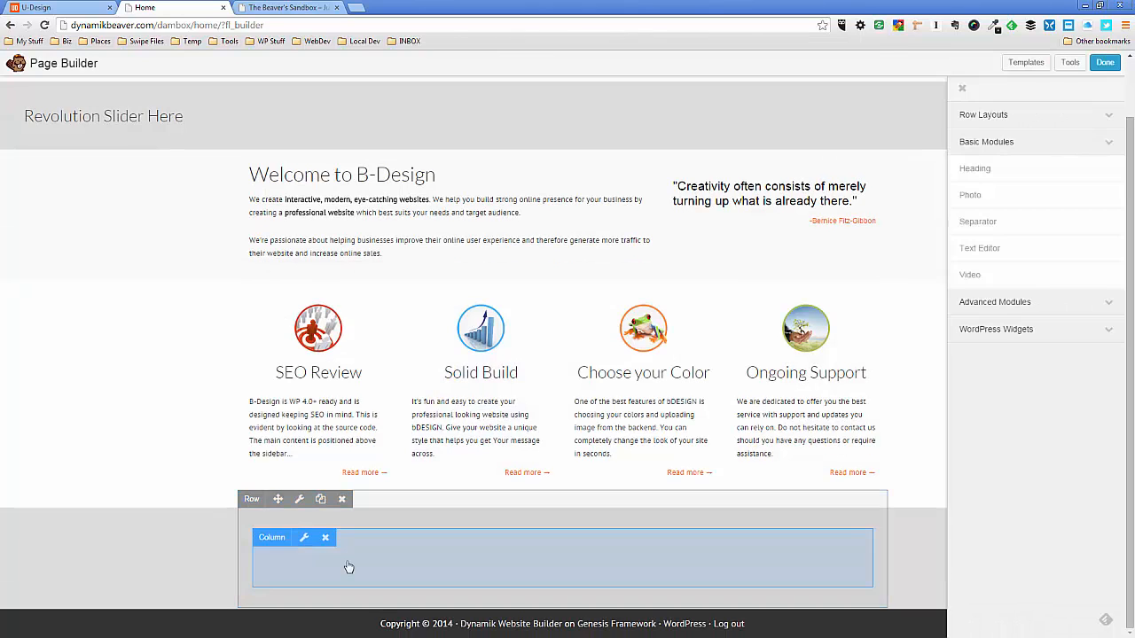
Open the new row's settings and change its width from fixed to full width
left_click(300, 502)
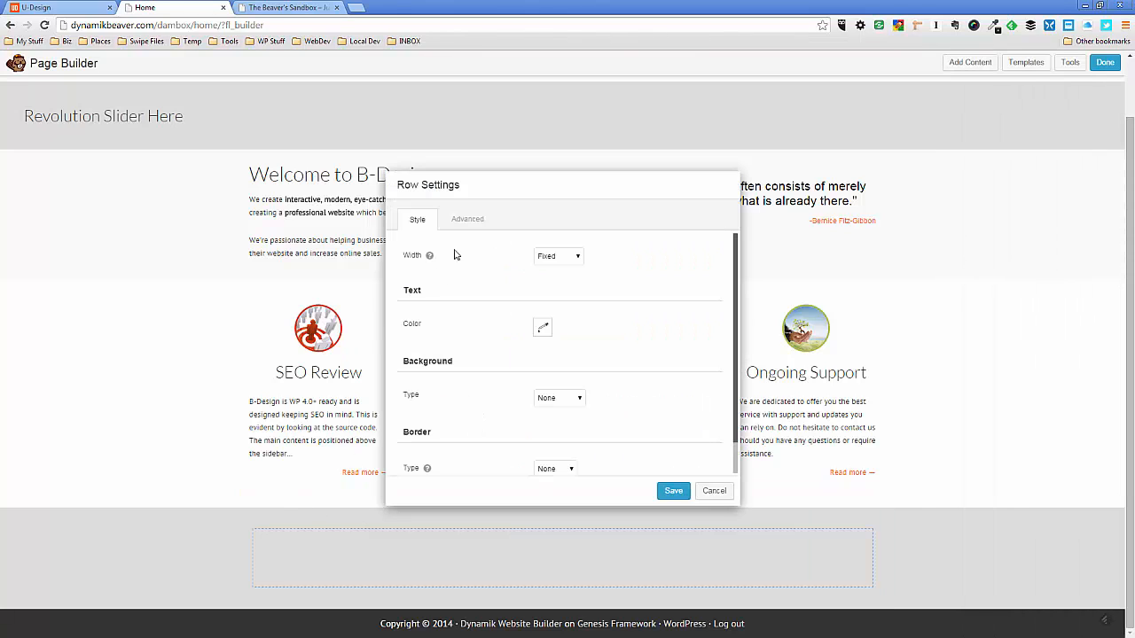
left_click(573, 256)
left_click(564, 278)
Give the new row a solid color background of #293037 and save the row settings
scroll(502, 380, "down", 1)
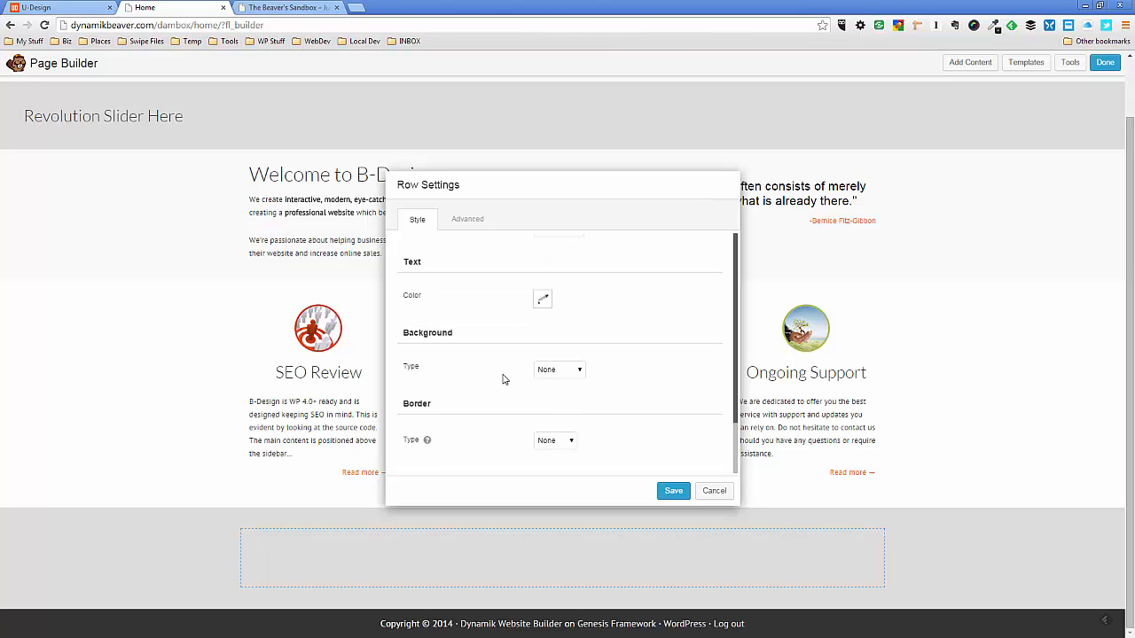
left_click(536, 370)
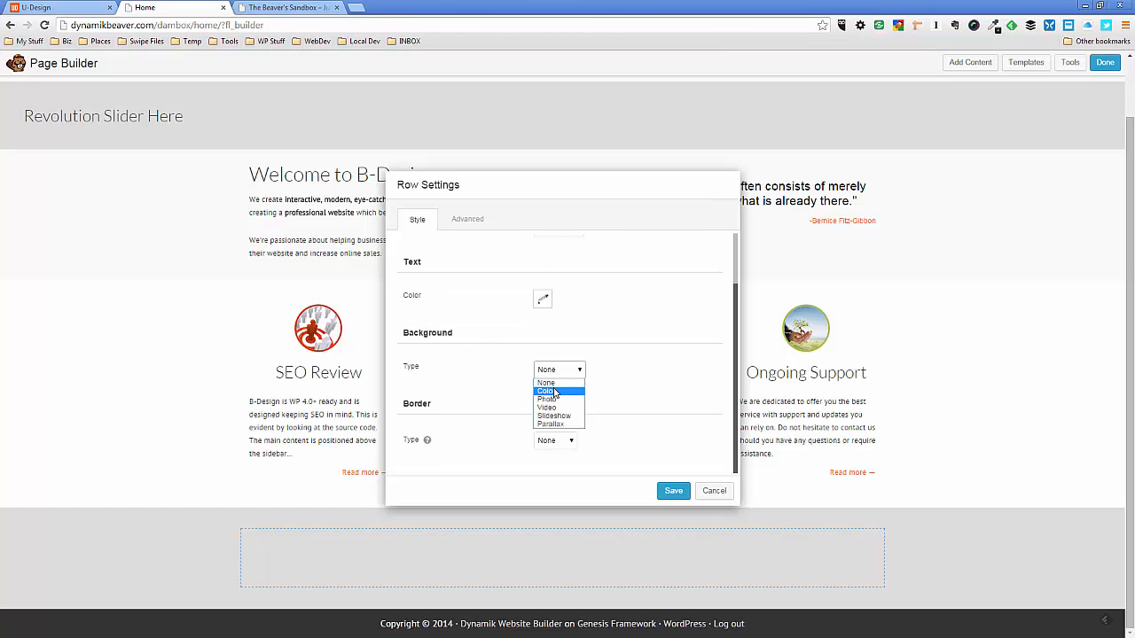
left_click(553, 388)
scroll(515, 379, "down", 1)
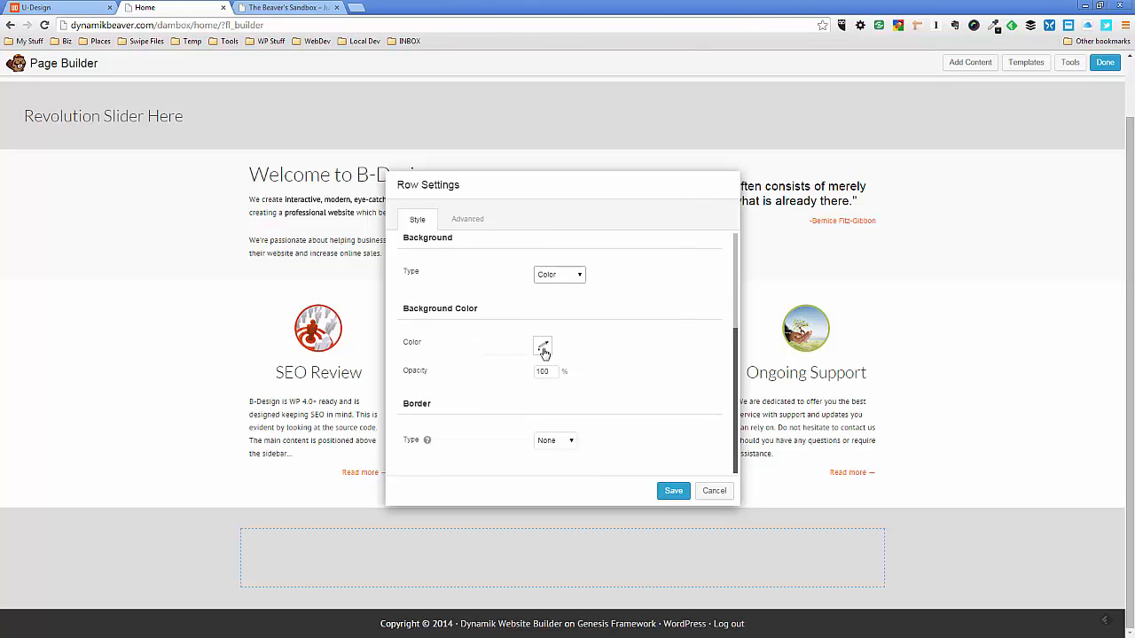
left_click(541, 346)
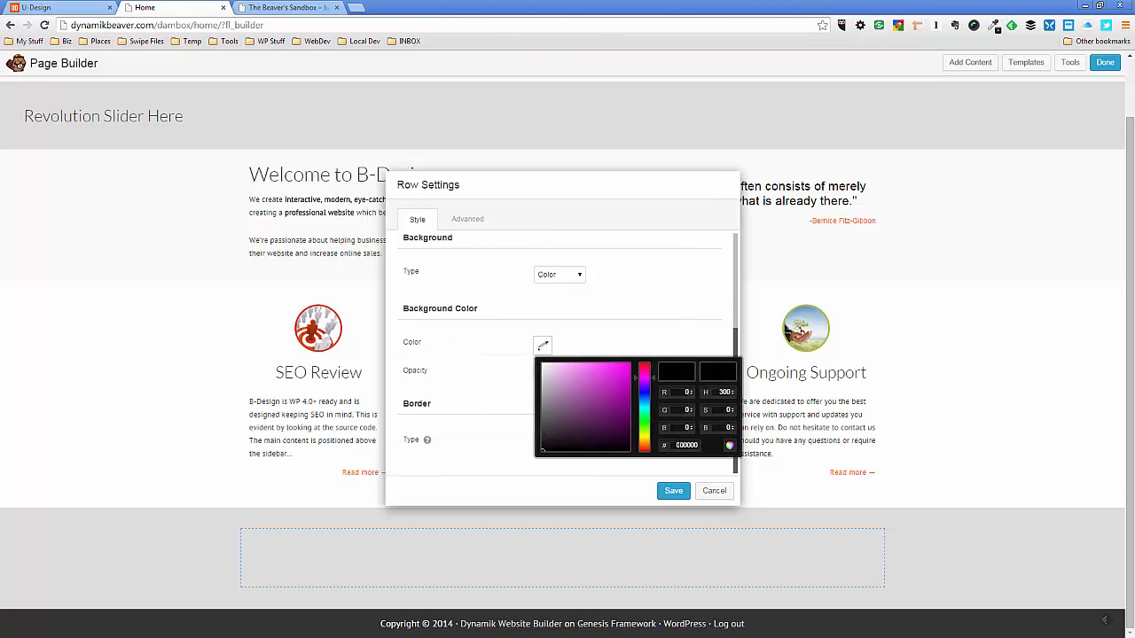
double_click(671, 445)
type("#293037")
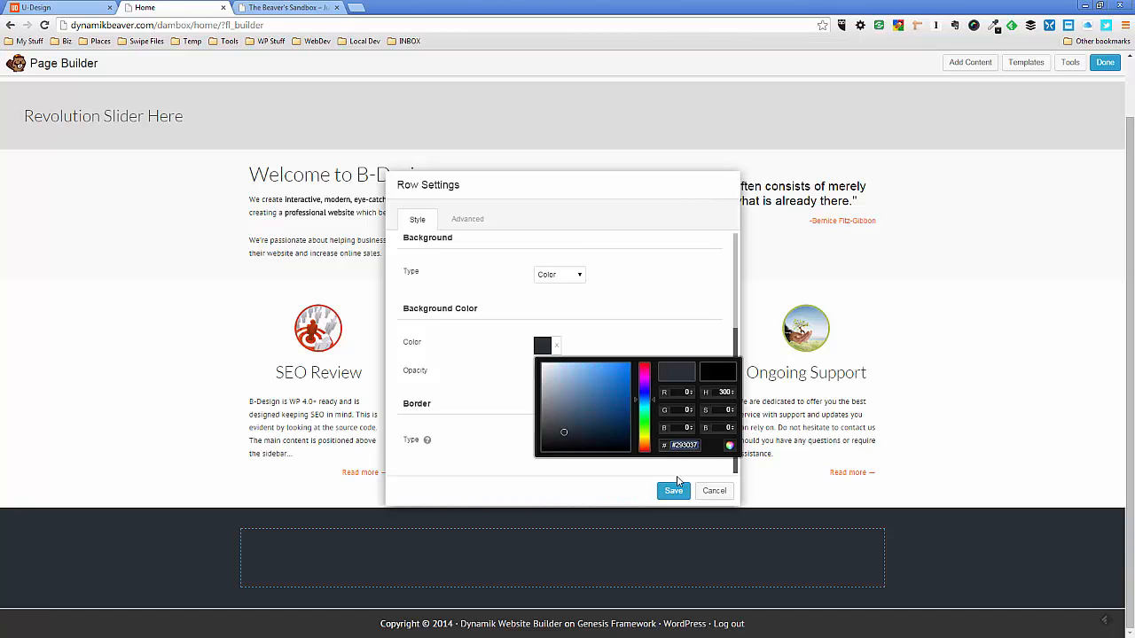
left_click(674, 491)
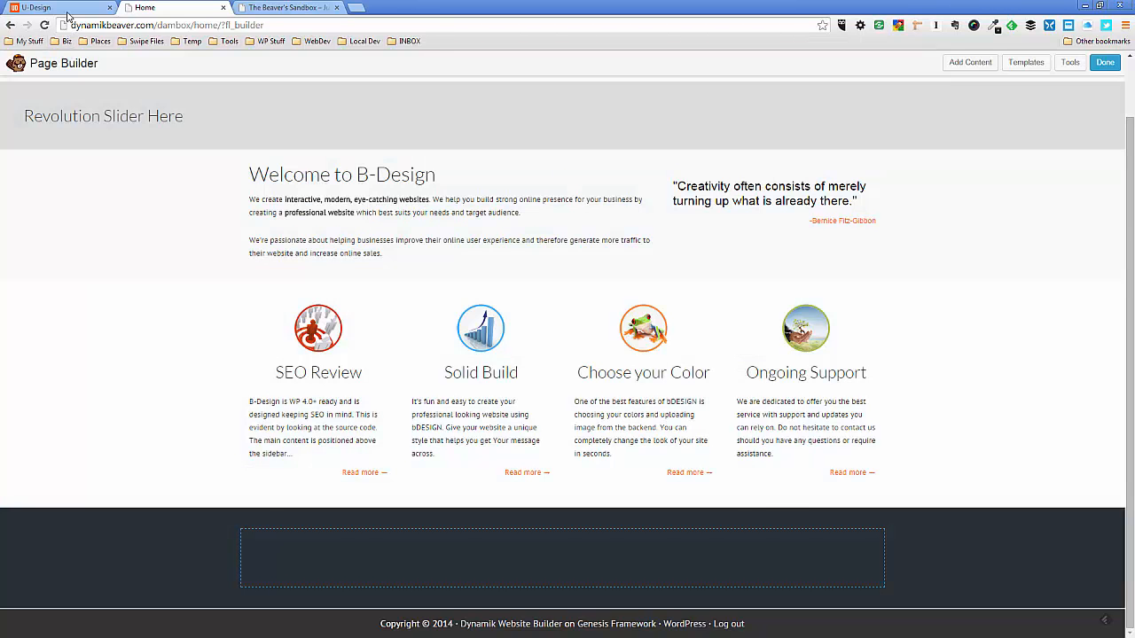
Check the matching U-Design section and add a Text Editor module to the new dark row
left_click(68, 11)
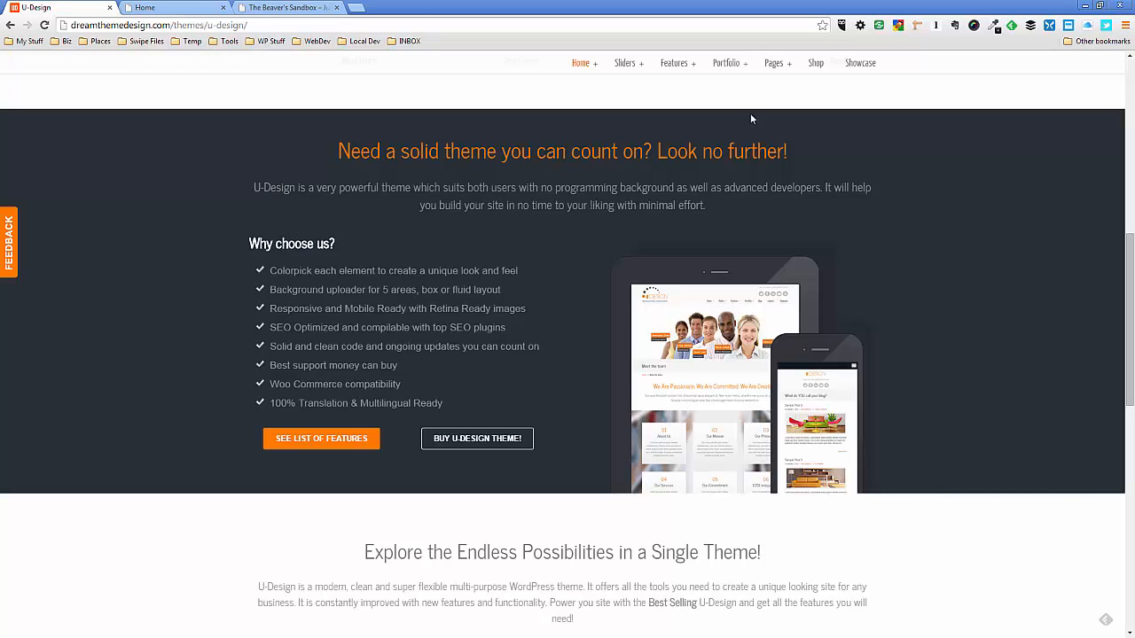
left_click(184, 9)
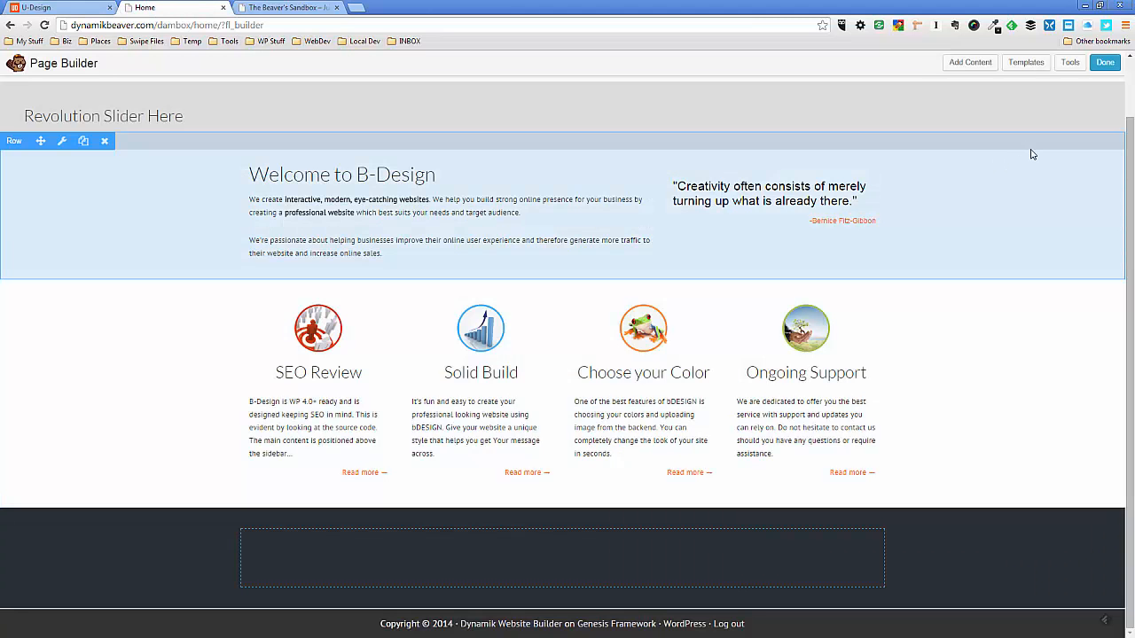
left_click(970, 62)
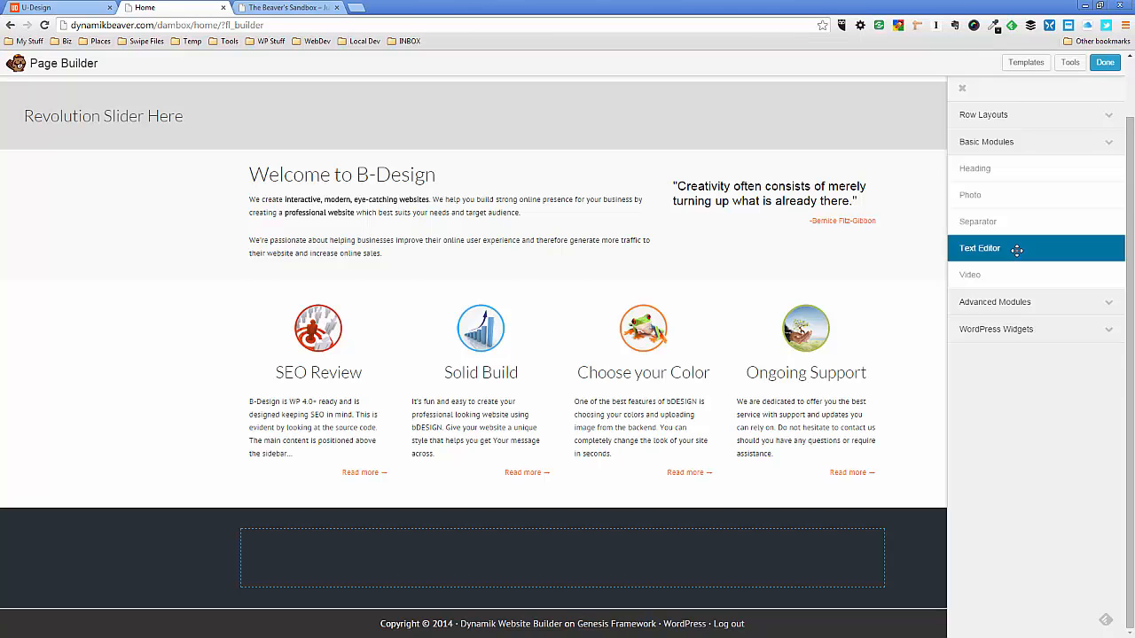
left_click_drag(1017, 250, 559, 540)
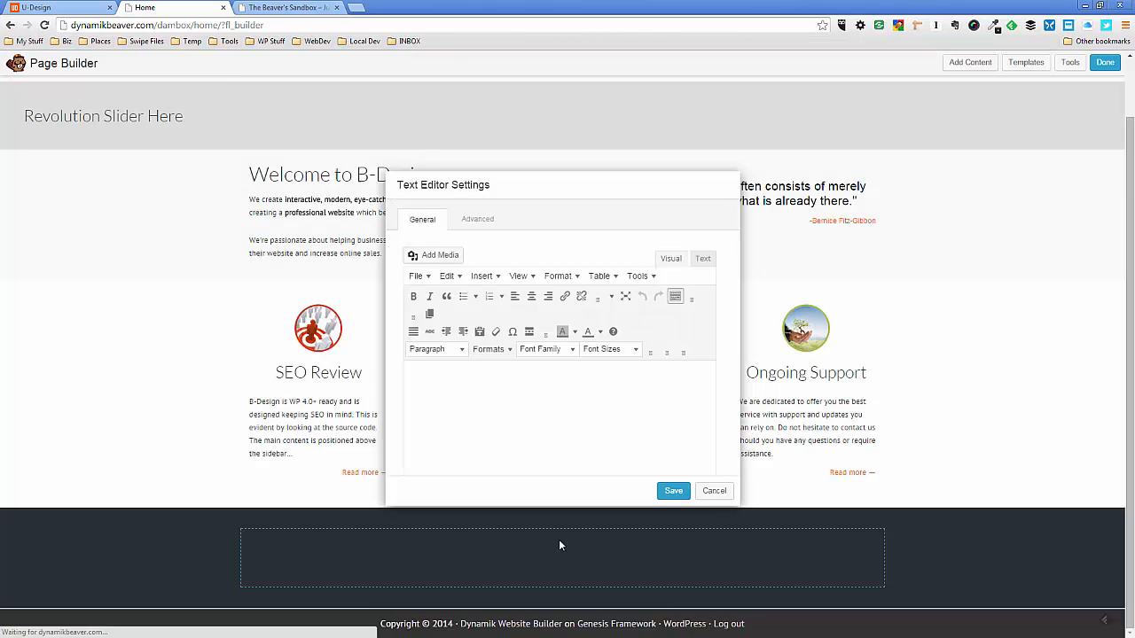
Copy the "Need a solid theme you can count on?" heading and its intro paragraph from U-Design into the text module
left_click(81, 9)
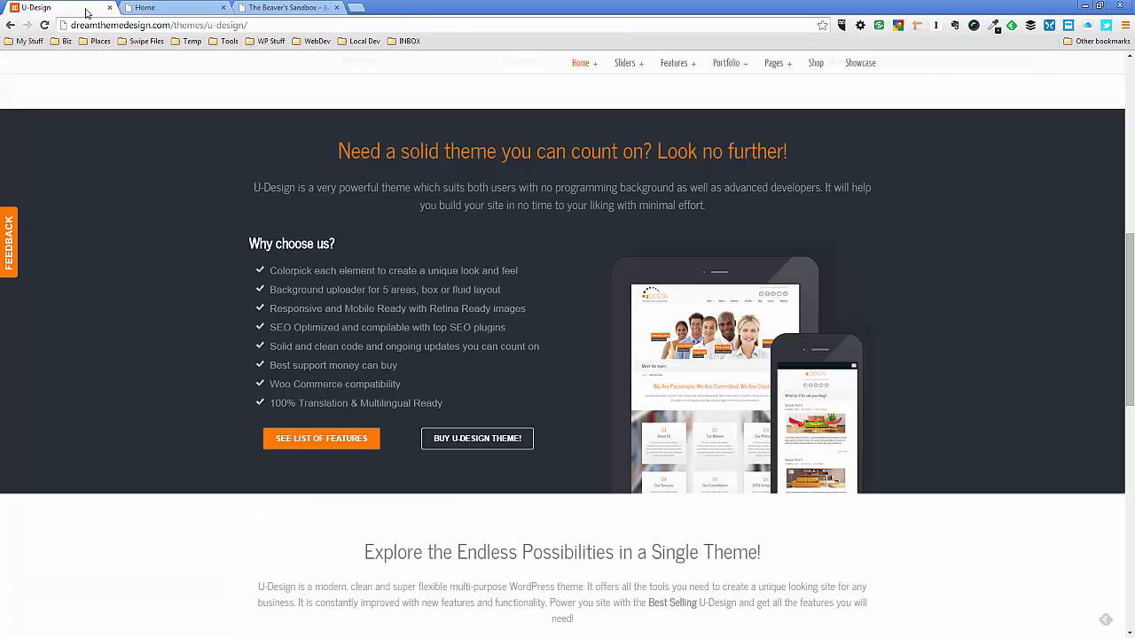
left_click_drag(326, 157, 758, 202)
key("ctrl+c")
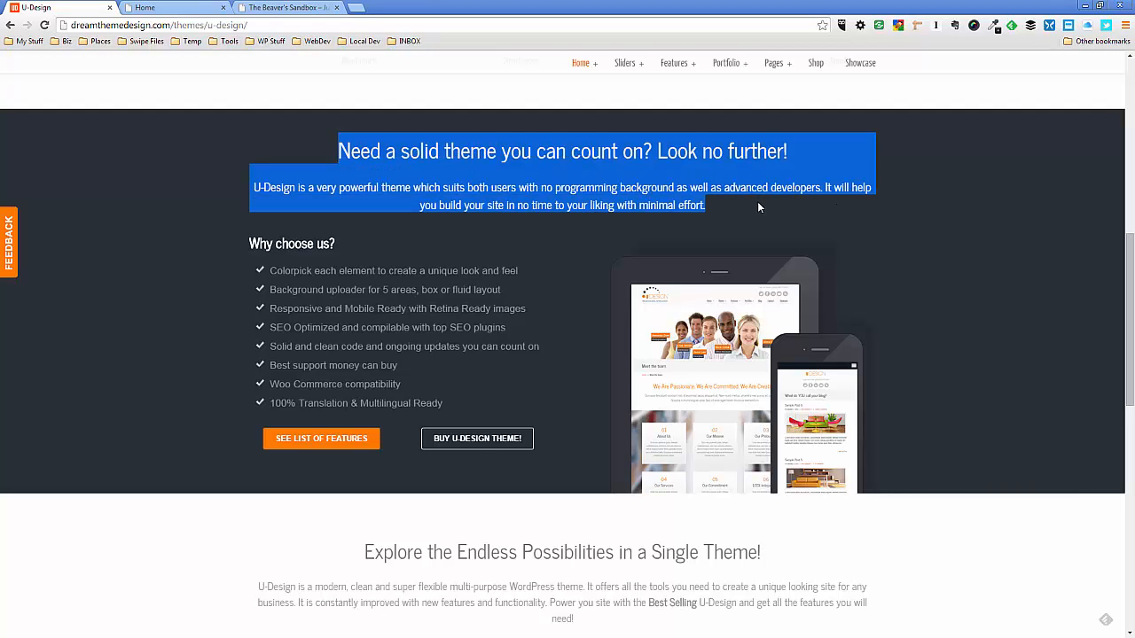
left_click(169, 9)
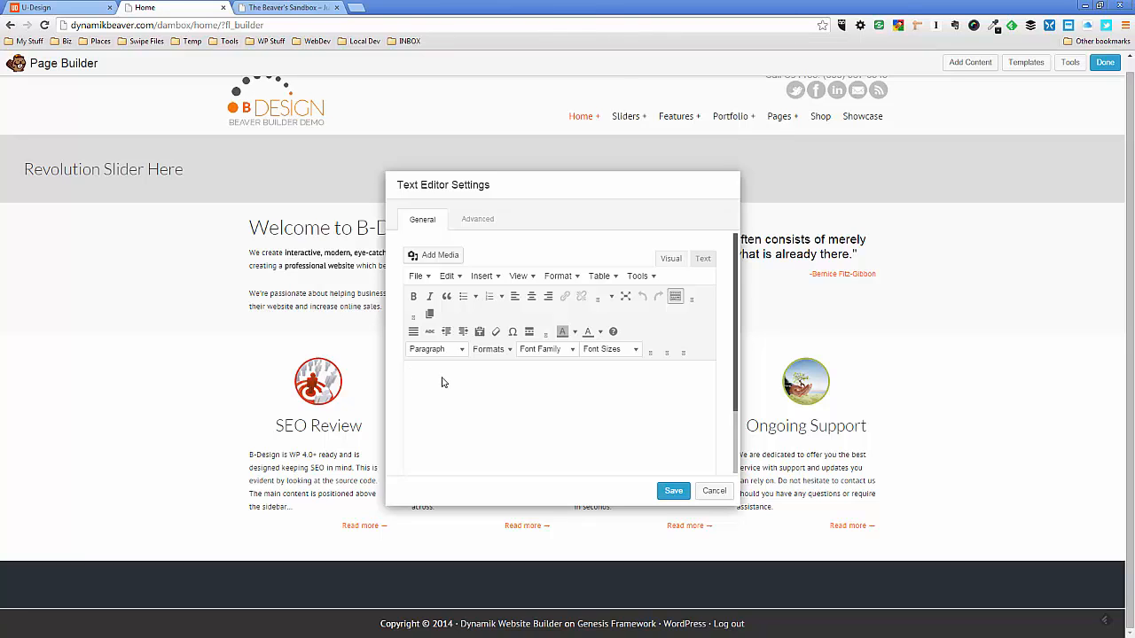
key("ctrl+v")
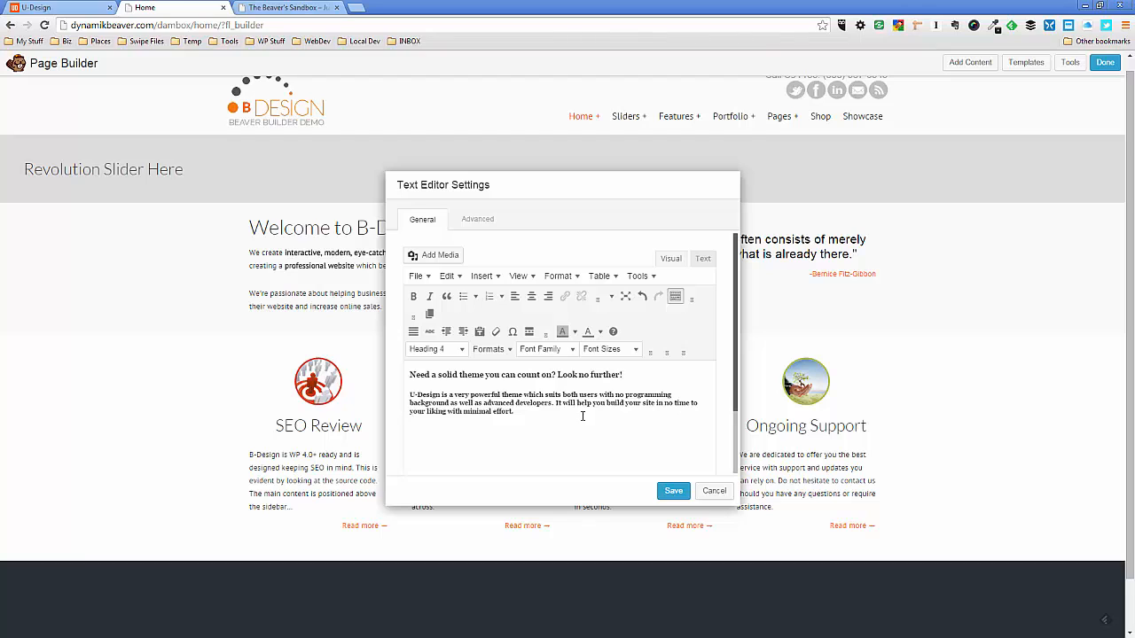
Center the pasted text and format the "Need a solid theme you can count on? Look no further!" line as Heading 2
left_click_drag(411, 376, 544, 417)
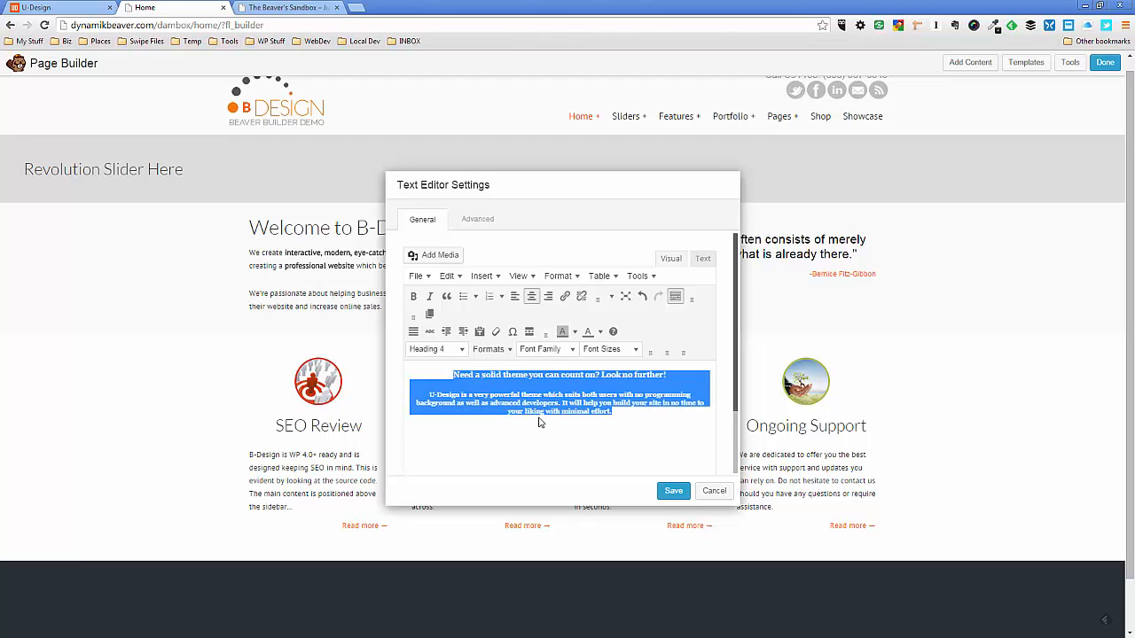
left_click(501, 377)
left_click_drag(453, 375, 667, 375)
left_click(462, 352)
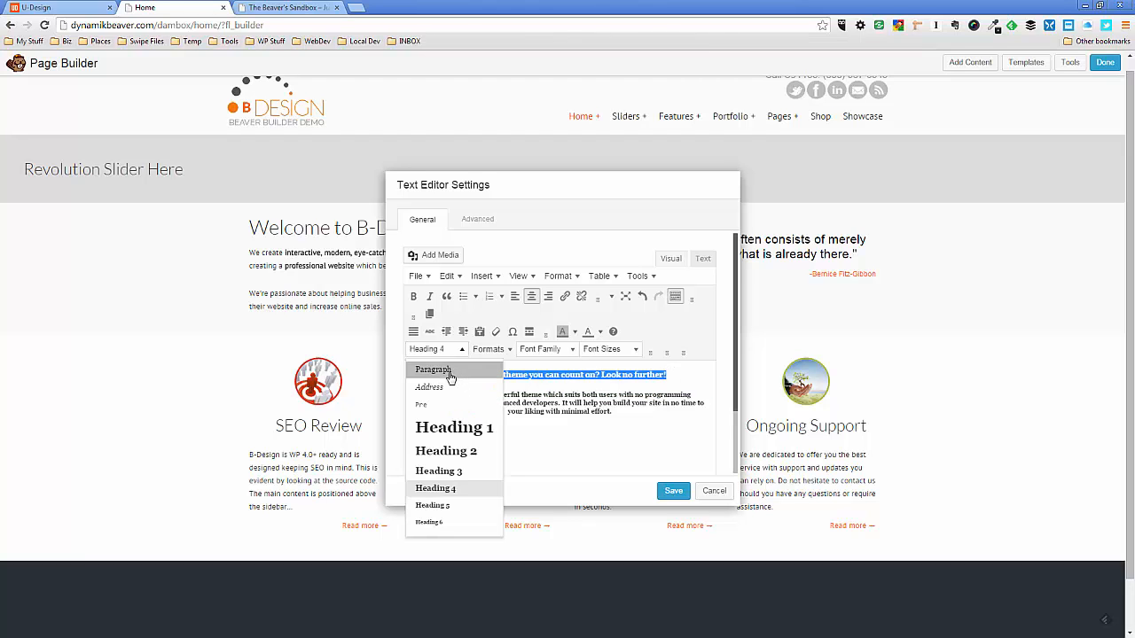
left_click(448, 453)
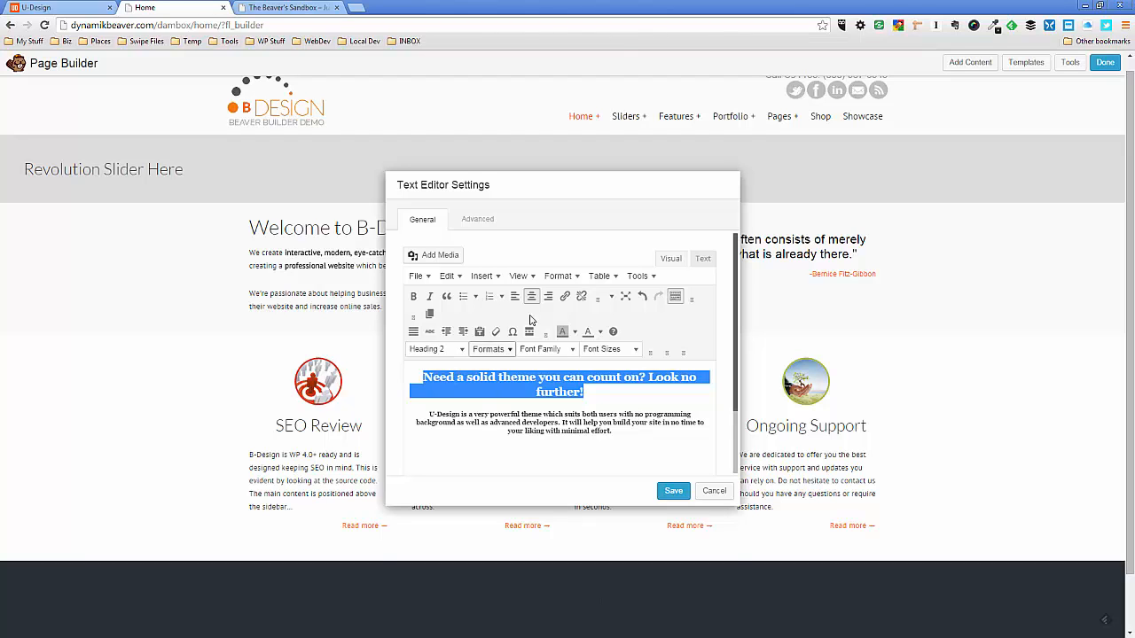
Color the "Need a solid theme you can count on?" heading orange and save the text module
scroll(207, 404, "down", 1)
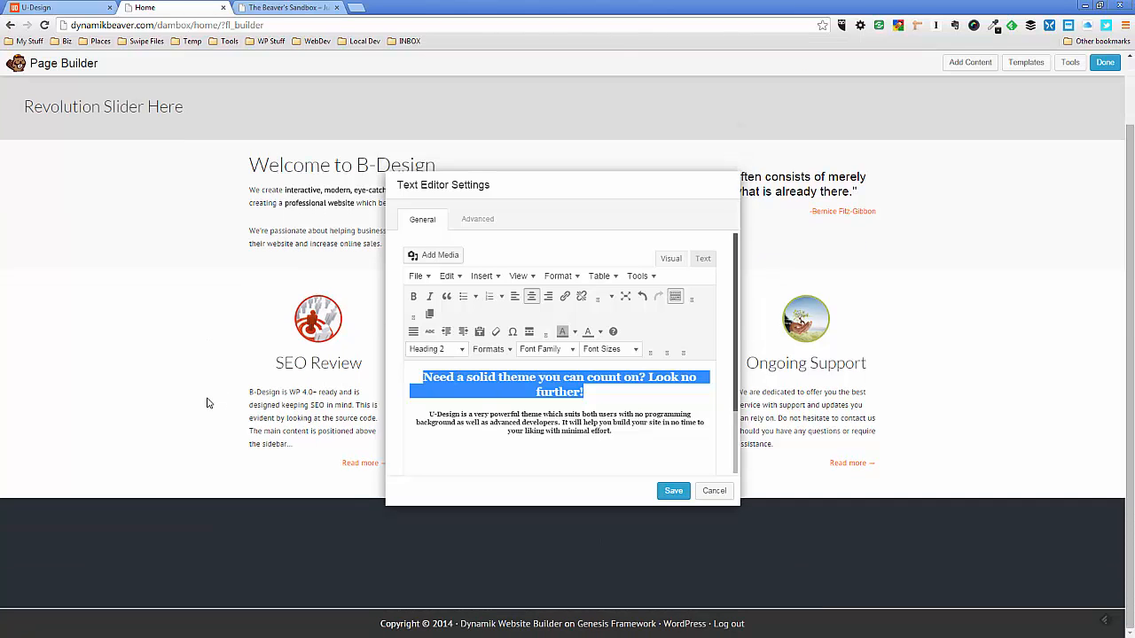
left_click(601, 337)
left_click(604, 371)
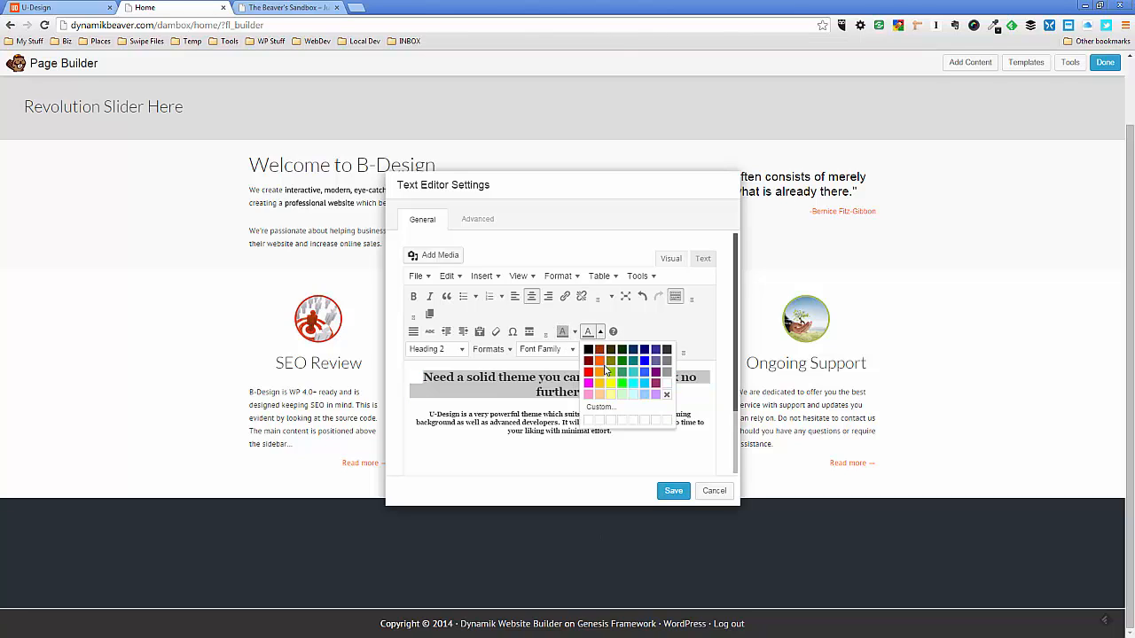
left_click(671, 490)
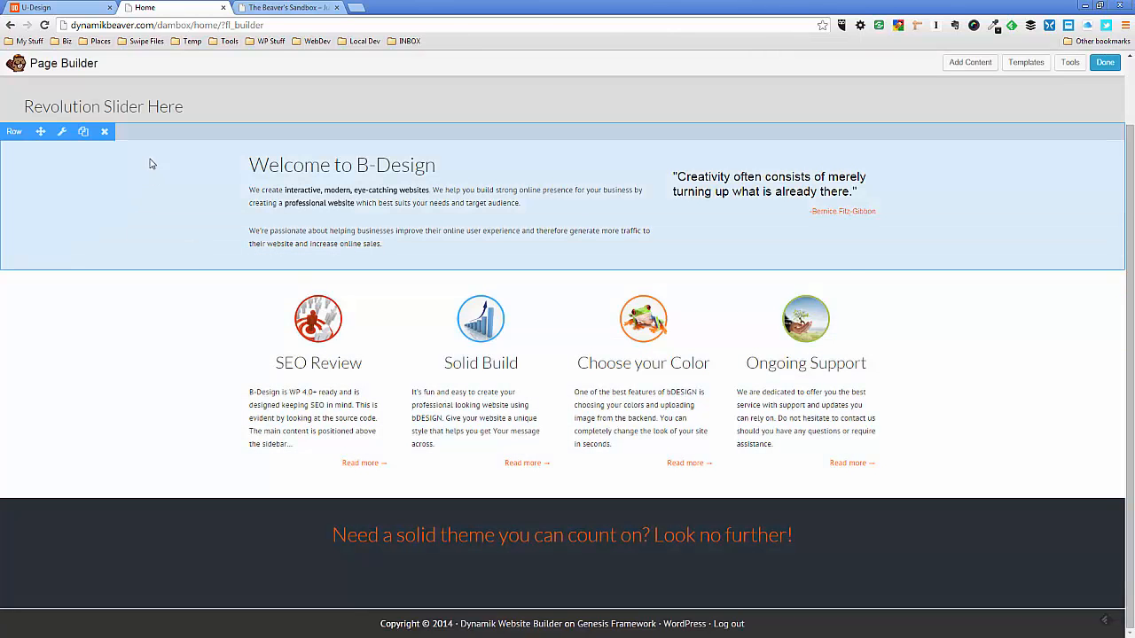
Check the matching U-Design section, and color the intro paragraph under the "Need a solid theme" heading light gray #dedede
left_click(82, 10)
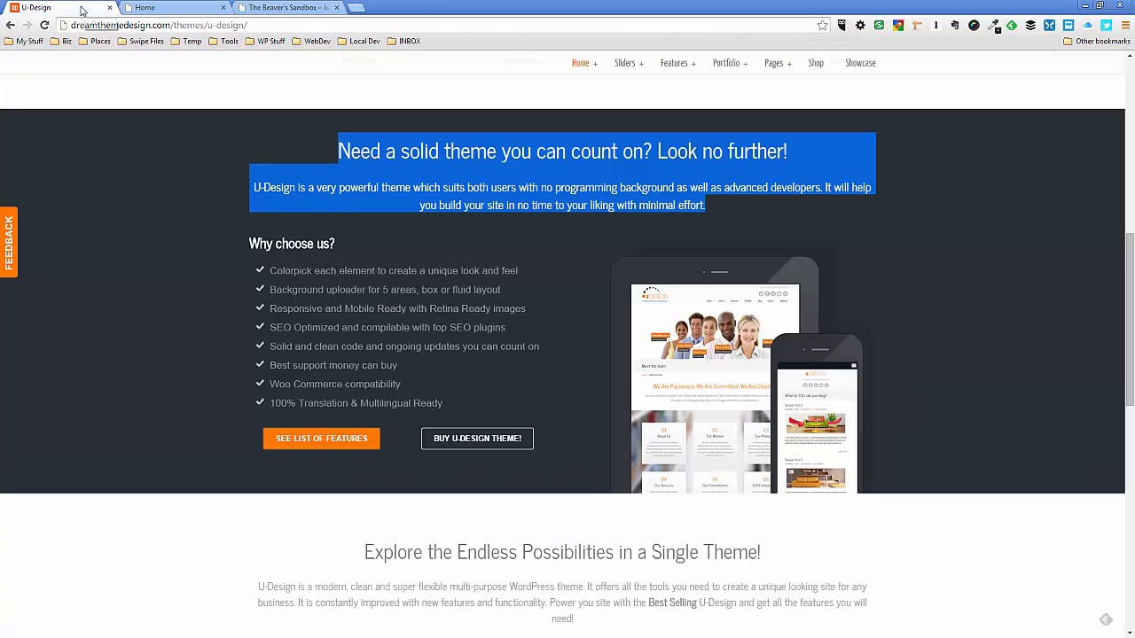
left_click(150, 144)
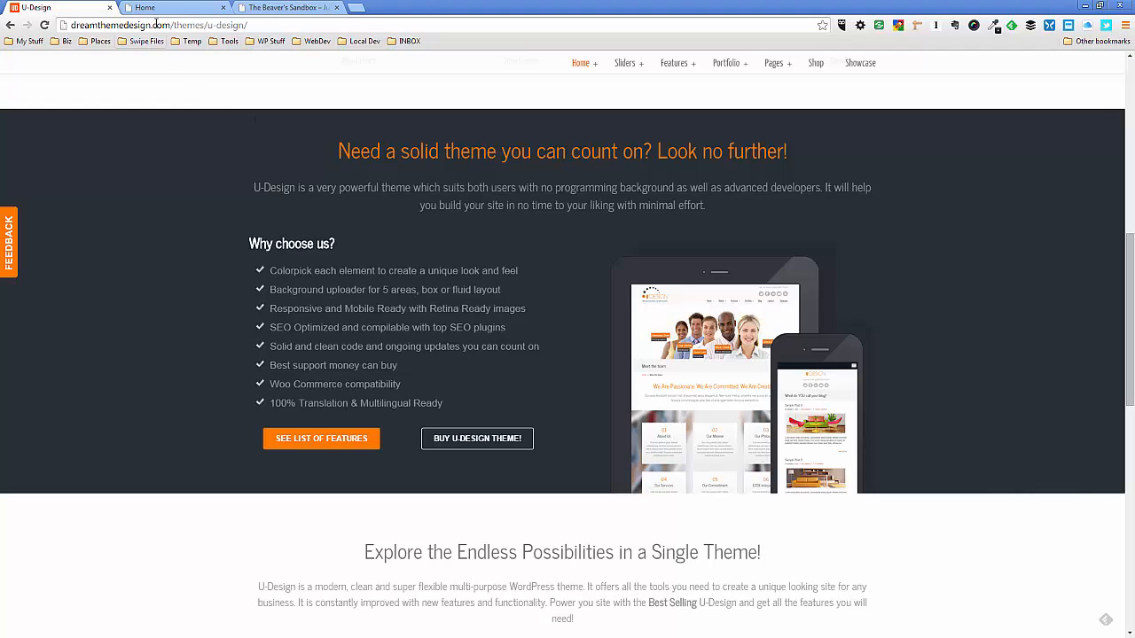
left_click(186, 8)
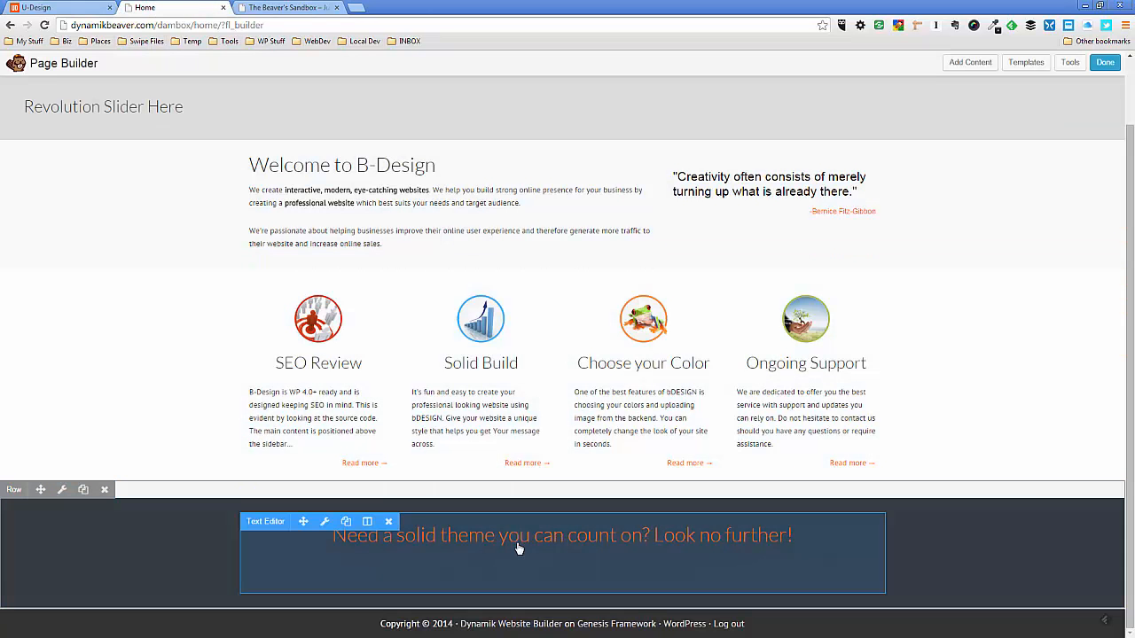
left_click(519, 549)
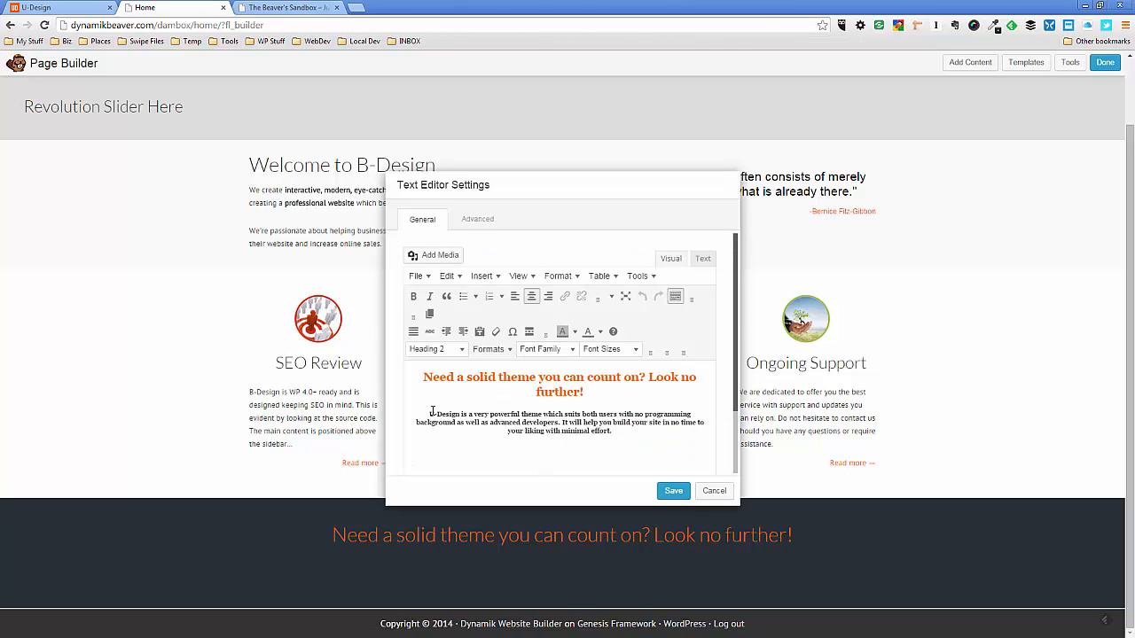
left_click_drag(614, 432, 518, 417)
left_click_drag(429, 411, 614, 432)
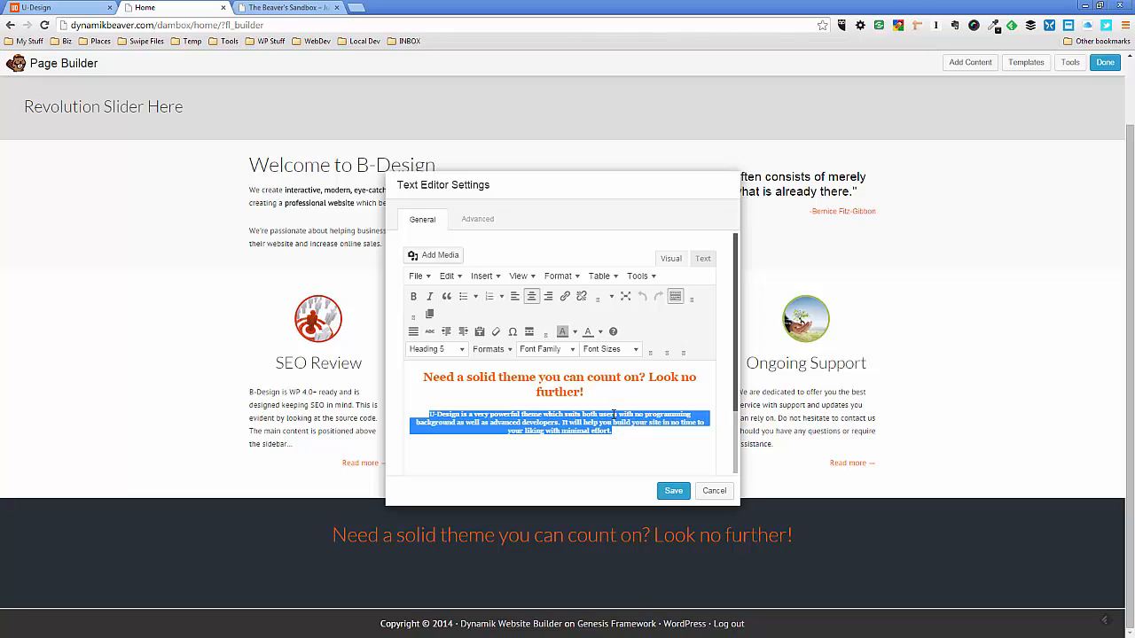
left_click(598, 333)
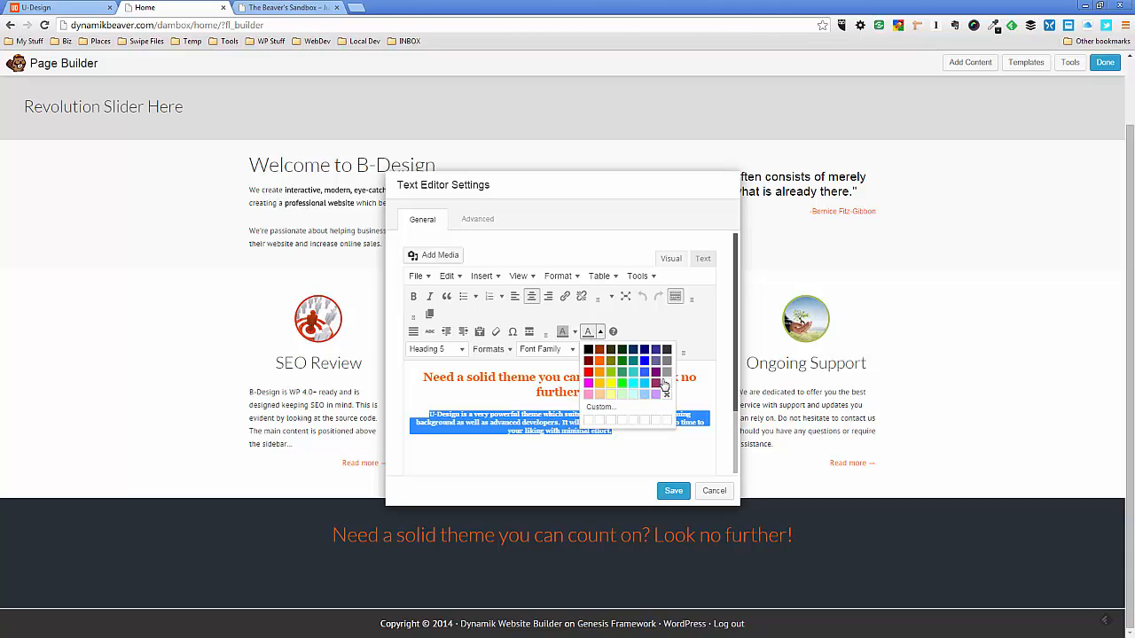
left_click(599, 407)
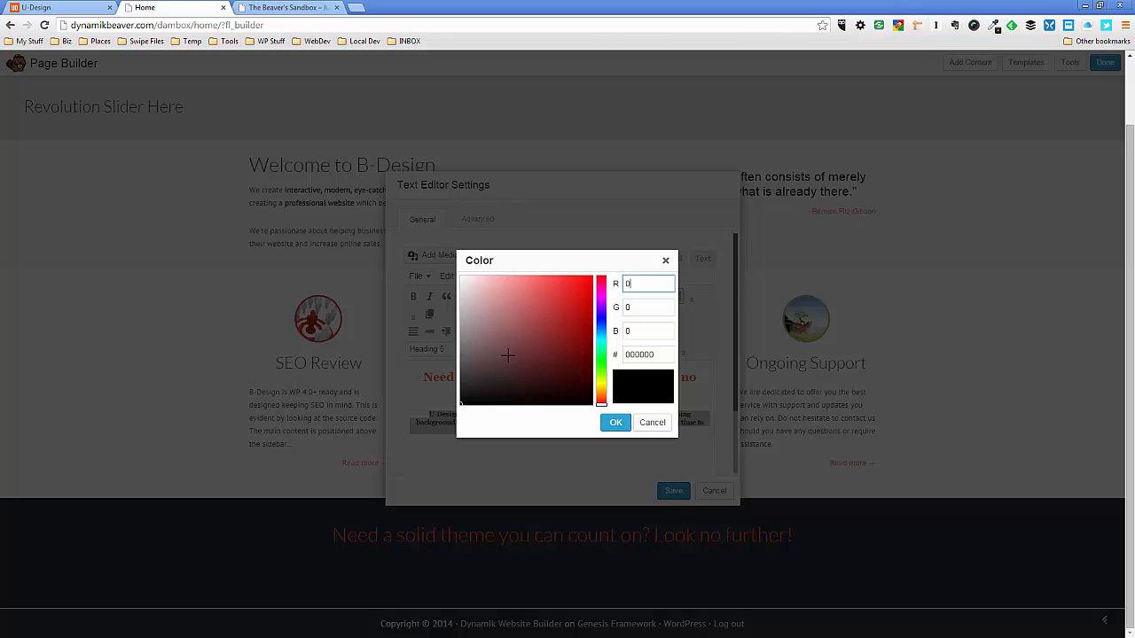
left_click_drag(470, 299, 454, 291)
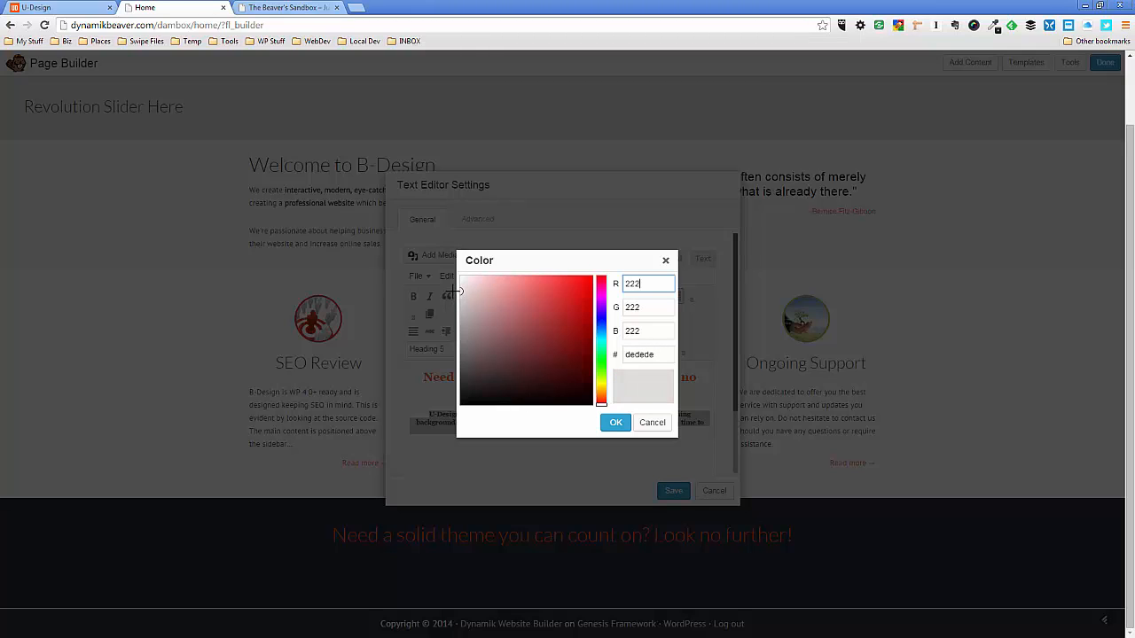
left_click(616, 423)
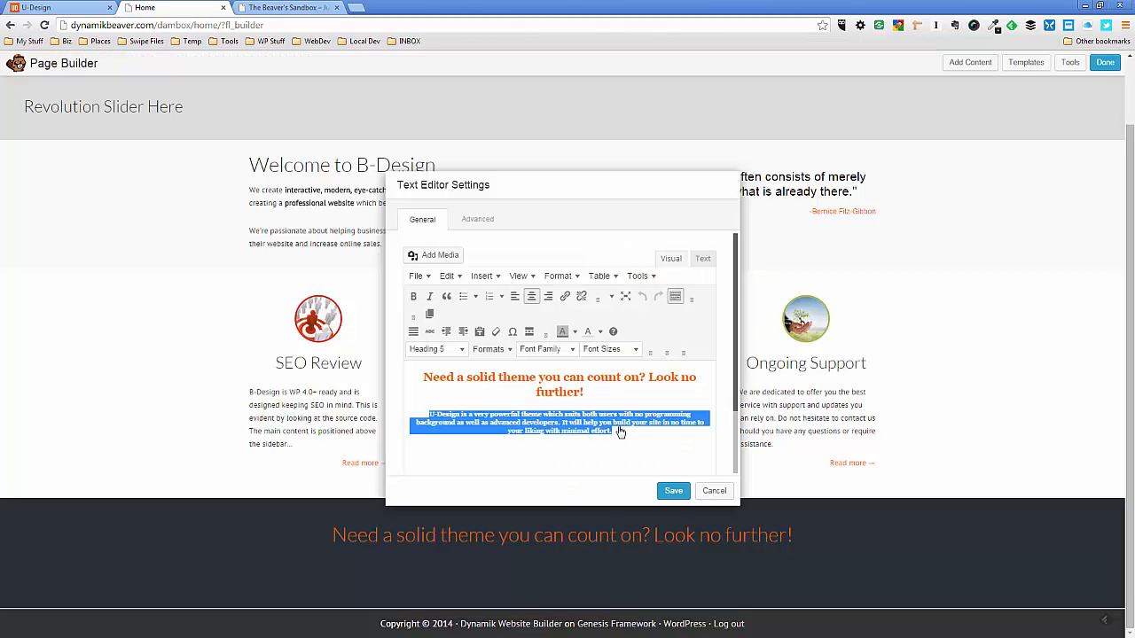
Change "U-Design" to "B-Design" at the start of the intro paragraph and save the text module
left_click(438, 414)
left_click(430, 413)
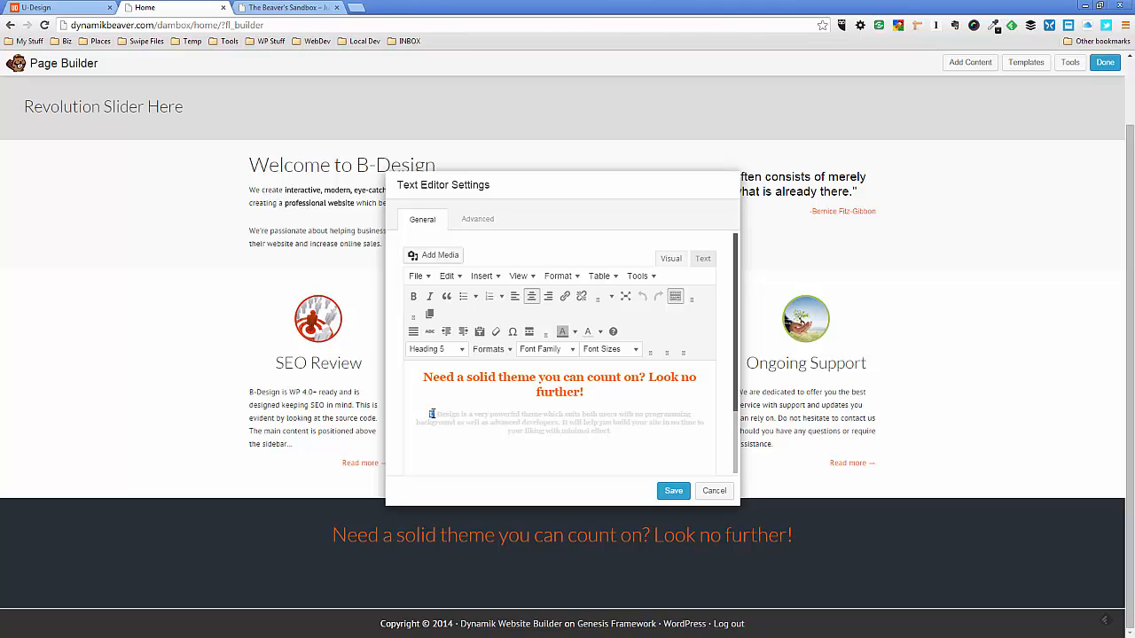
type("B-")
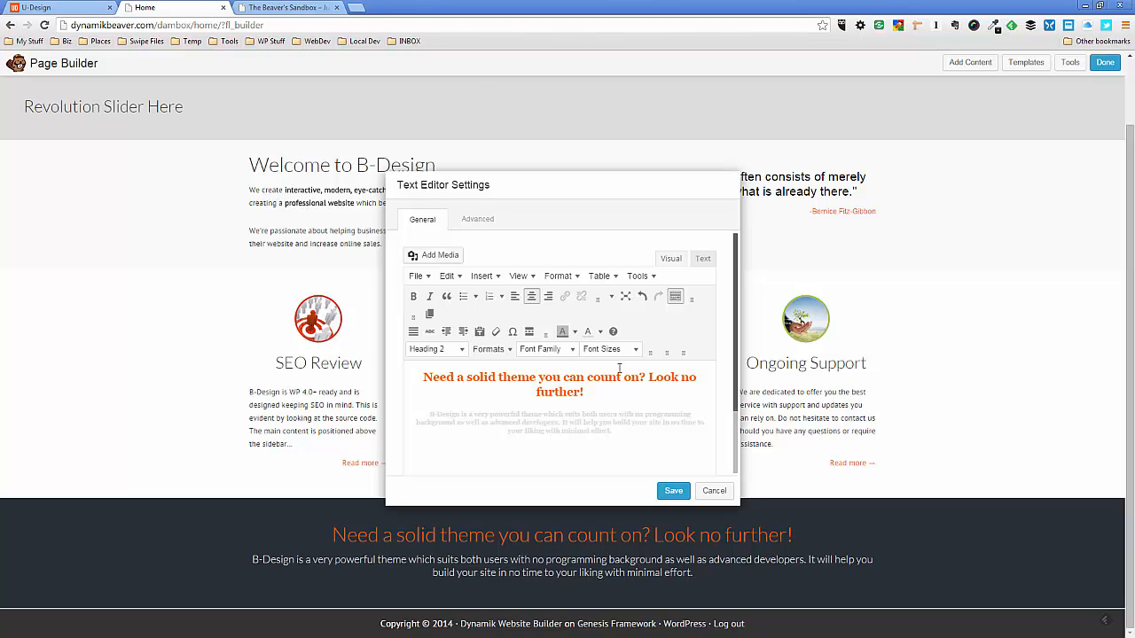
left_click(536, 377)
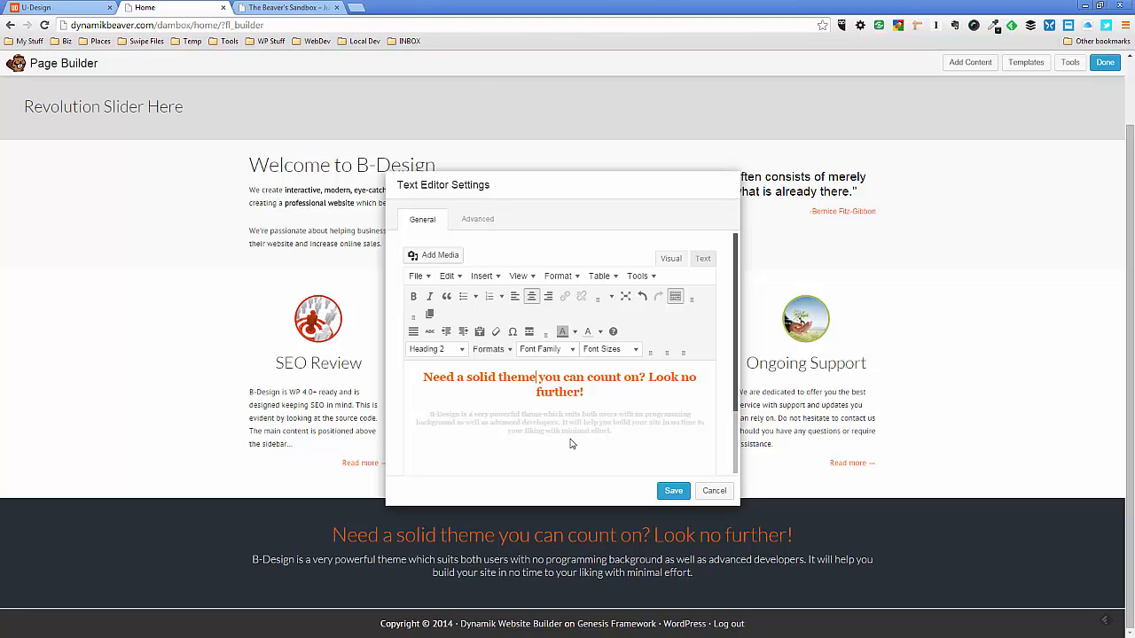
left_click(673, 492)
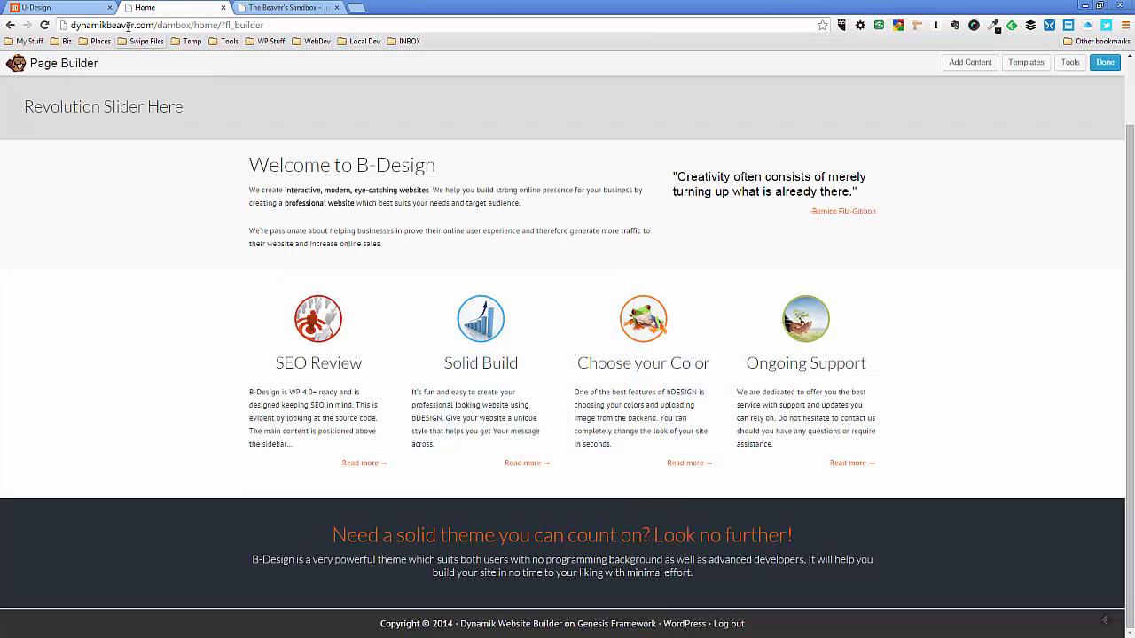
Check the U-Design section's layout and add a 2 Columns layout below the intro text in the dark row
left_click(86, 13)
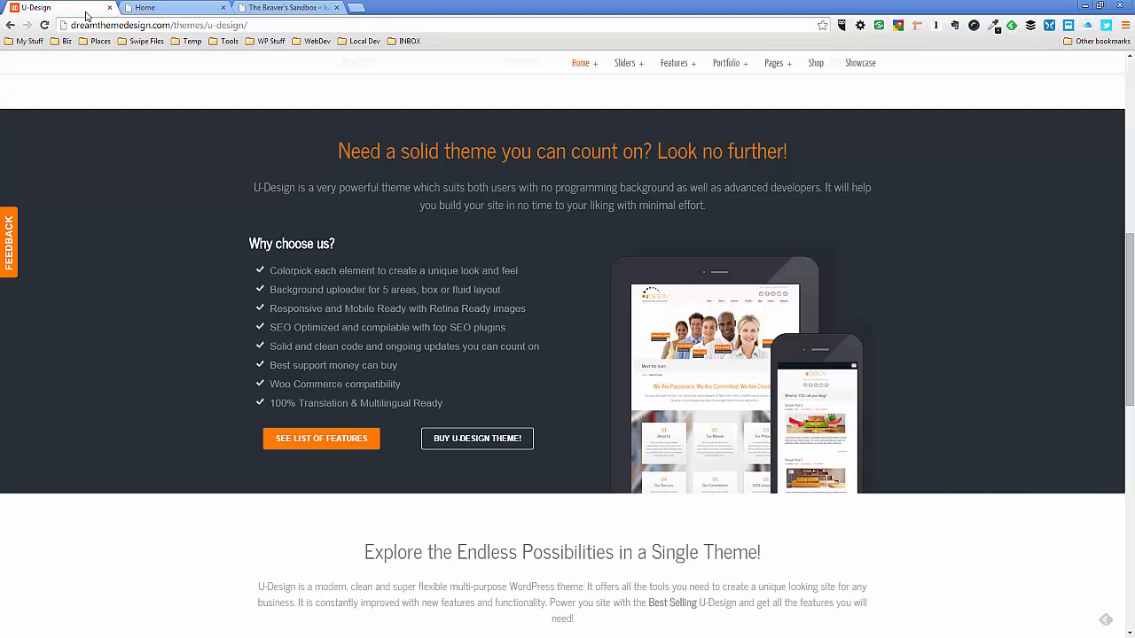
scroll(149, 286, "down", 2)
scroll(151, 290, "up", 2)
left_click(168, 10)
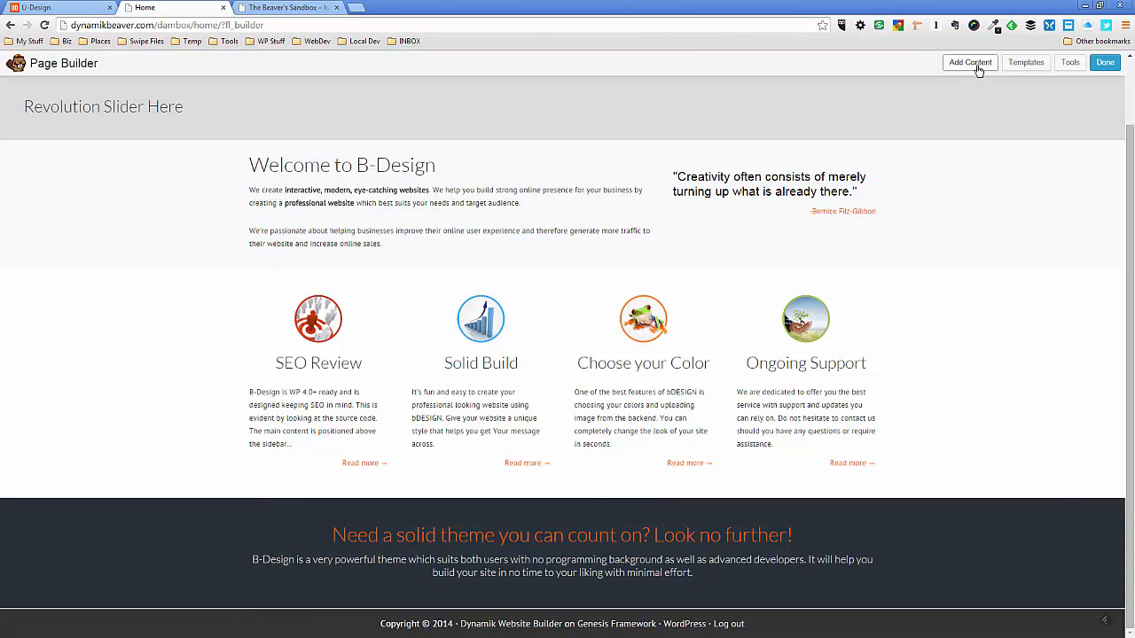
left_click(970, 63)
left_click(1014, 115)
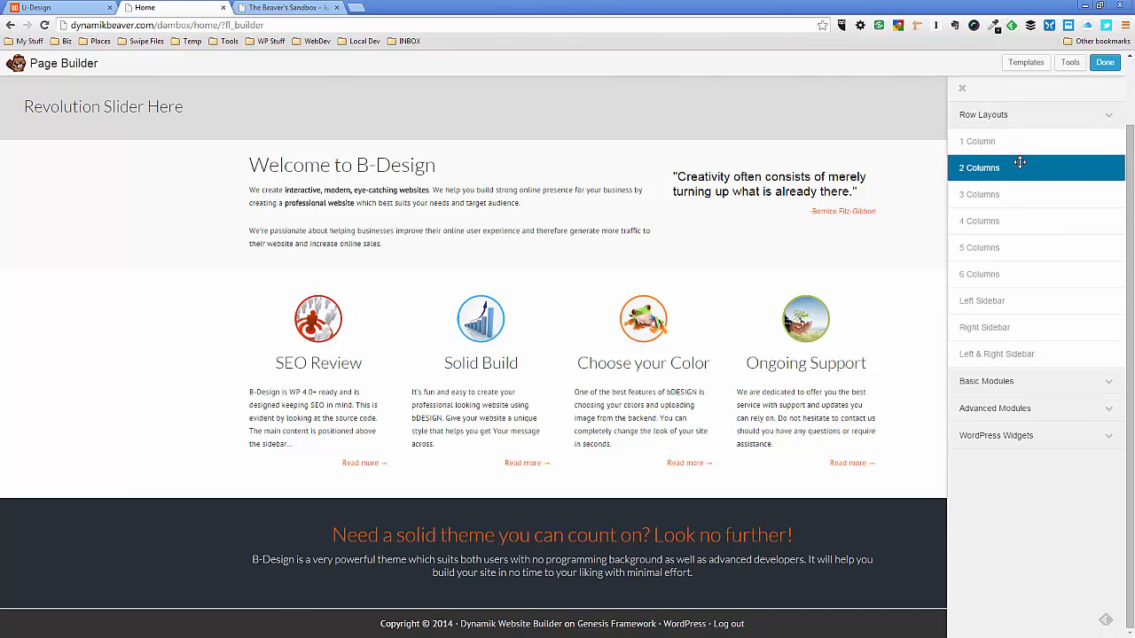
left_click_drag(1021, 162, 724, 562)
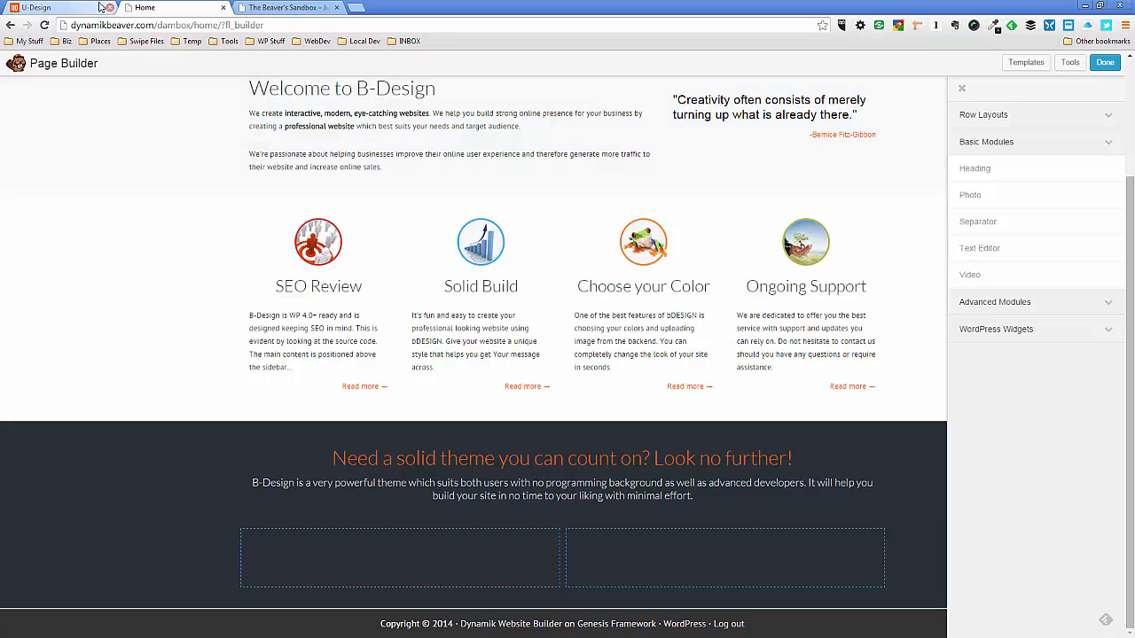
Add a Photo module to the right column of the dark row, using the tablet-and-phone image from the media library
left_click(40, 8)
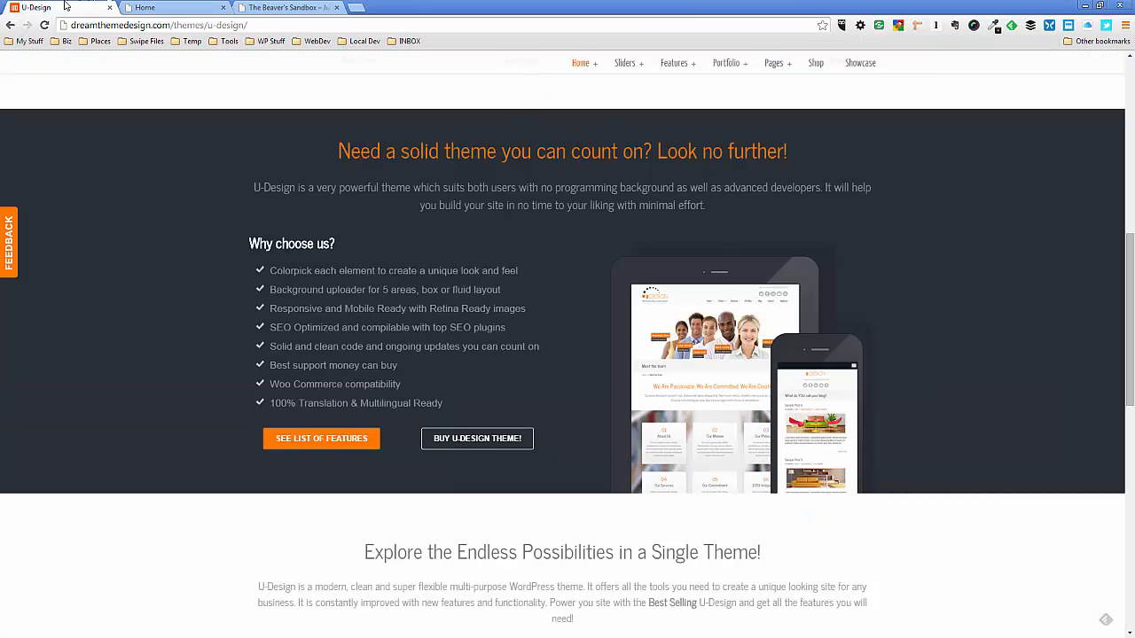
left_click(145, 7)
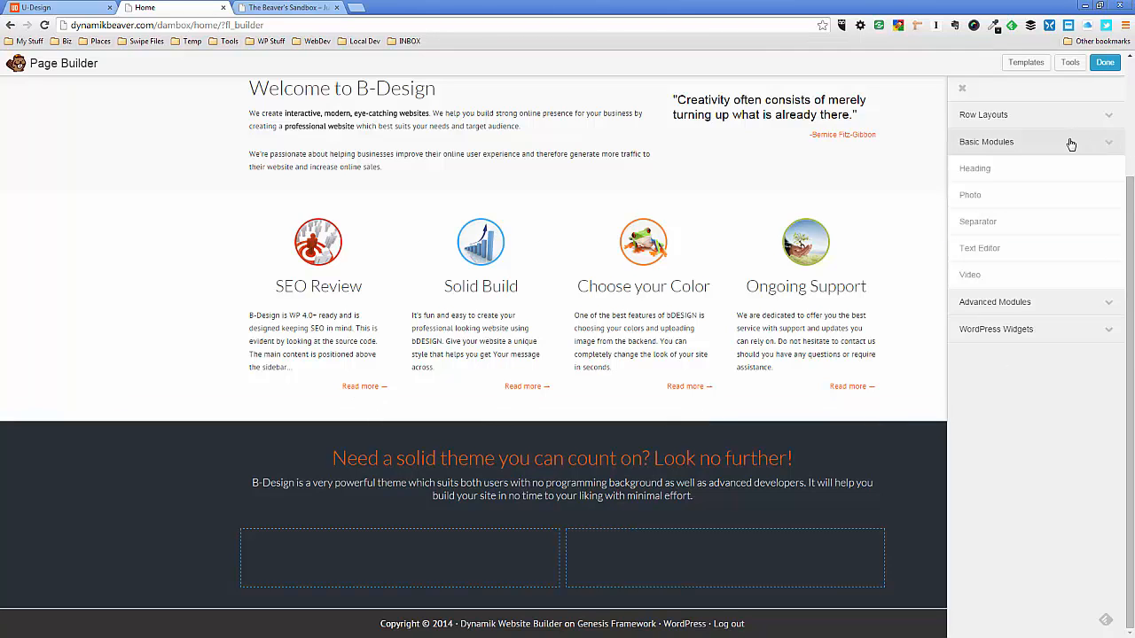
left_click_drag(1031, 201, 695, 544)
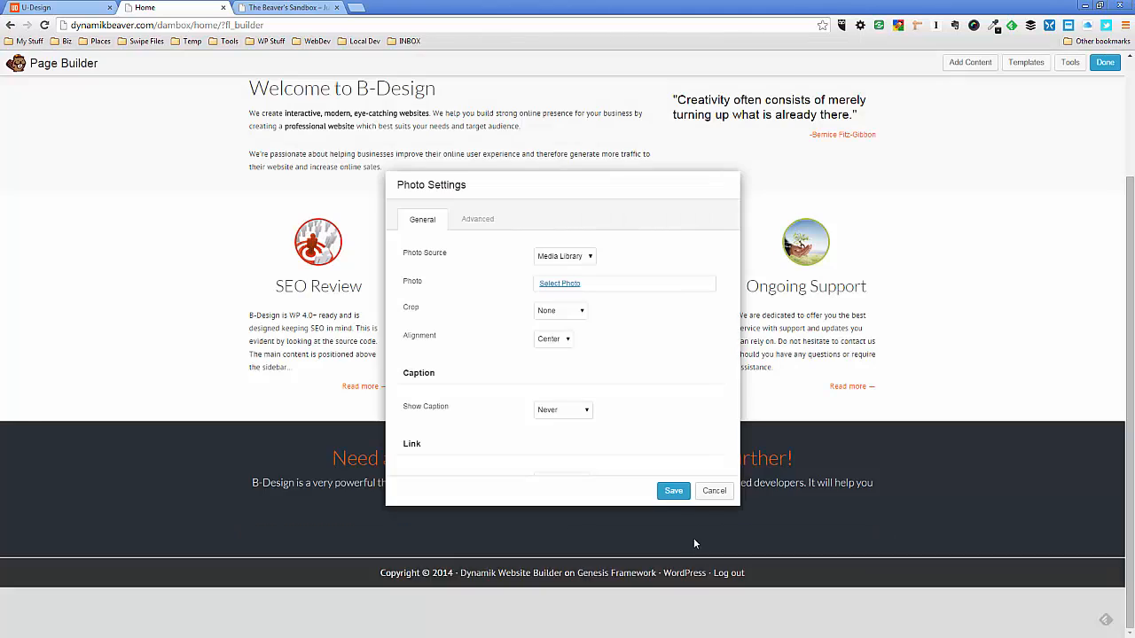
left_click(558, 284)
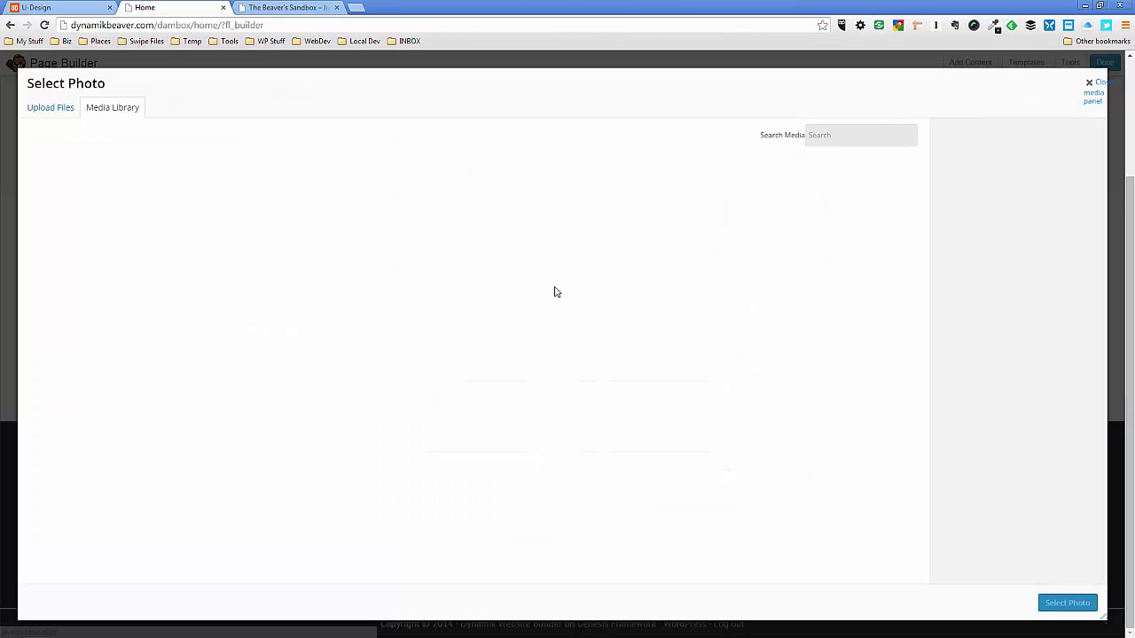
left_click(328, 198)
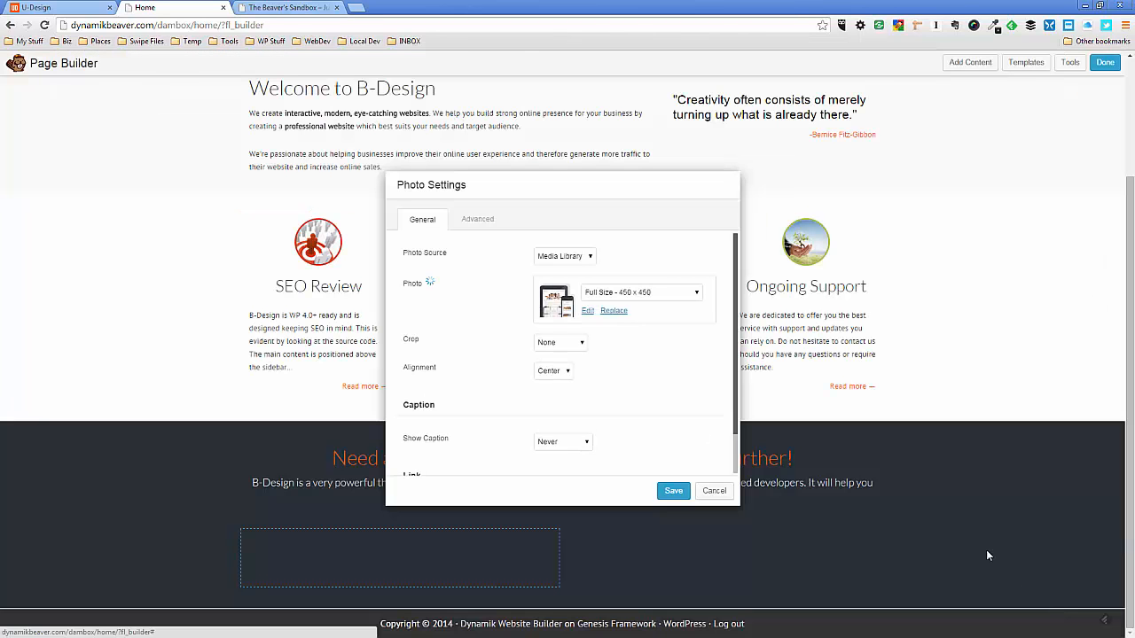
left_click(1066, 605)
Keep the photo at Full Size - 450 x 450, save the Photo module and check its placement in the dark row
left_click(666, 294)
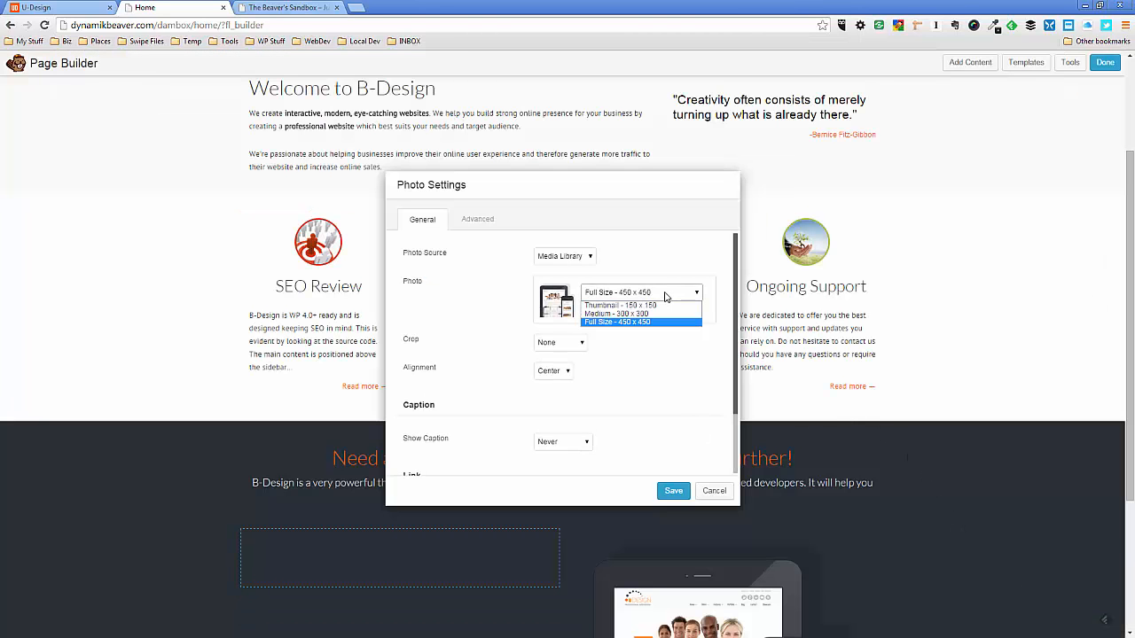
left_click(666, 295)
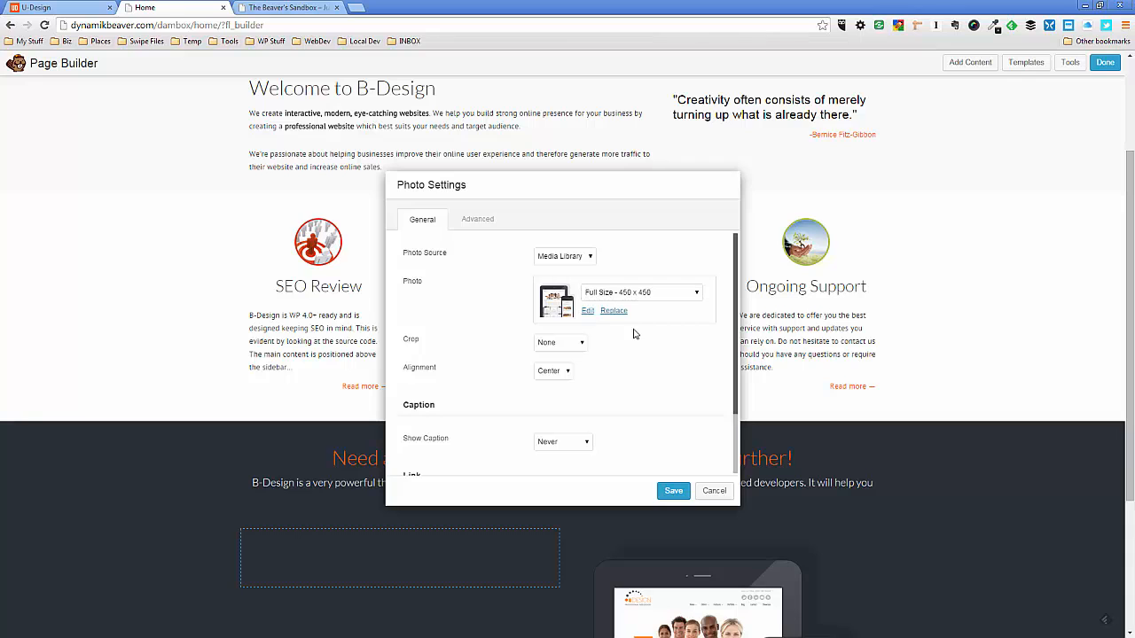
scroll(642, 431, "down", 2)
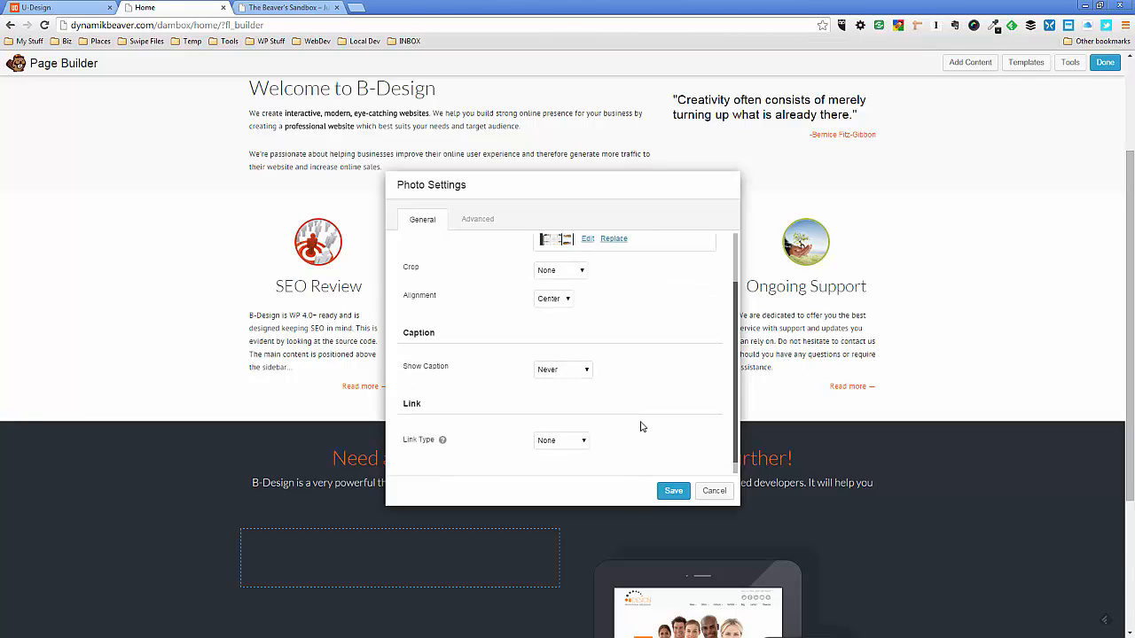
left_click(673, 490)
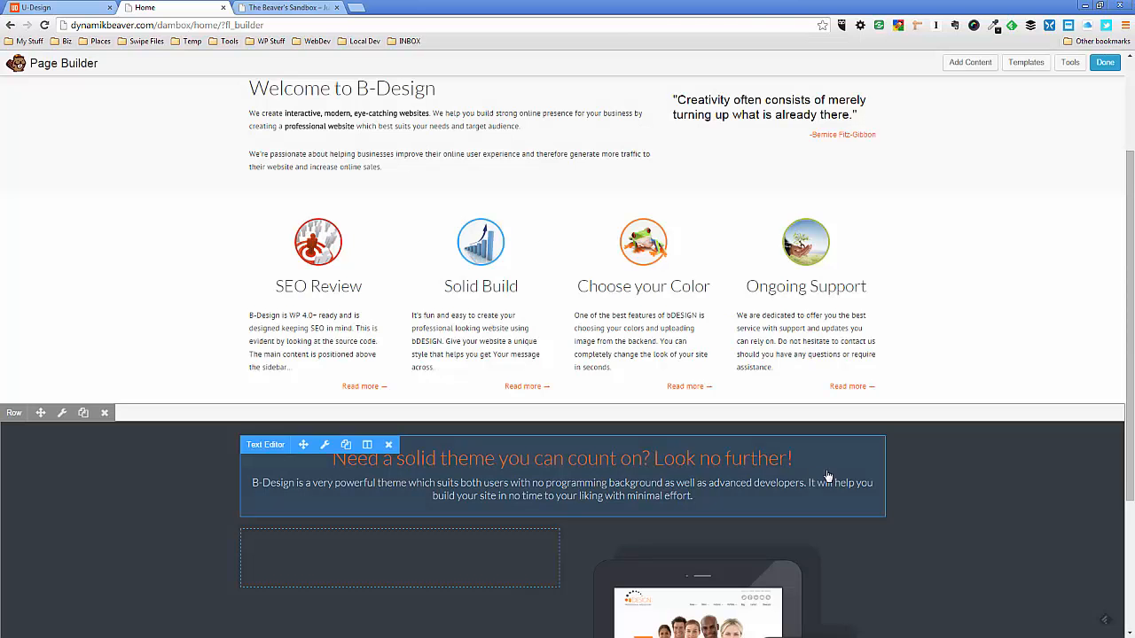
scroll(887, 475, "down", 2)
scroll(915, 474, "down", 1)
mouse_move(779, 545)
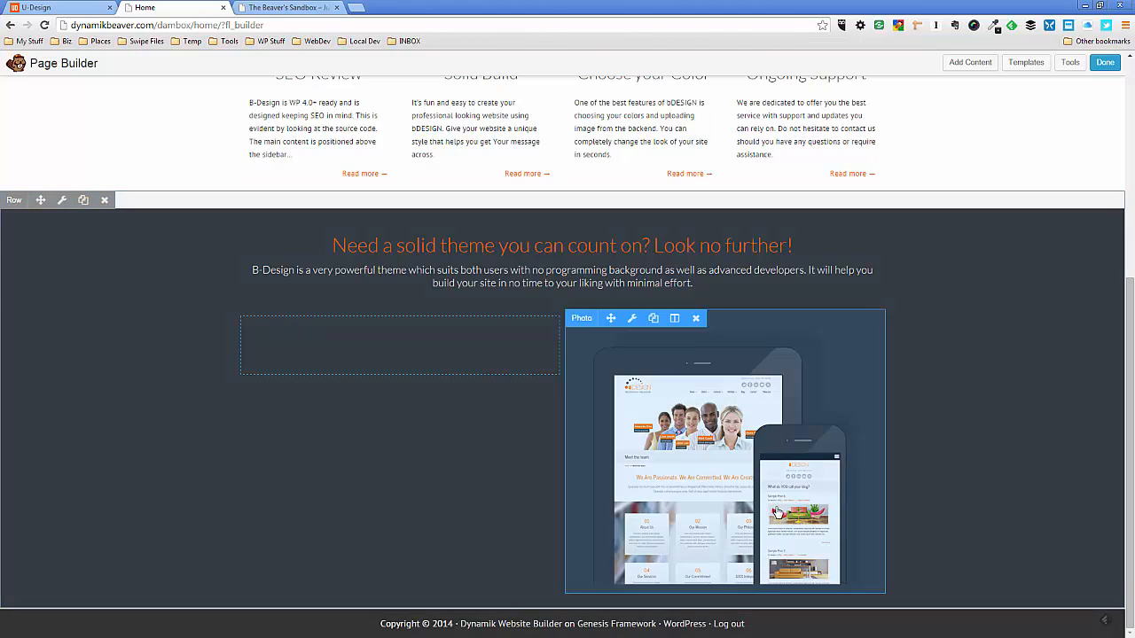
mouse_move(745, 559)
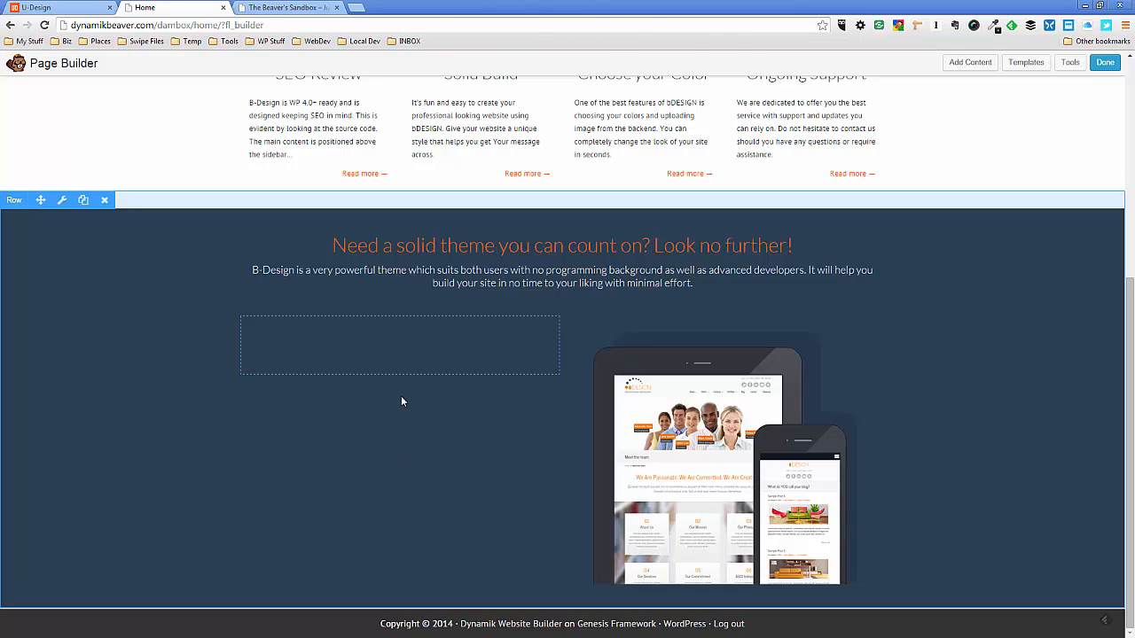
left_click(407, 357)
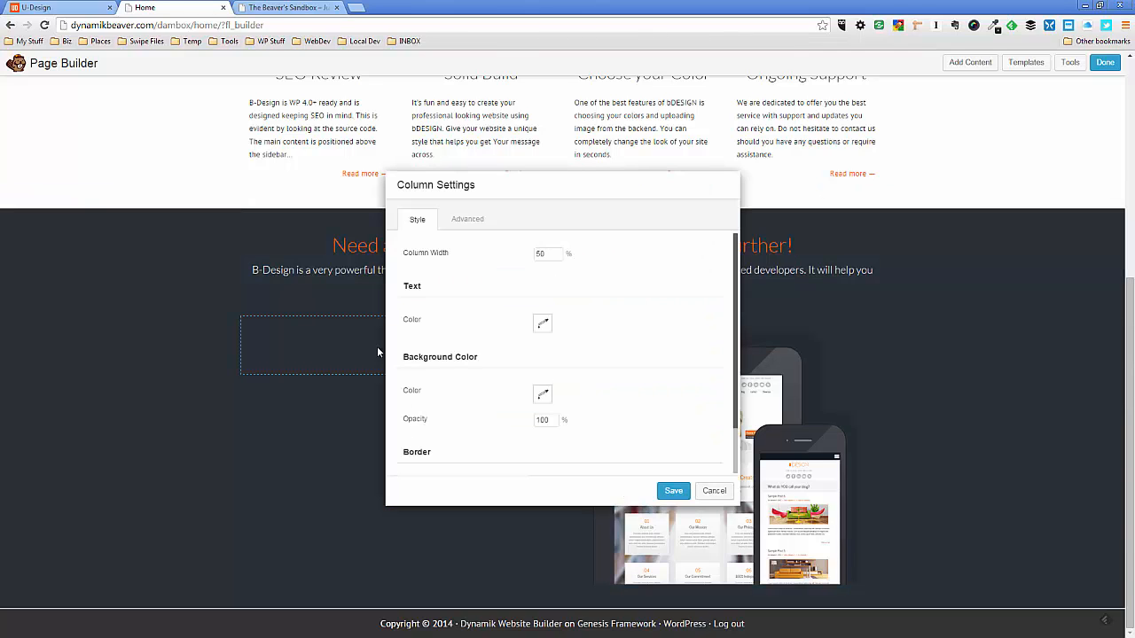
left_click(708, 490)
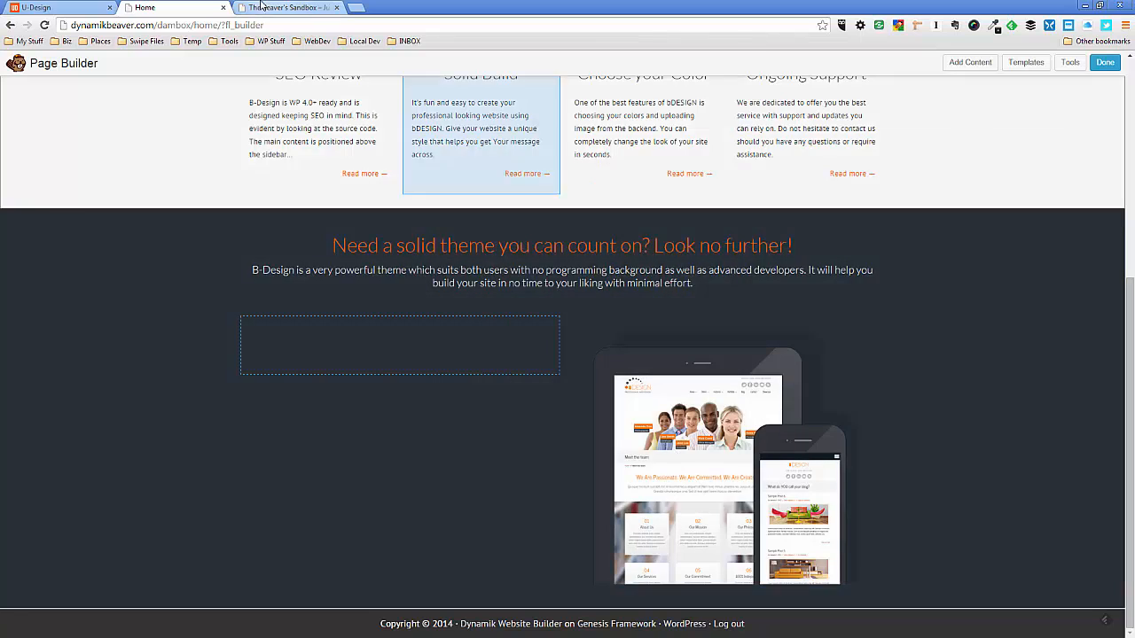
Copy the "Why choose us?" heading and its full checklist from the U-Design page
left_click(85, 10)
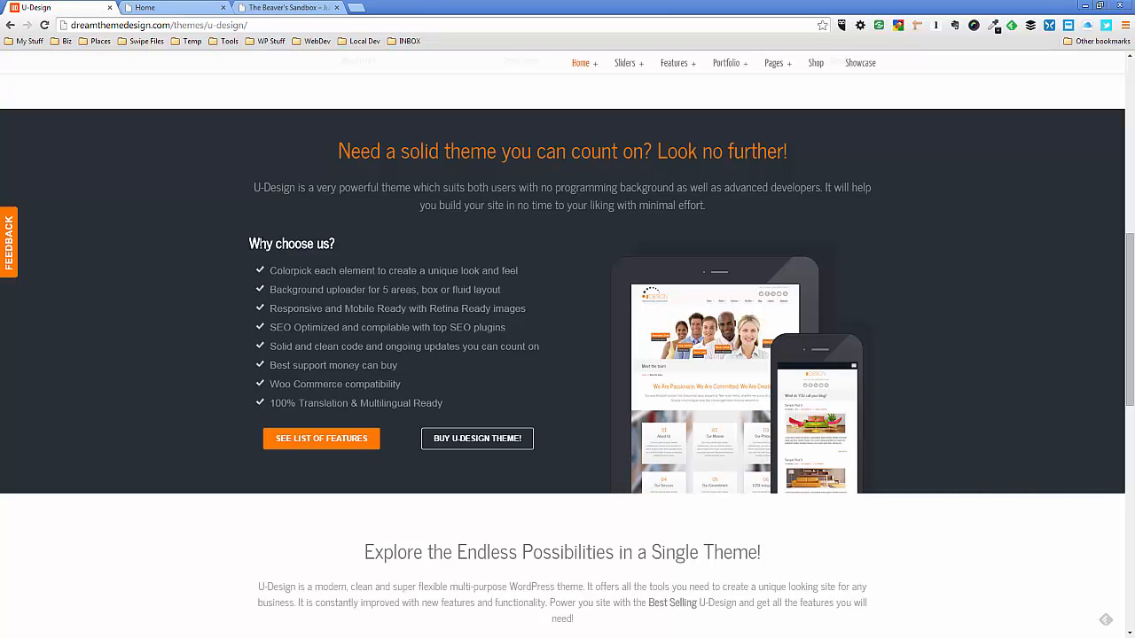
left_click_drag(249, 238, 453, 402)
key("ctrl+c")
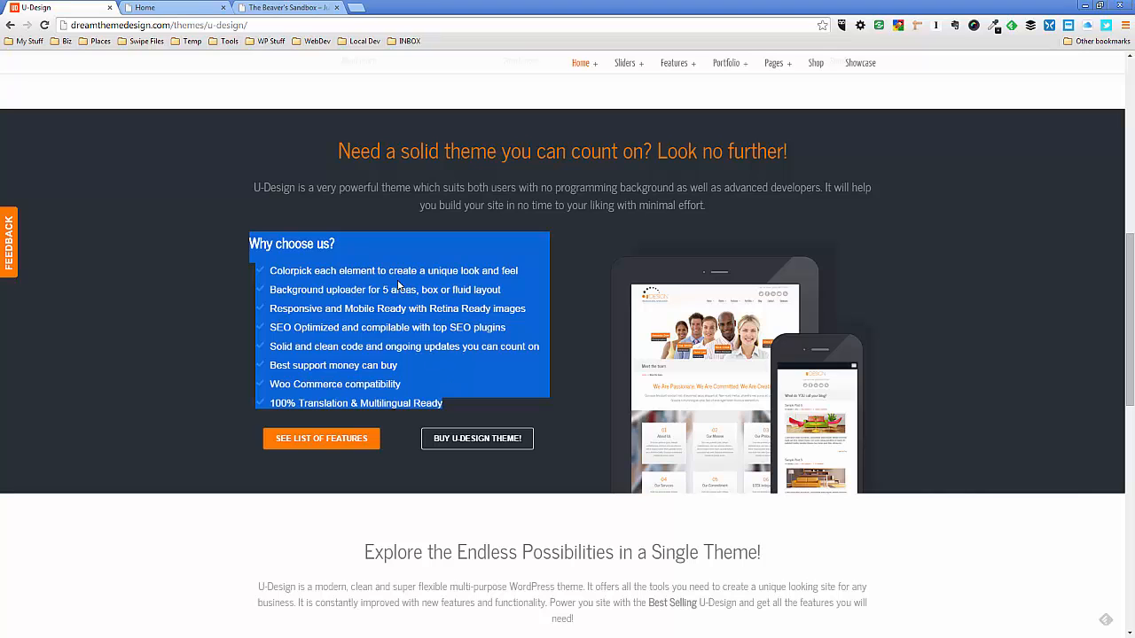
Return to the B-Design home page and publish the page builder changes
left_click(191, 9)
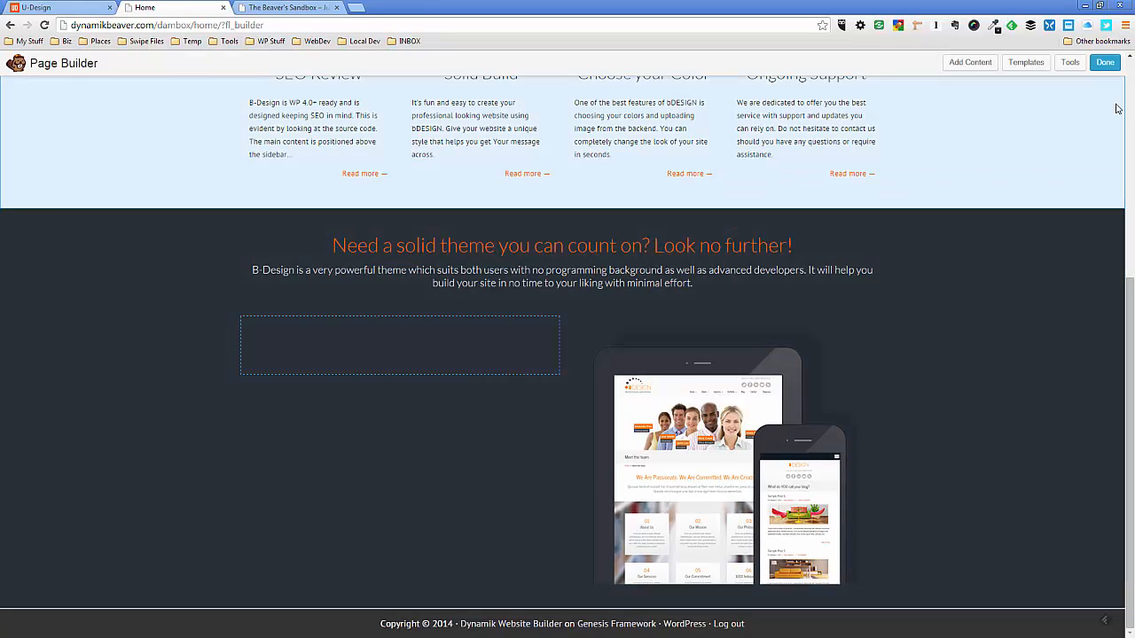
left_click(1105, 64)
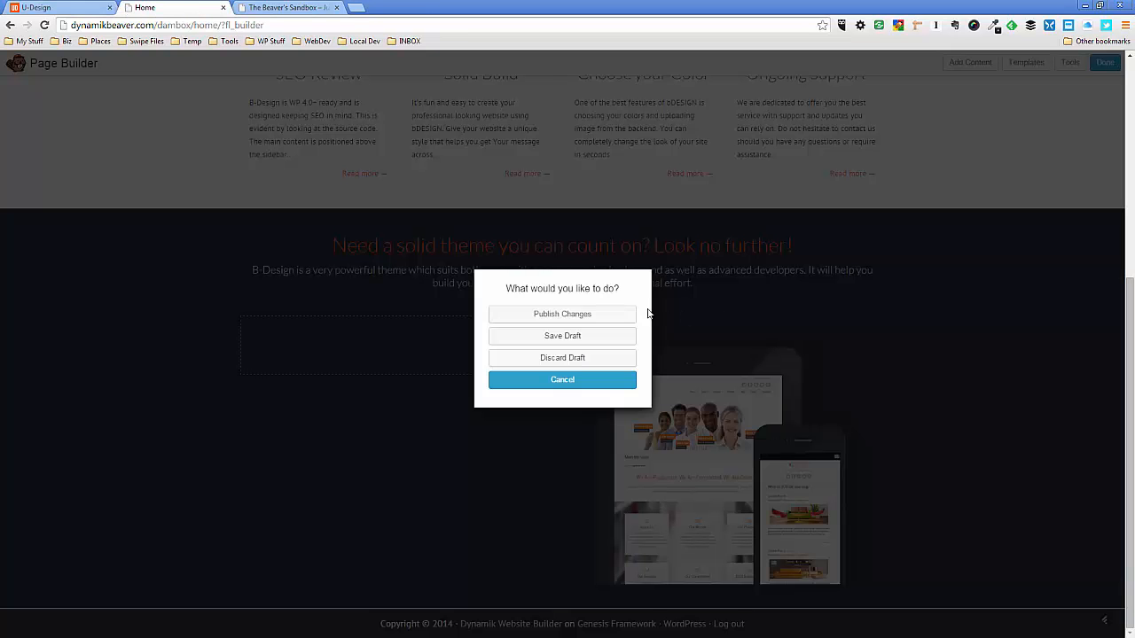
left_click(586, 314)
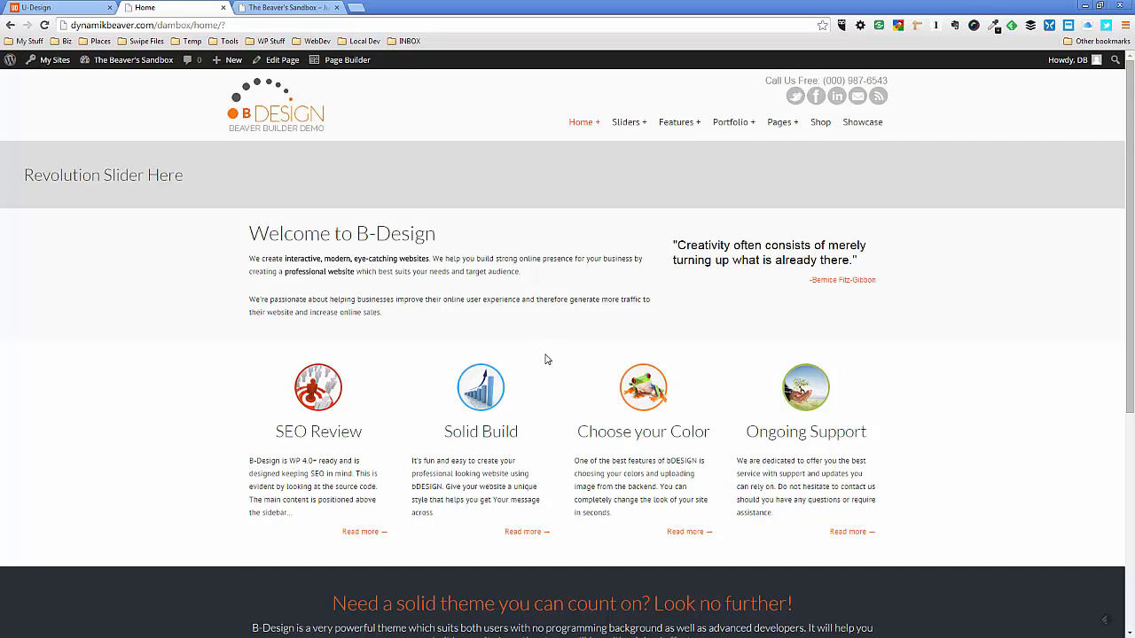
Create a draft page titled "playarea" and paste the copied "Why choose us?" heading and checklist into its body
scroll(548, 373, "down", 4)
scroll(550, 407, "up", 2)
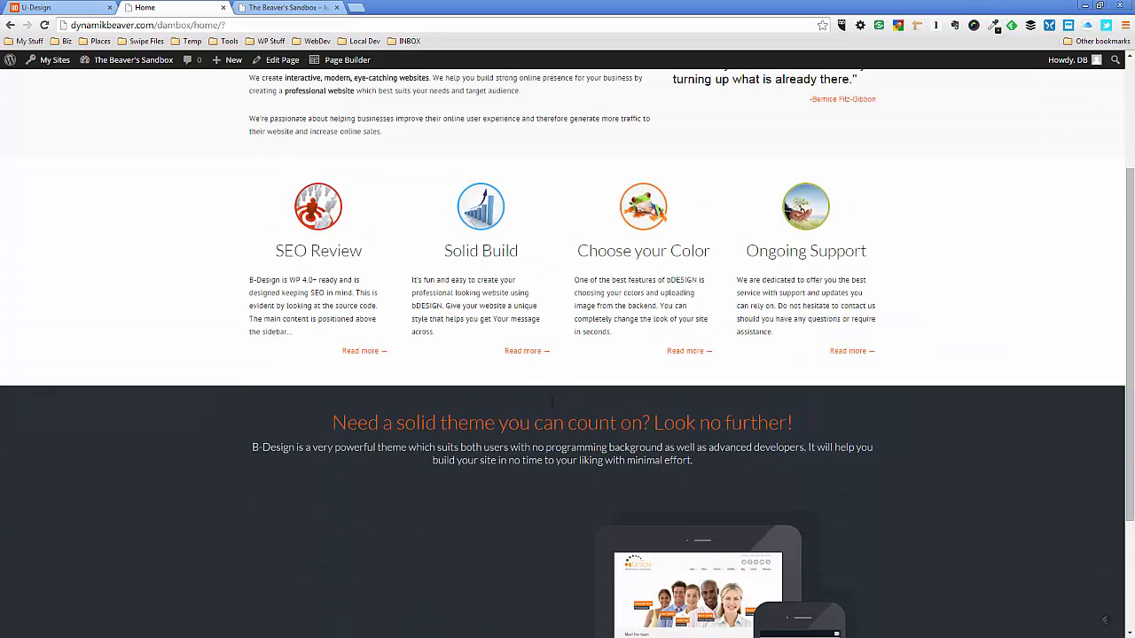
scroll(550, 405, "up", 2)
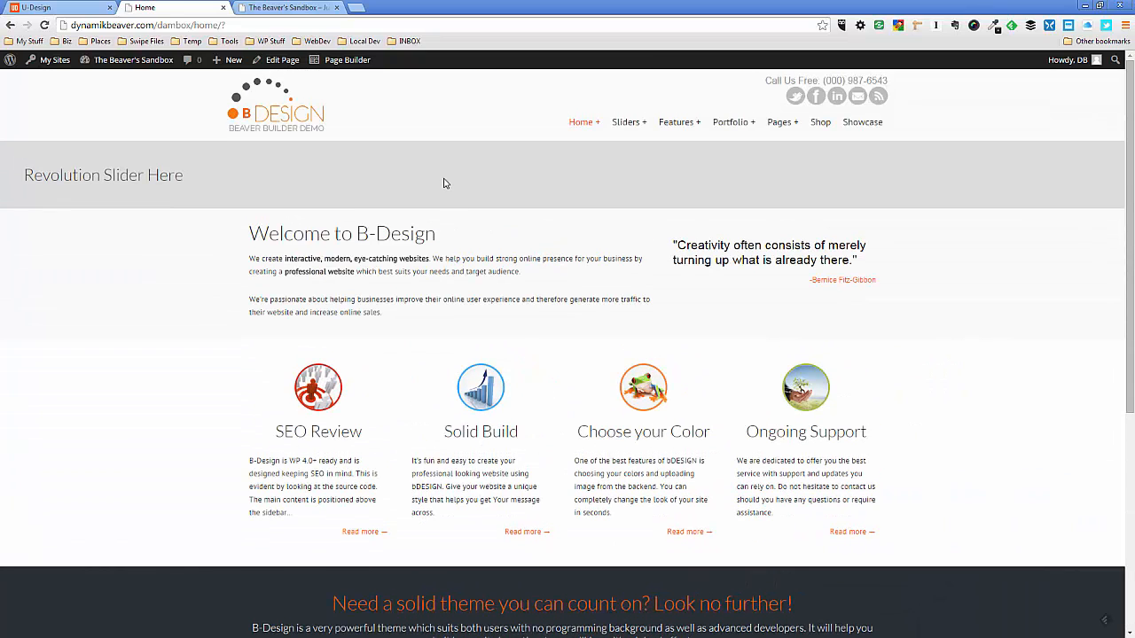
mouse_move(228, 68)
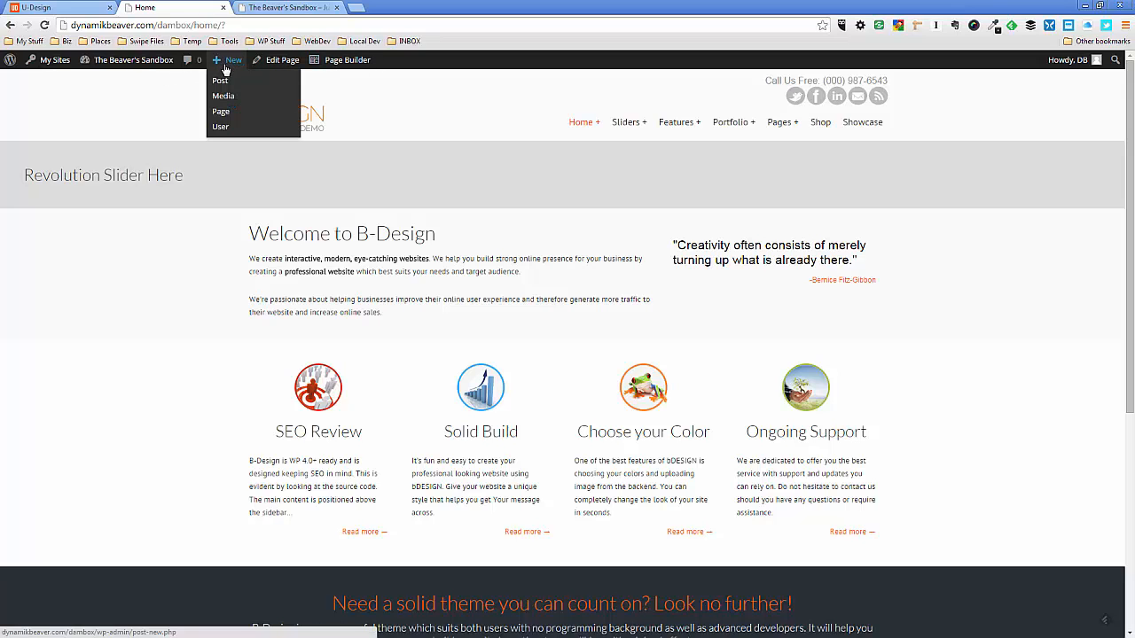
left_click(220, 112)
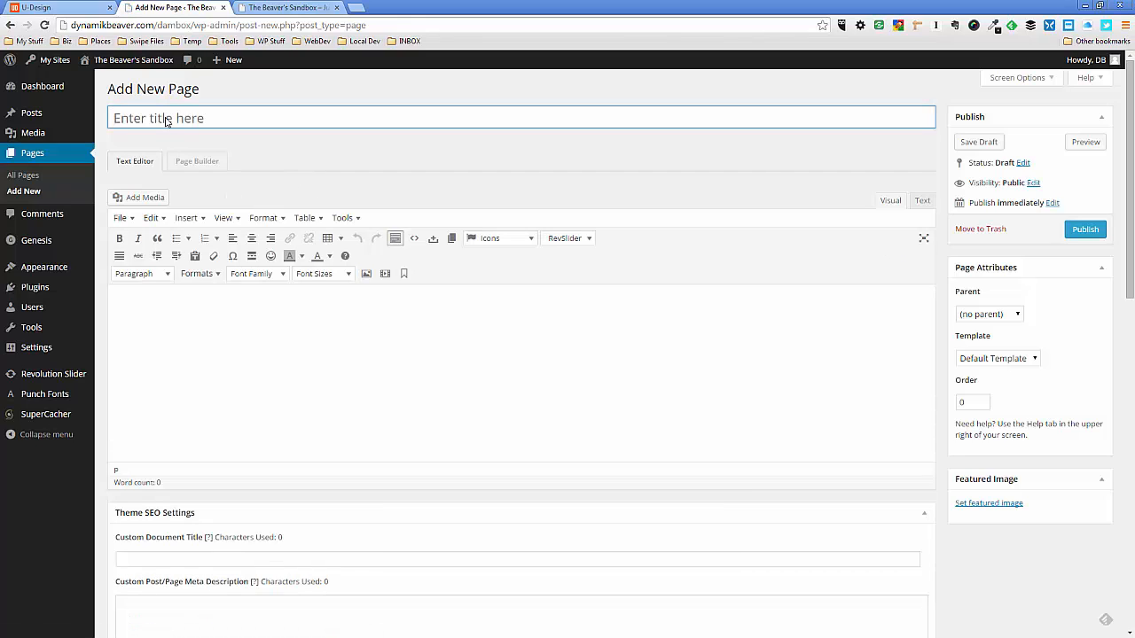
type("playarea")
left_click(464, 345)
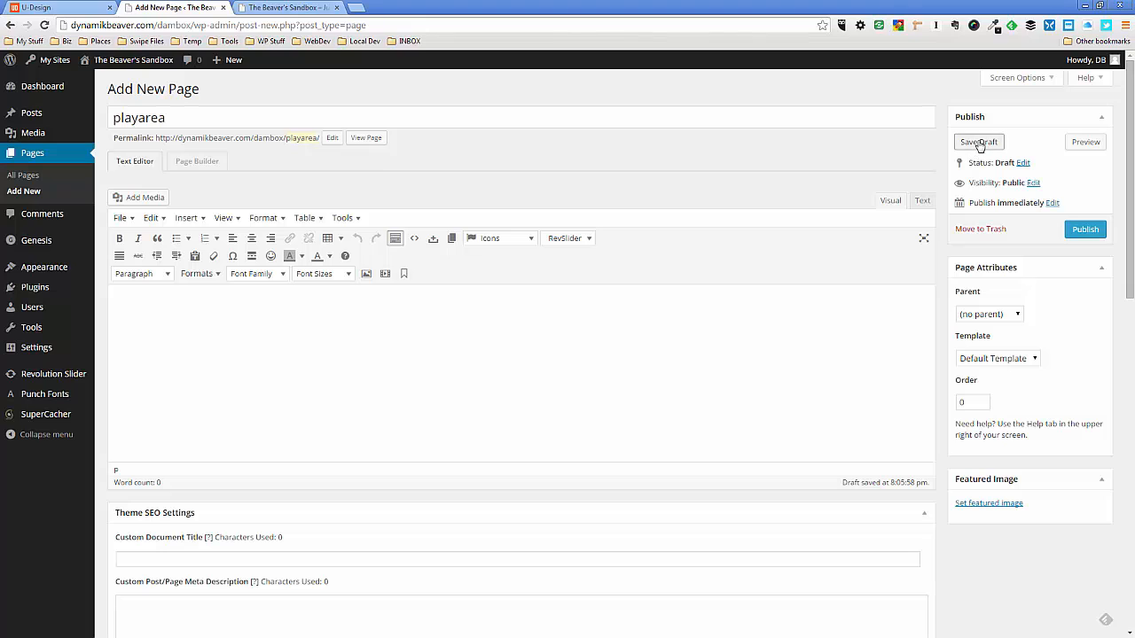
left_click(979, 142)
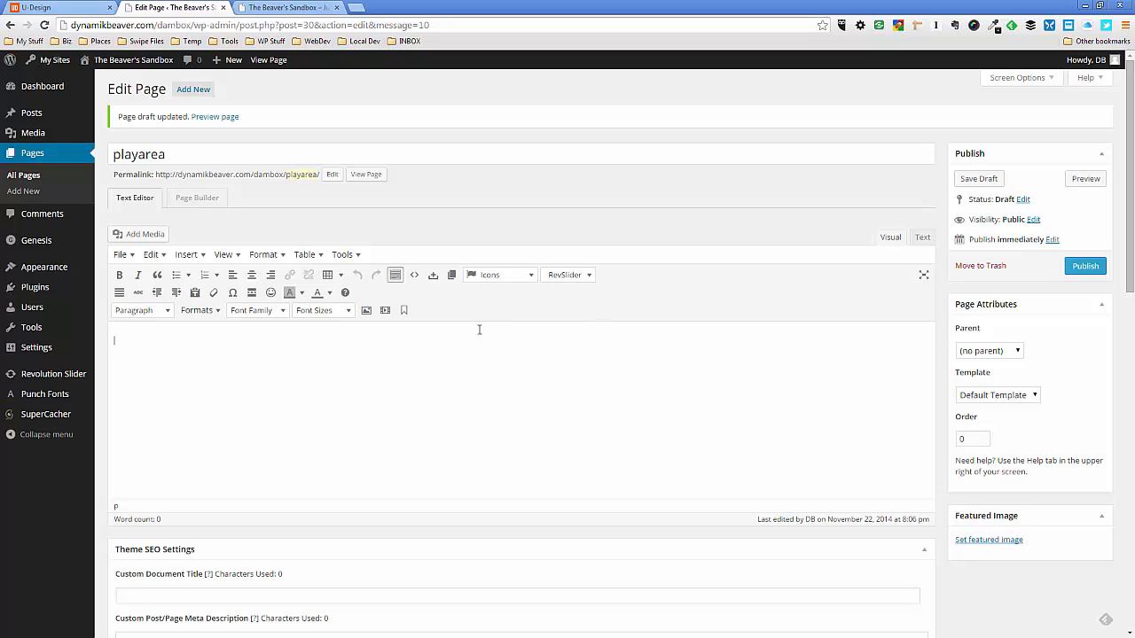
key("ctrl+v")
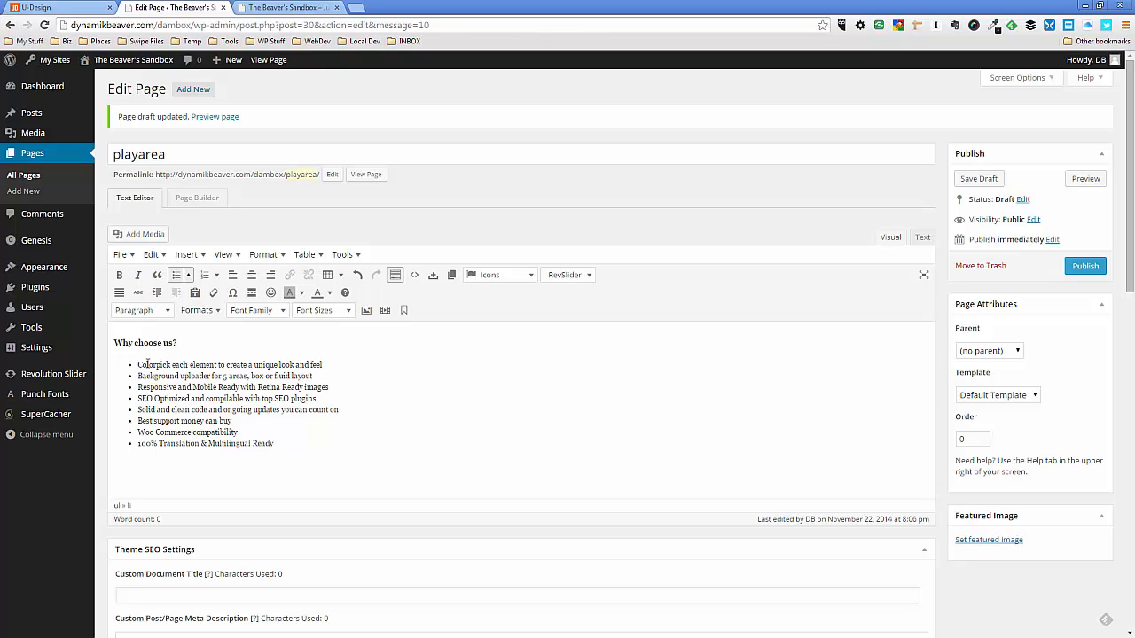
key("BackSpace")
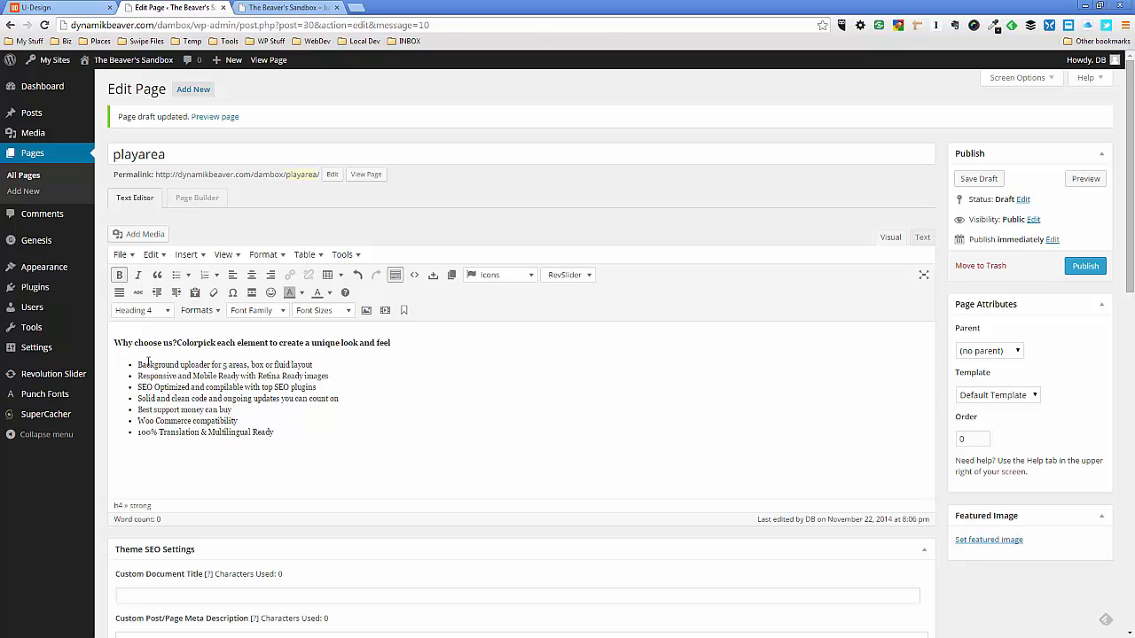
key("Return")
key("ctrl+z")
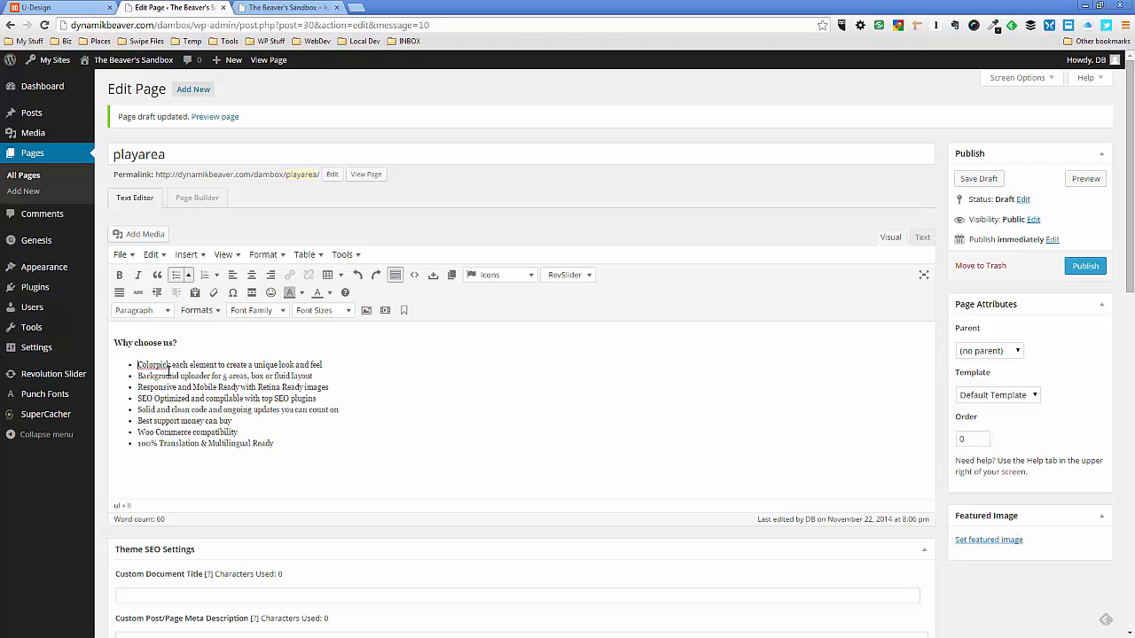
left_click(191, 375)
left_click_drag(138, 365, 275, 446)
Turn the first four bullets, from "Colorpick each element" through "SEO Optimized", into separate Heading 4 lines without bullets
left_click(146, 365)
key("BackSpace")
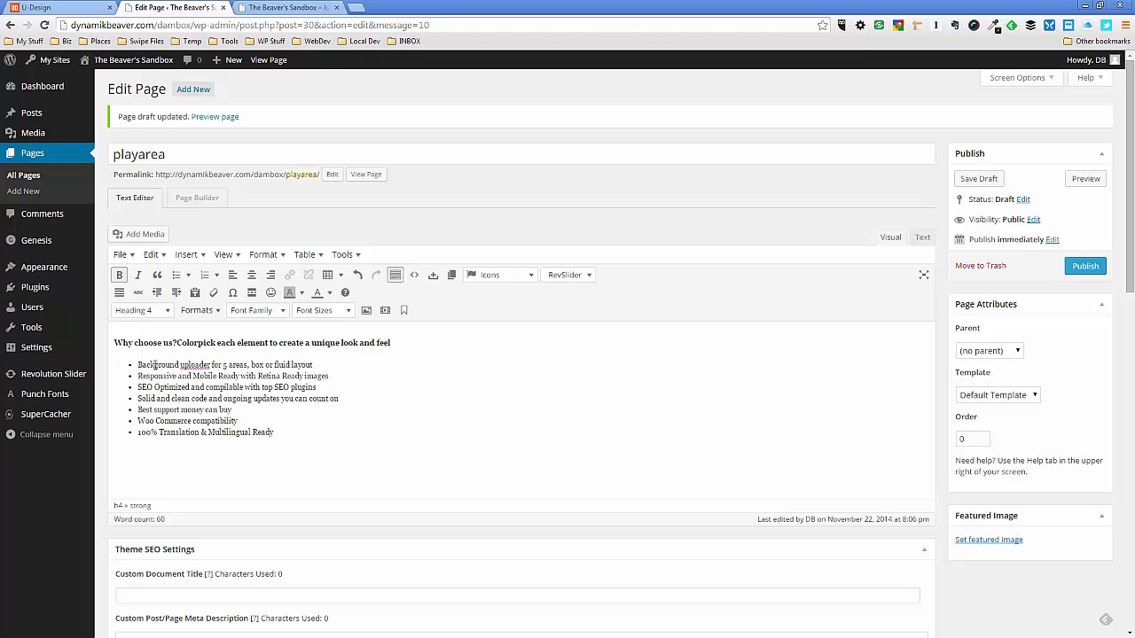
key("Return")
left_click(138, 386)
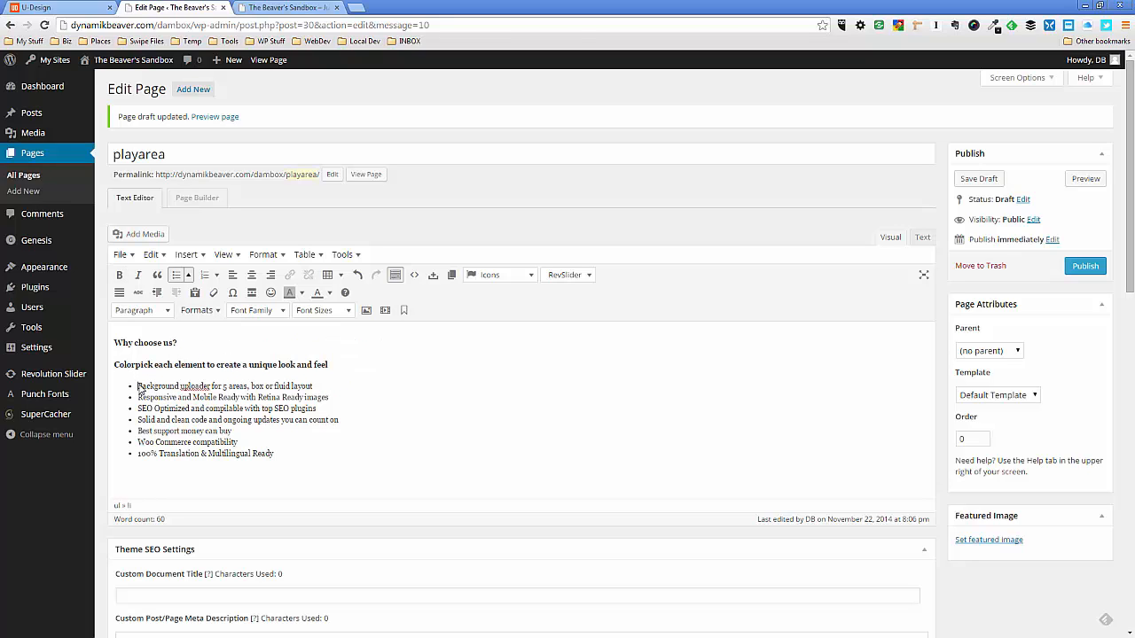
key("BackSpace")
key("Return")
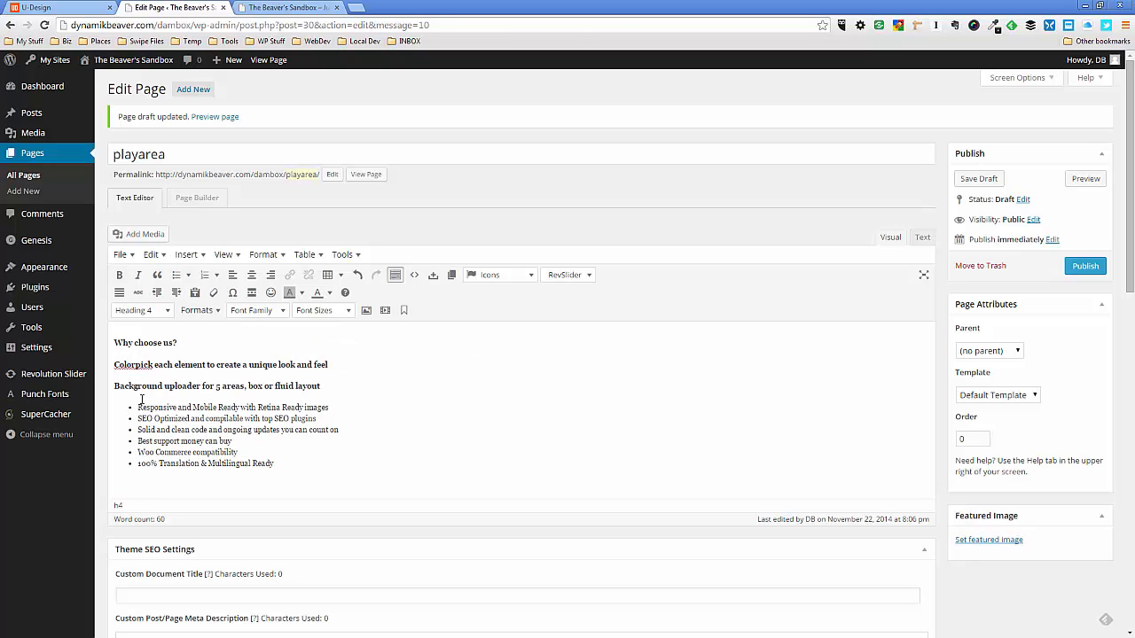
left_click(138, 407)
key("BackSpace")
key("Return")
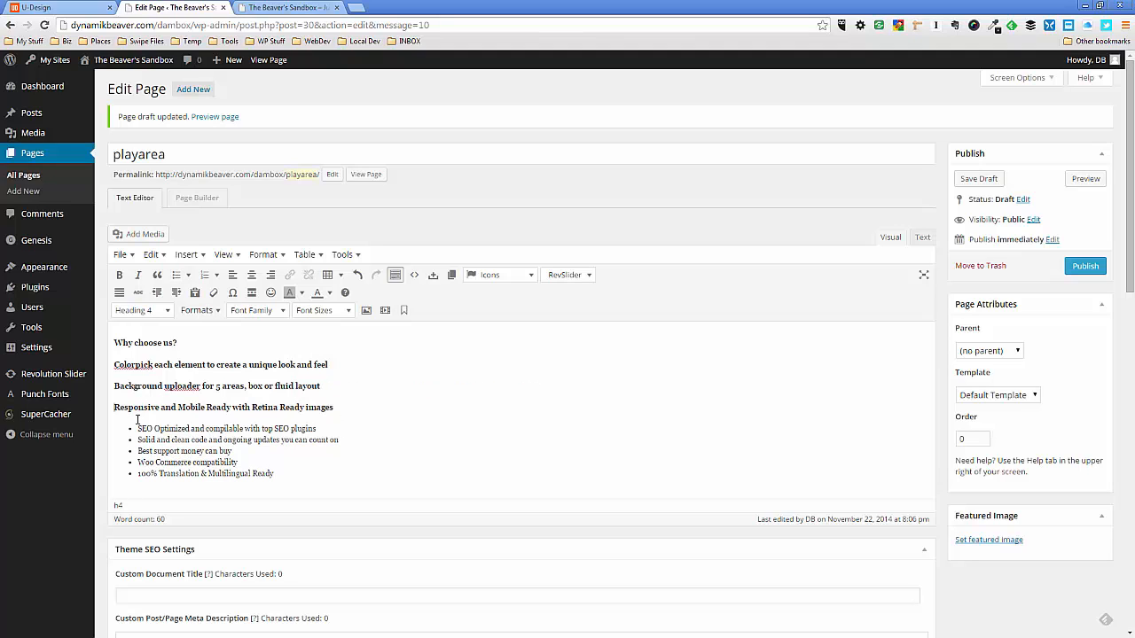
left_click(138, 428)
key("BackSpace")
key("Return")
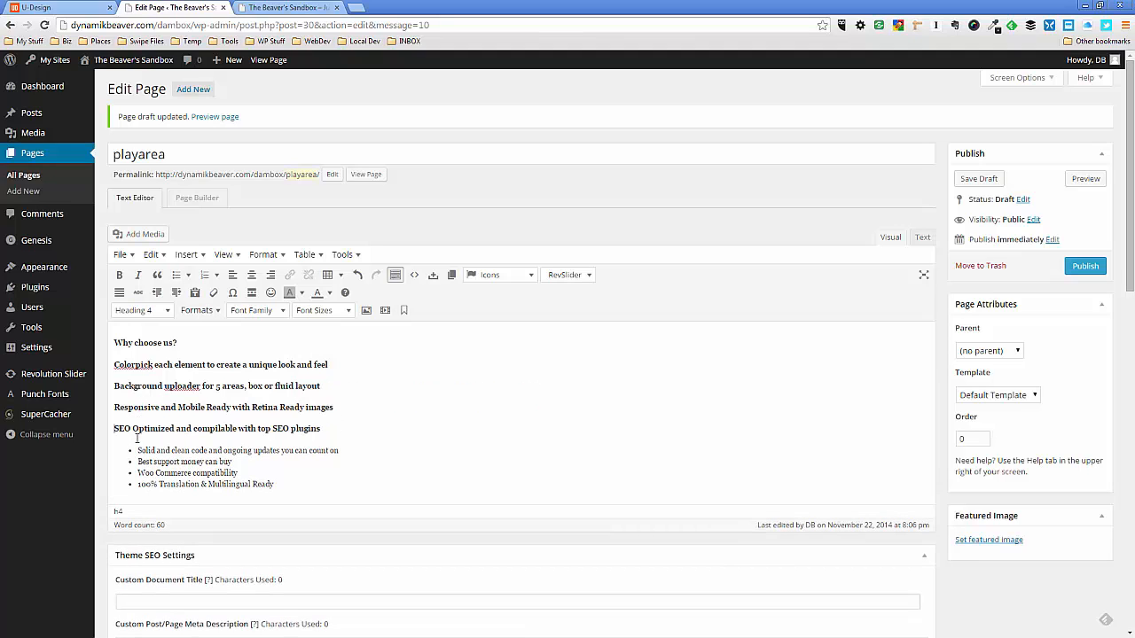
Turn the remaining bullets, from "Solid and clean code" through "100% Translation & Multilingual Ready", into separate Heading 4 lines without bullets
left_click(138, 450)
key("BackSpace")
key("Return")
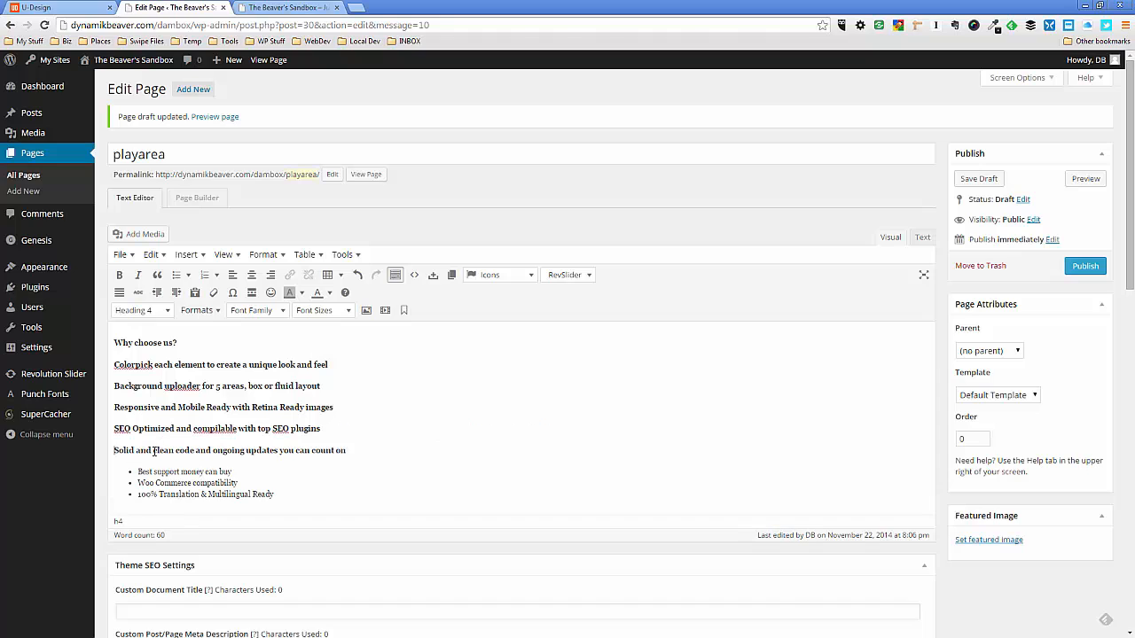
left_click(139, 471)
key("BackSpace")
key("Return")
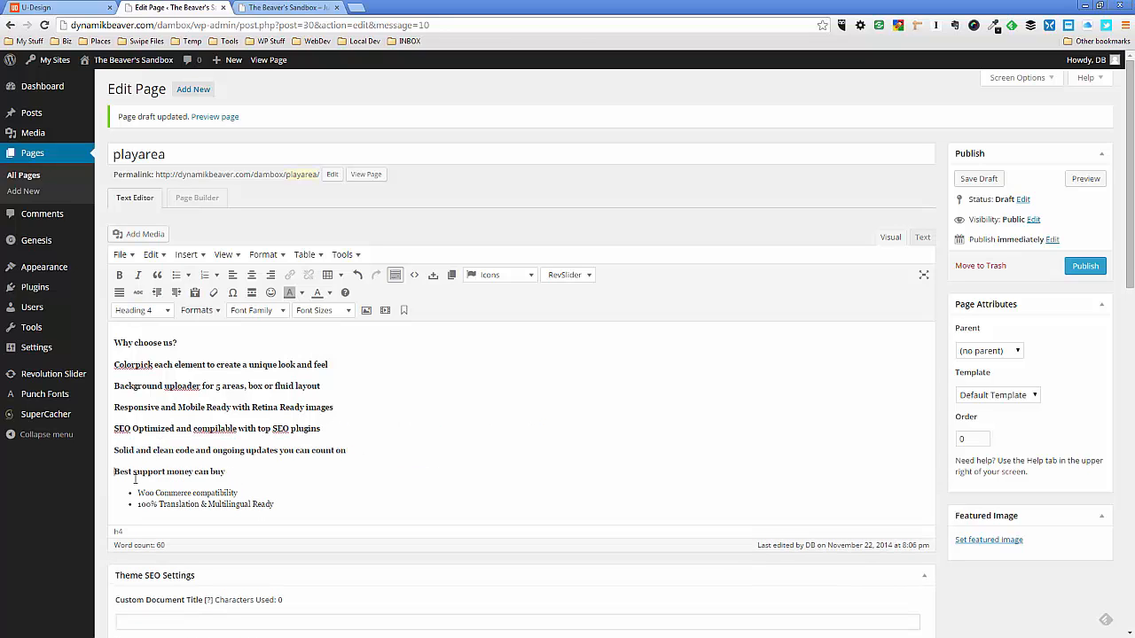
left_click(138, 493)
key("BackSpace")
key("Return")
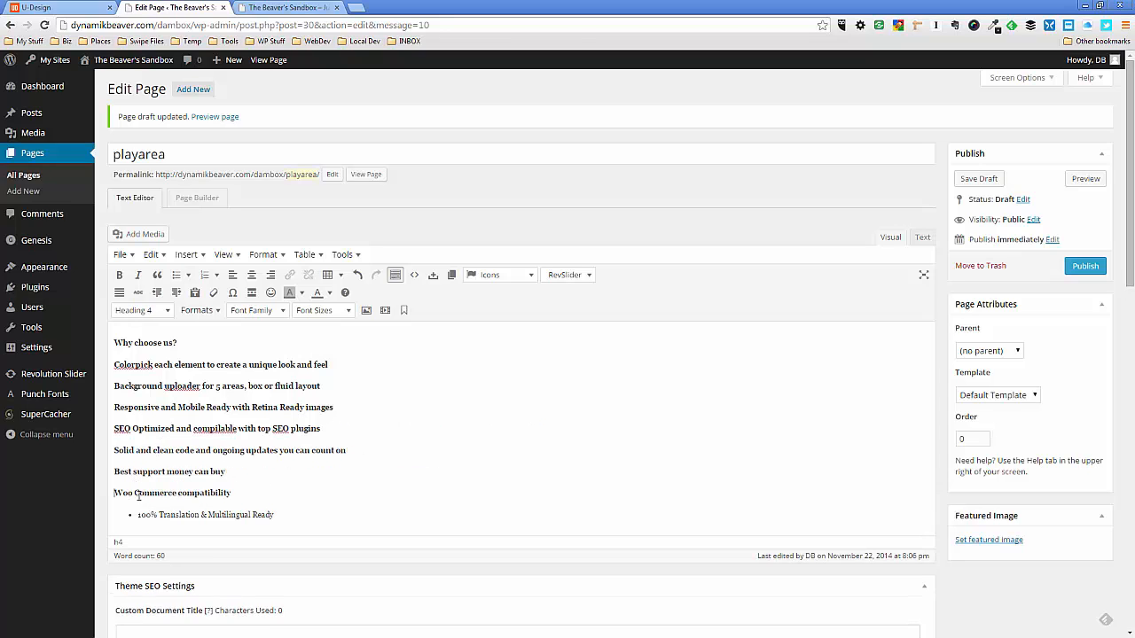
left_click(137, 514)
key("BackSpace")
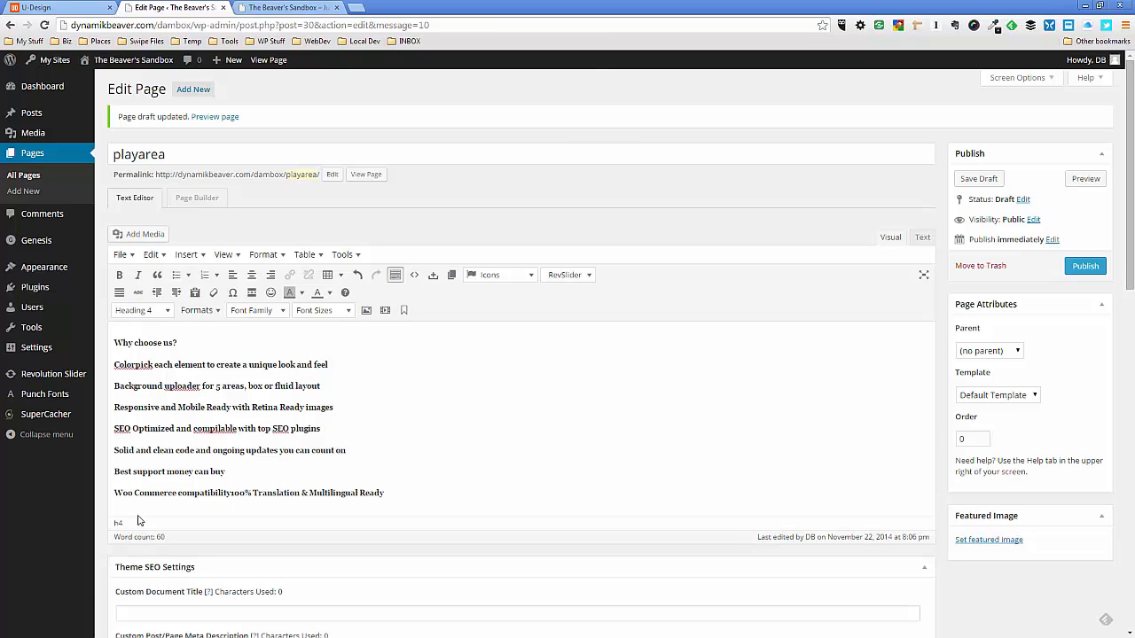
key("Return")
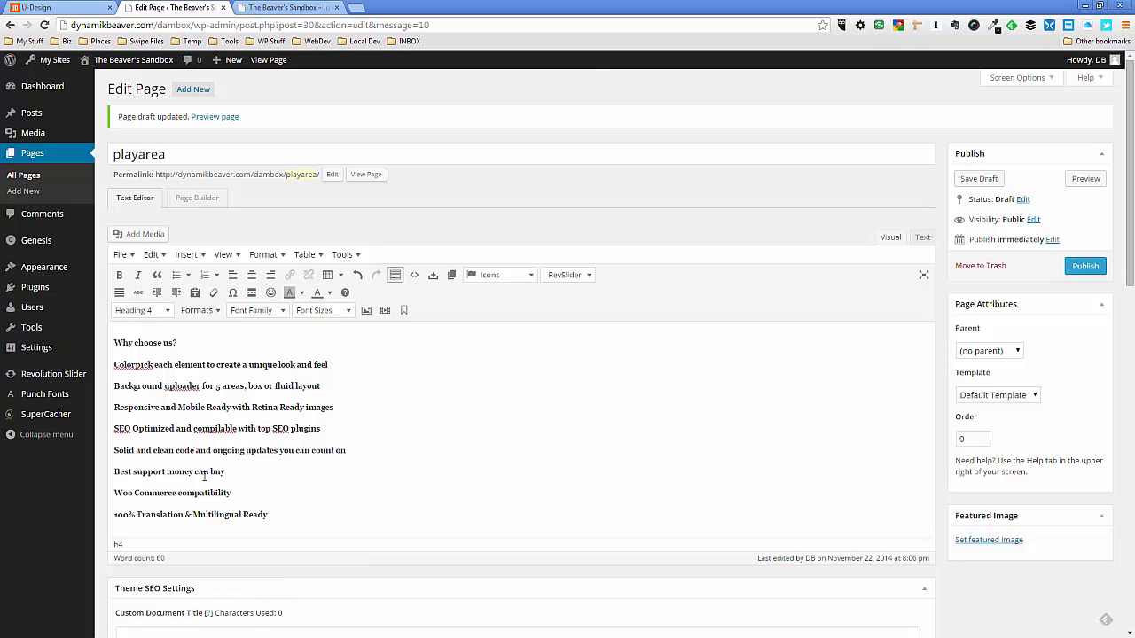
Indent all eight checklist lines below the "Why choose us?" heading by one level
left_click_drag(281, 521, 116, 360)
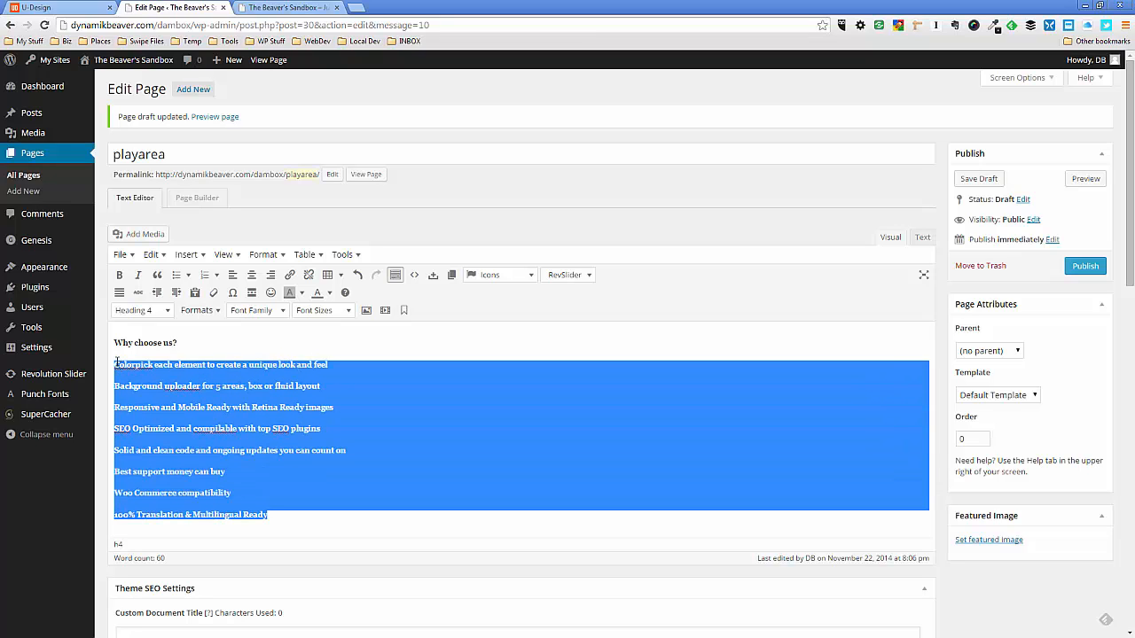
left_click(176, 294)
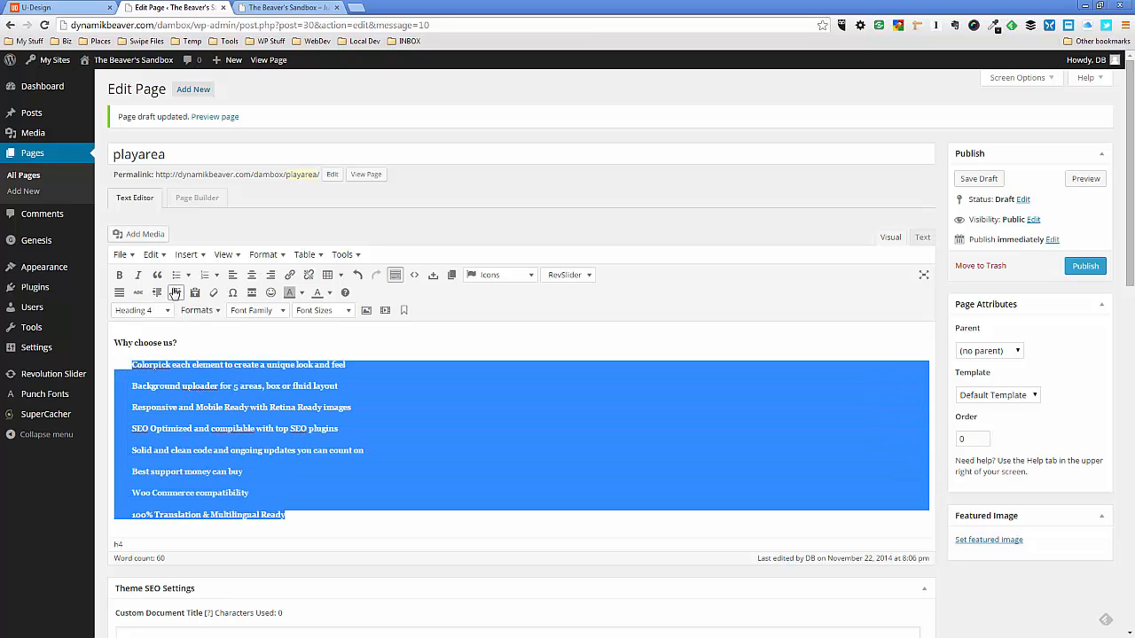
left_click(209, 408)
left_click_drag(131, 364, 289, 508)
left_click(285, 486)
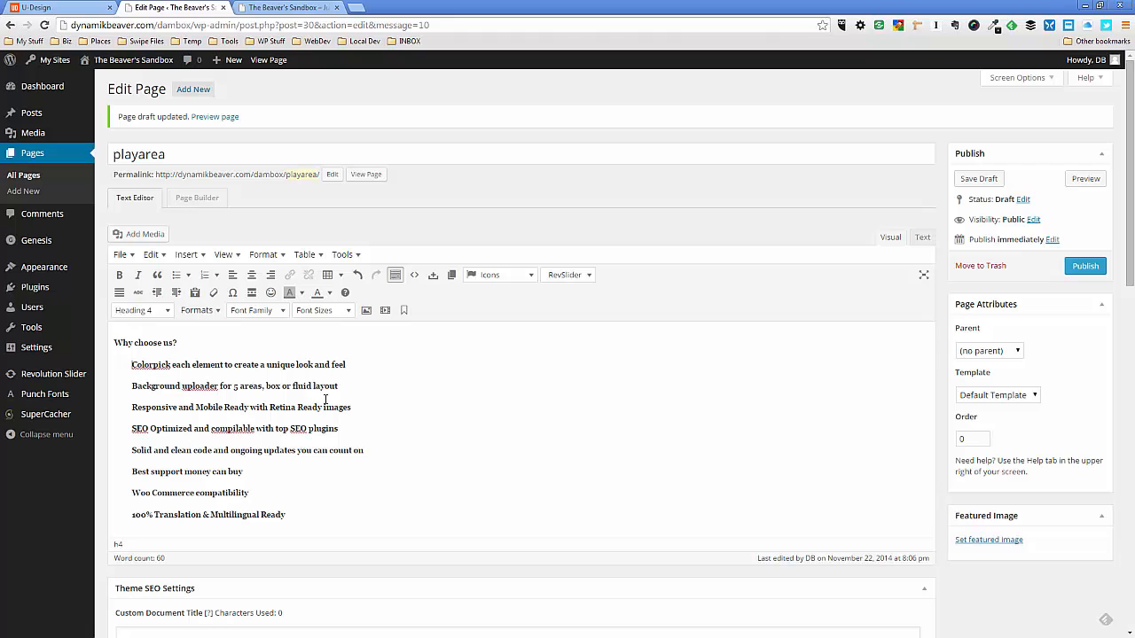
Insert the check icon shortcode in front of the "Colorpick each element" line
left_click(529, 280)
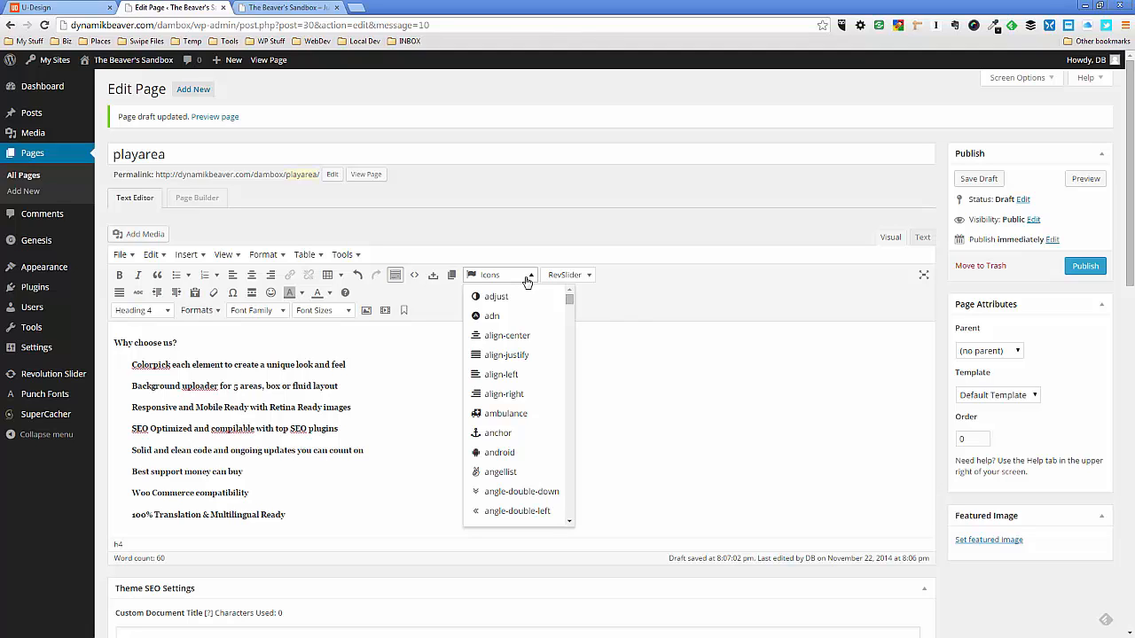
left_click_drag(568, 300, 570, 342)
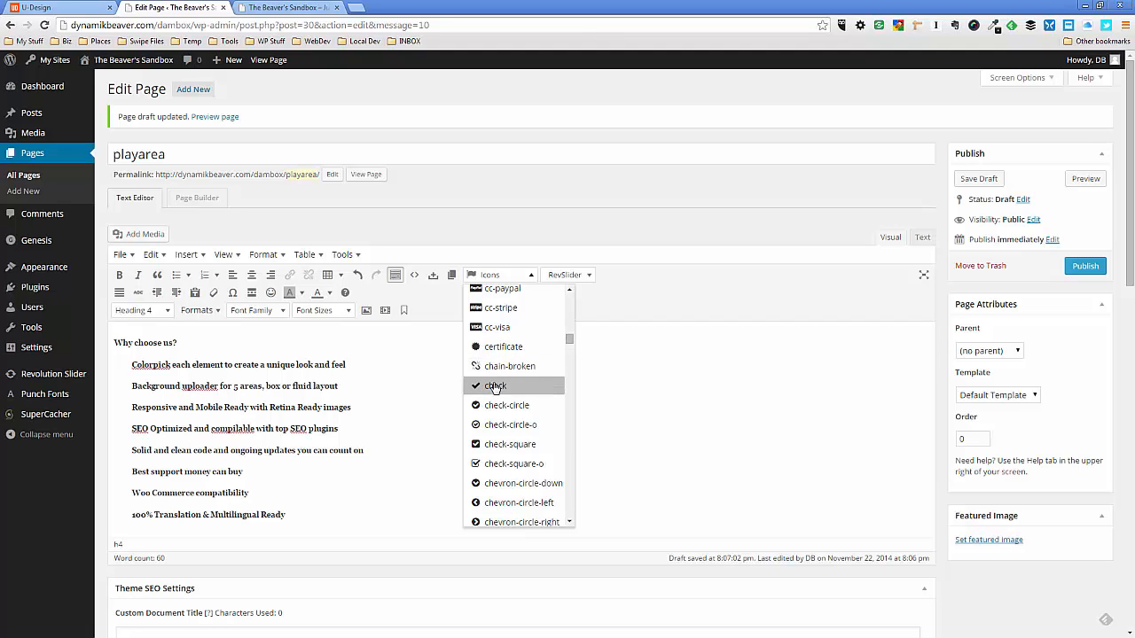
left_click(494, 387)
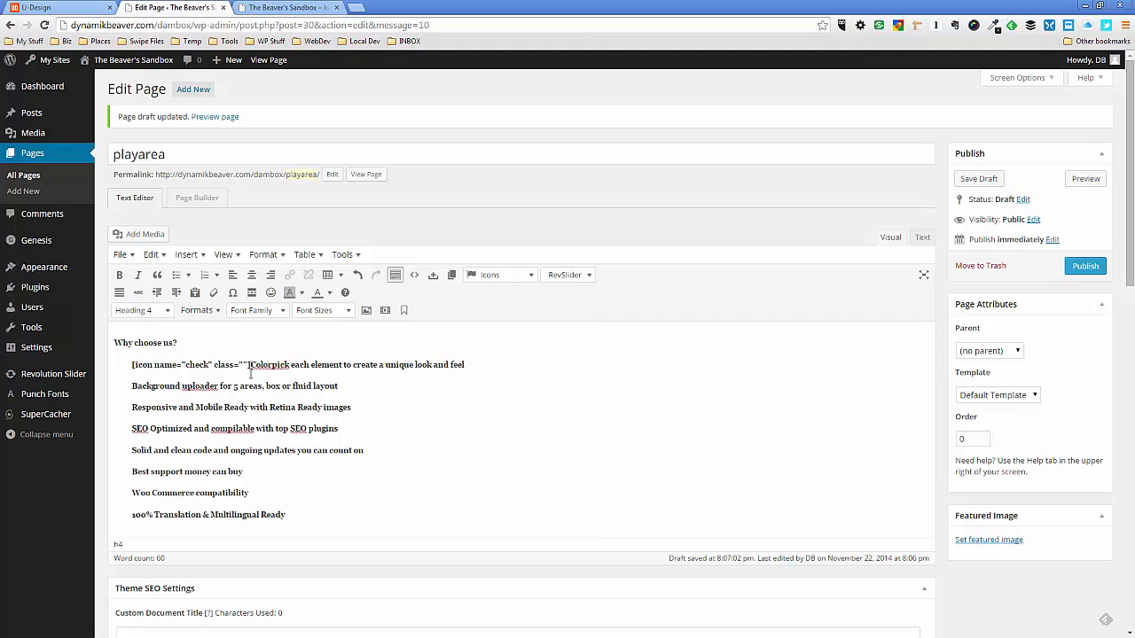
Copy the check icon shortcode in front of the "Background uploader" text and join both on one line
left_click_drag(251, 365, 123, 364)
key("ctrl+c")
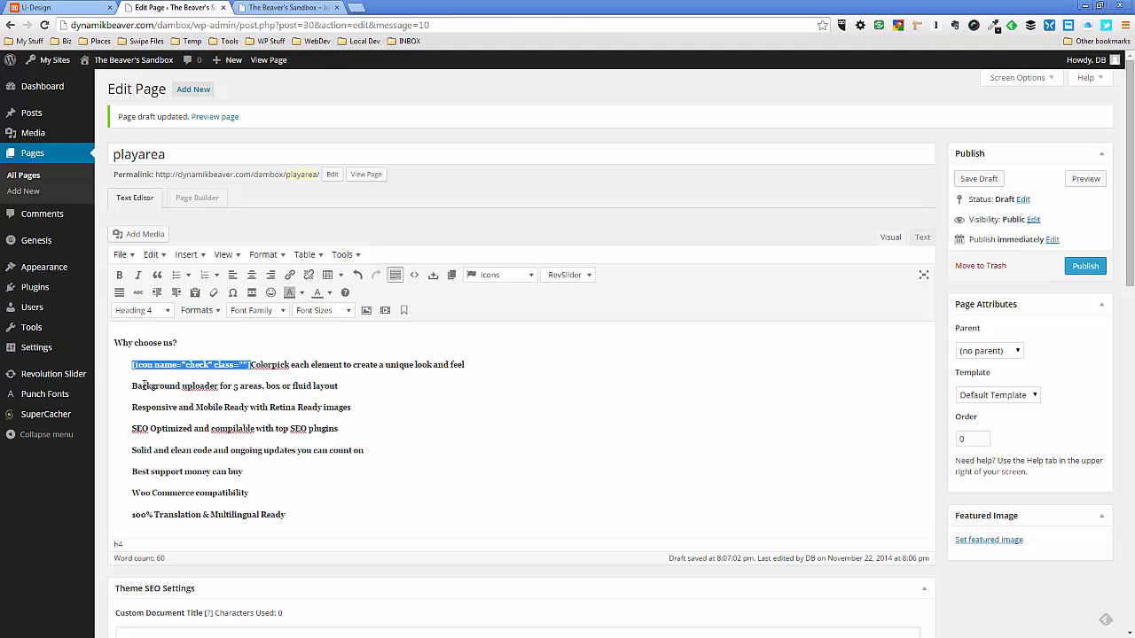
left_click(133, 386)
key("ctrl+v")
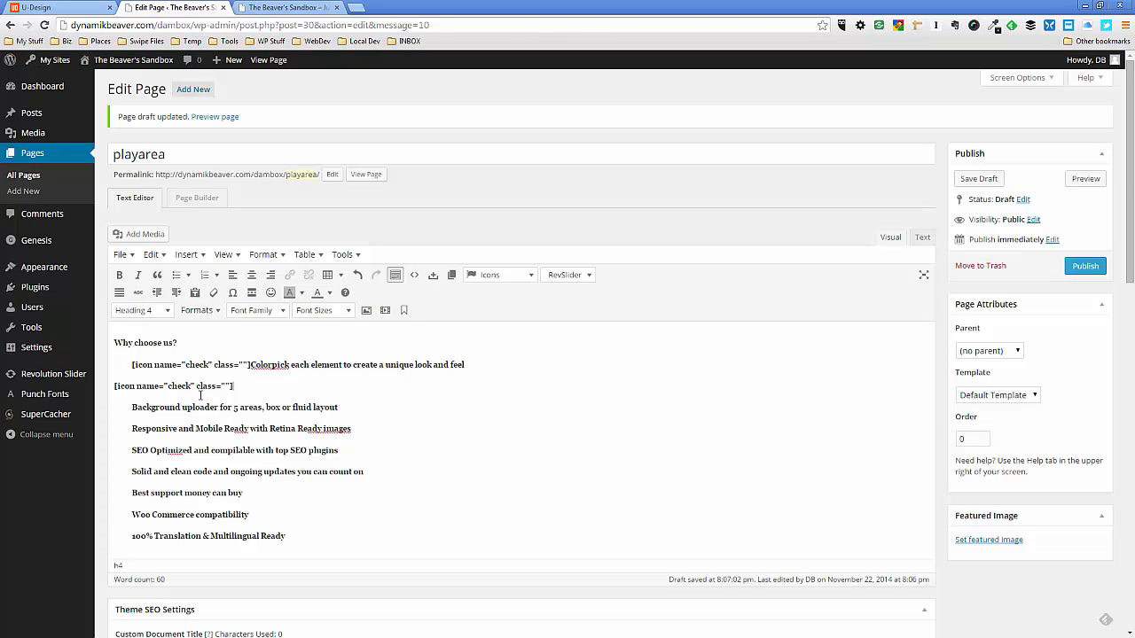
key("ctrl+z")
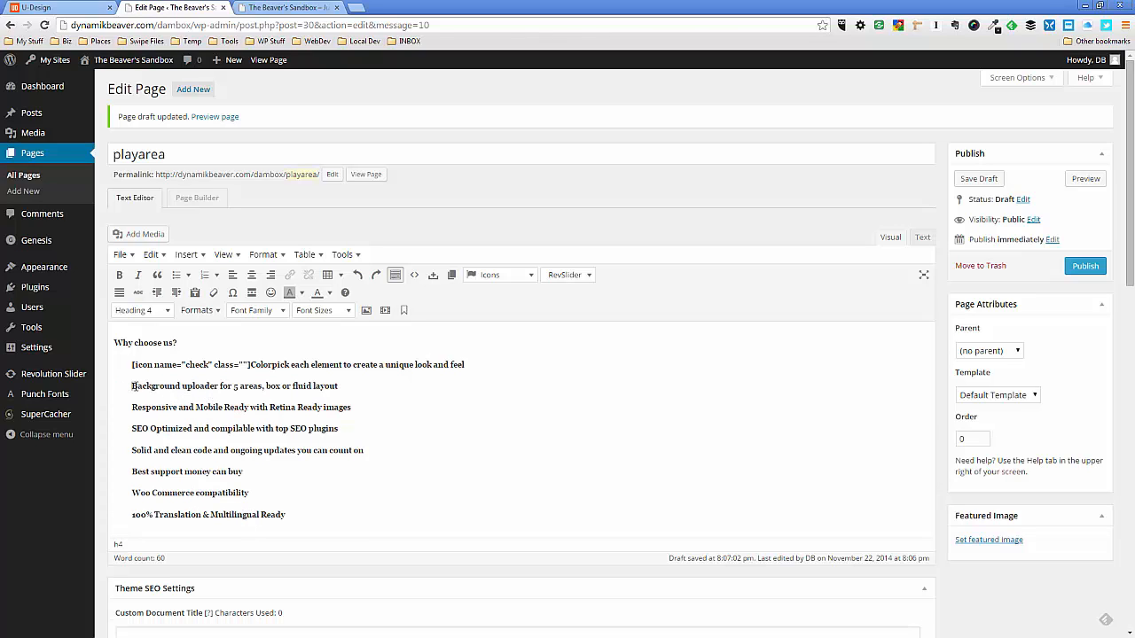
key("ctrl+v")
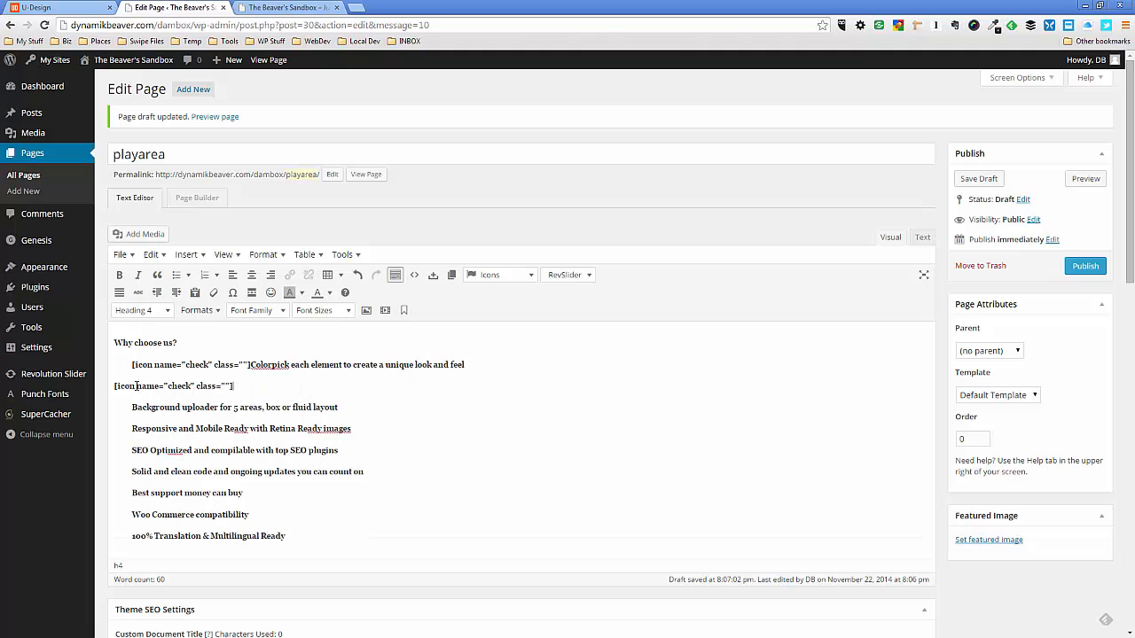
key("Delete")
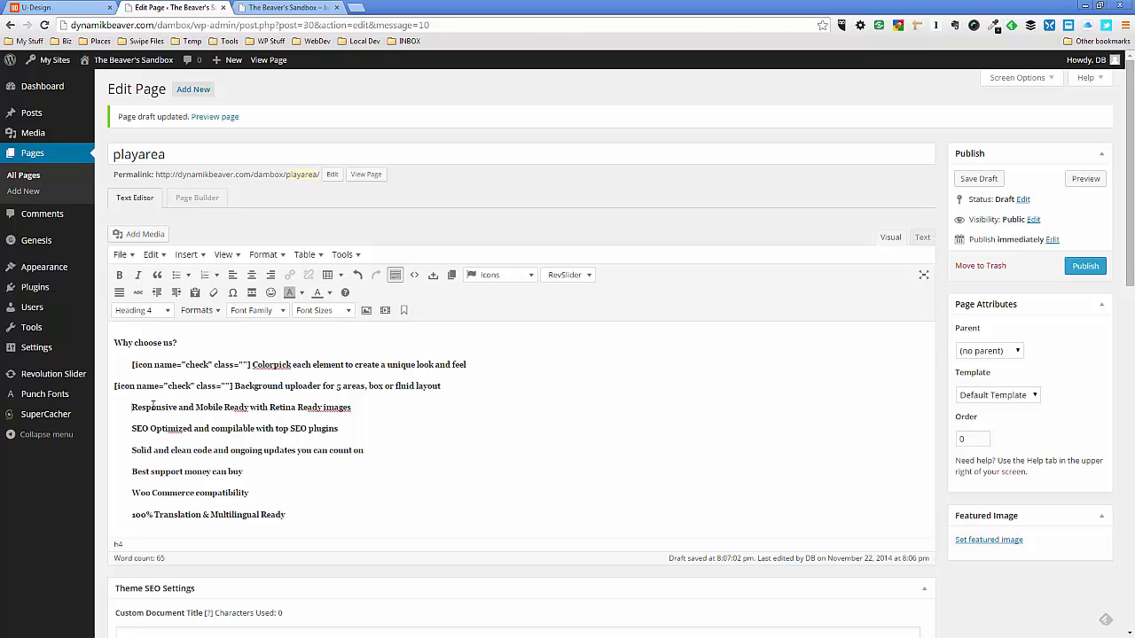
Add the copied check icon shortcode in front of the "Responsive and Mobile Ready", "SEO Optimized" and "Solid and clean code" texts, each on one line
key("ctrl+v")
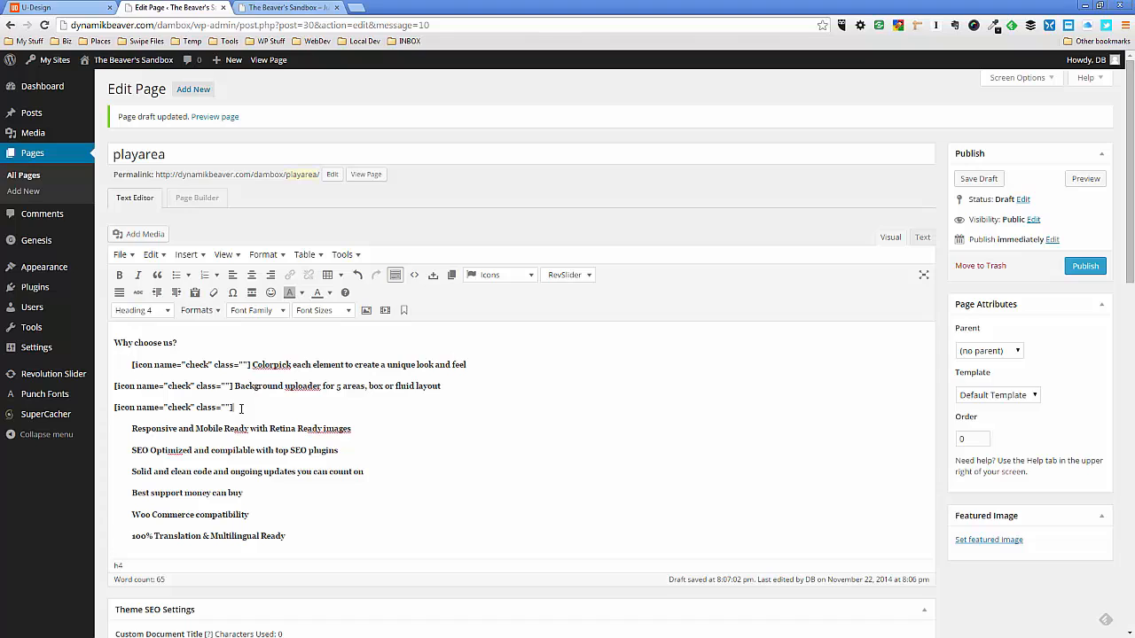
key("Delete")
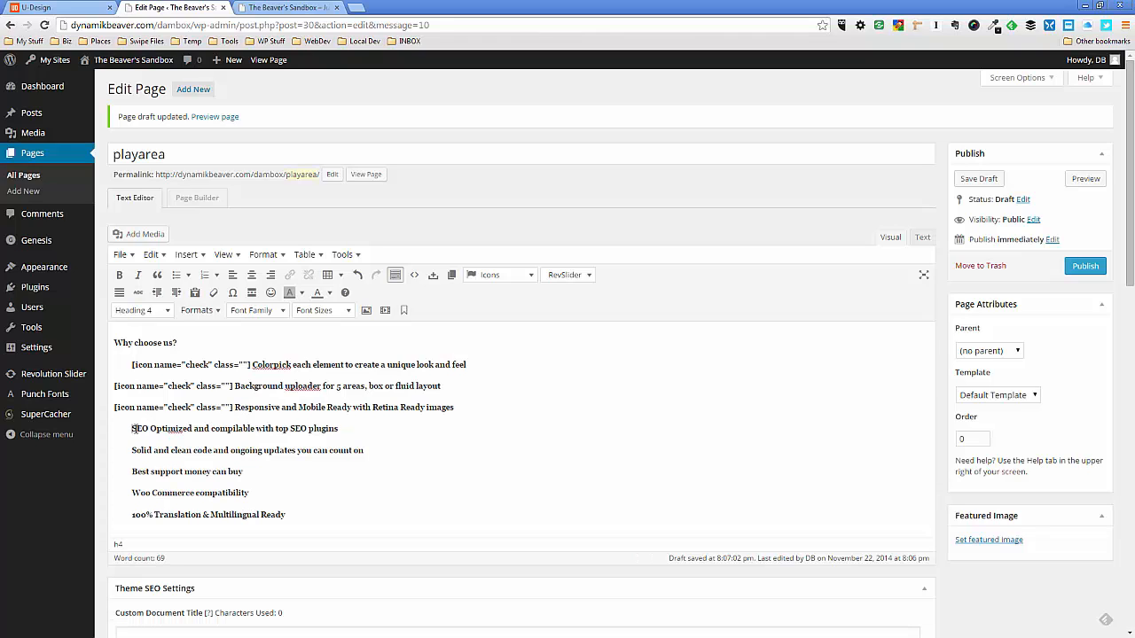
key("ctrl+v")
key("Delete")
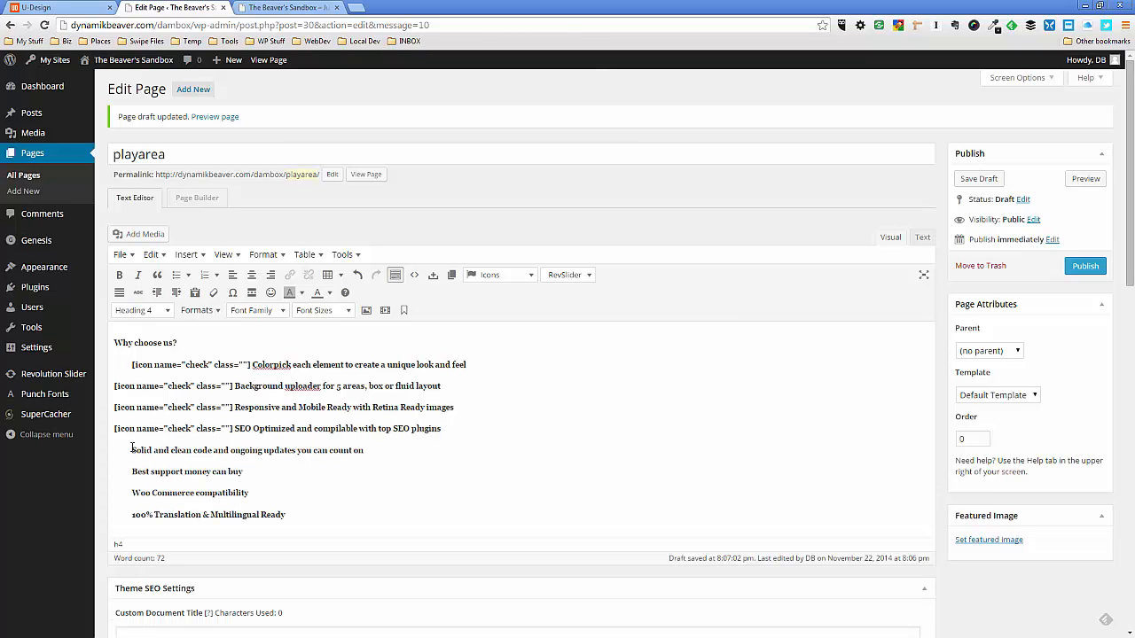
key("ctrl+v")
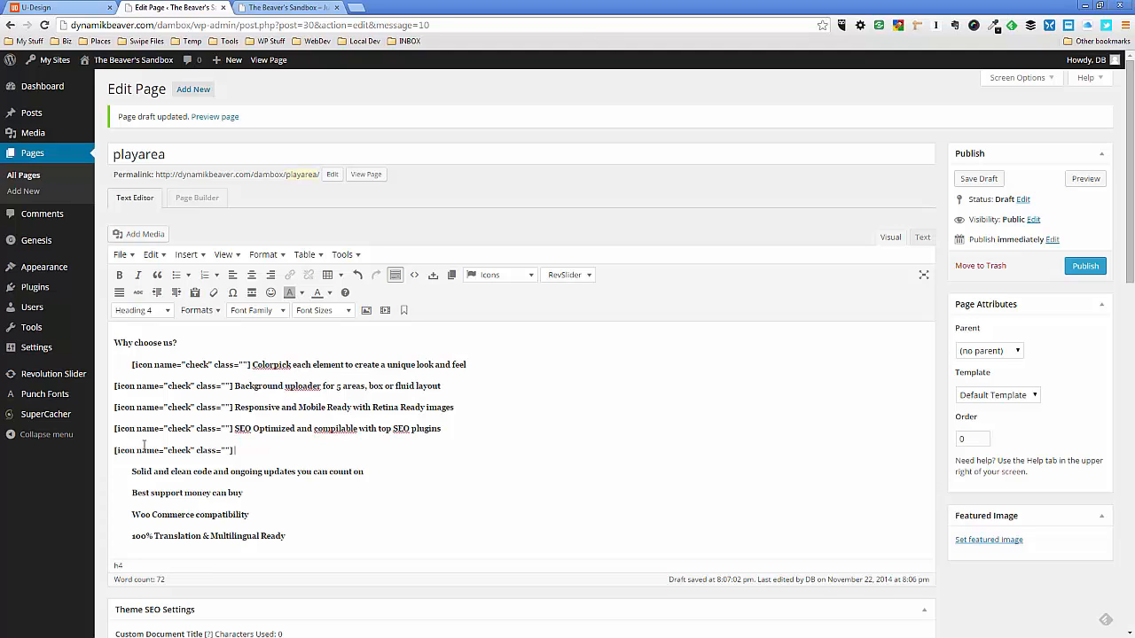
key("Delete")
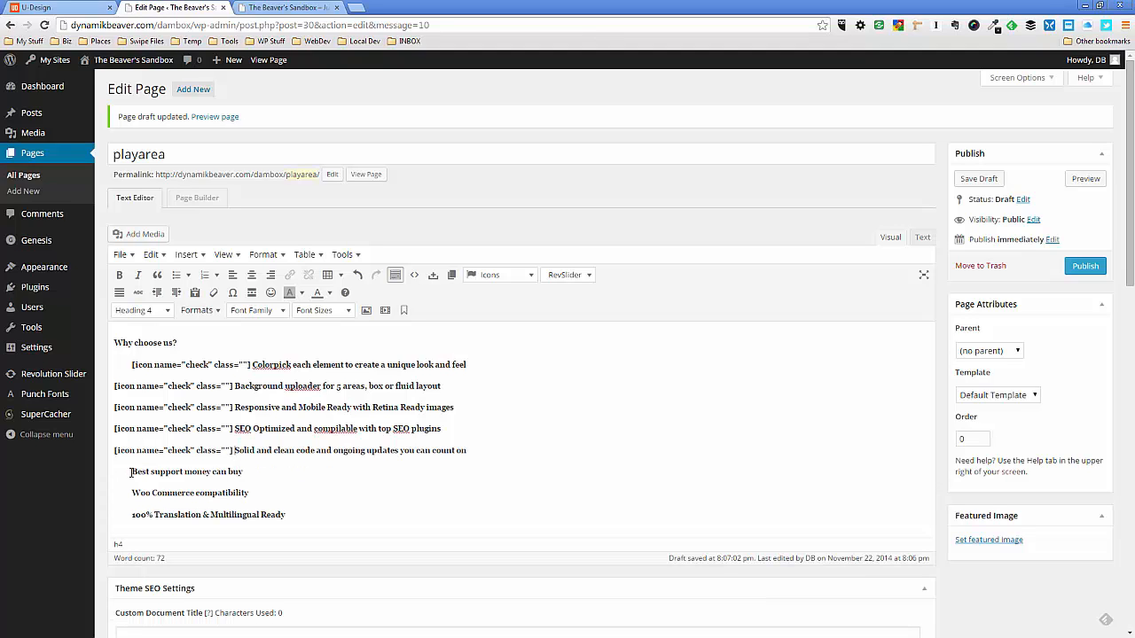
Add the check icon shortcode in front of the "Best support", "Woo Commerce compatibility" and "100% Translation" texts, each on one line
key("ctrl+v")
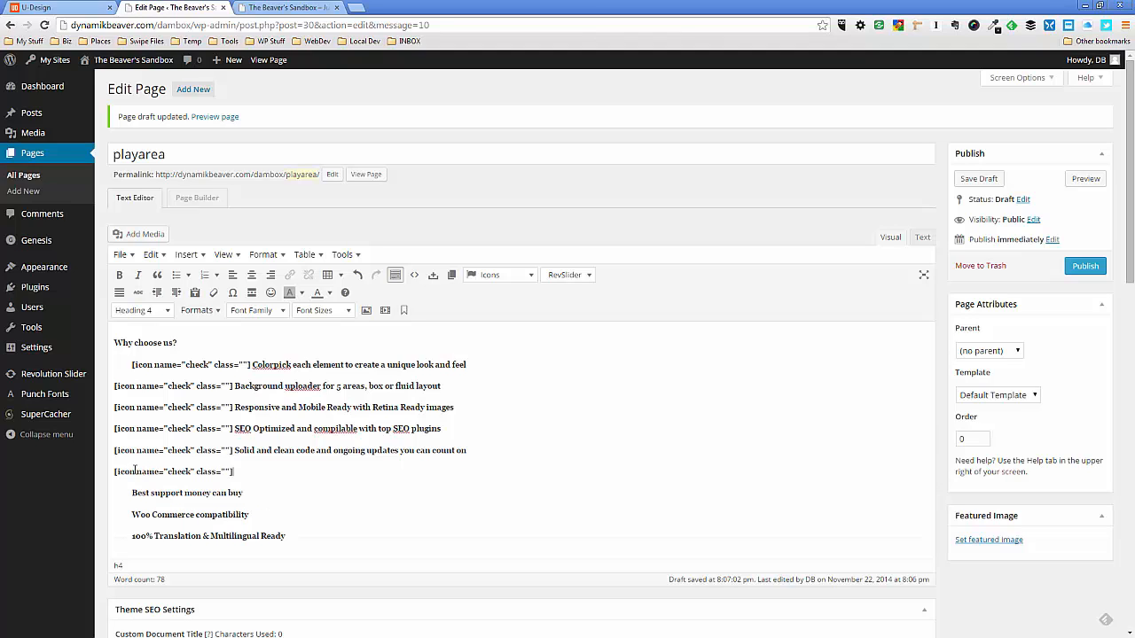
key("Delete")
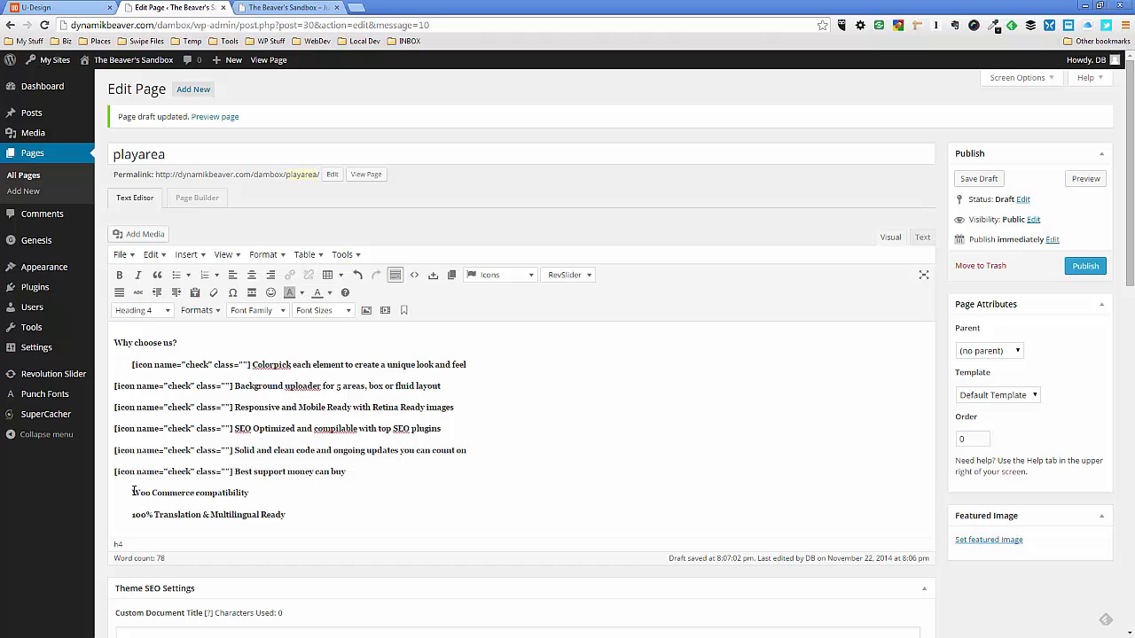
type("[icon name=\"check\" class=\"\"]")
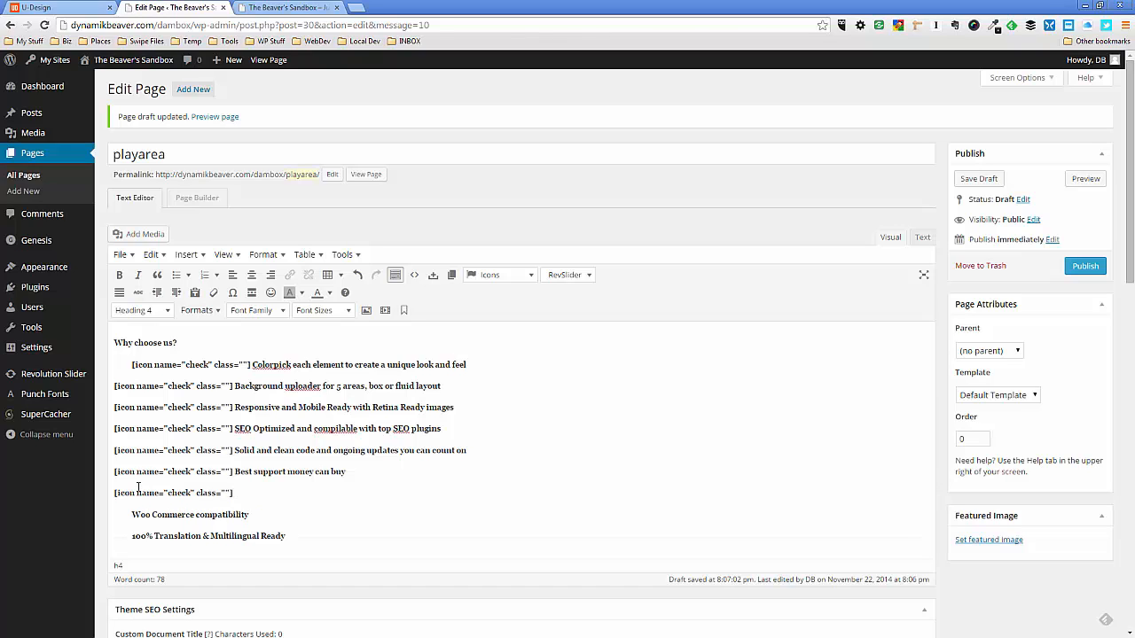
key("Delete")
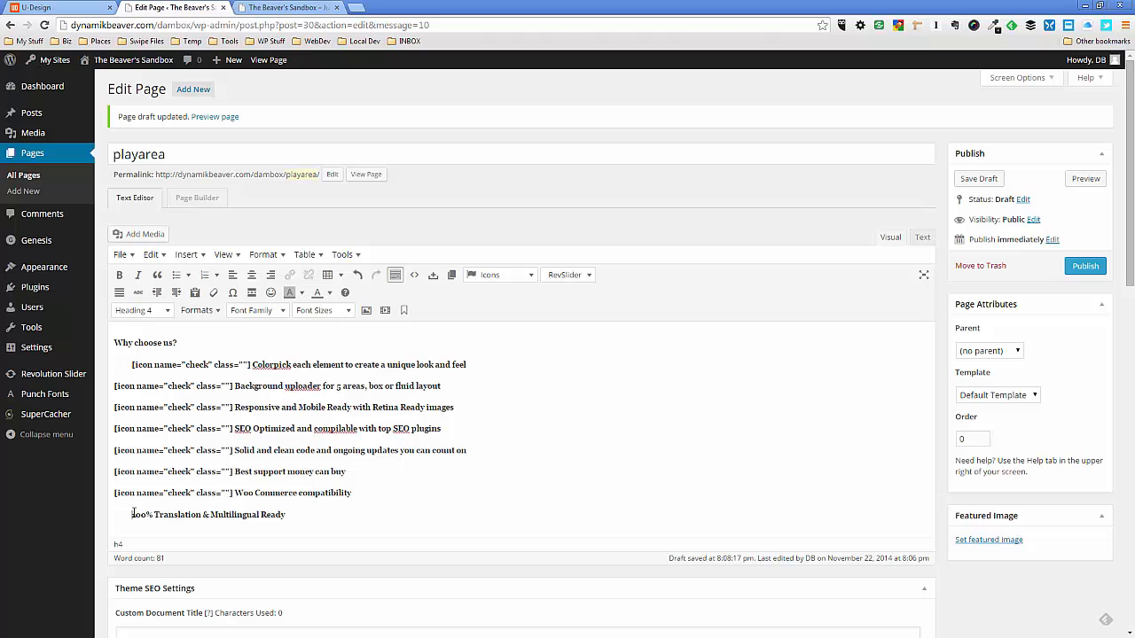
type("[icon name=\"check\" class=\"\"]")
key("Delete")
key("Delete")
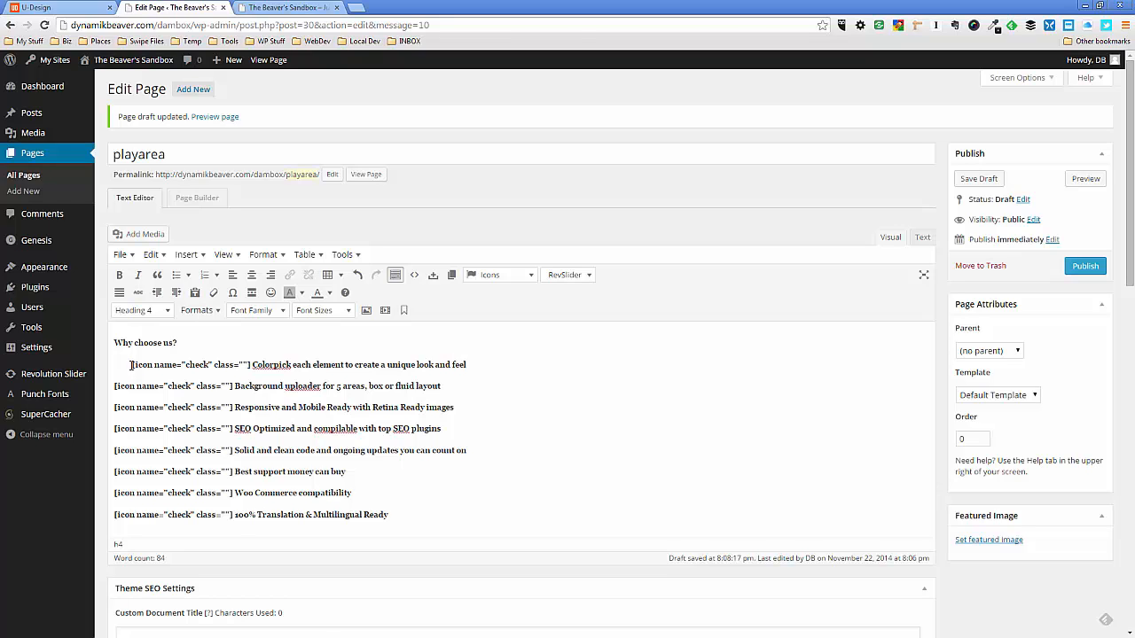
Remove the indent of the "Colorpick each element" line, keeping it below the heading, and indent all eight checklist lines by one level
key("BackSpace")
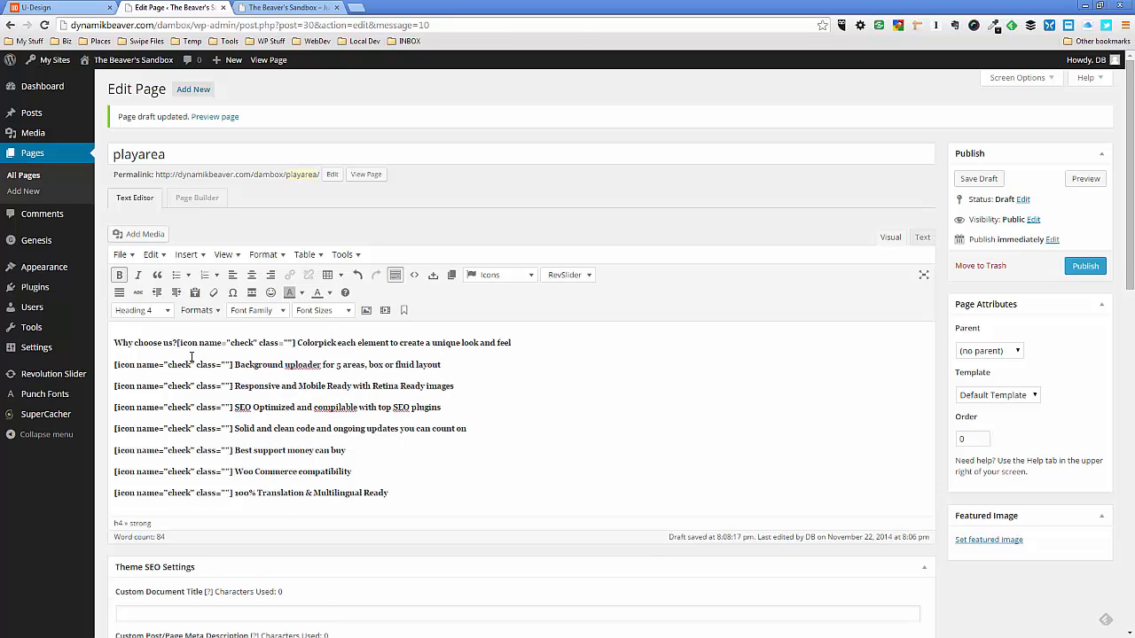
key("Return")
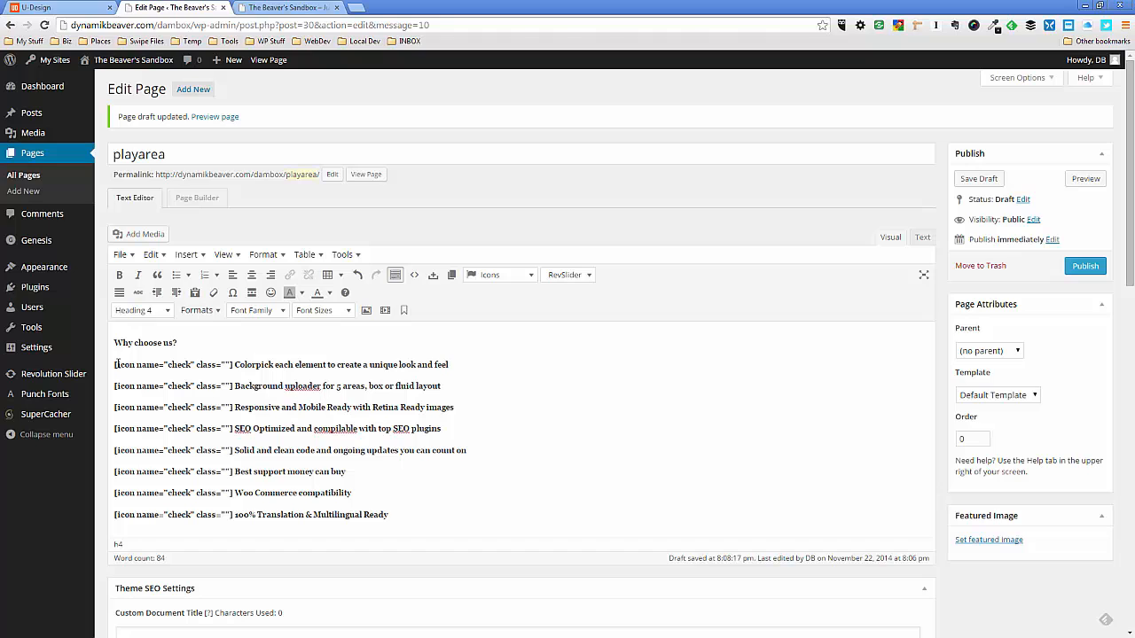
left_click_drag(115, 365, 390, 513)
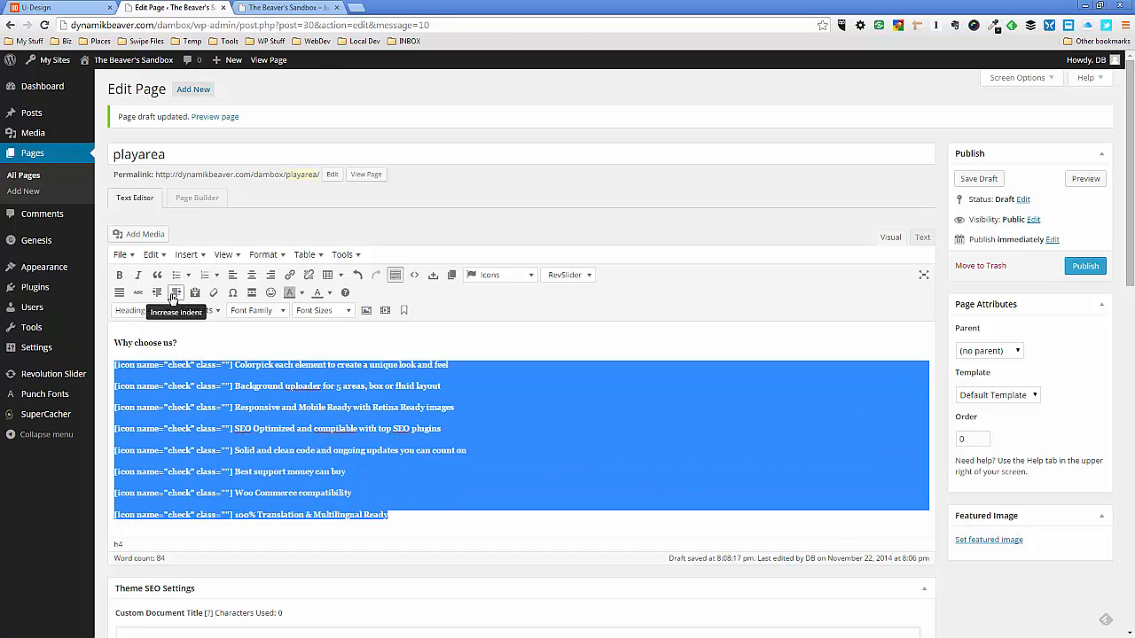
left_click(174, 294)
left_click(237, 412)
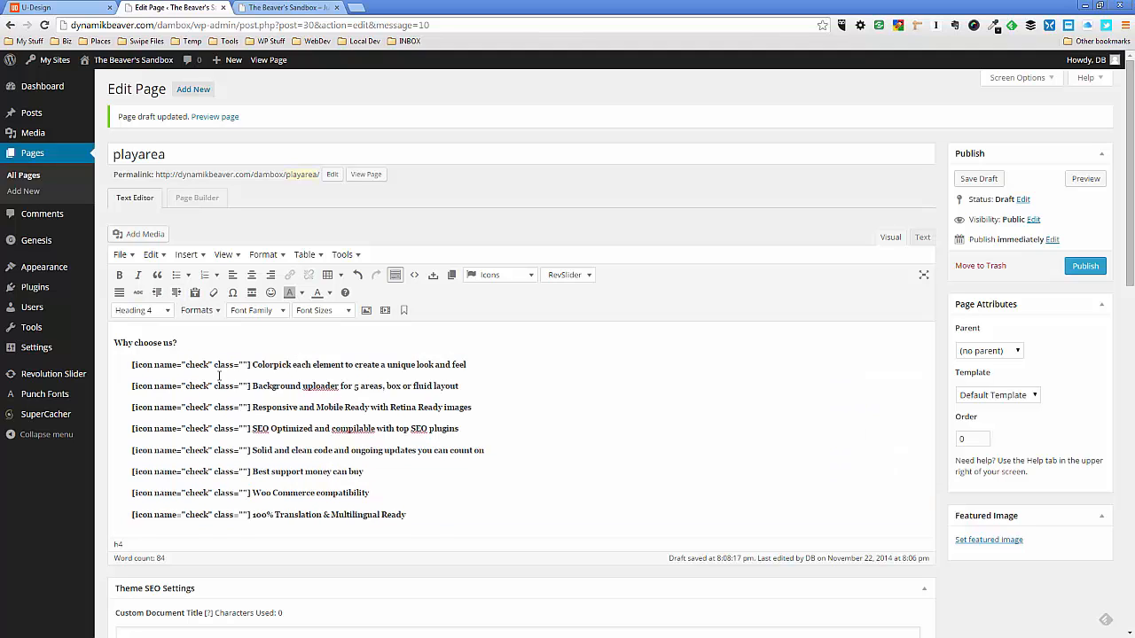
Compare with the checklist on the U-Design page and format the "Why choose us?" line as Heading 2 in white
left_click(71, 7)
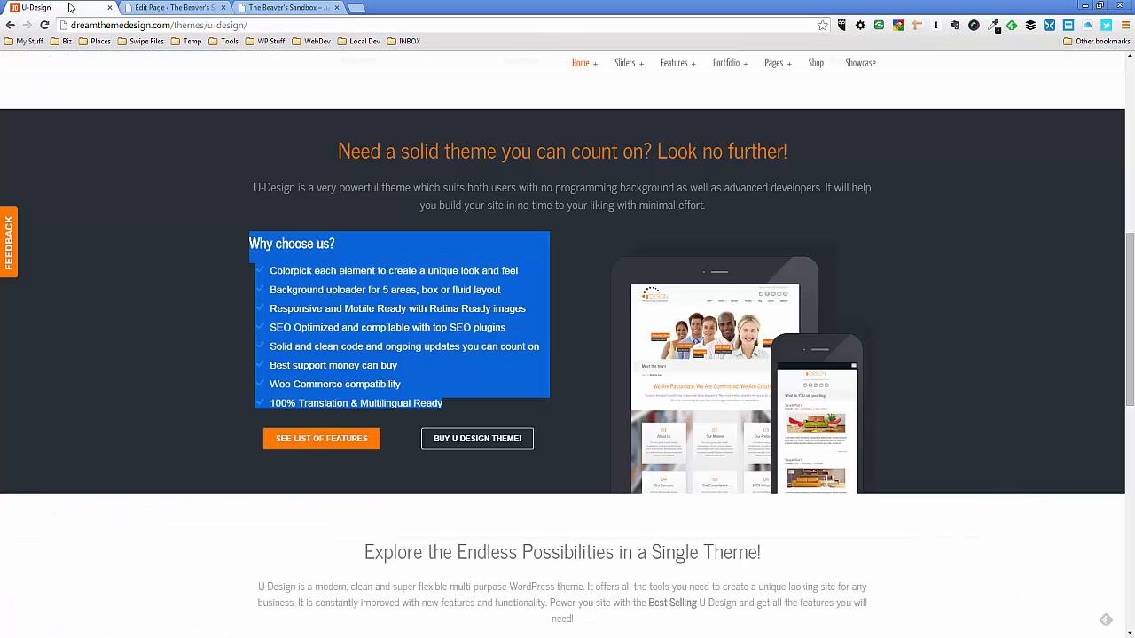
left_click(181, 230)
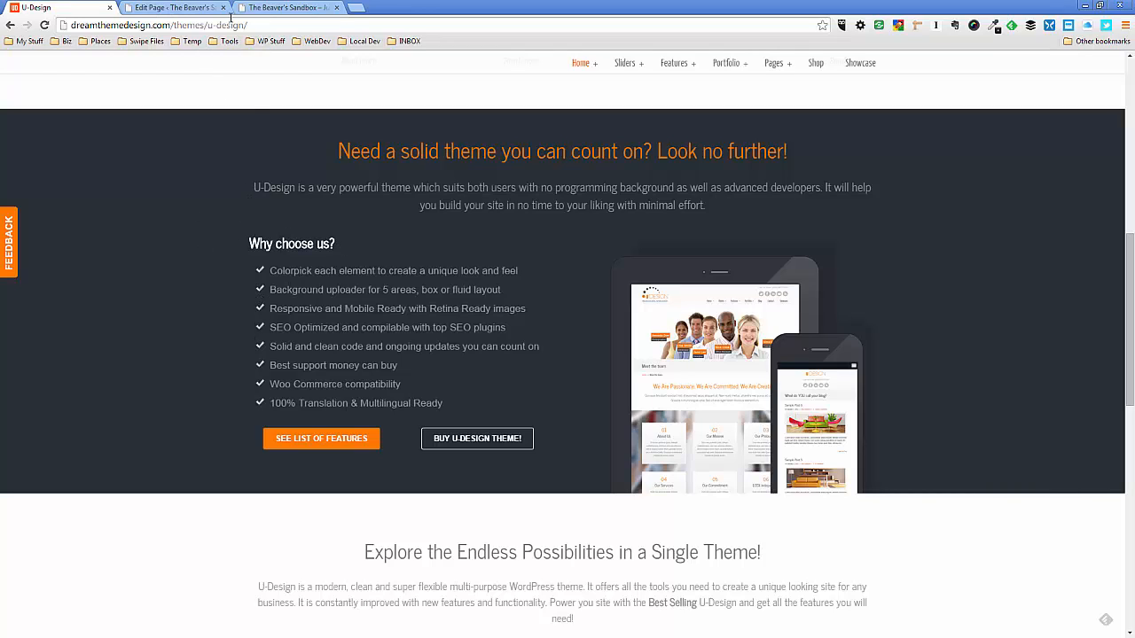
left_click(179, 8)
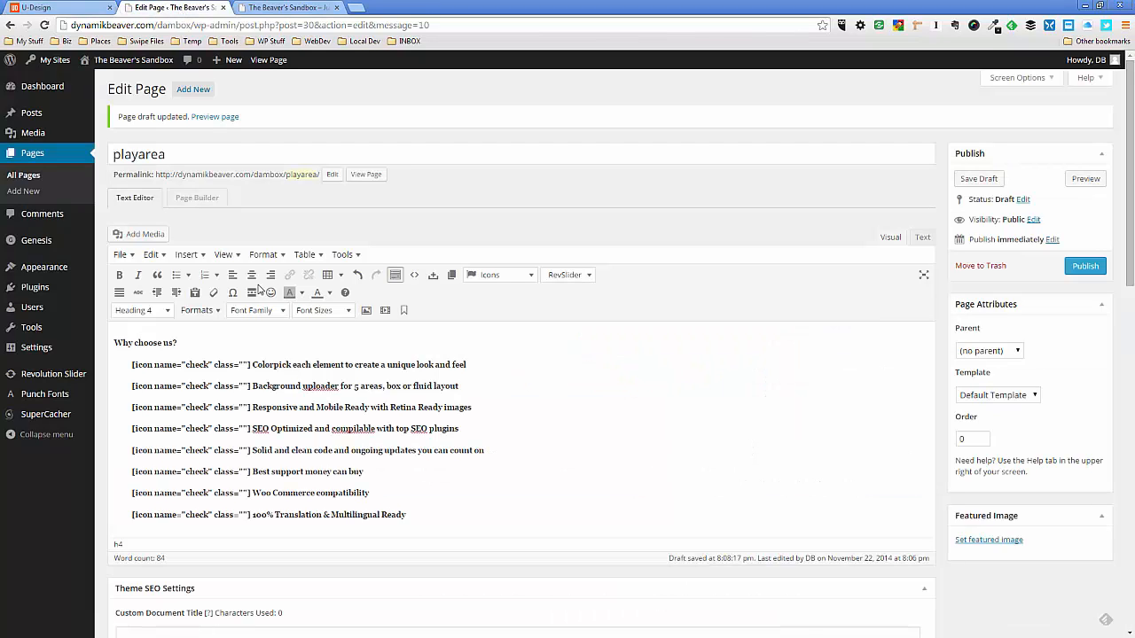
left_click_drag(176, 343, 112, 344)
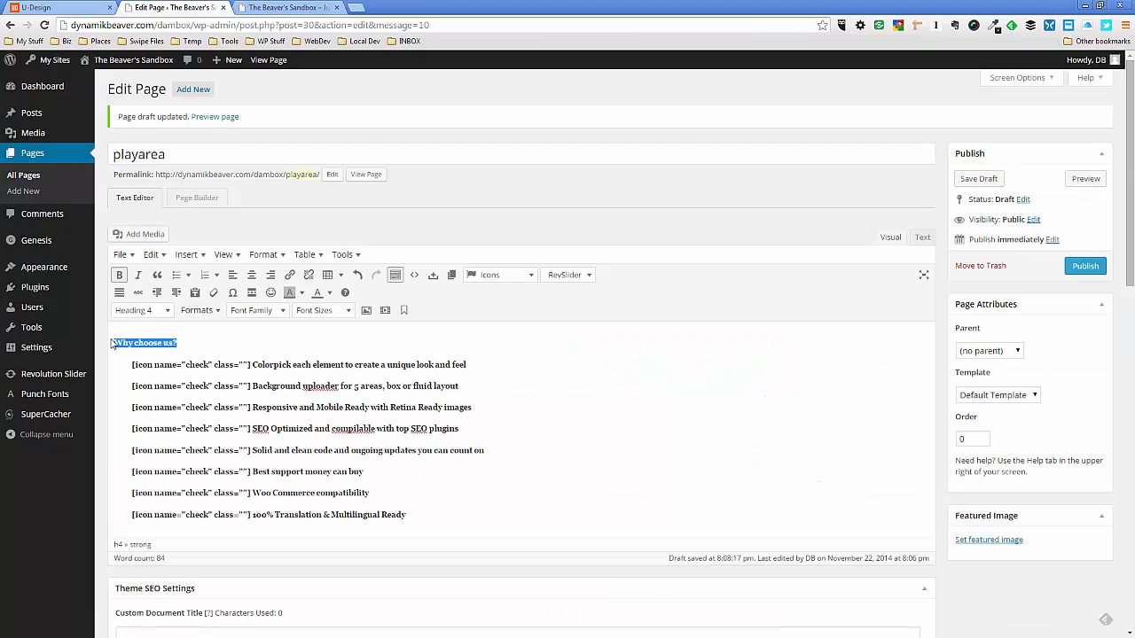
left_click(147, 310)
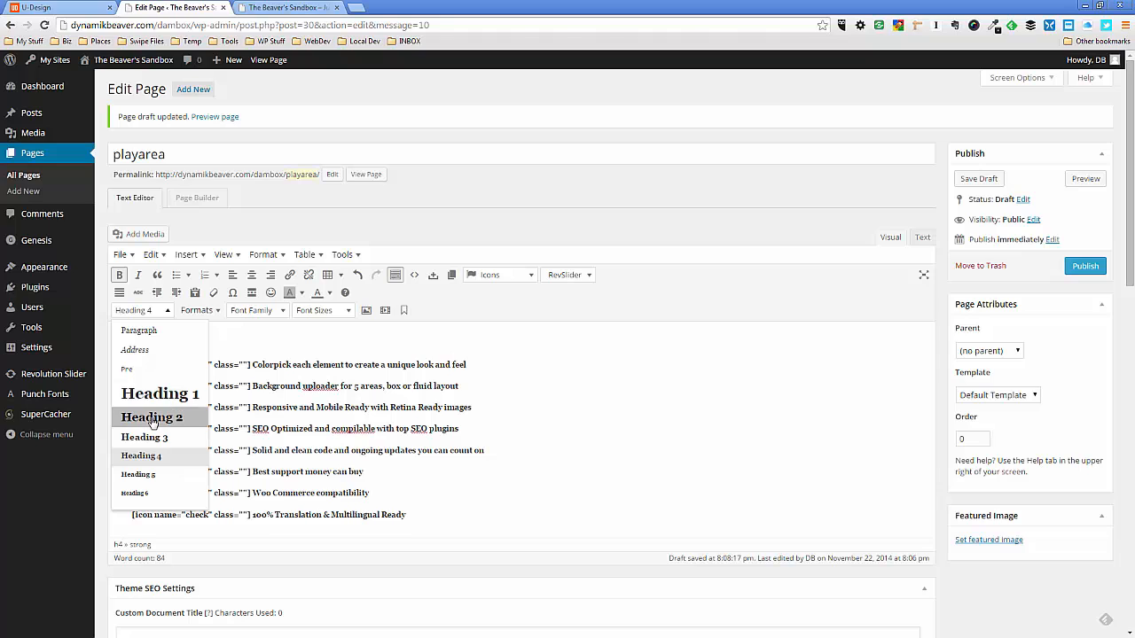
left_click(152, 415)
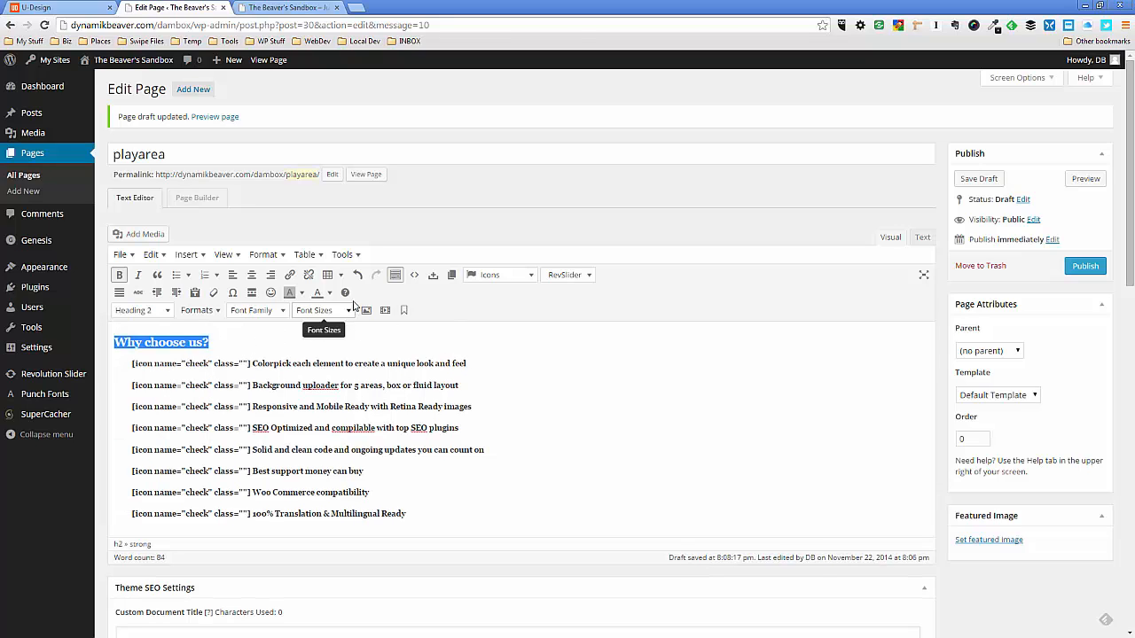
left_click(327, 294)
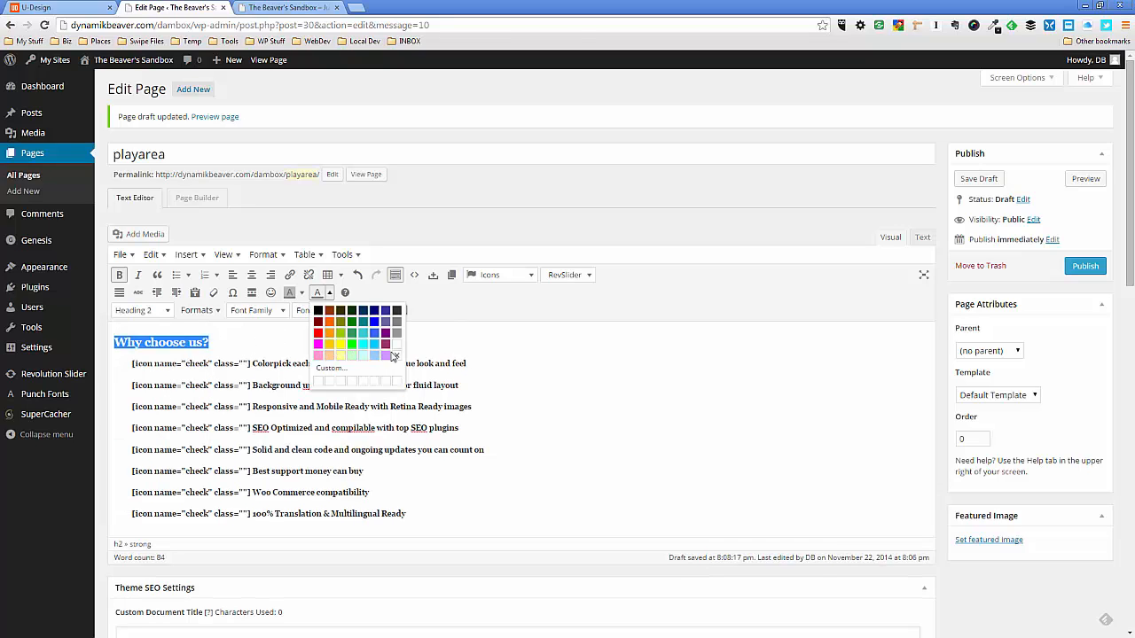
left_click(397, 344)
left_click(275, 385)
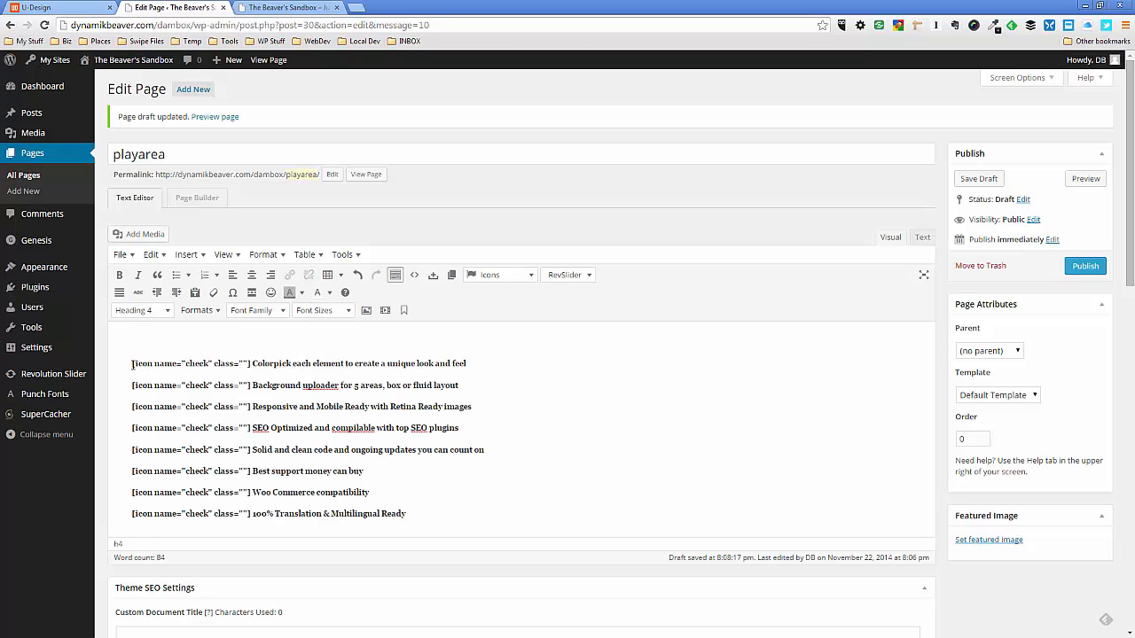
Set the text colour of all eight checklist lines to the custom light grey d9d9d9
left_click_drag(133, 365, 406, 514)
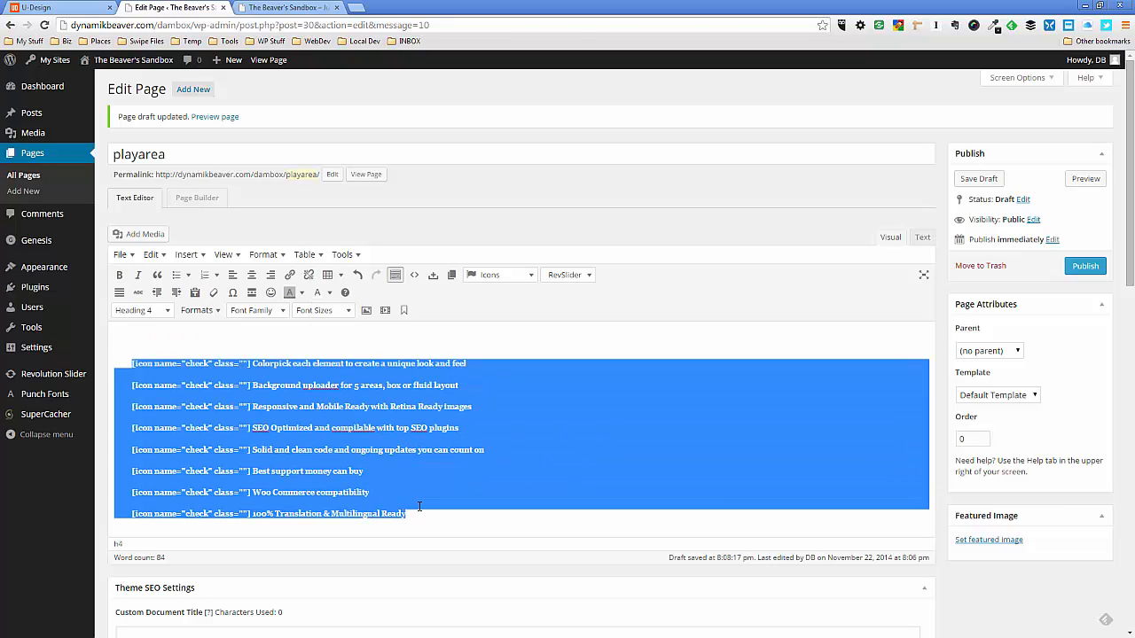
left_click(330, 294)
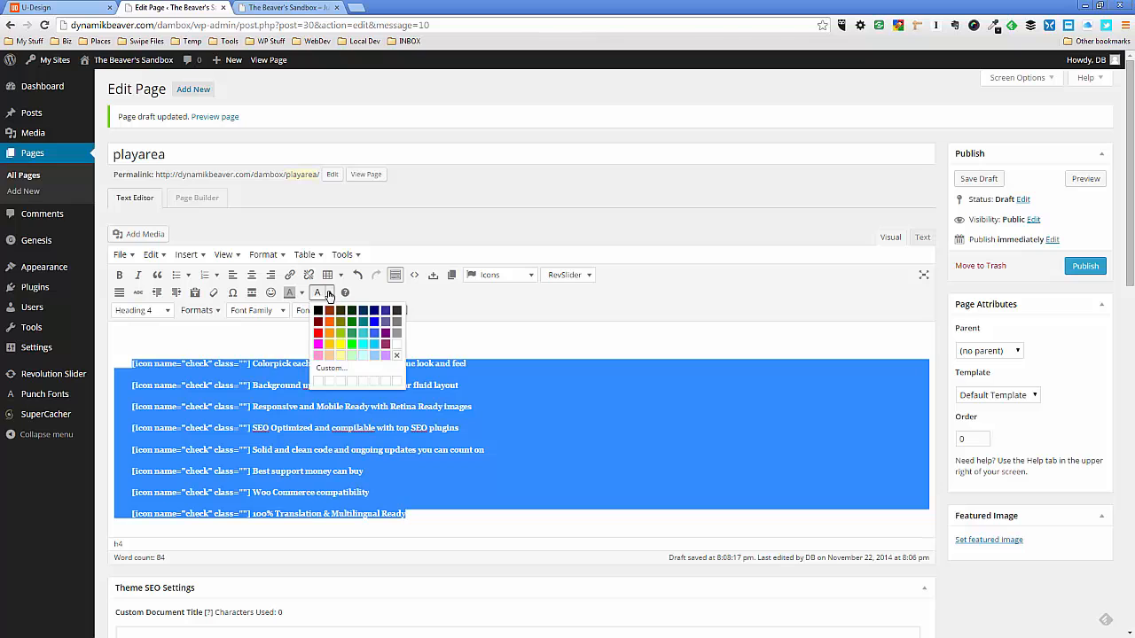
left_click(329, 368)
left_click_drag(465, 302, 463, 292)
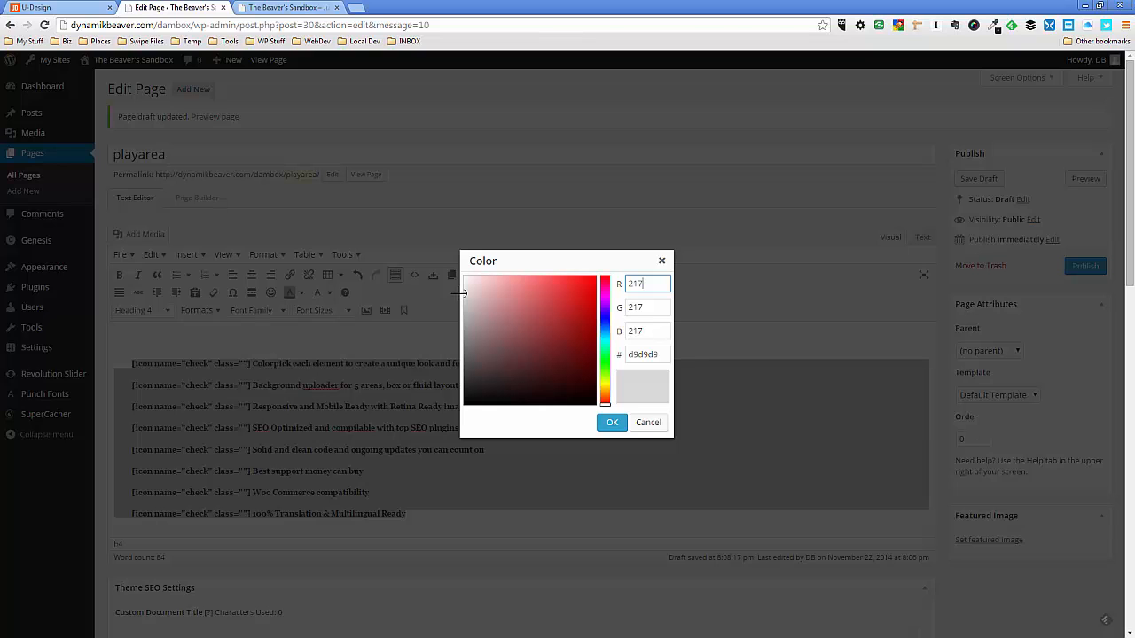
left_click(611, 422)
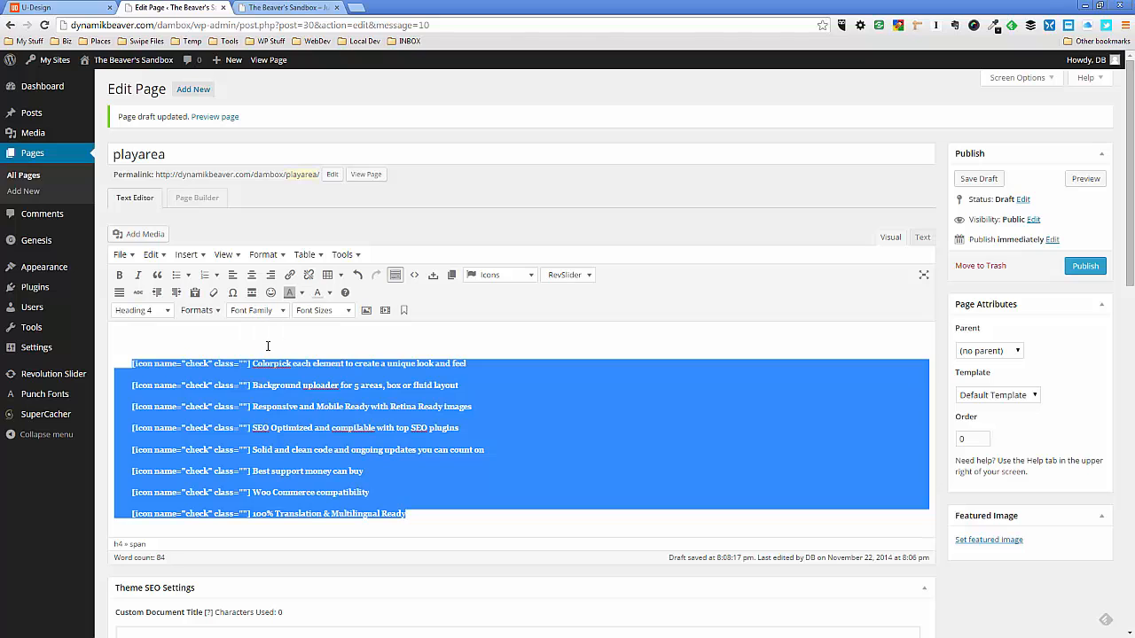
left_click(325, 383)
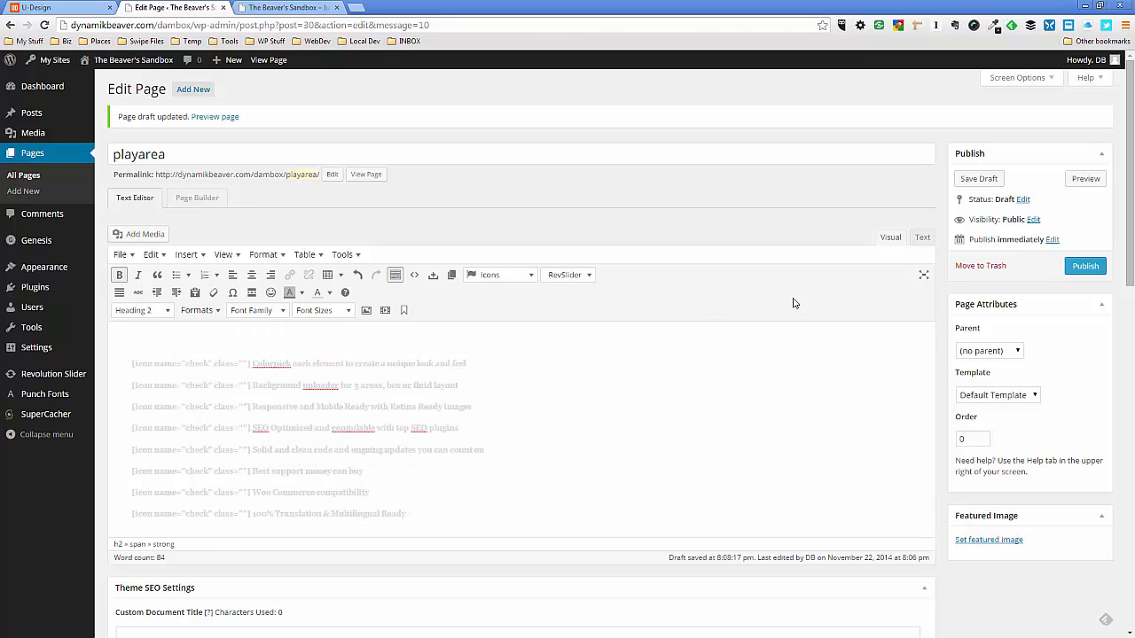
left_click(922, 240)
left_click_drag(713, 383, 114, 276)
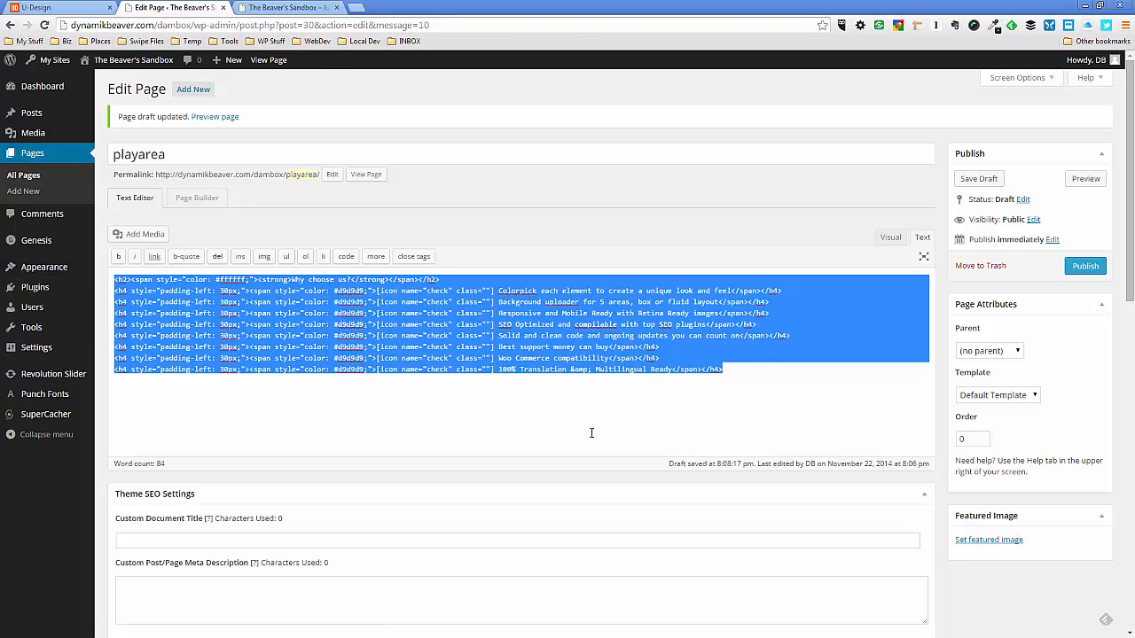
left_click(366, 342)
left_click(889, 237)
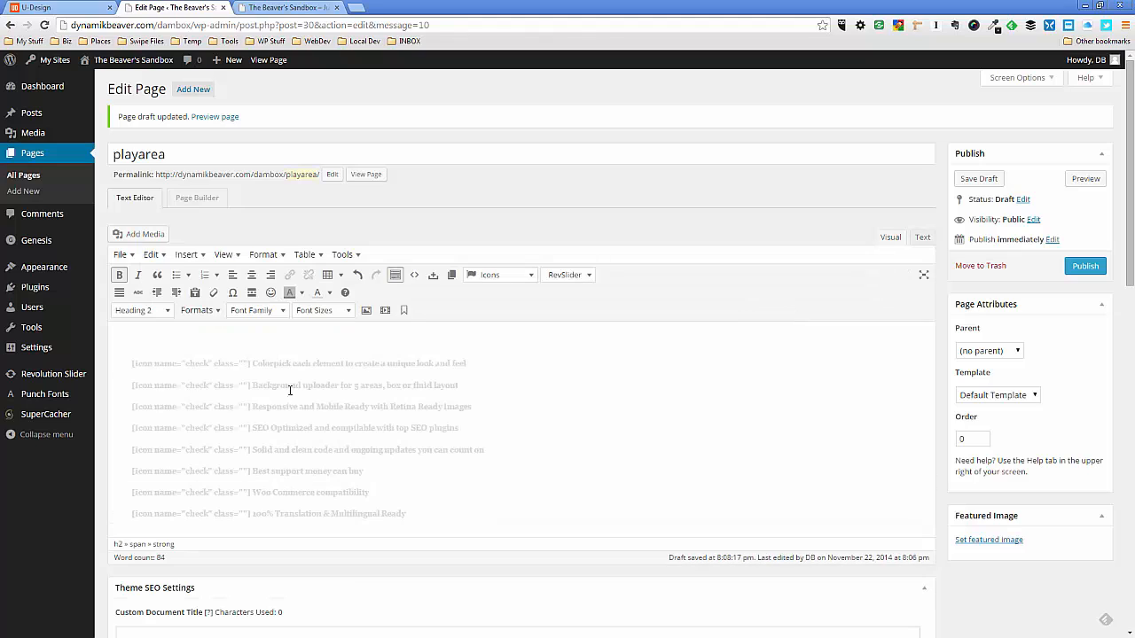
Format the eight checklist lines as Paragraph with a font size of 12pt
left_click_drag(130, 365, 424, 508)
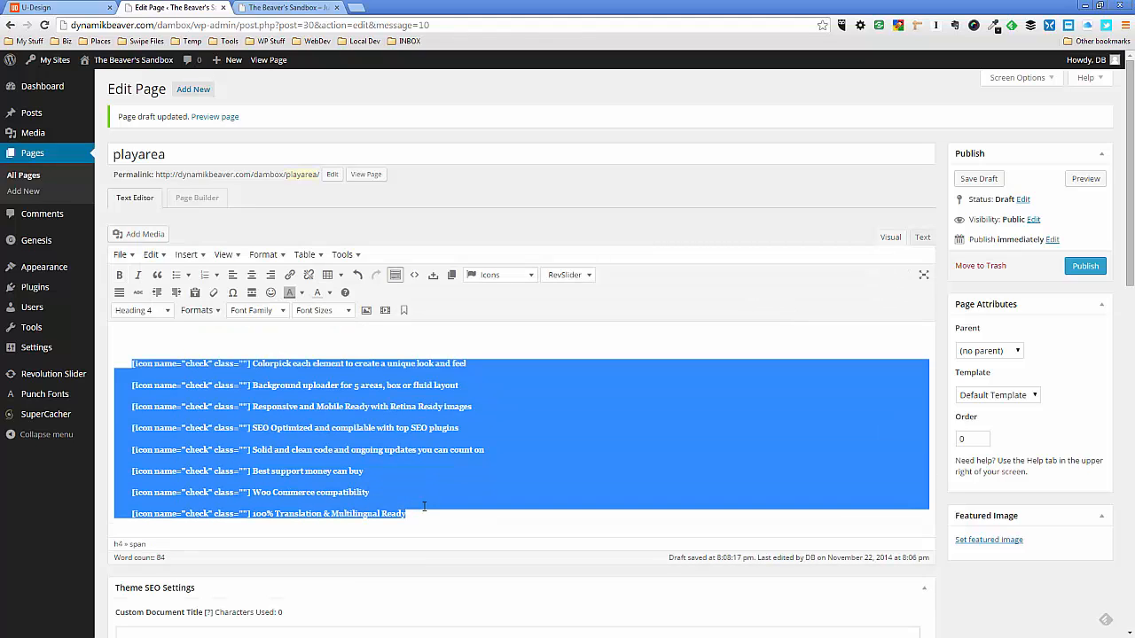
left_click(164, 311)
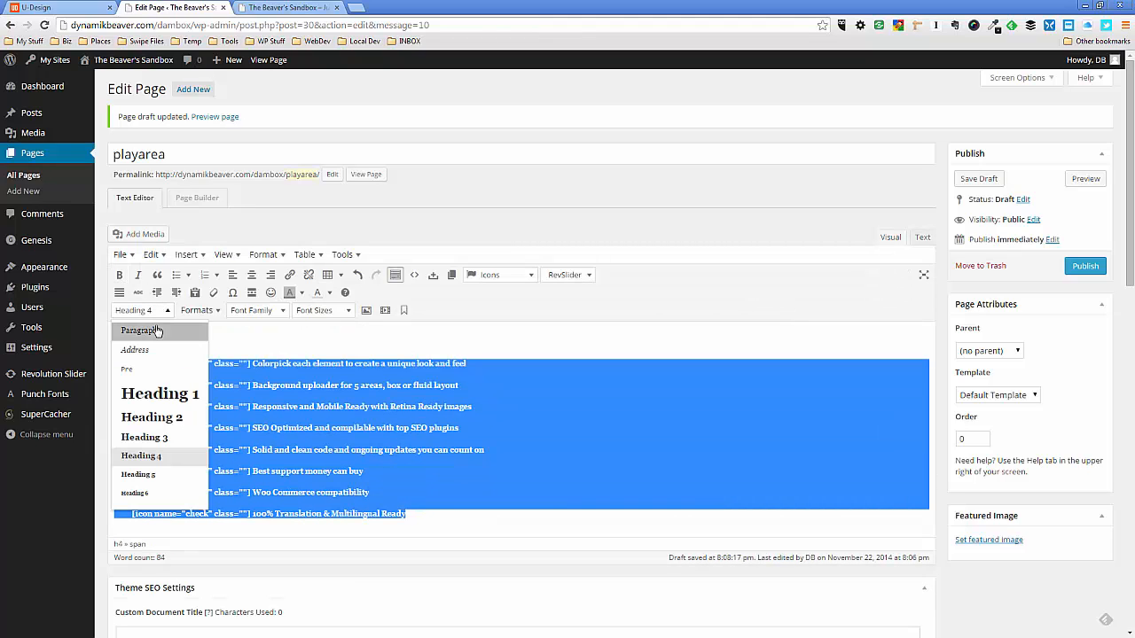
left_click(152, 330)
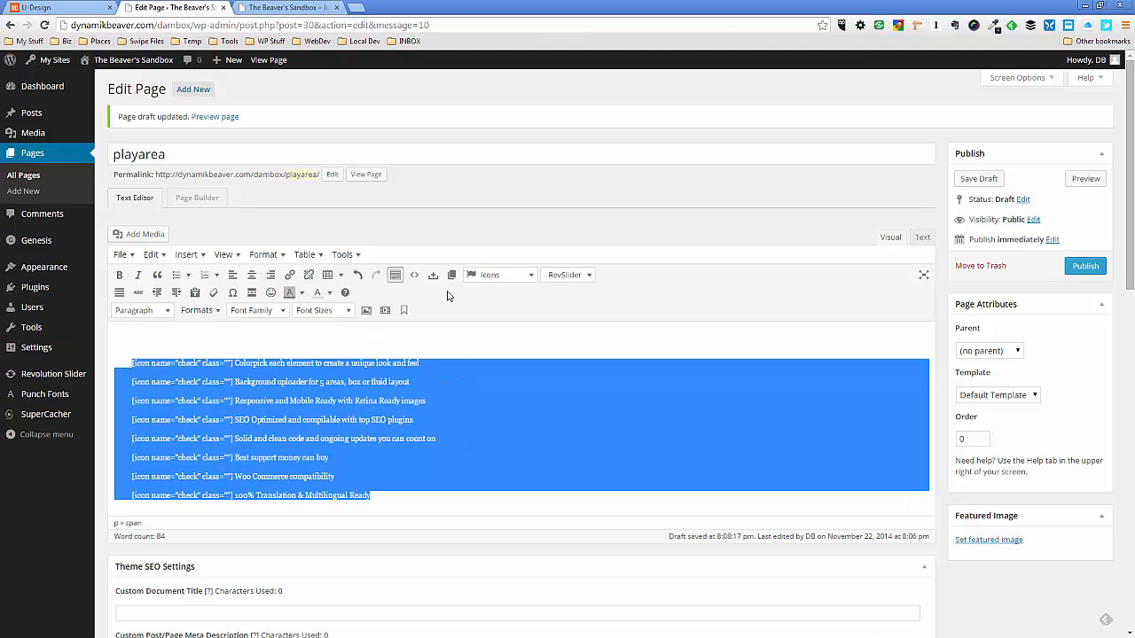
left_click(350, 311)
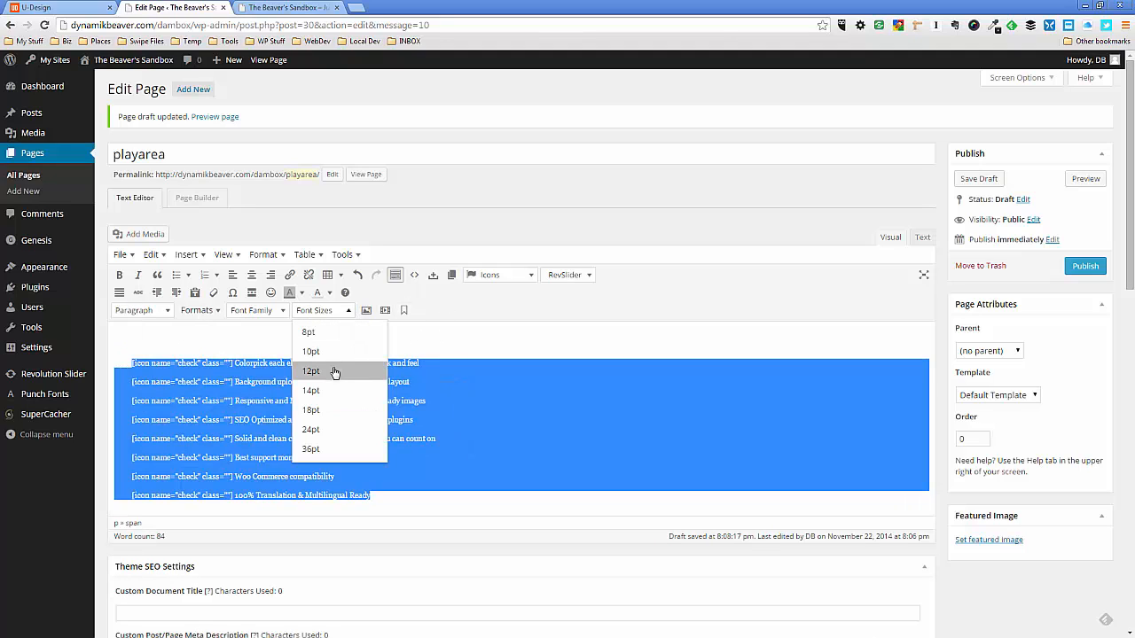
left_click(332, 373)
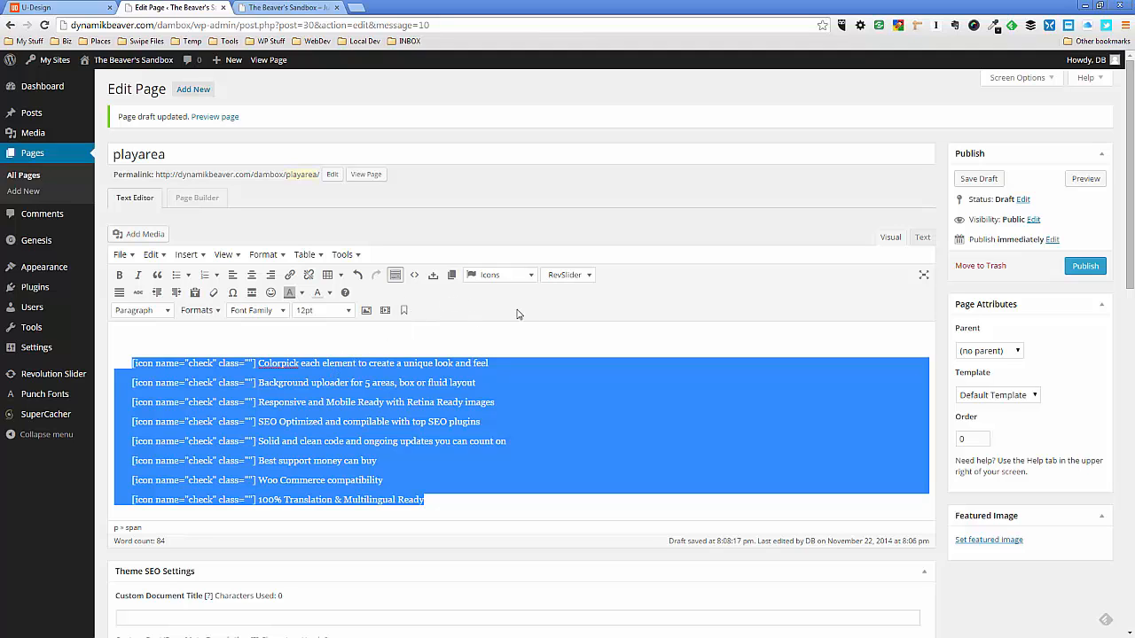
Copy the complete HTML source of the "Why choose us?" heading and its checklist
left_click(921, 238)
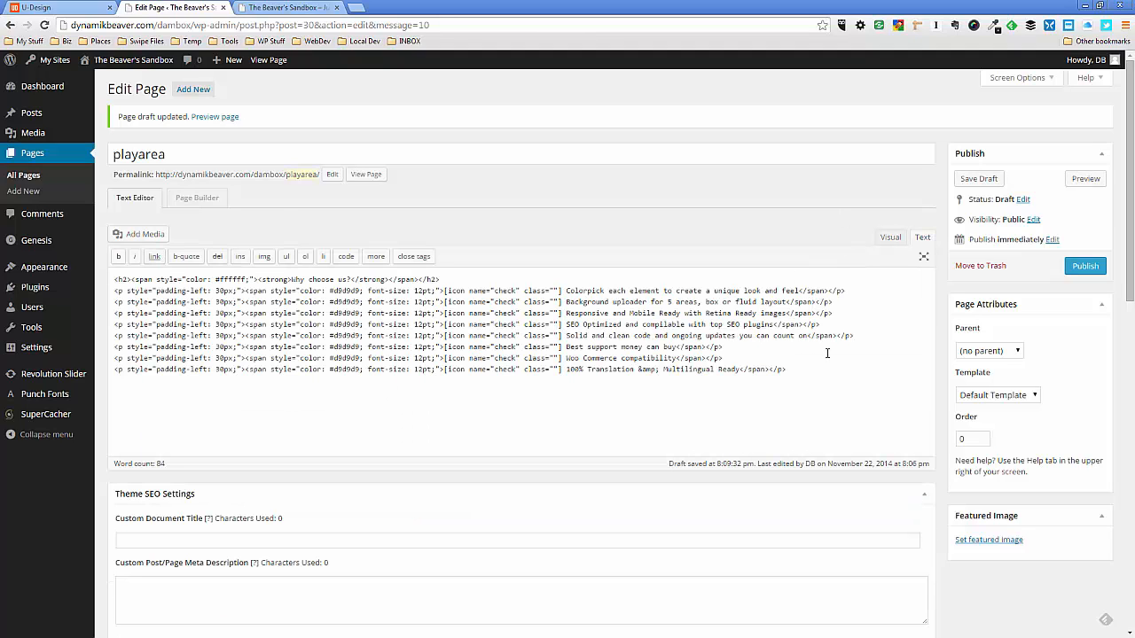
left_click_drag(797, 362, 105, 268)
key("ctrl+c")
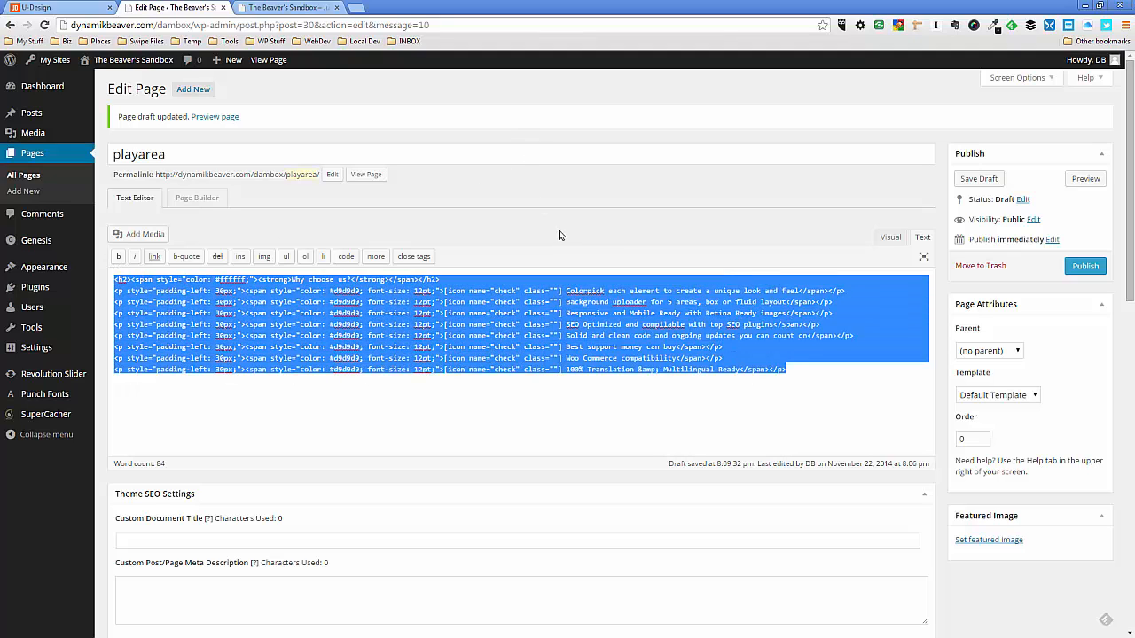
left_click(608, 178)
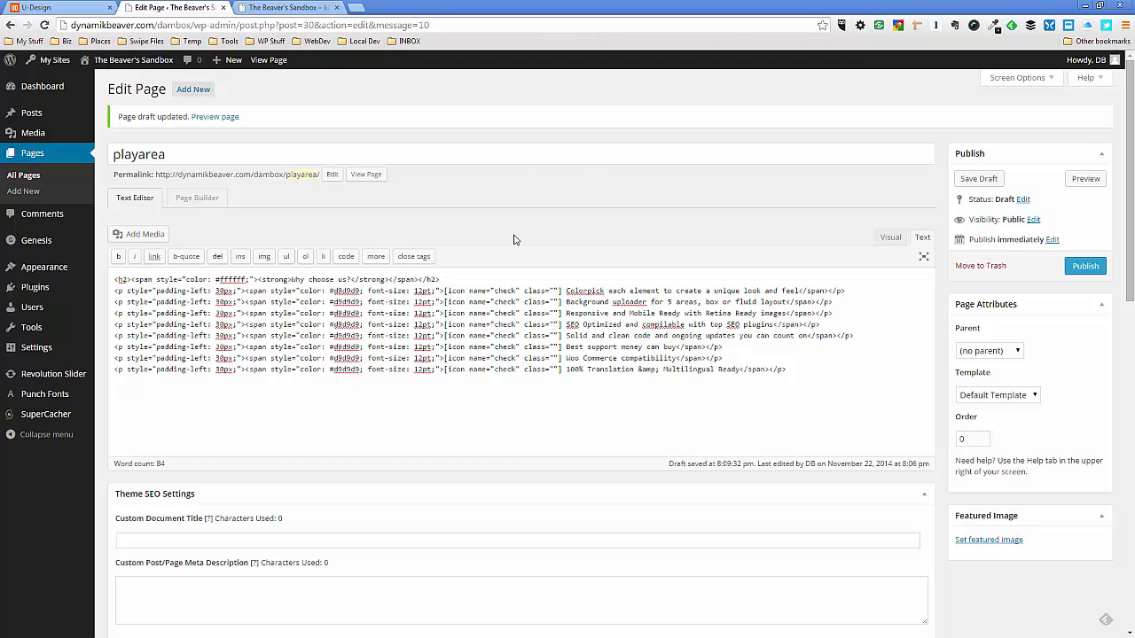
Save the playarea page draft and open the Home page for editing
left_click(979, 179)
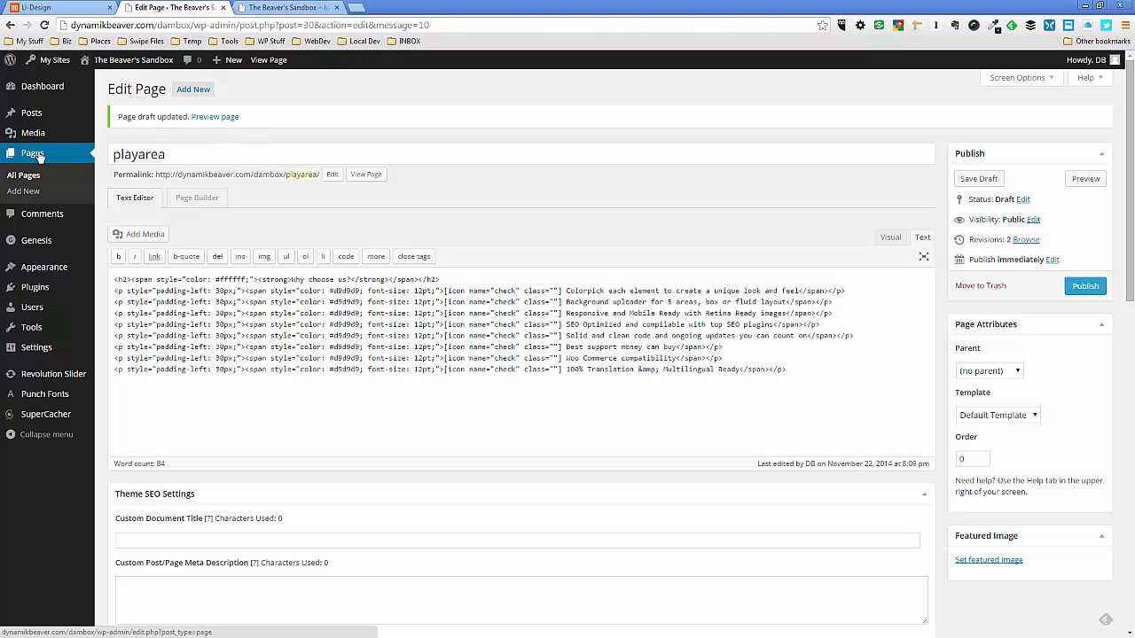
left_click(39, 156)
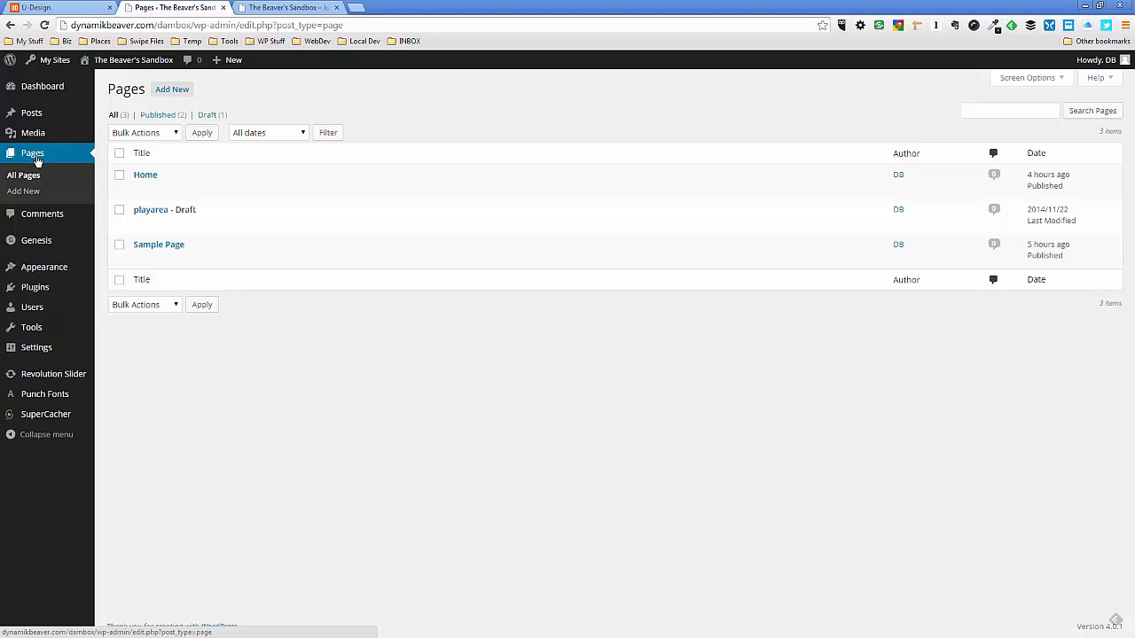
left_click(145, 175)
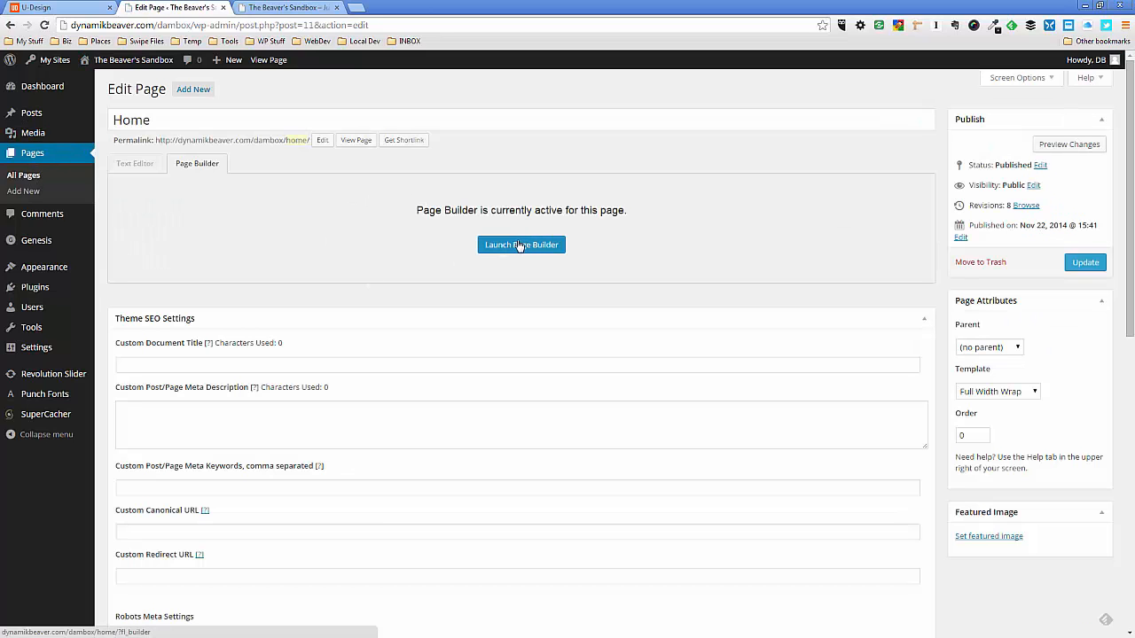
Launch the page builder for the Home page and add a Text Editor module to the empty column beside the device image
left_click(520, 246)
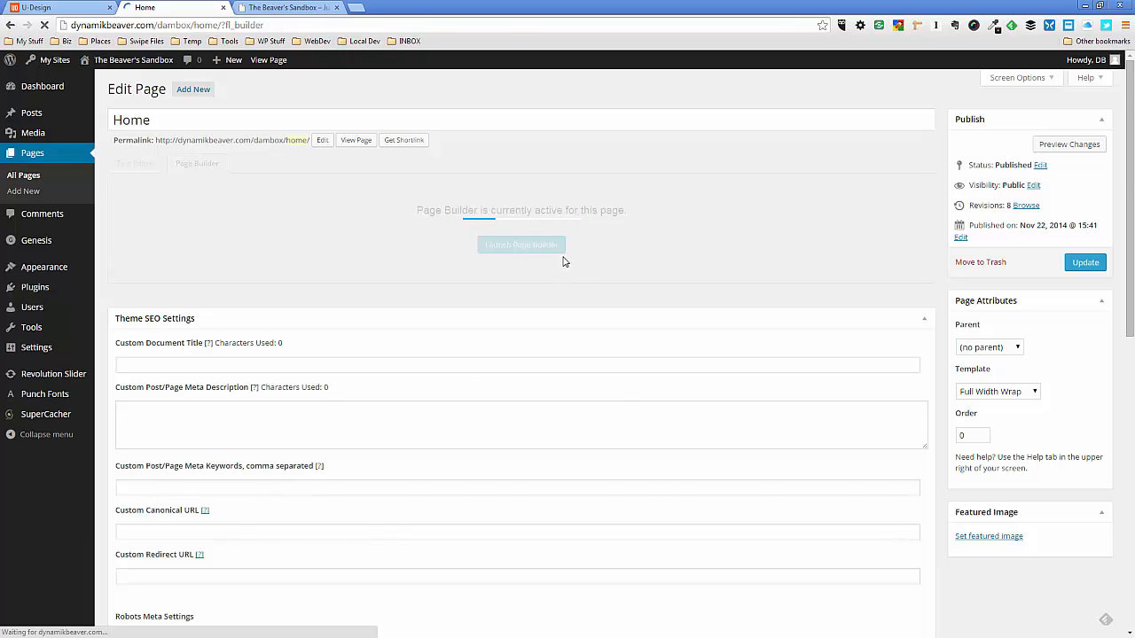
scroll(532, 372, "down", 2)
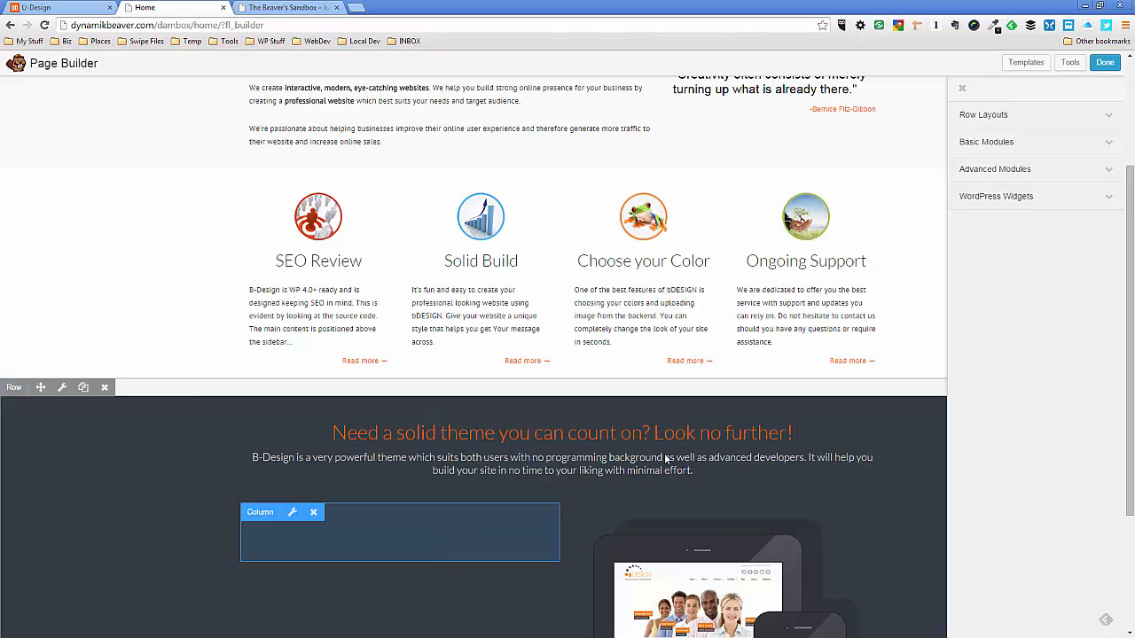
scroll(1024, 119, "up", 1)
left_click(1023, 142)
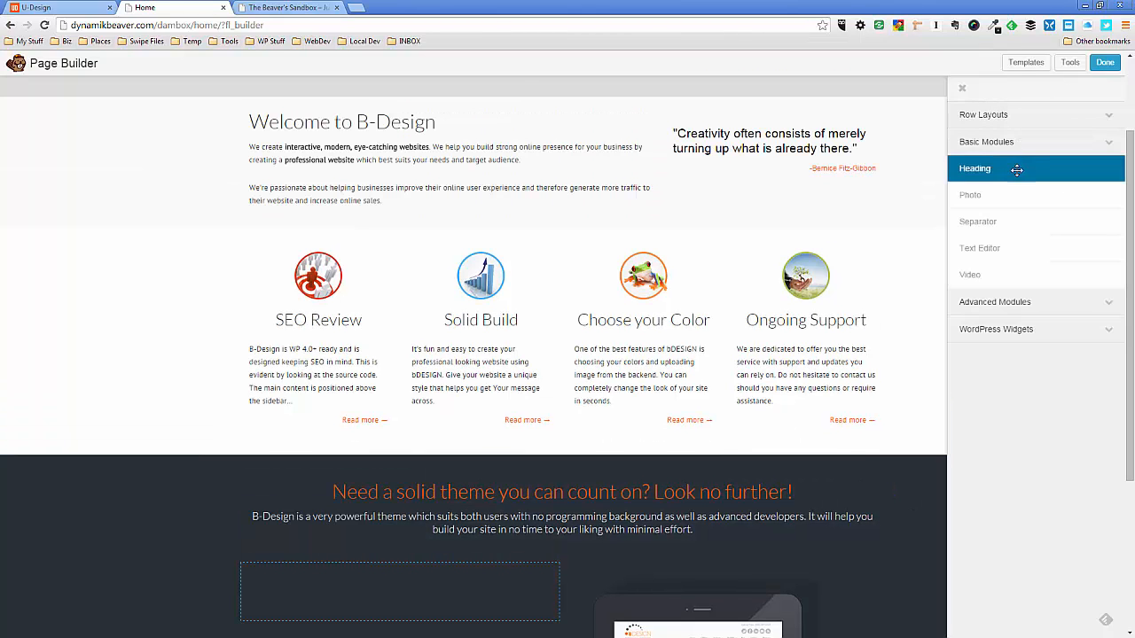
left_click_drag(1003, 240, 373, 494)
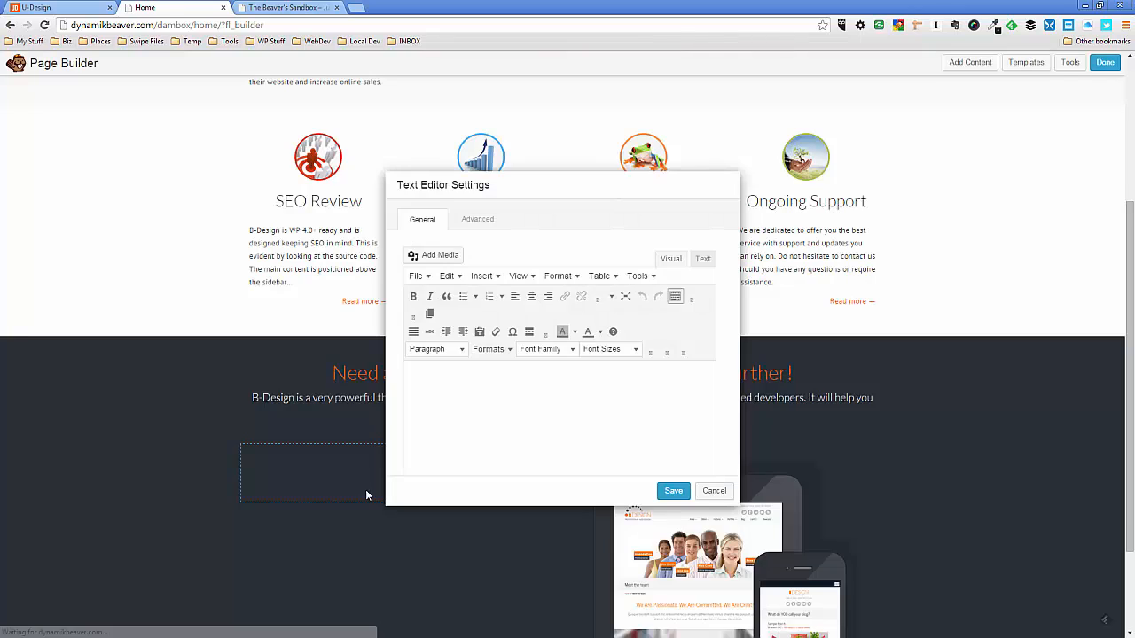
Paste the copied checklist HTML into the module's source view and return to the visual view
left_click(703, 259)
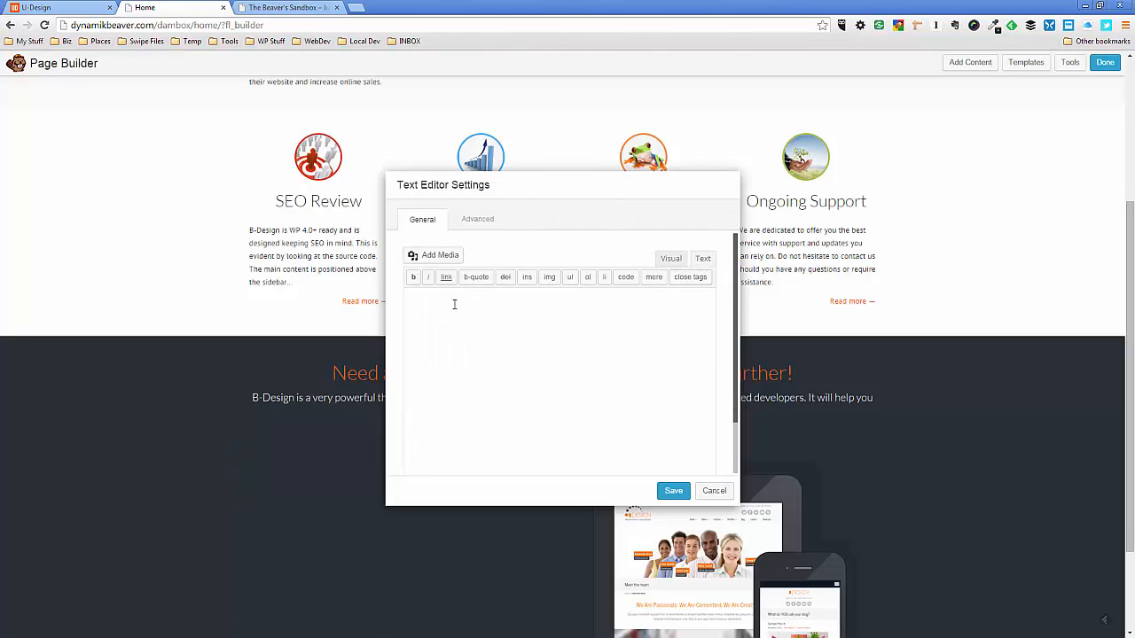
key("ctrl+v")
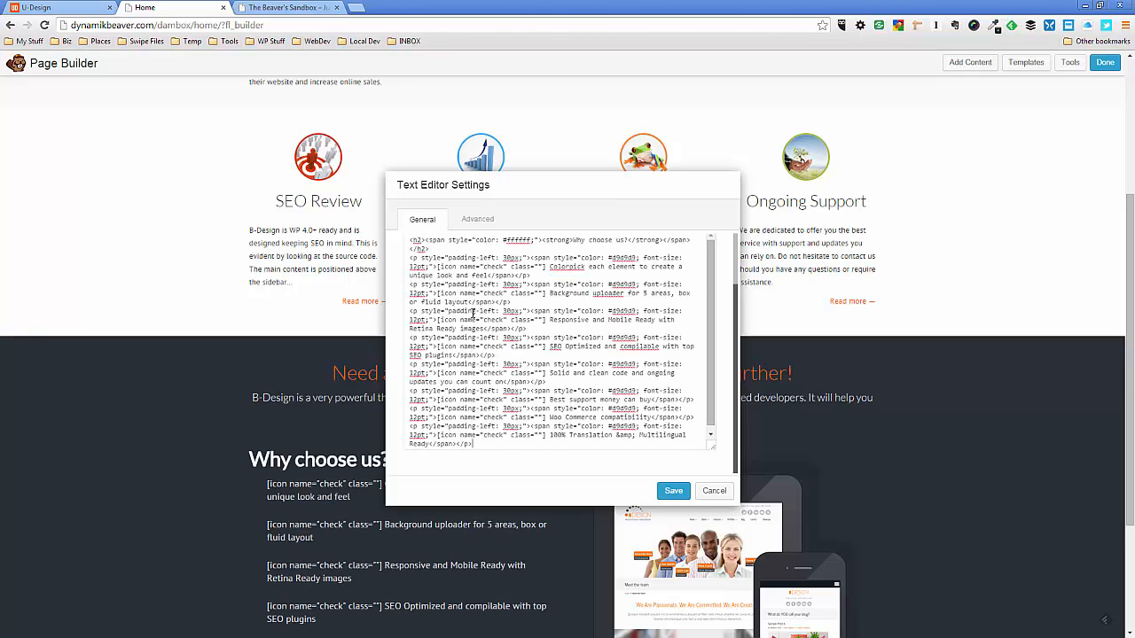
scroll(490, 317, "up", 3)
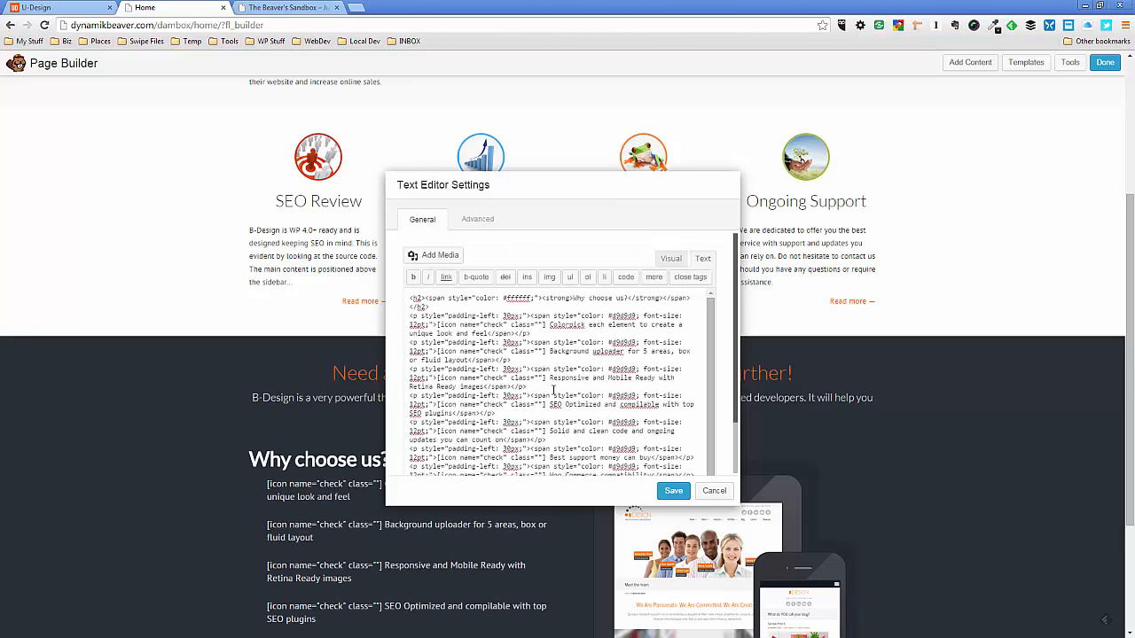
left_click(670, 259)
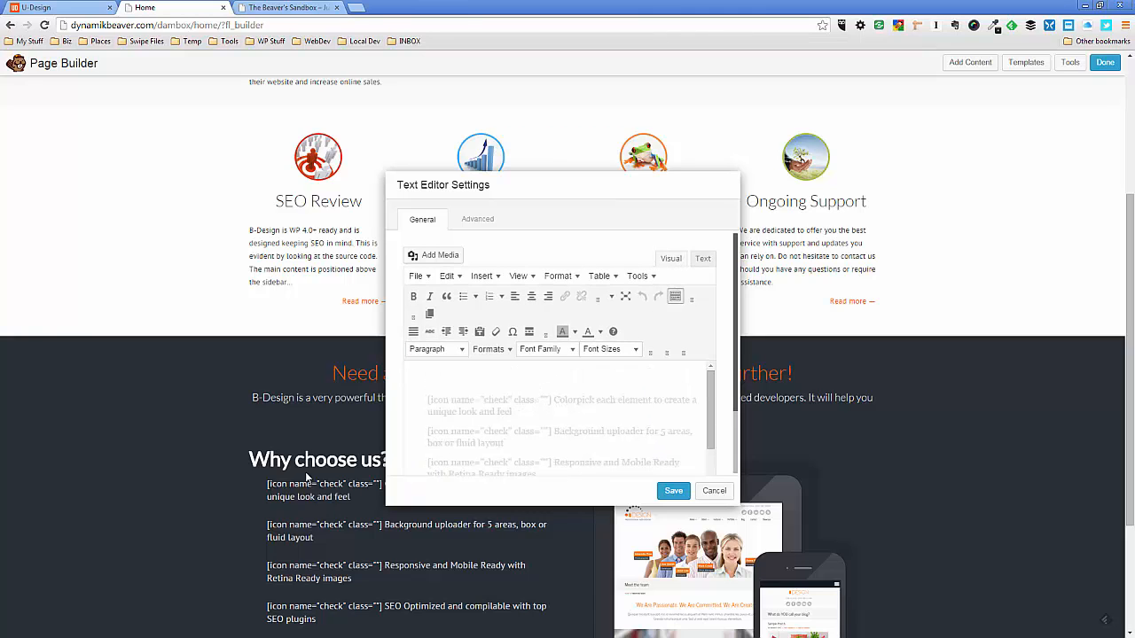
Format the "Why choose us?" line as Heading 3
left_click_drag(589, 377, 426, 369)
left_click(448, 351)
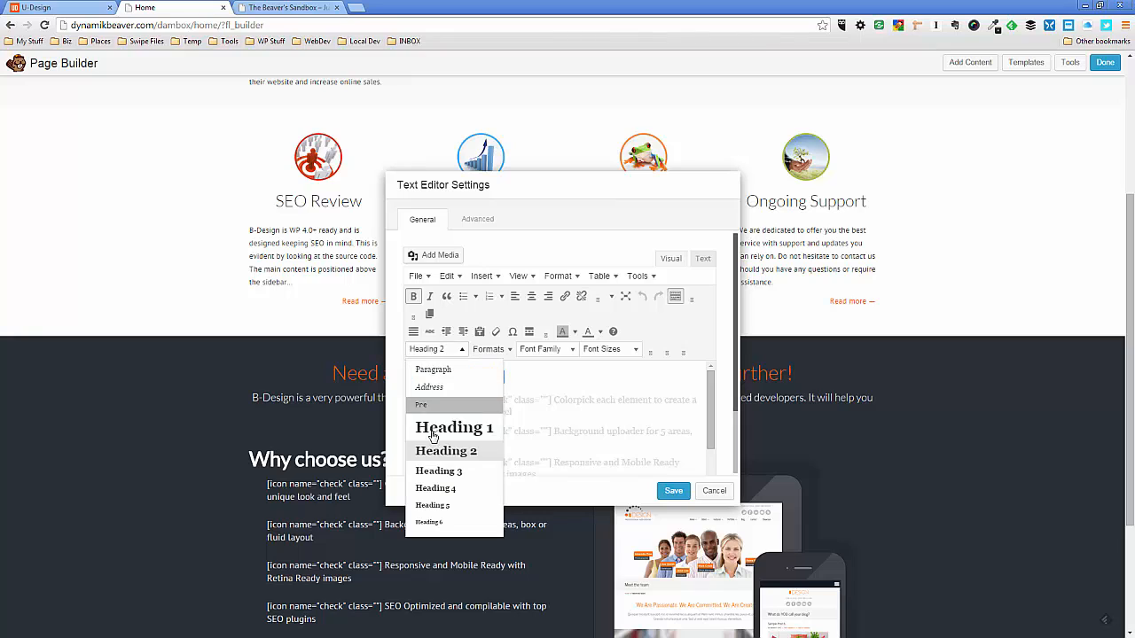
left_click(438, 471)
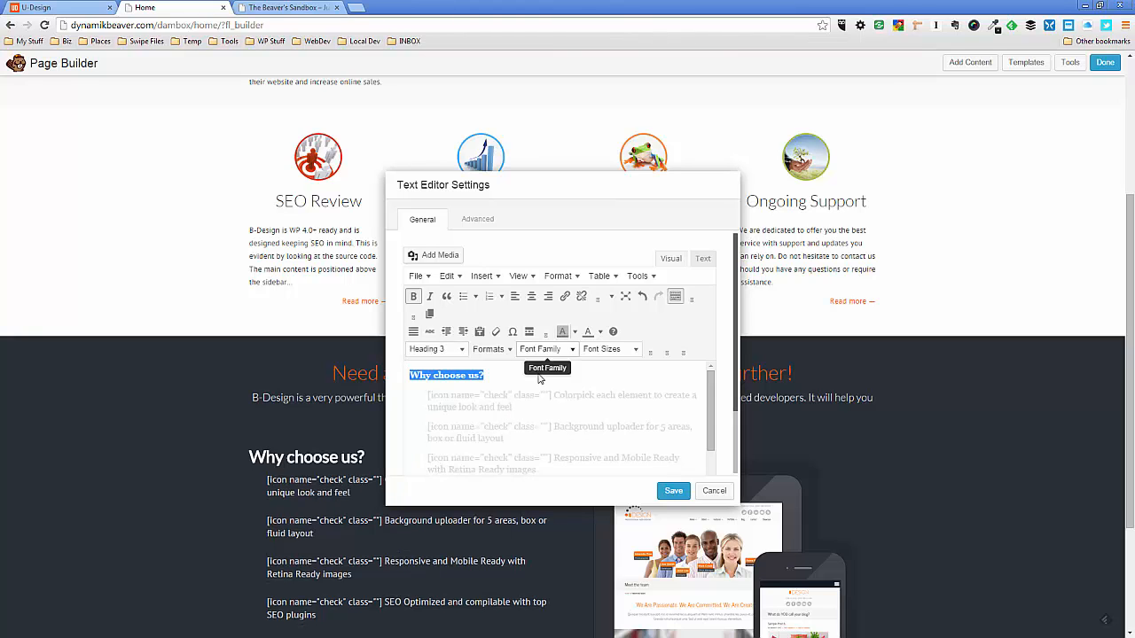
left_click(510, 377)
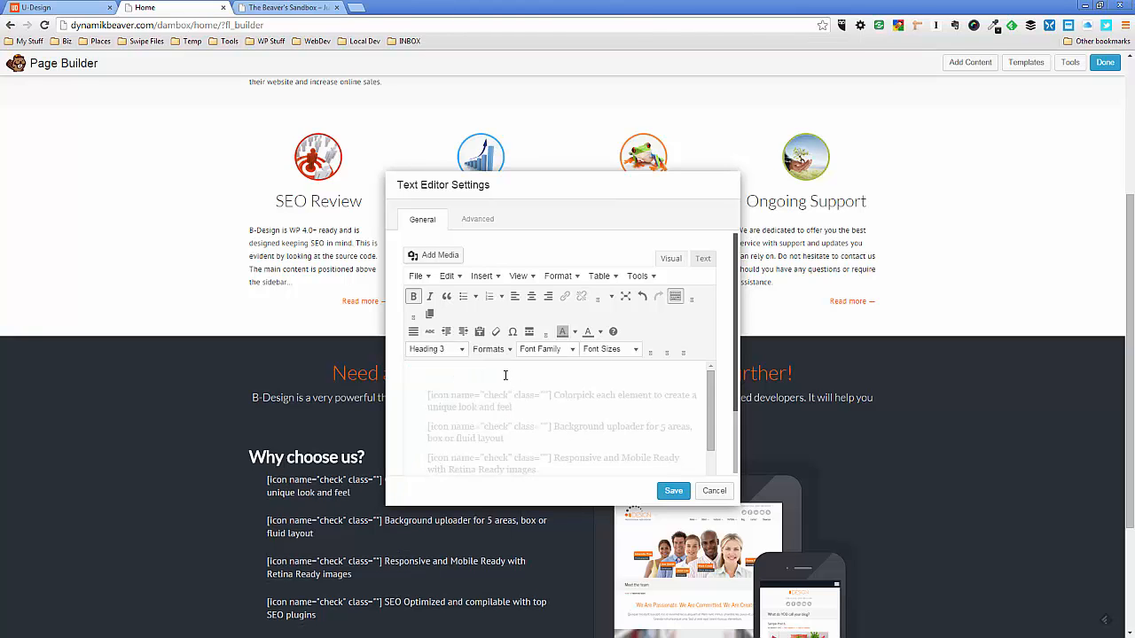
key("Return")
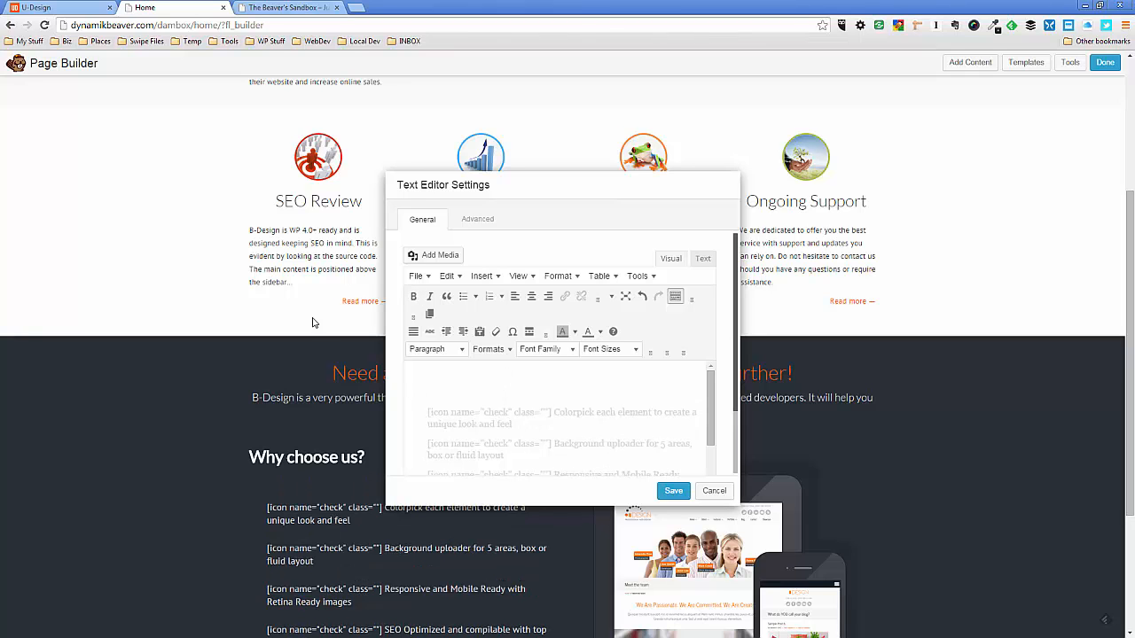
left_click(78, 9)
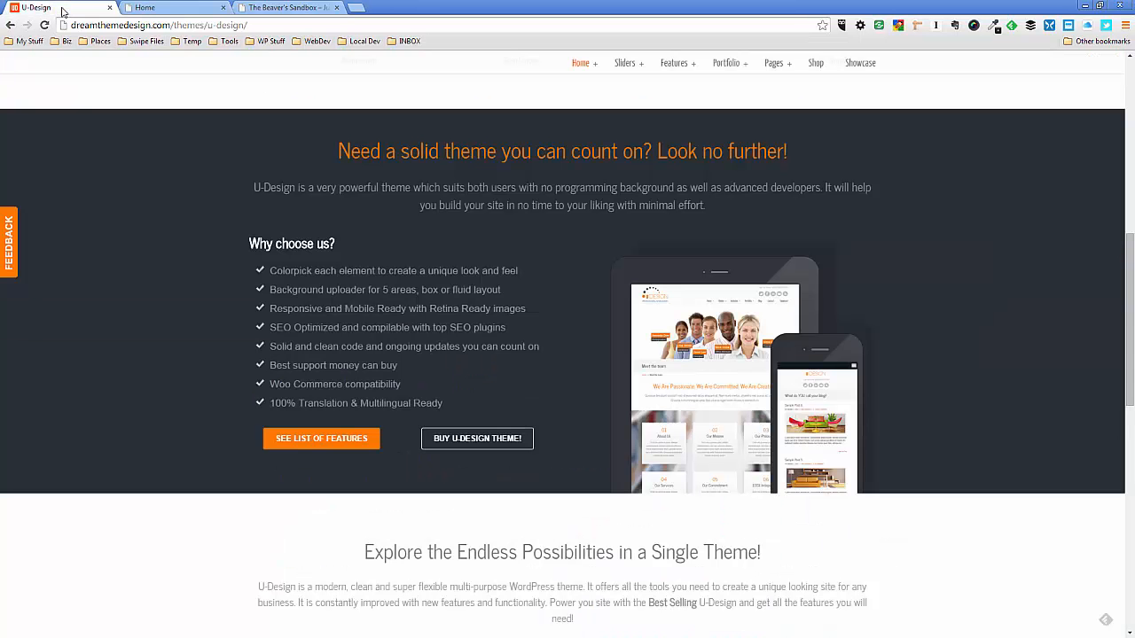
left_click(166, 10)
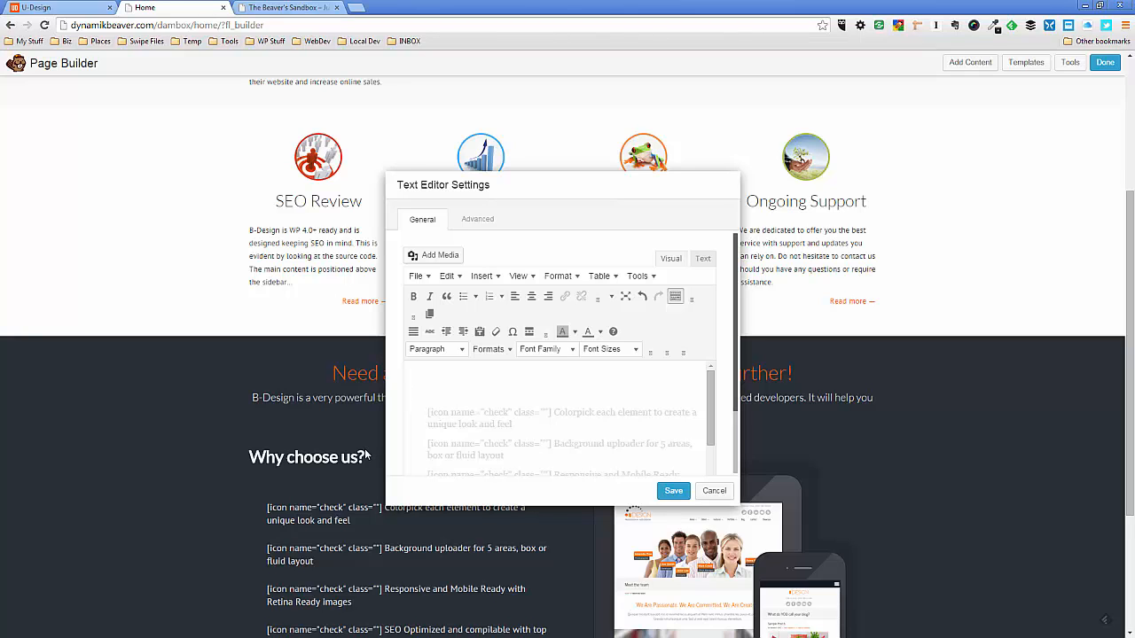
key("BackSpace")
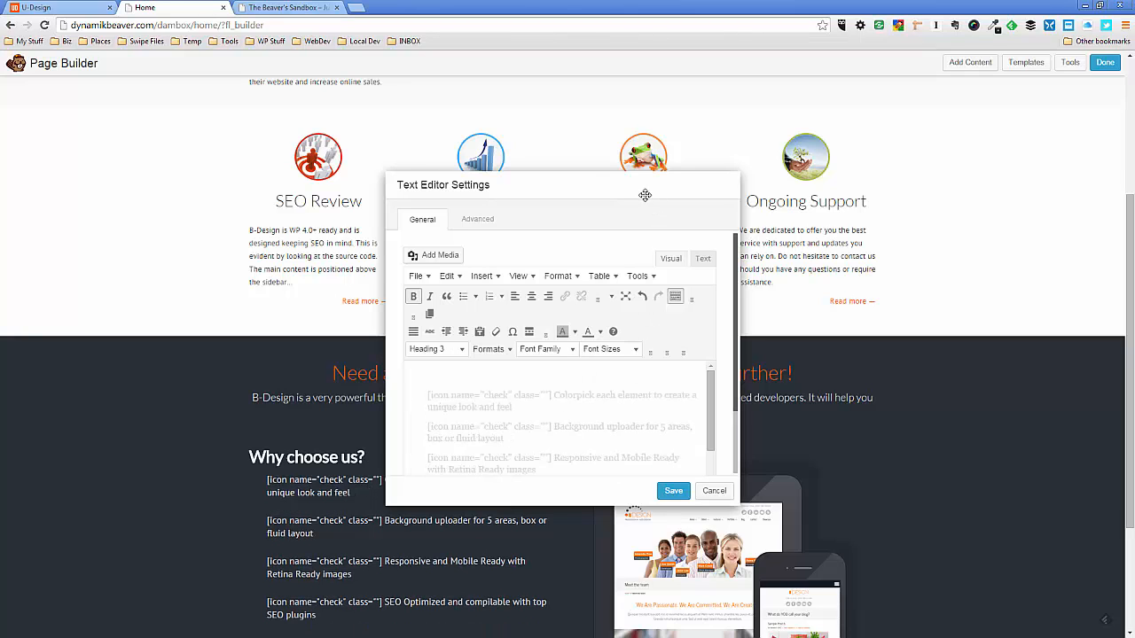
Save the checklist text module and compare its appearance with the checklist on the U-Design reference page
left_click_drag(644, 195, 937, 124)
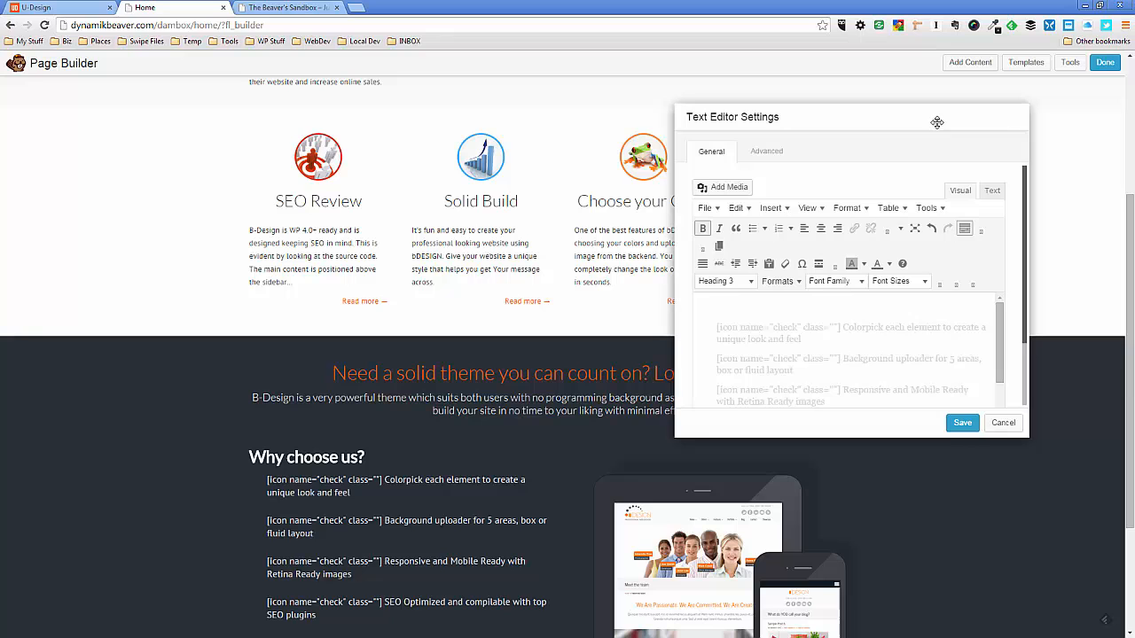
left_click(968, 421)
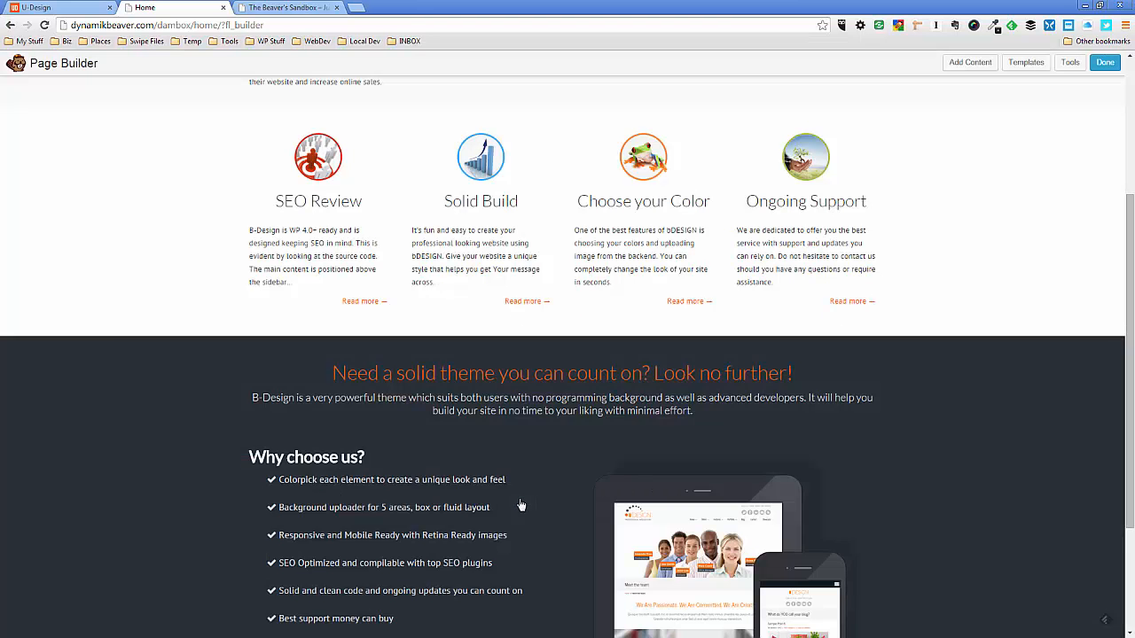
scroll(536, 412, "down", 2)
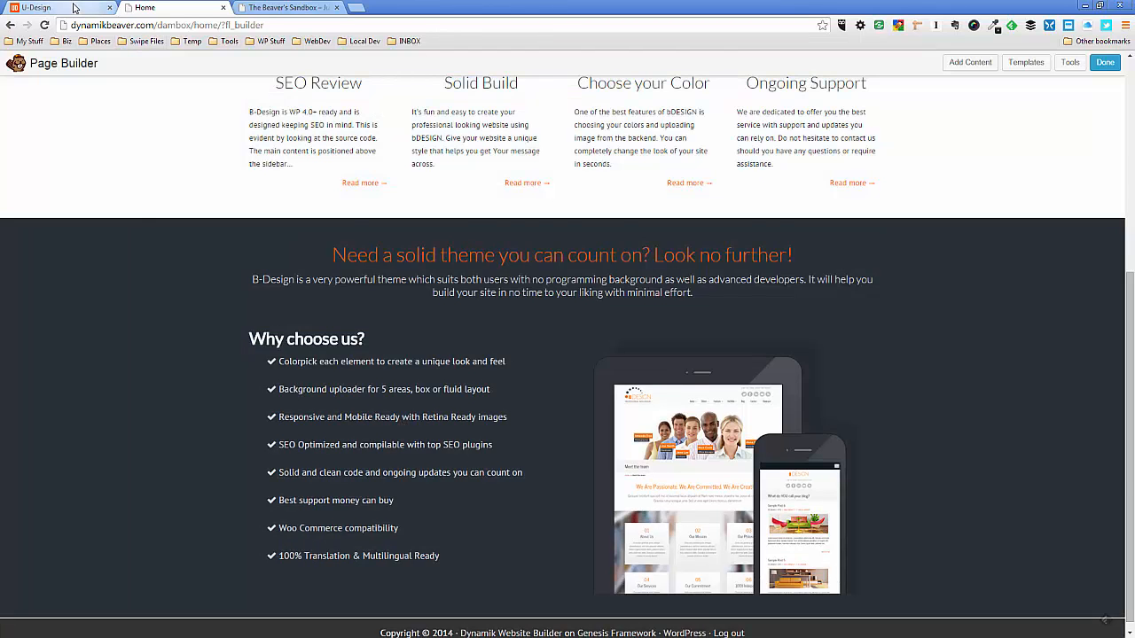
left_click(76, 7)
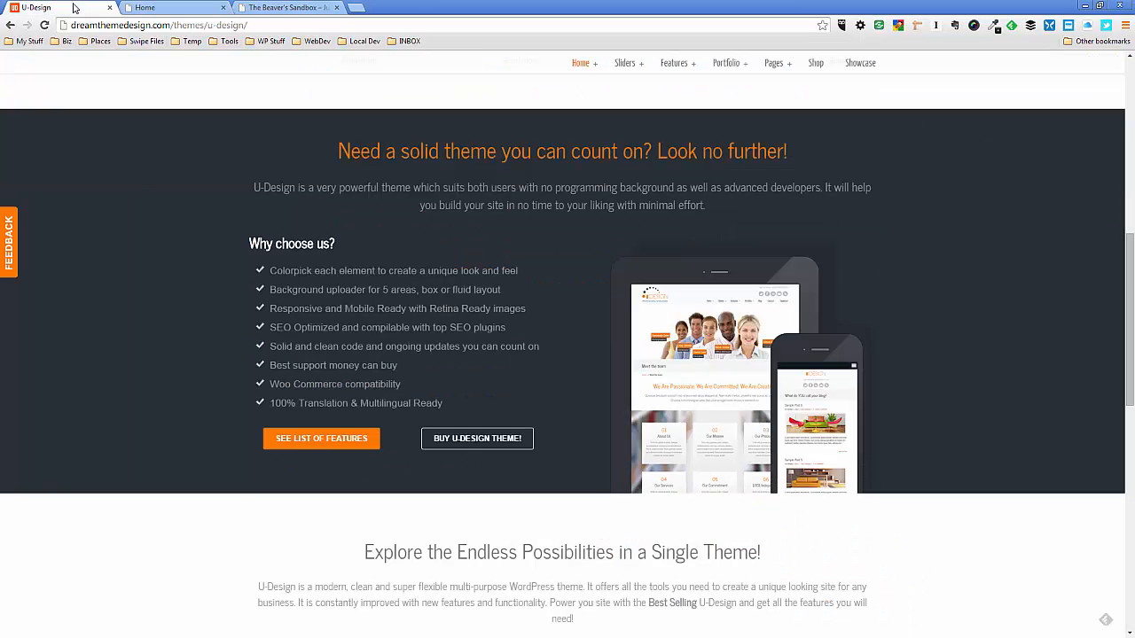
left_click(161, 7)
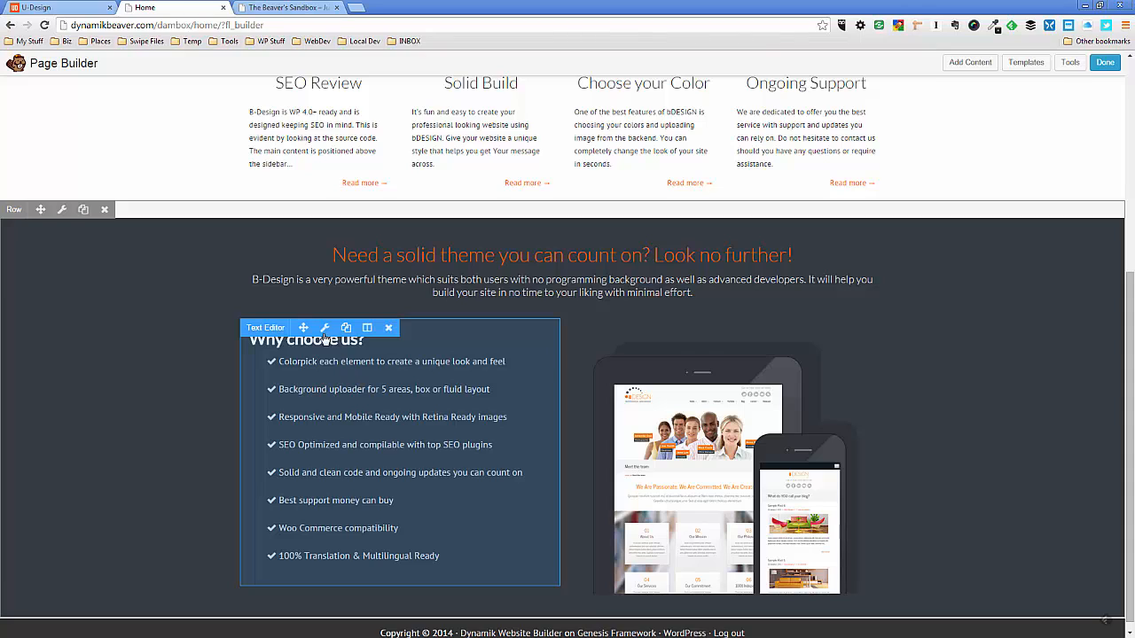
Reopen the "Why choose us?" text module for editing and select all its checklist lines
left_click(325, 337)
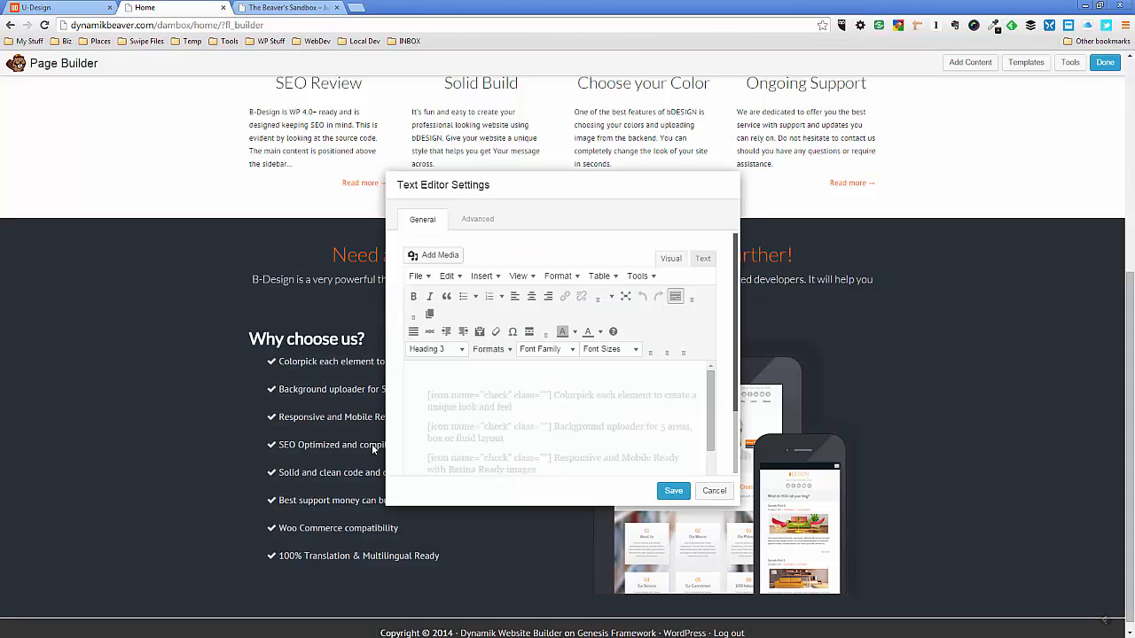
left_click(571, 405)
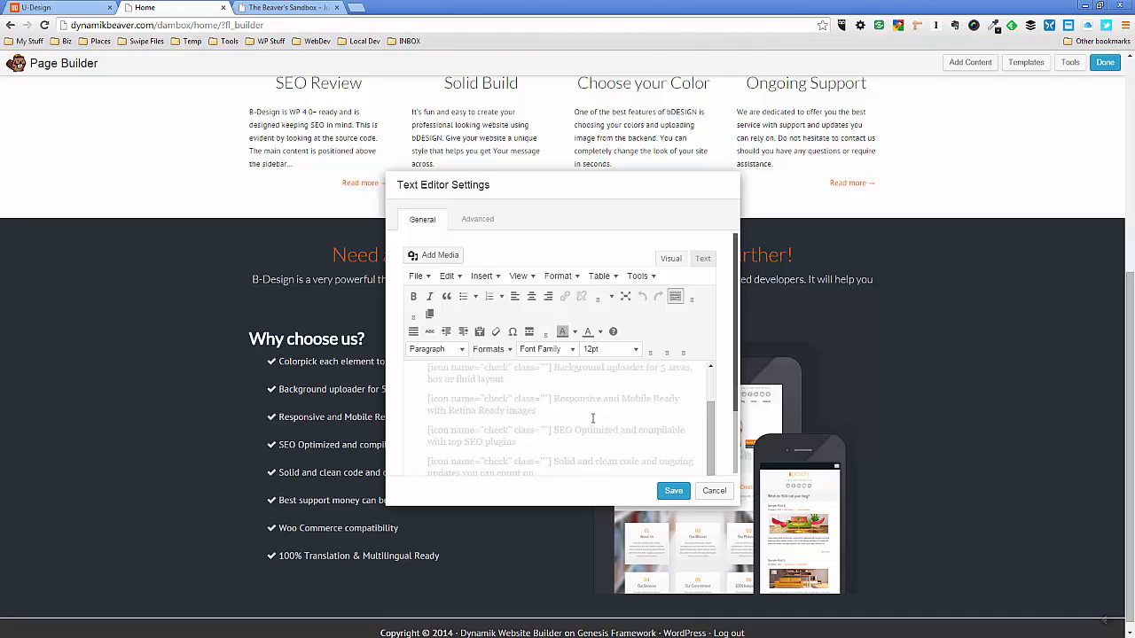
left_click_drag(423, 399, 588, 476)
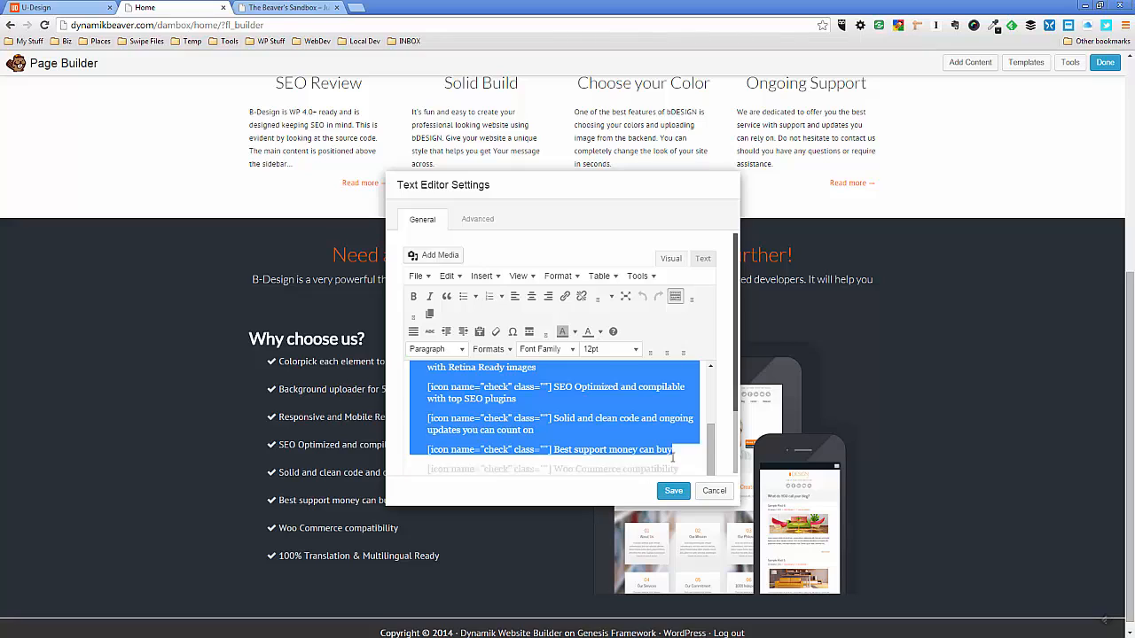
left_click(633, 350)
left_click(615, 389)
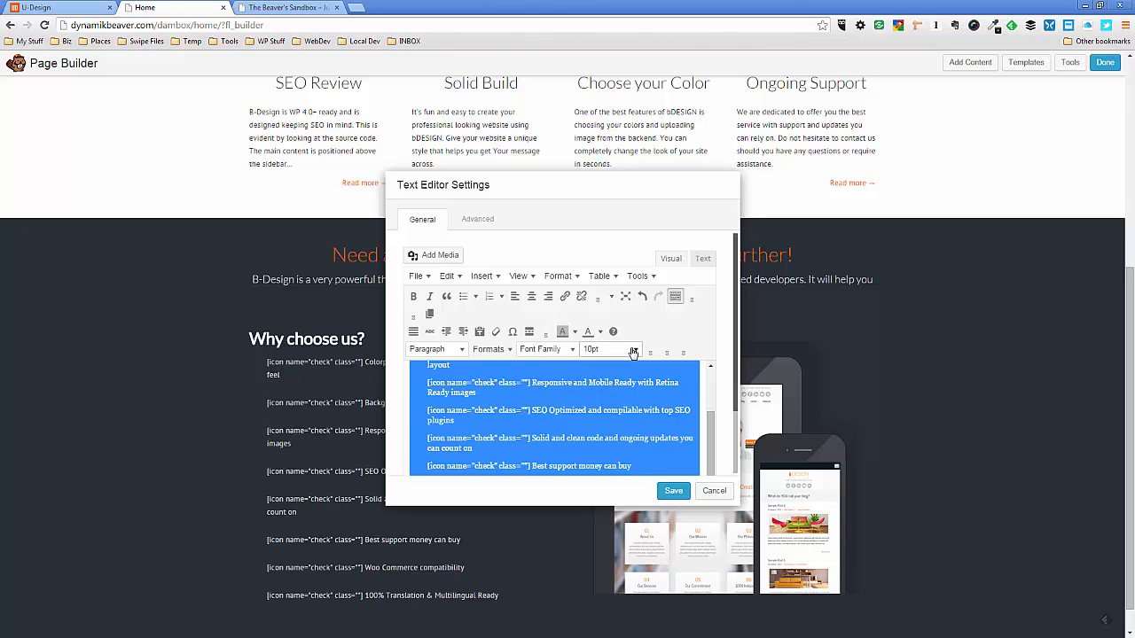
left_click(626, 349)
left_click(606, 406)
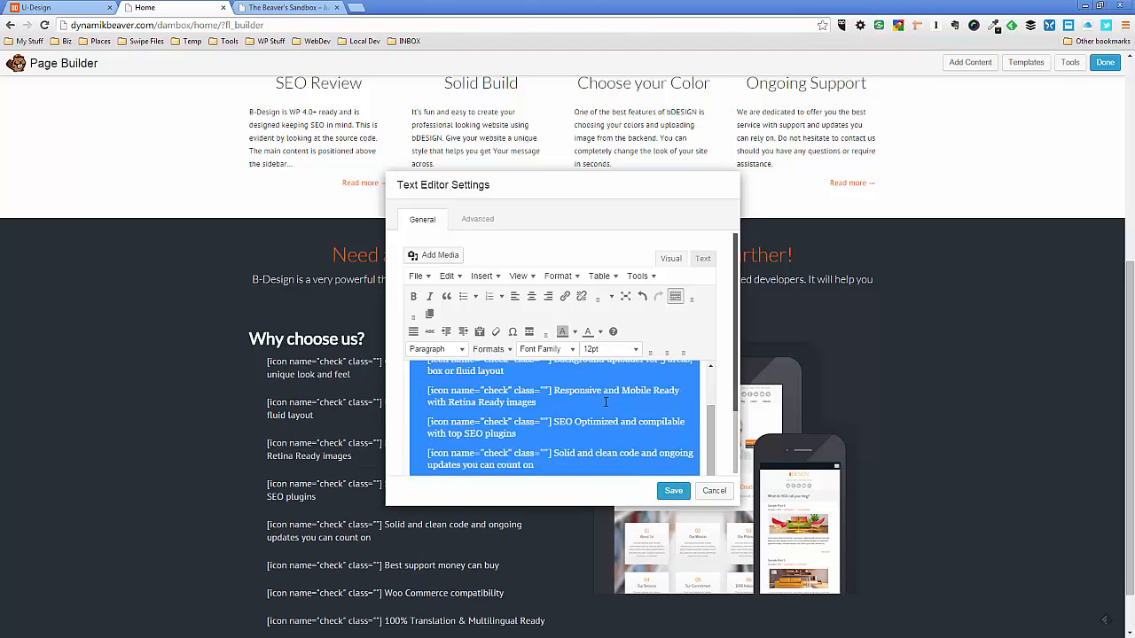
left_click(458, 351)
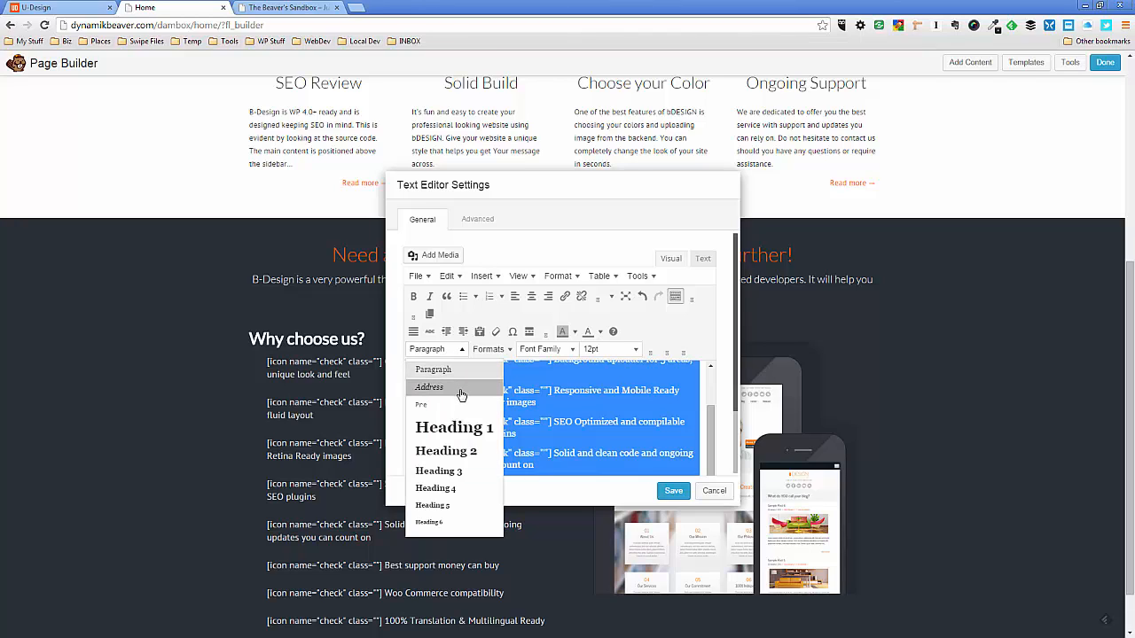
left_click(461, 390)
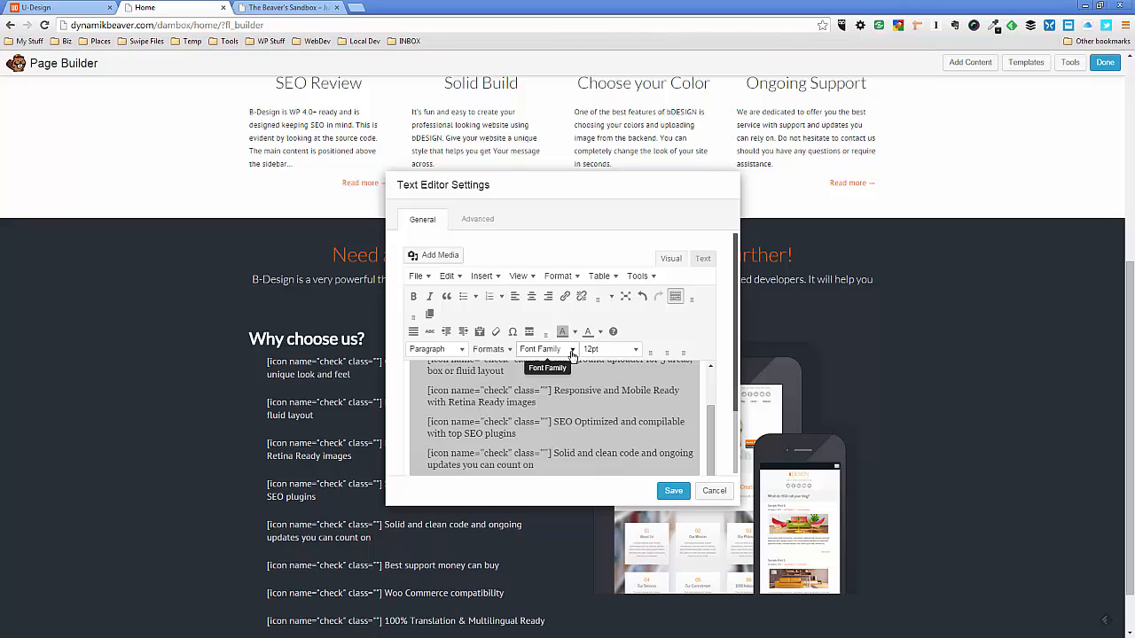
Make the selected checklist lines bold, save the module and check the result against the U-Design page
left_click(413, 296)
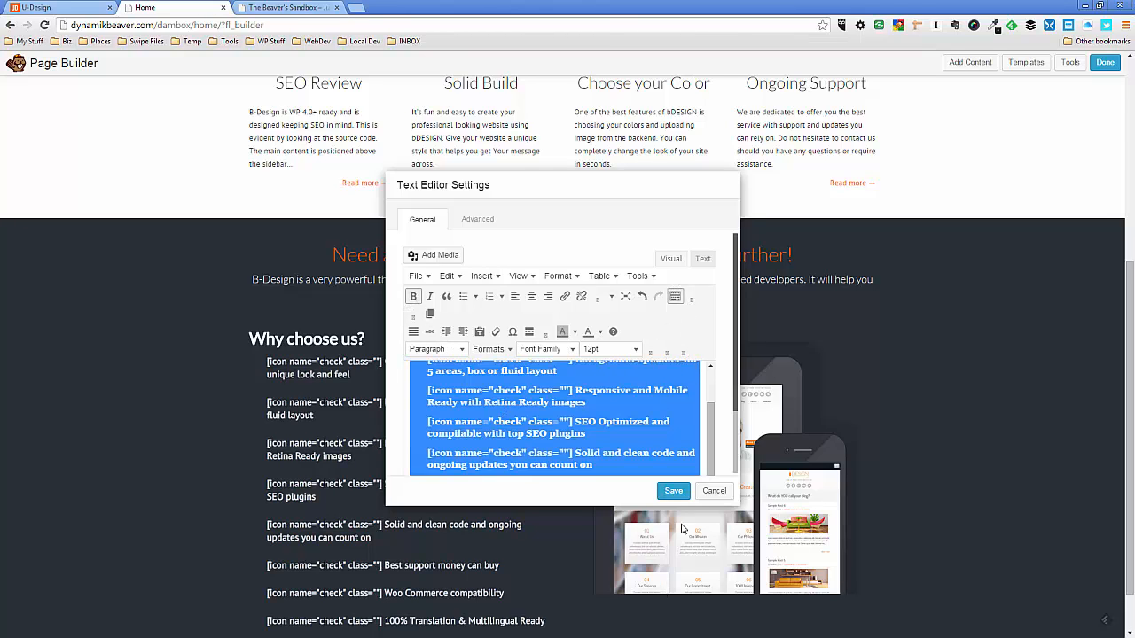
left_click(674, 490)
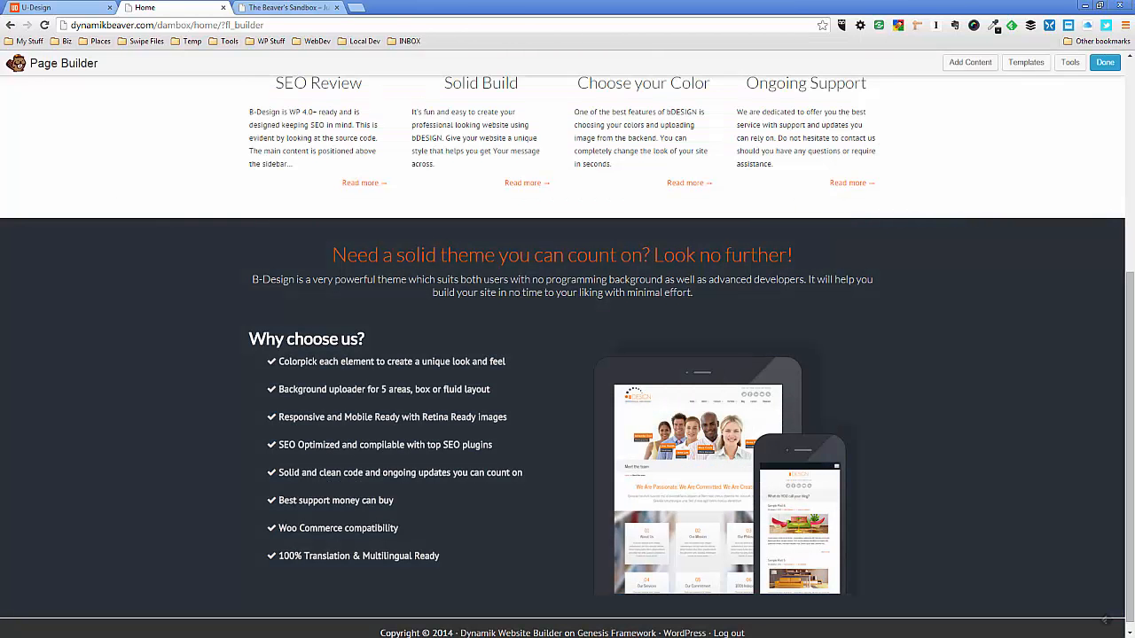
left_click(74, 9)
left_click(159, 8)
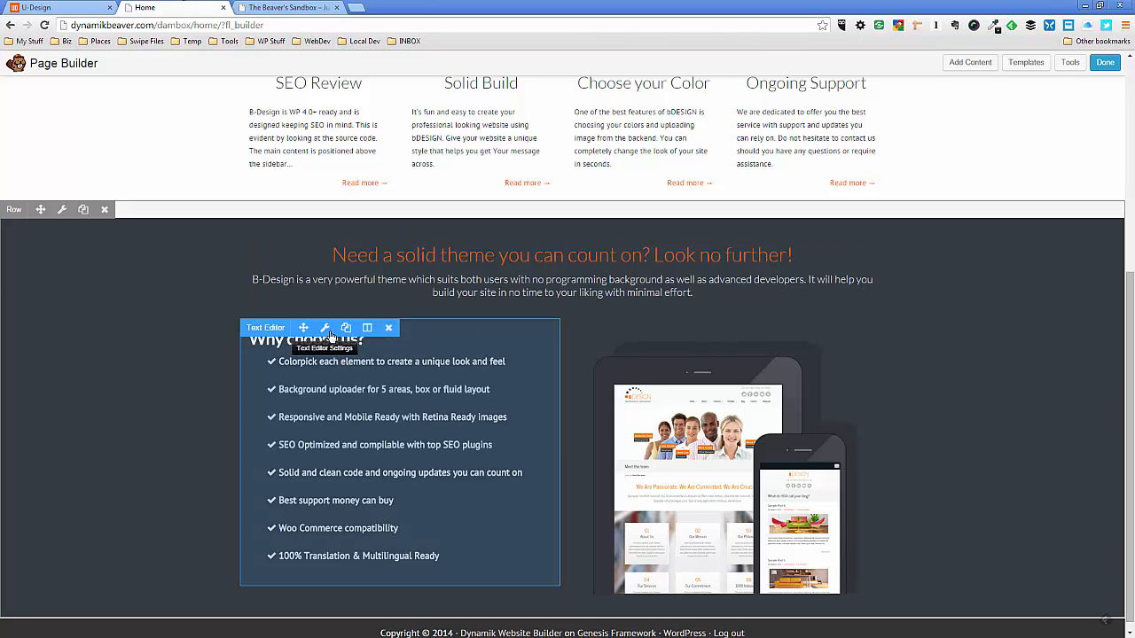
Italicise all the checklist lines in the "Why choose us?" module, save it and view the U-Design page for comparison
left_click(362, 376)
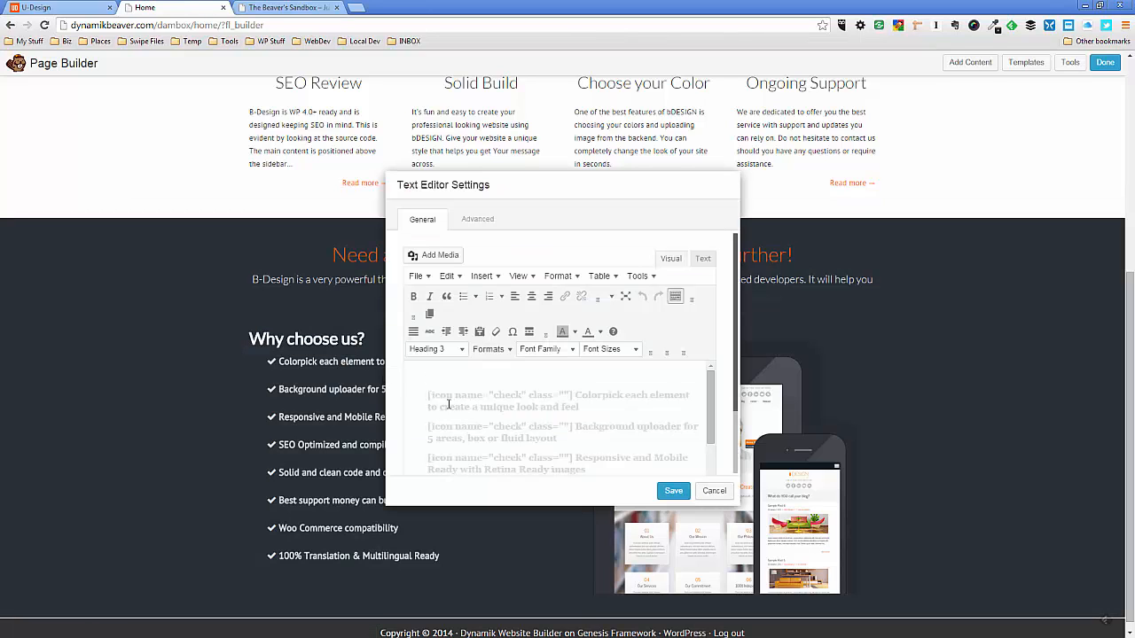
left_click_drag(429, 399, 599, 541)
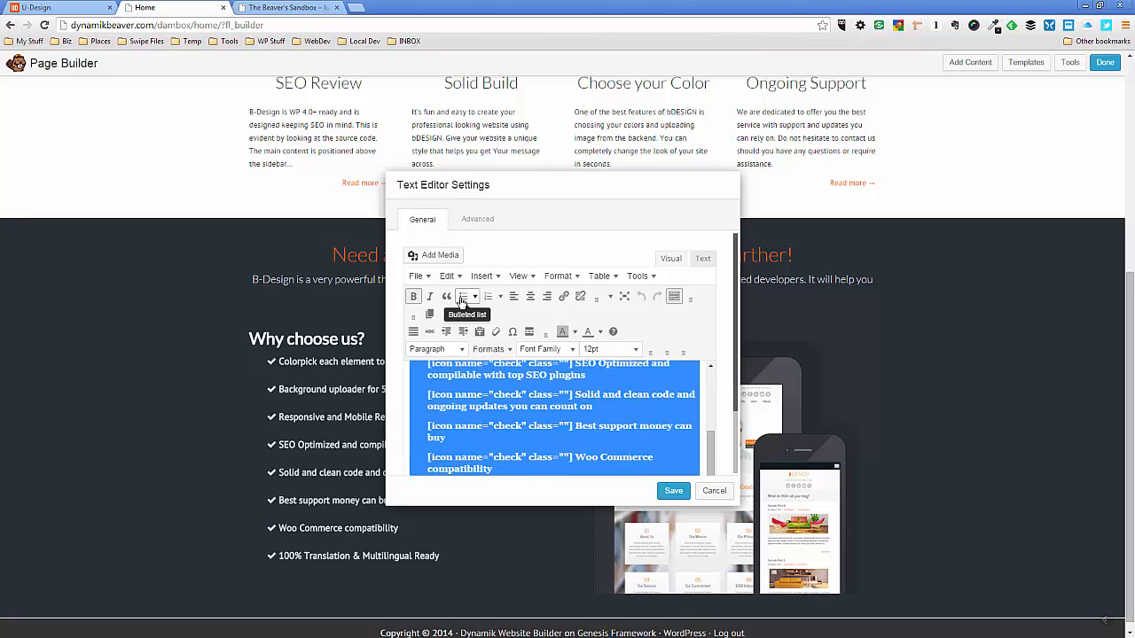
left_click(429, 298)
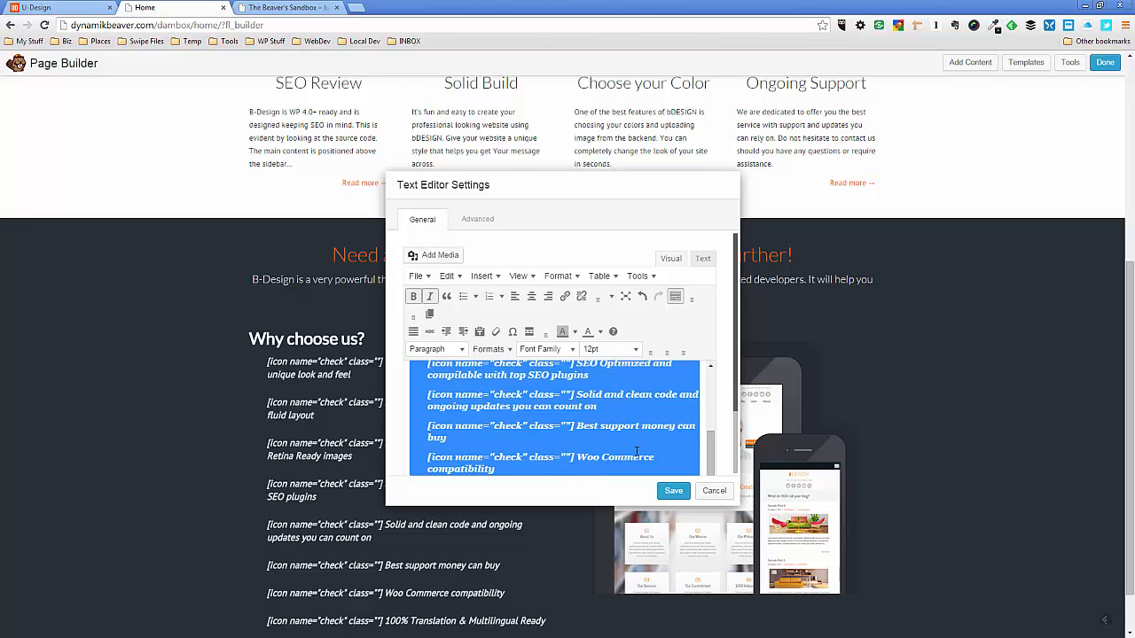
left_click(673, 493)
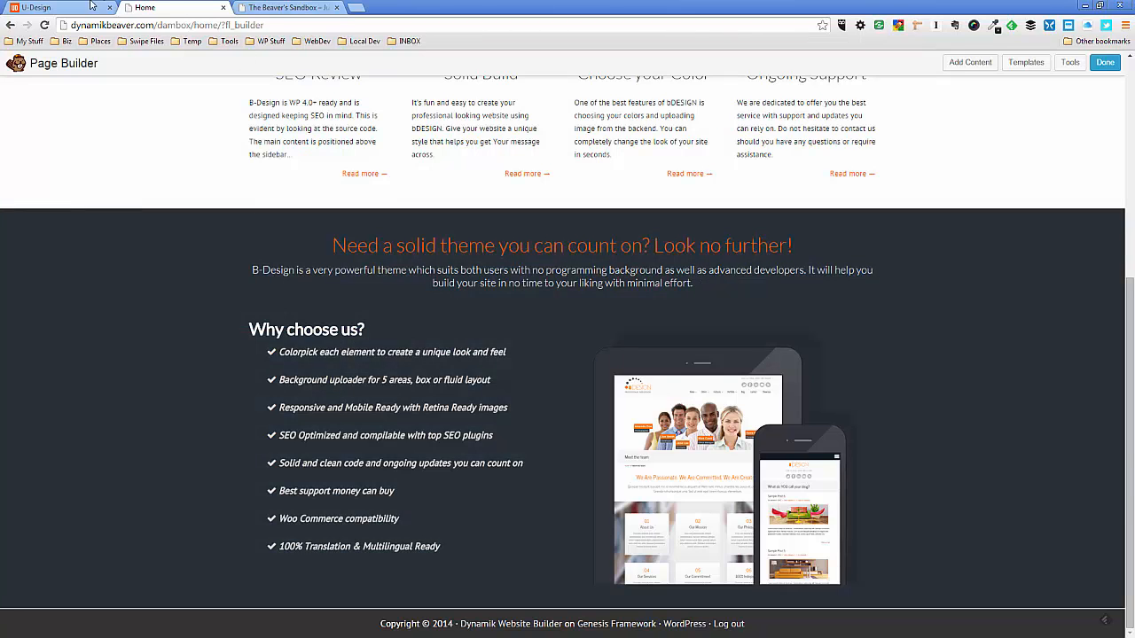
left_click(75, 6)
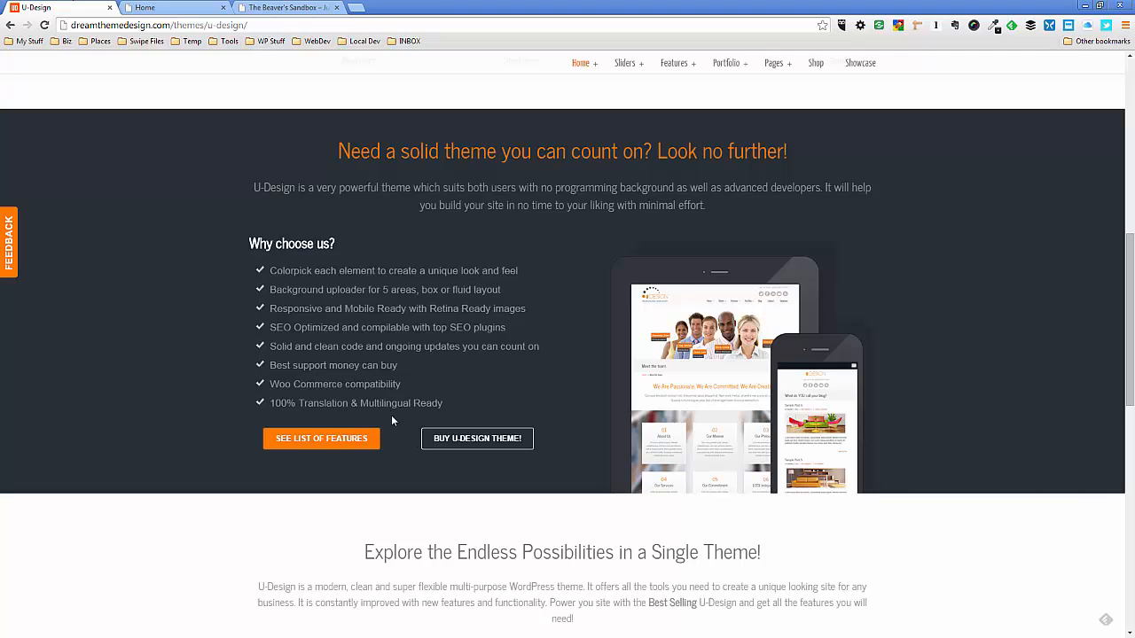
Return to the Home page builder and add a Button module below the "Why choose us?" checklist
left_click(158, 7)
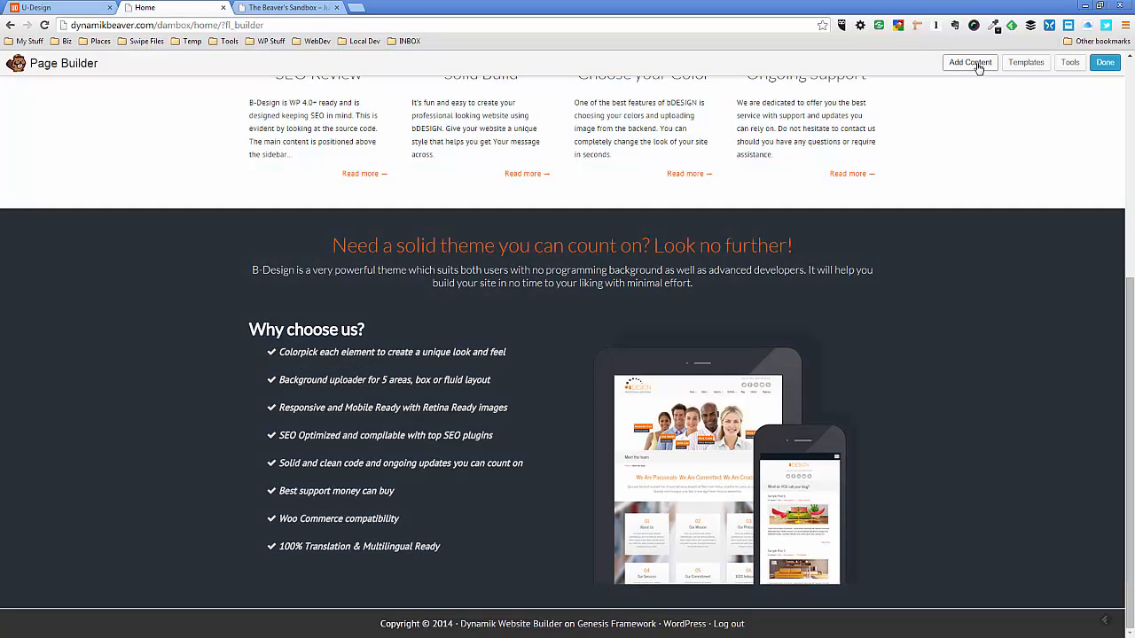
left_click(970, 62)
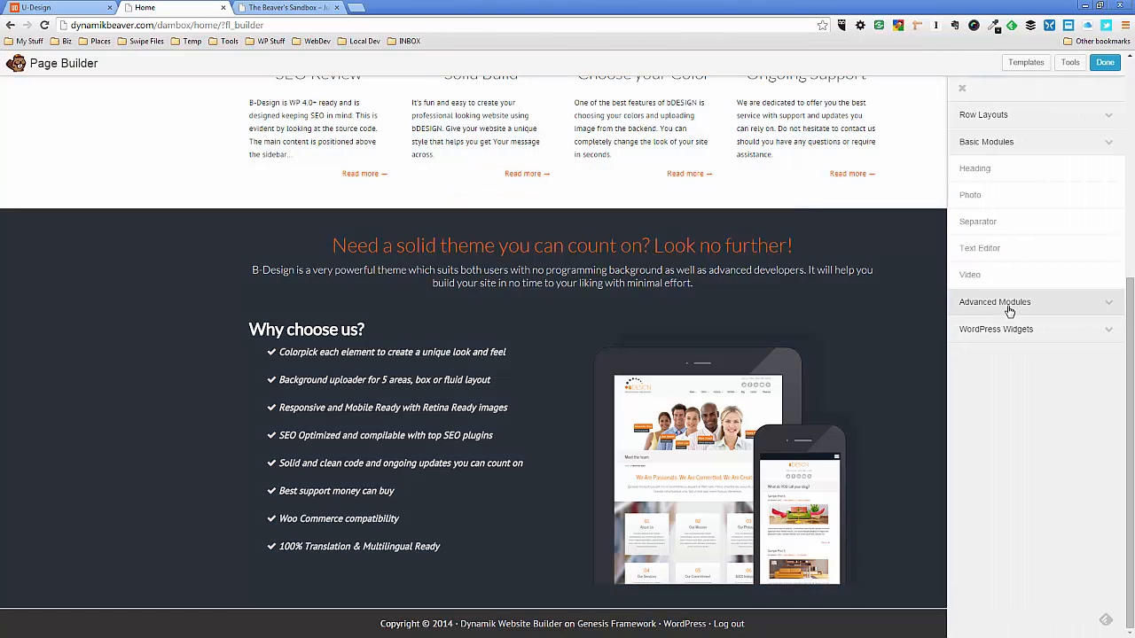
left_click(1008, 306)
left_click_drag(980, 222, 360, 593)
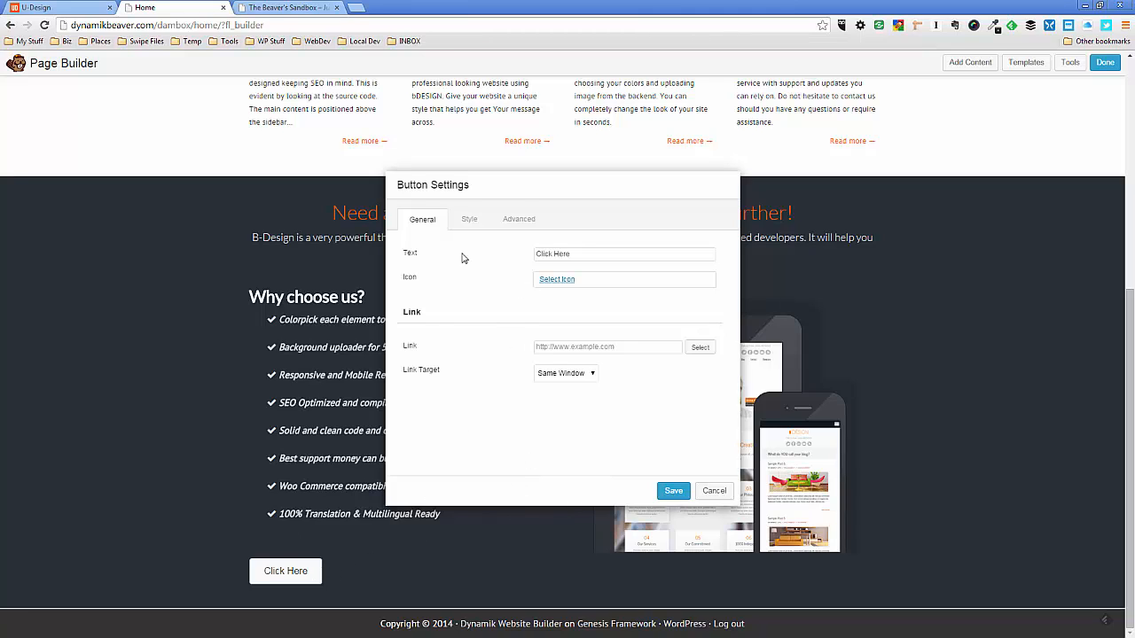
Review the new button's style options and compare them with the buttons on the U-Design reference page
left_click(471, 223)
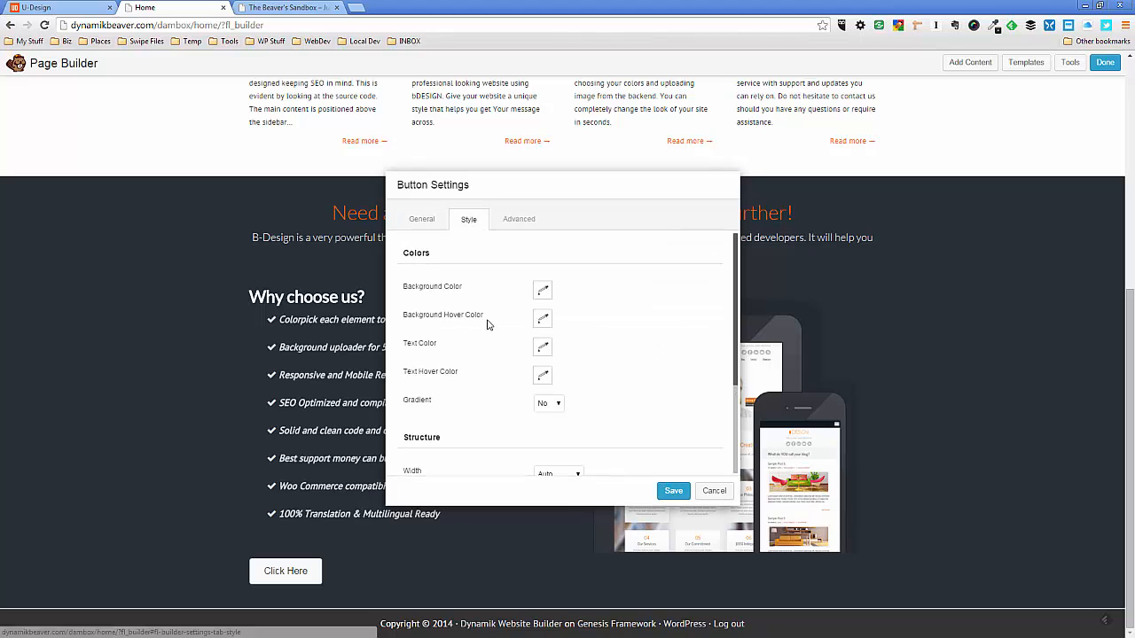
scroll(489, 327, "down", 2)
scroll(492, 328, "up", 2)
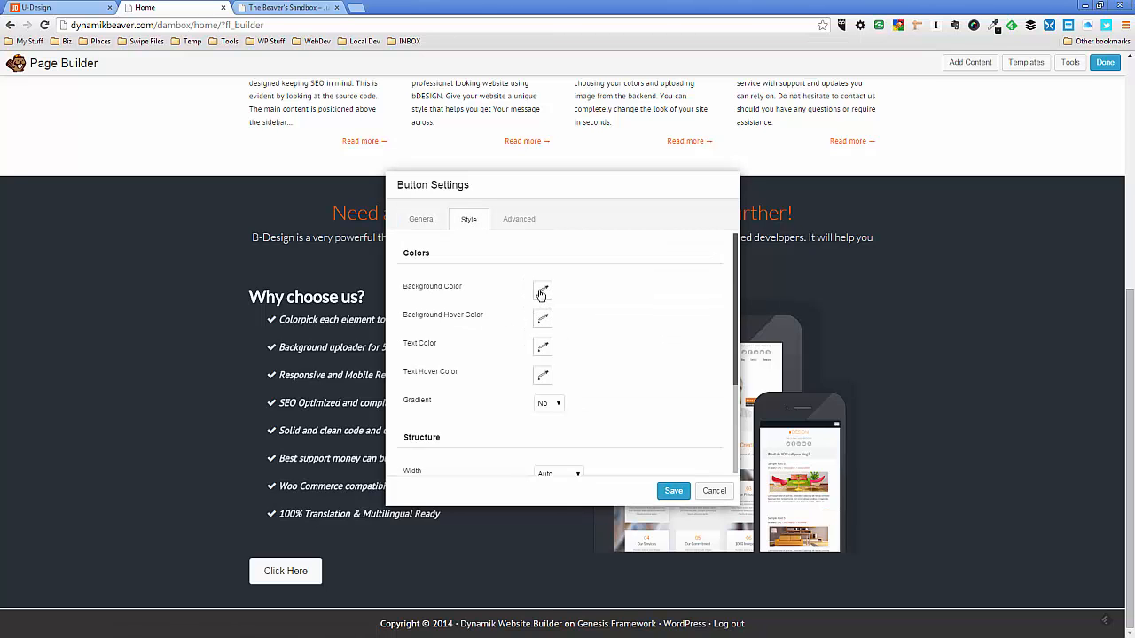
left_click(76, 8)
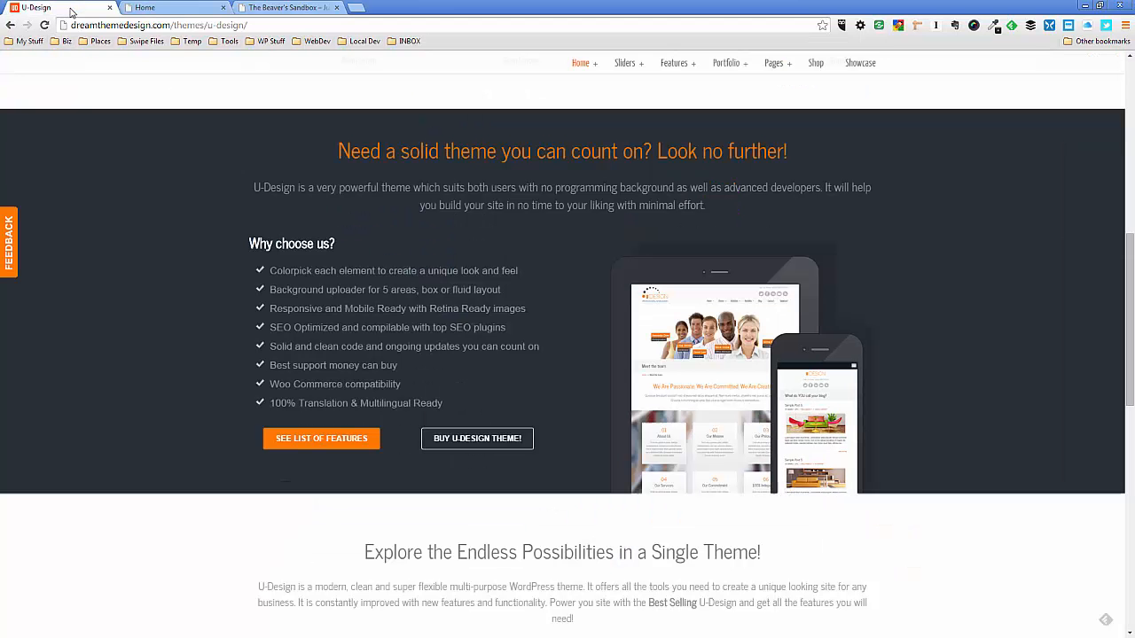
left_click(204, 8)
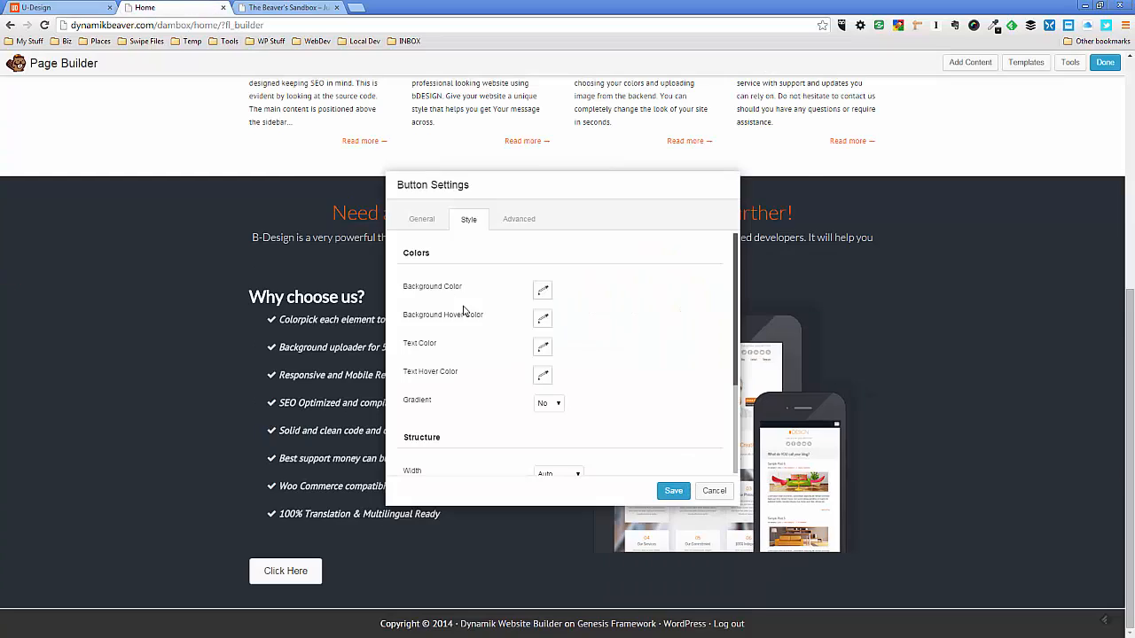
Open the button's background color for editing and try the eyedropper extension on the U-Design page, returning to the Home page
left_click(542, 296)
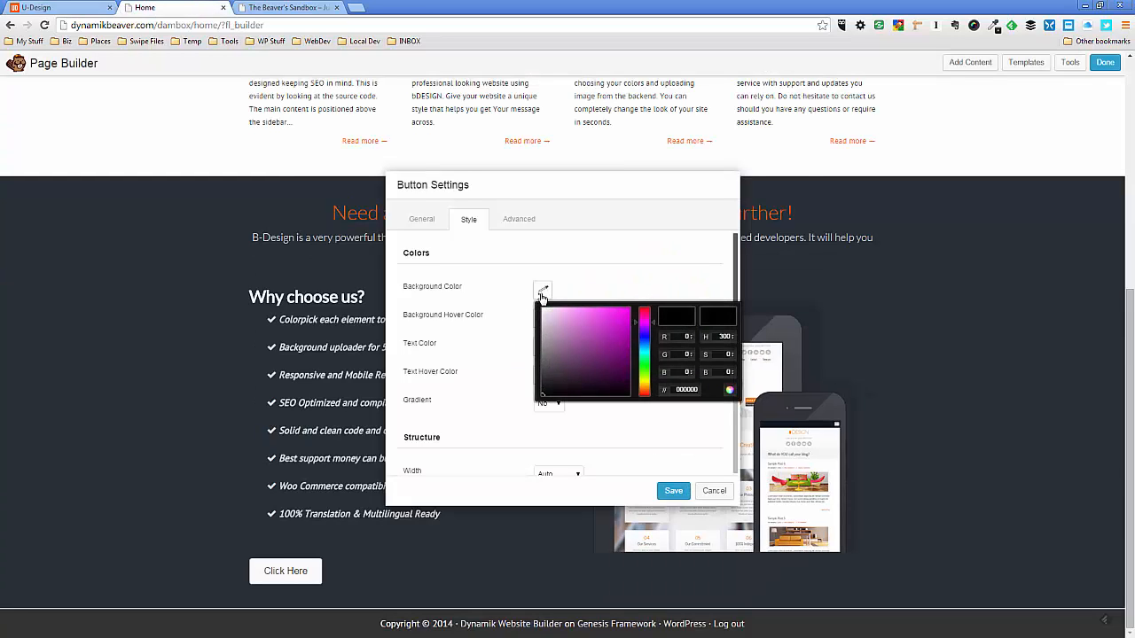
left_click(543, 295)
left_click(542, 295)
left_click(88, 10)
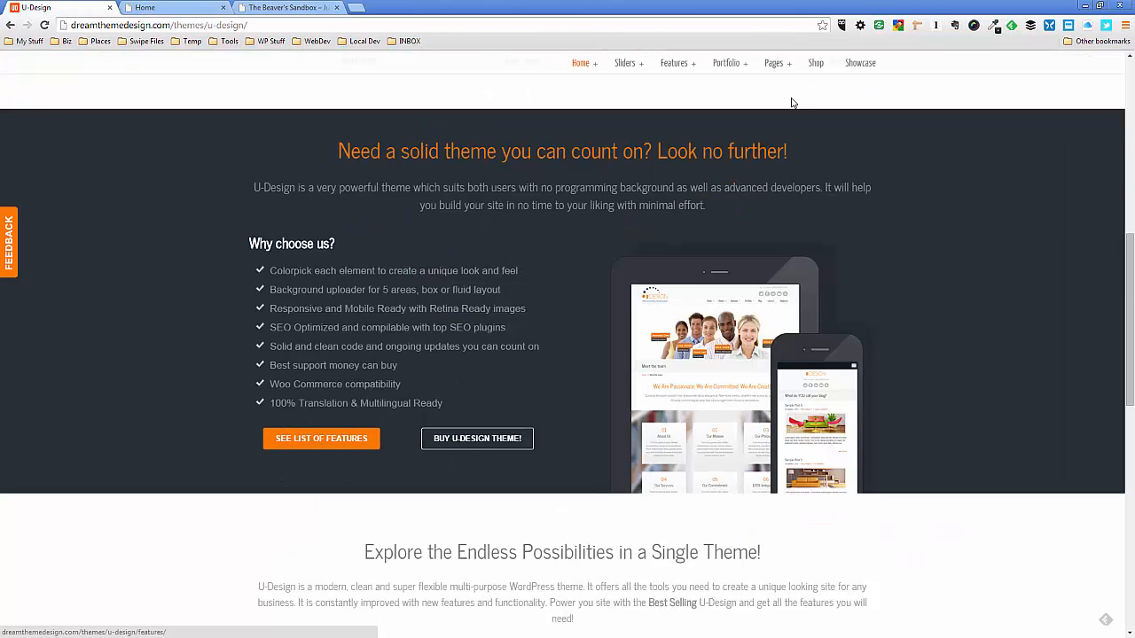
left_click(993, 25)
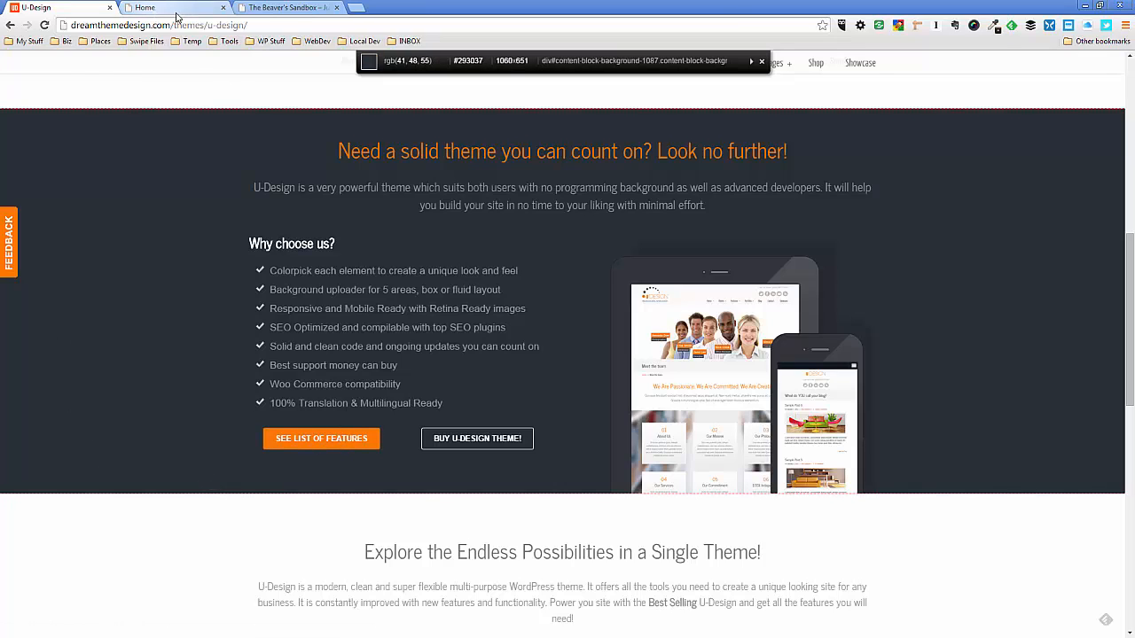
key("Escape")
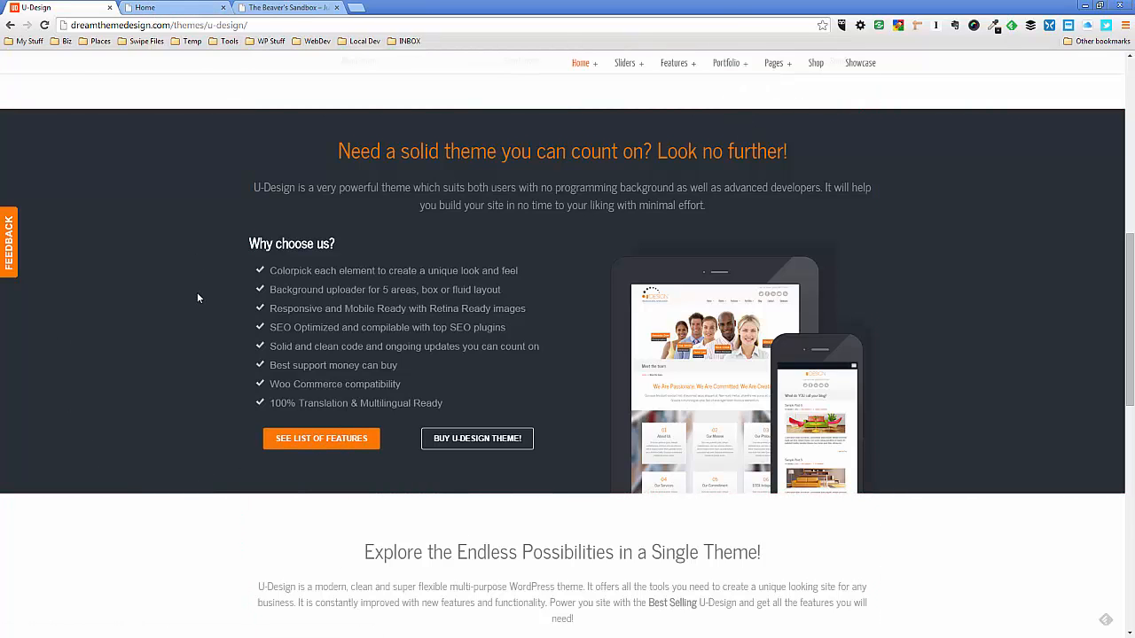
left_click(228, 12)
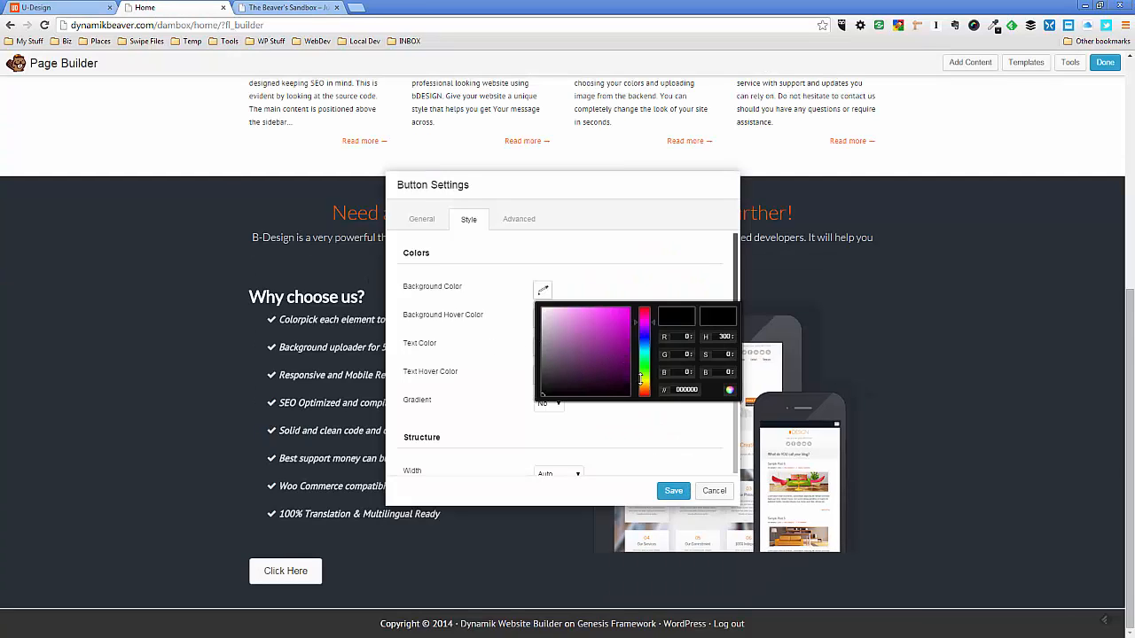
Set the button's background color to f26522
double_click(676, 388)
type("f265")
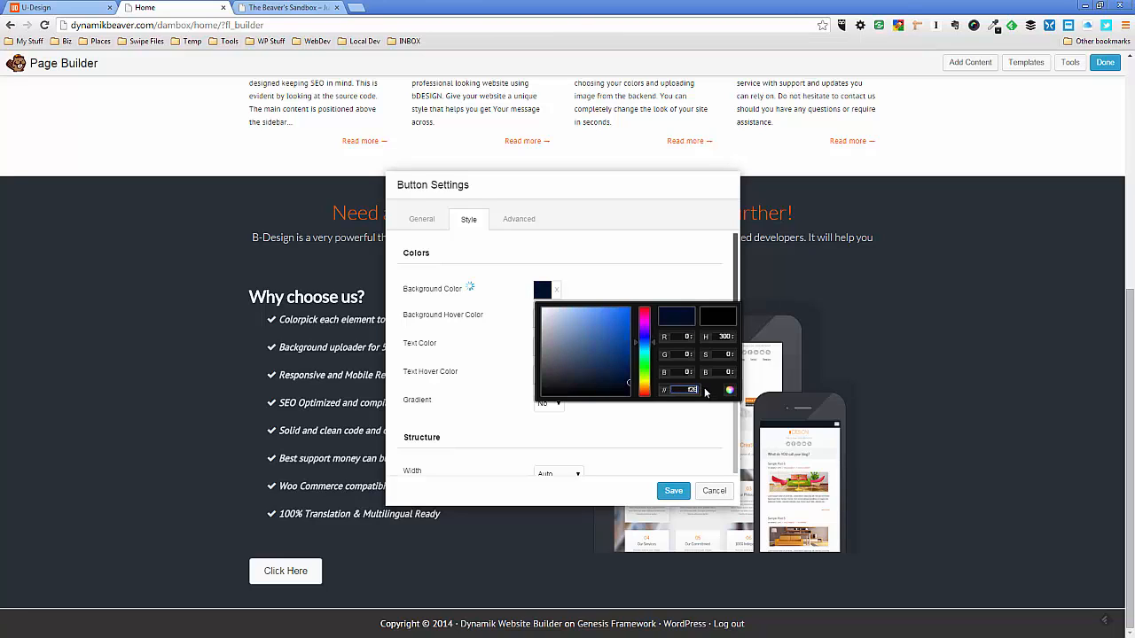
type("2f")
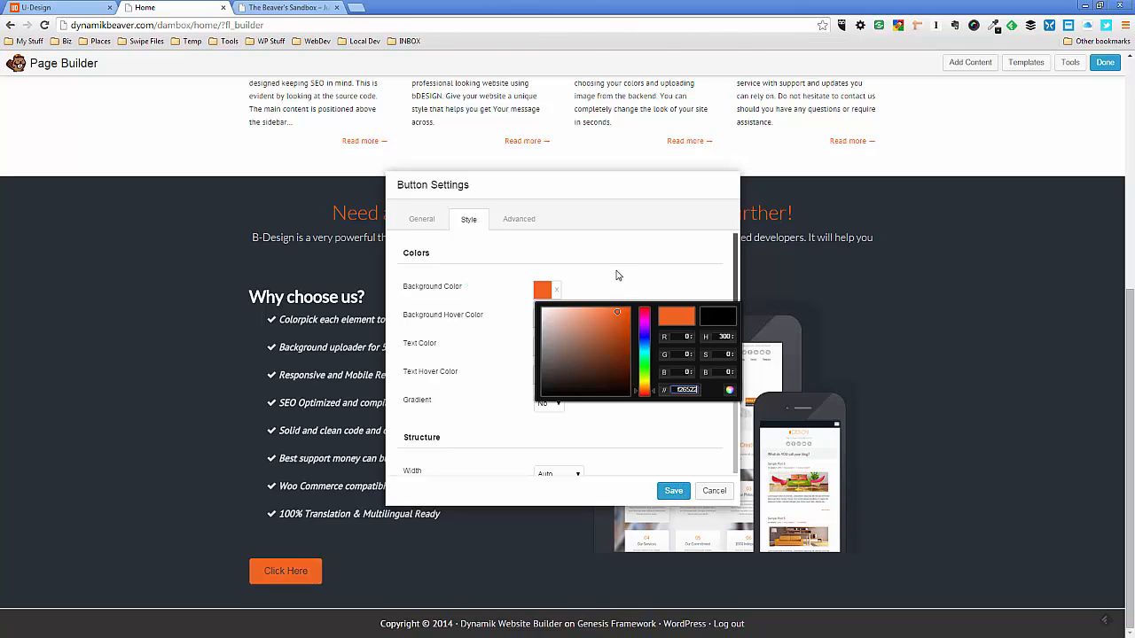
left_click(618, 275)
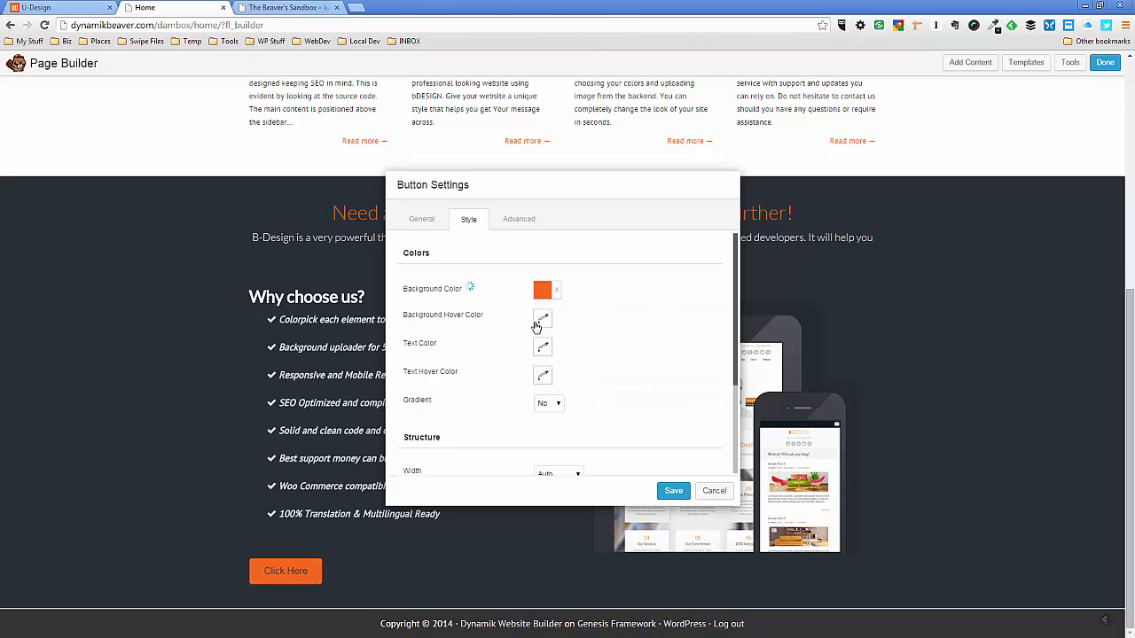
Check the U-Design buttons again and open the new button's background hover color for editing
left_click(53, 7)
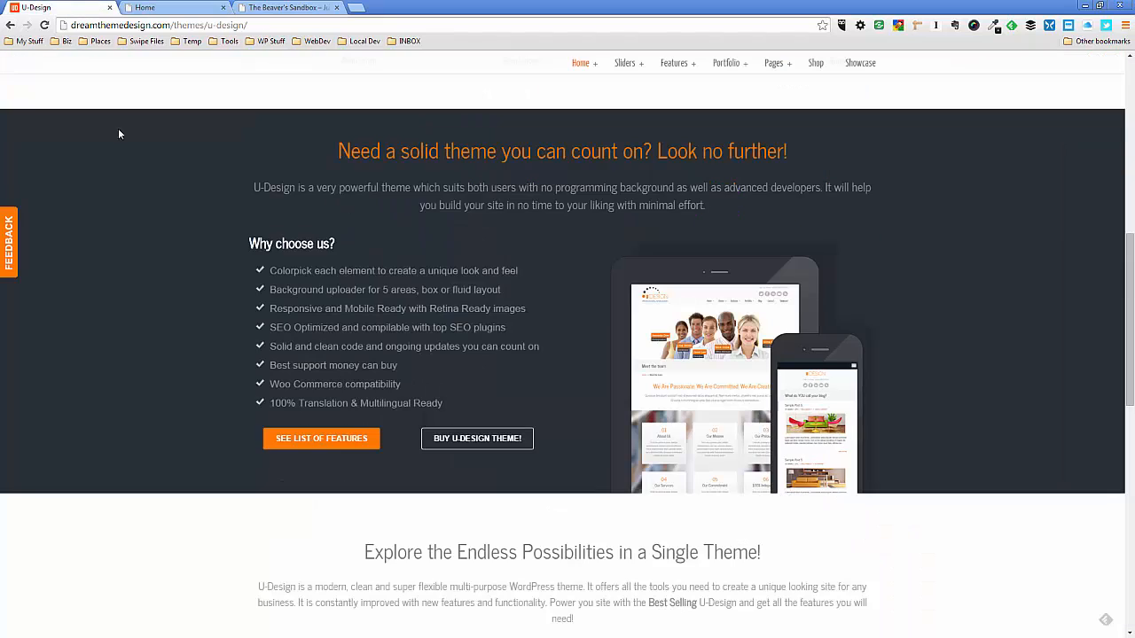
left_click(173, 8)
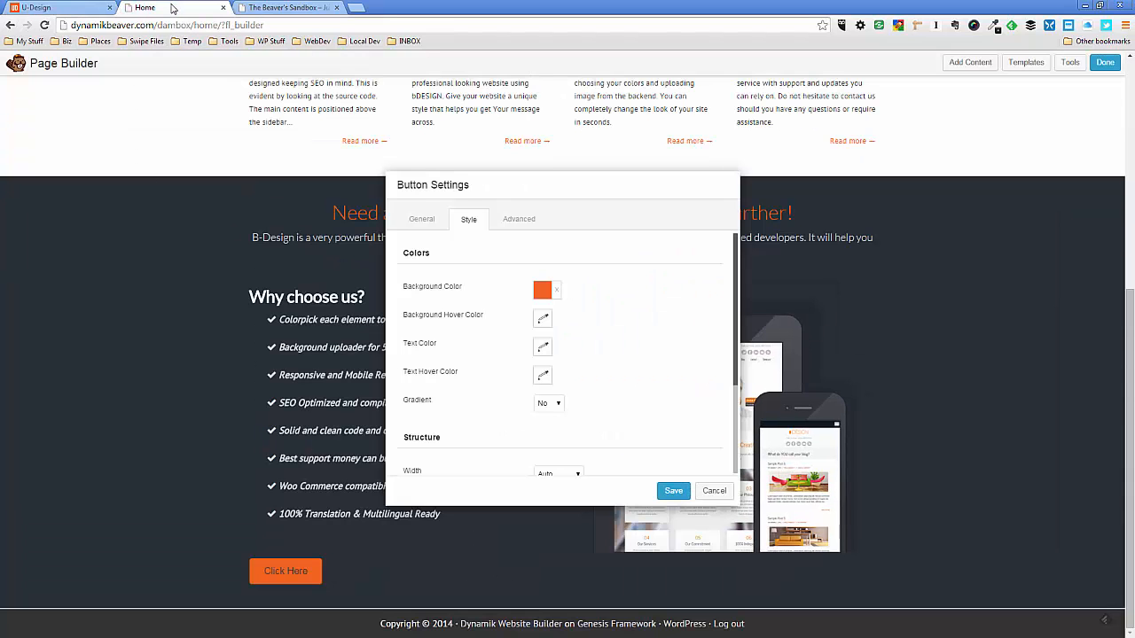
left_click(544, 321)
double_click(687, 418)
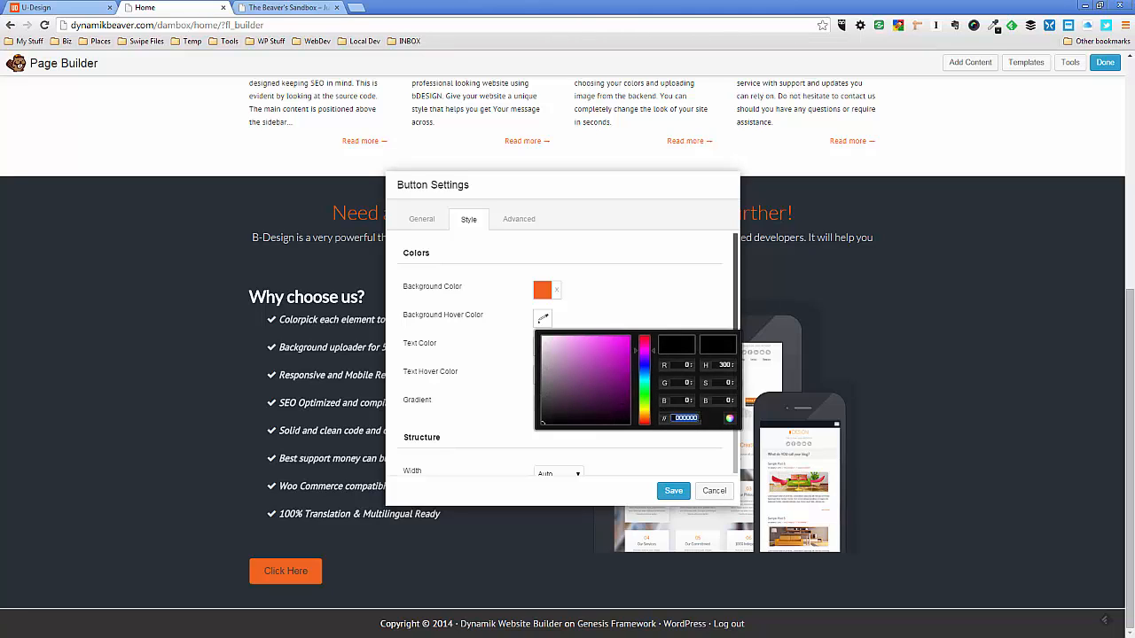
type("<h2><s")
key("ctrl+z")
type("<h2><sp")
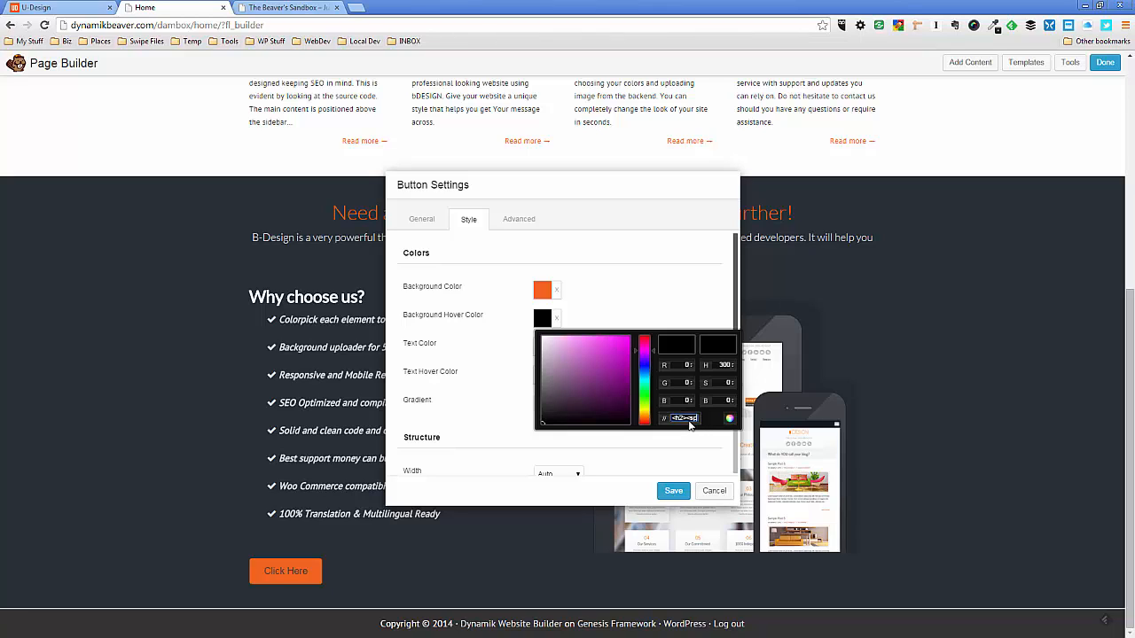
key("ctrl+z")
Enter f26522 as the button's background hover color and darken it to c9541e
type("f25")
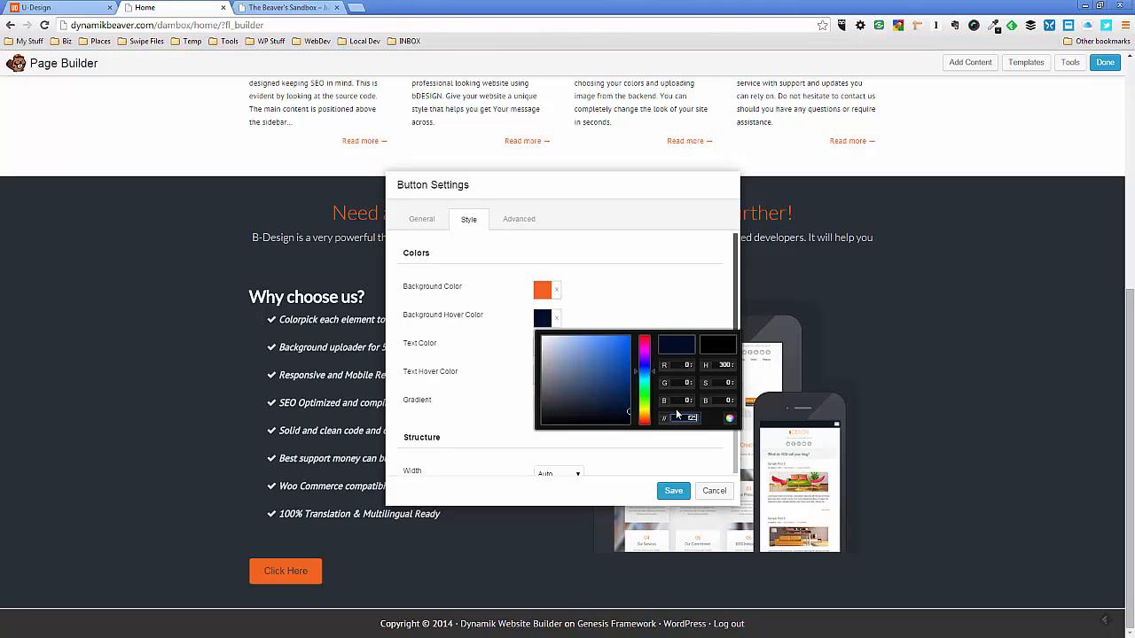
key("BackSpace")
type("6522")
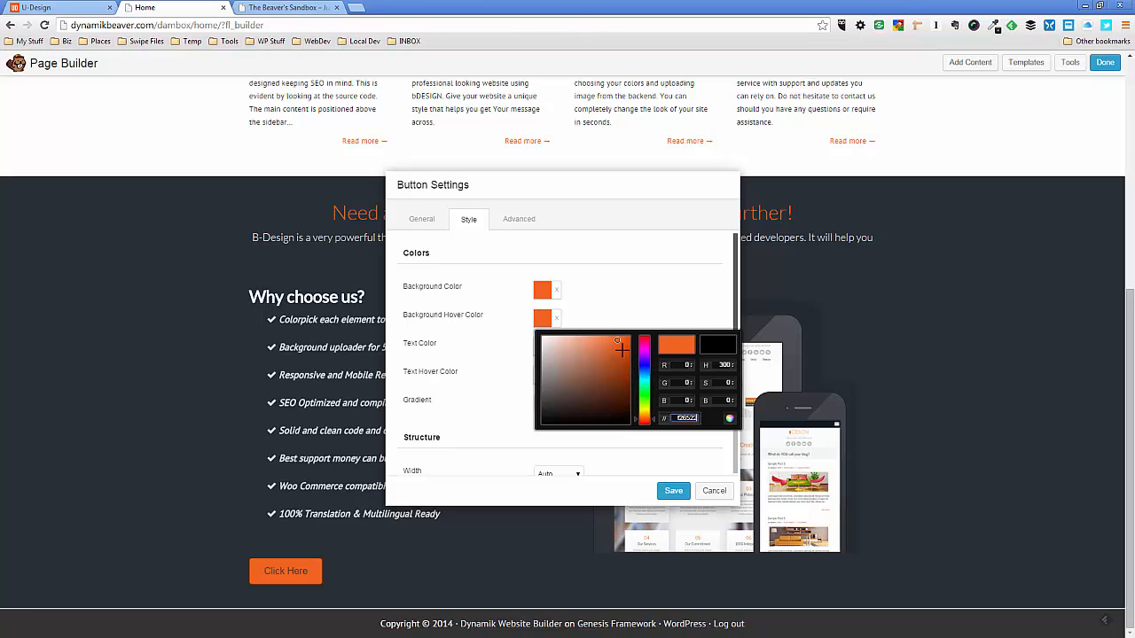
left_click(617, 341)
left_click_drag(616, 342, 616, 355)
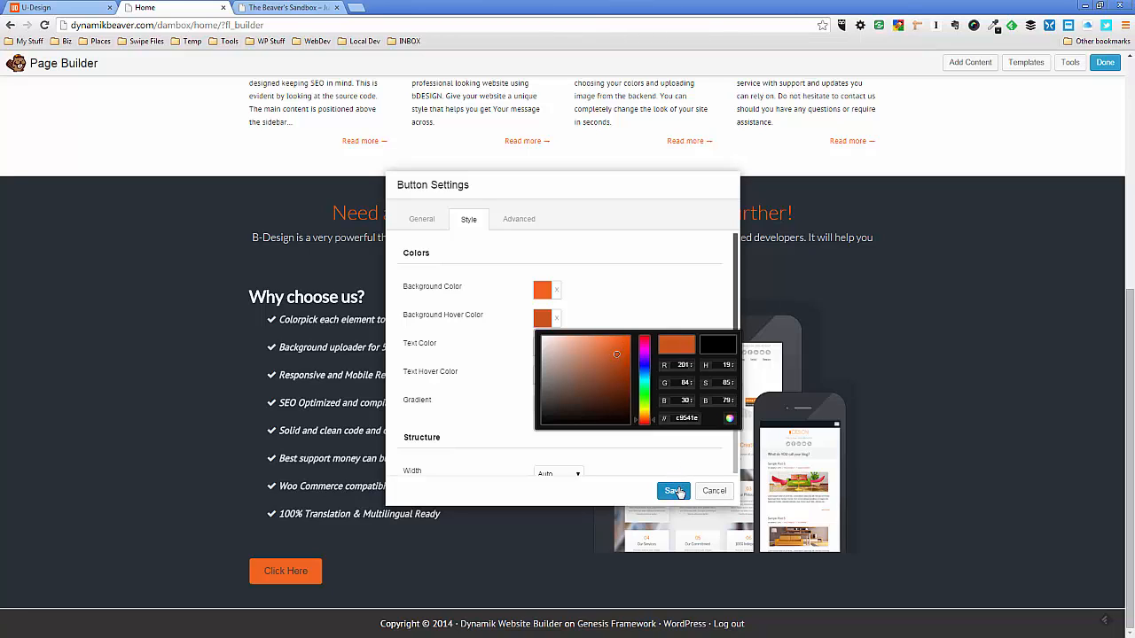
left_click(672, 310)
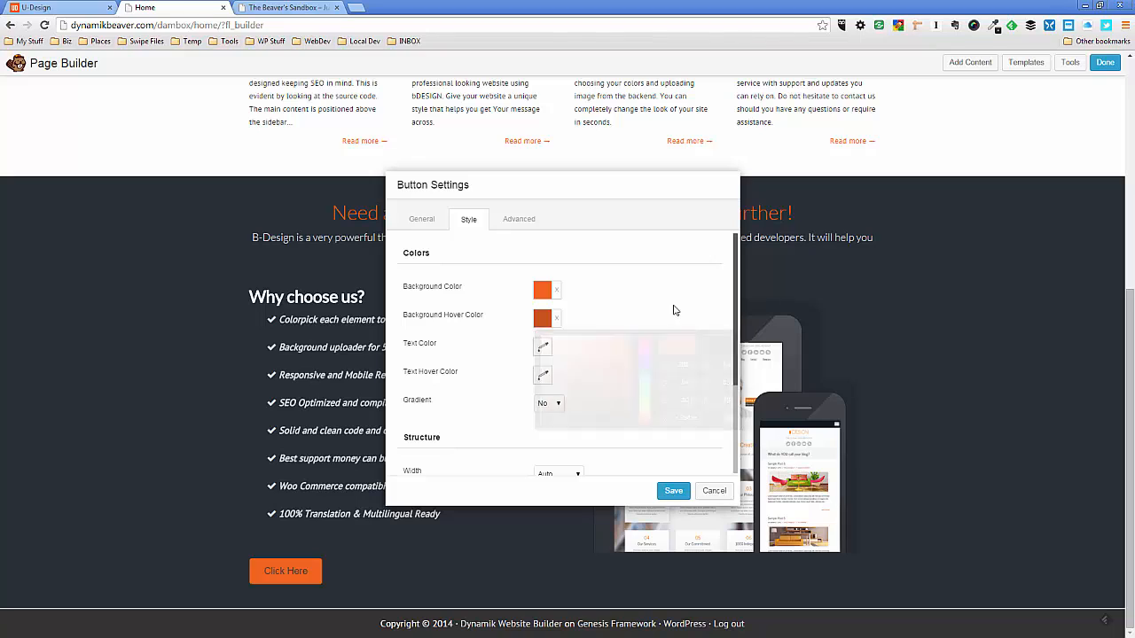
Set both the text color and the text hover color of the button to white
left_click(543, 351)
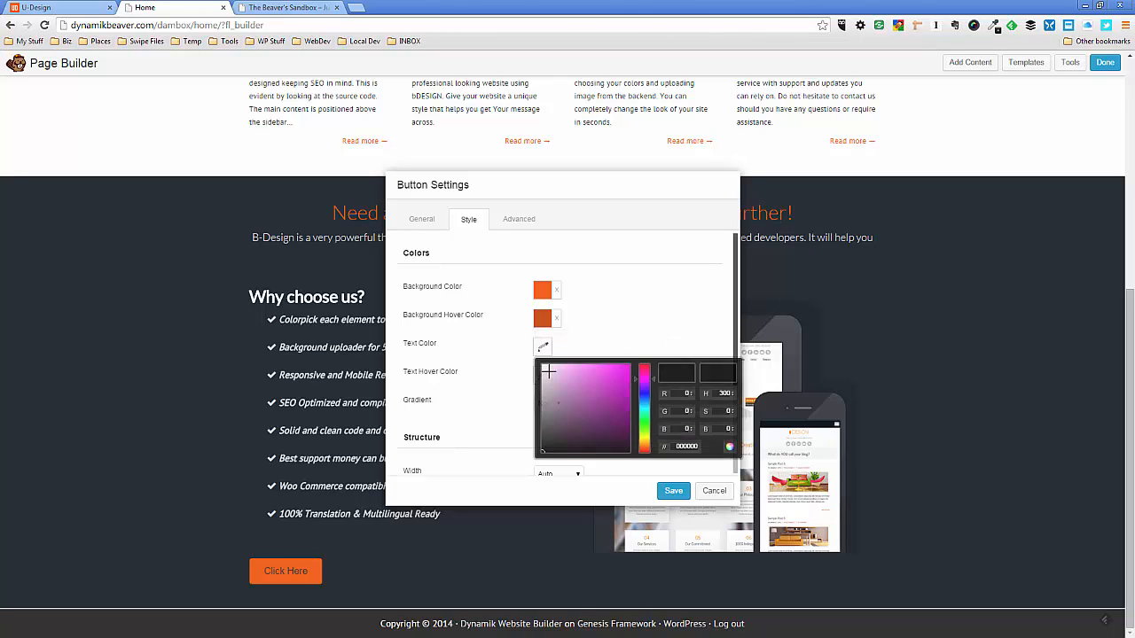
left_click(611, 314)
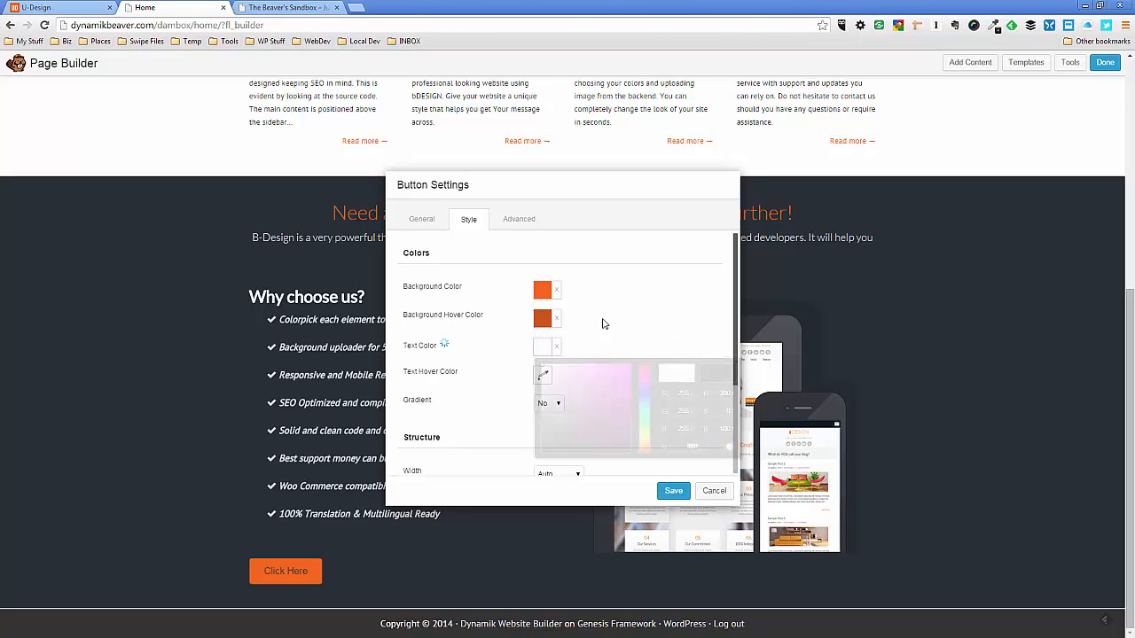
left_click(543, 374)
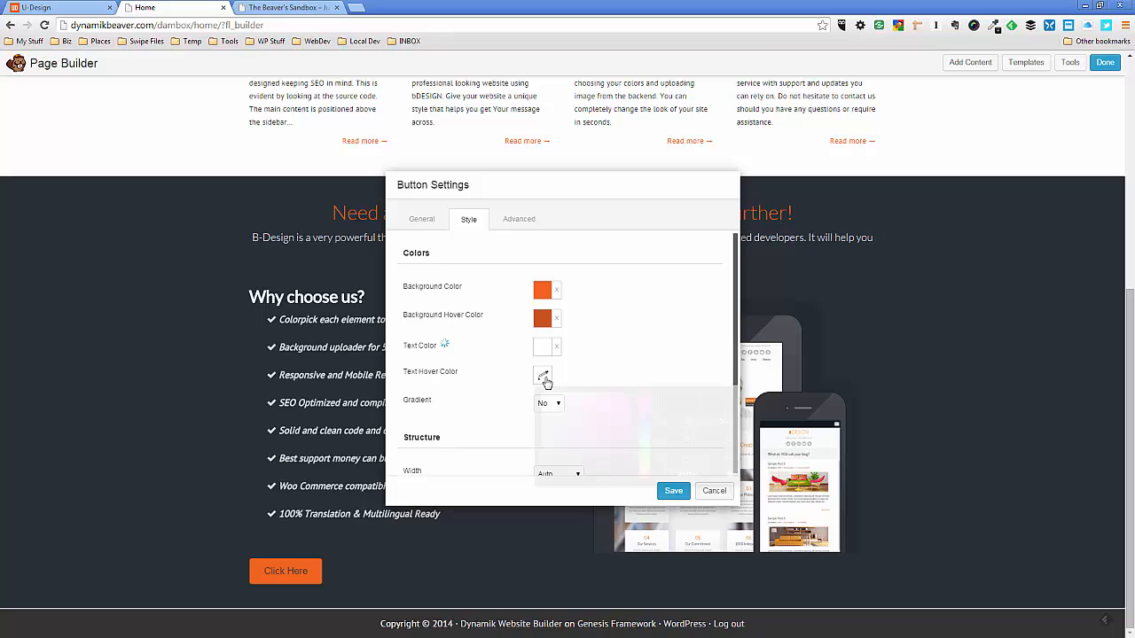
left_click(618, 313)
Examine the button's gradient, width, alignment, font size, padding and corner settings against the U-Design buttons
scroll(612, 396, "down", 1)
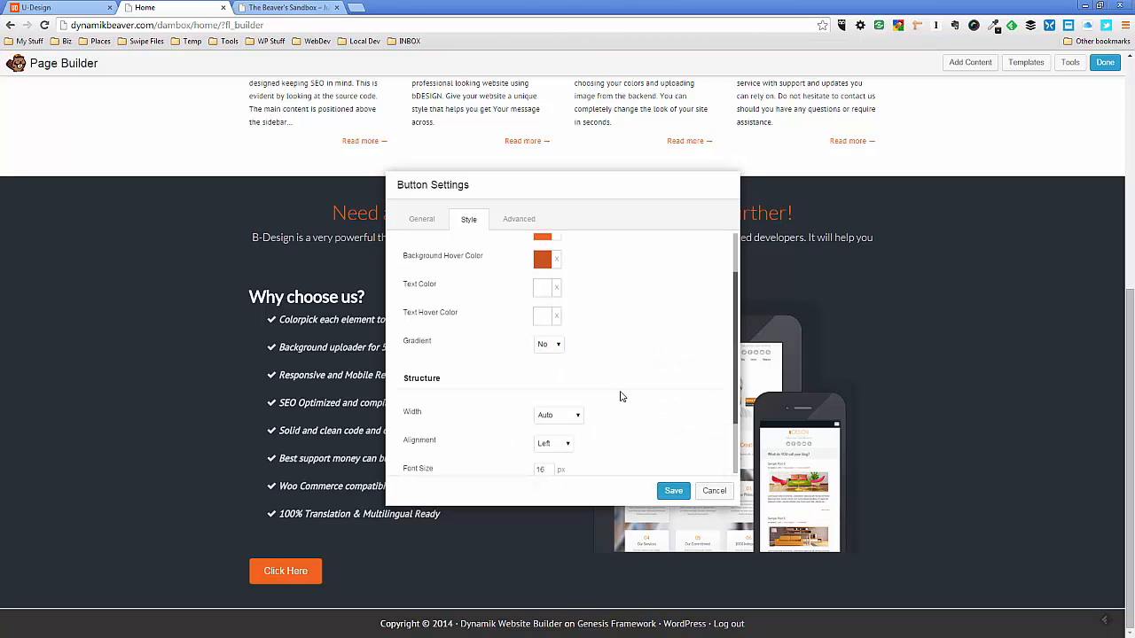
scroll(620, 396, "down", 1)
left_click(76, 8)
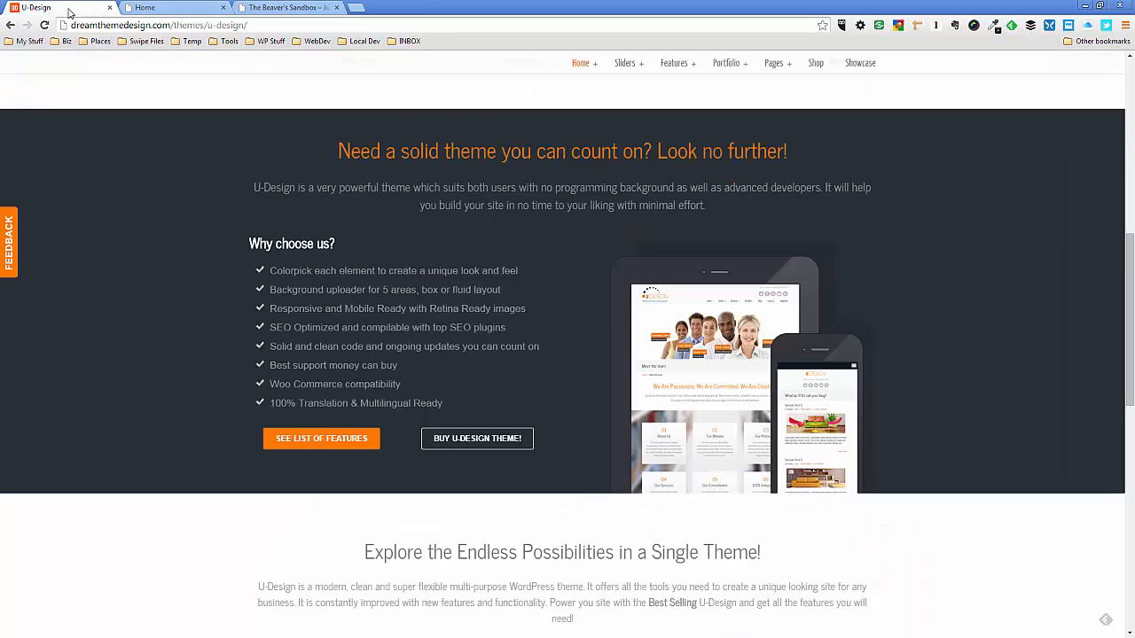
left_click(133, 8)
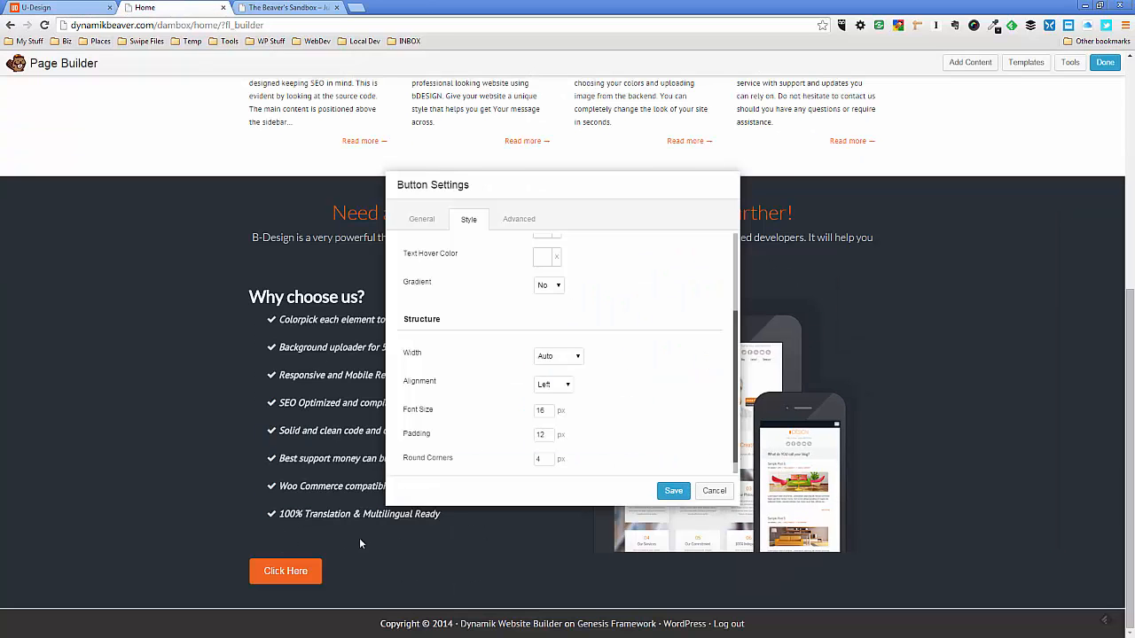
left_click(76, 7)
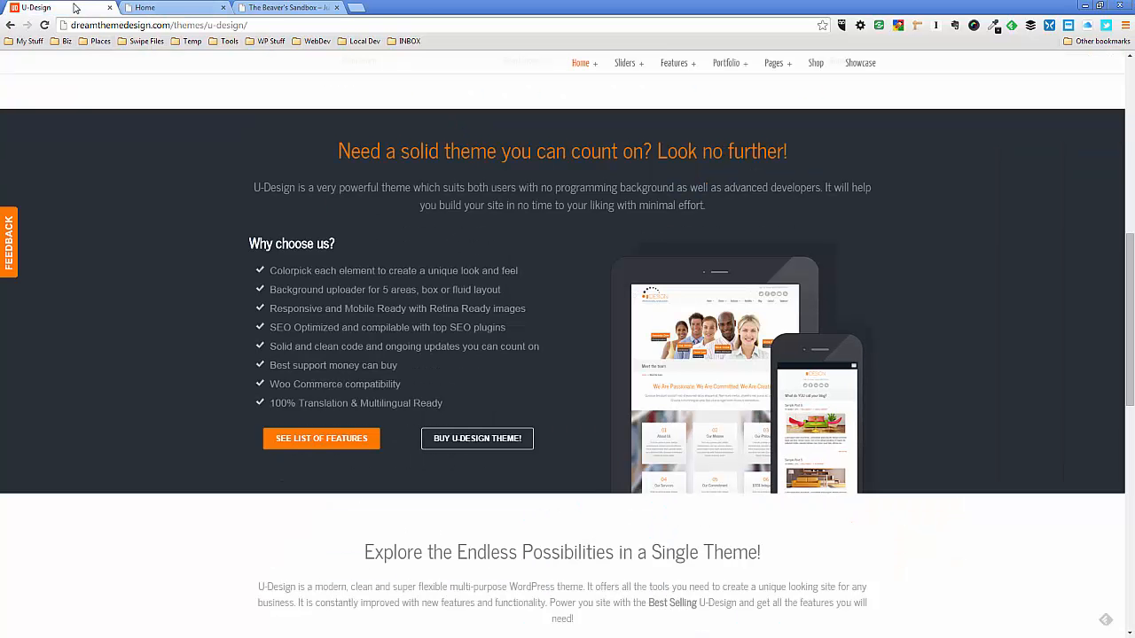
left_click(141, 8)
scroll(600, 414, "down", 1)
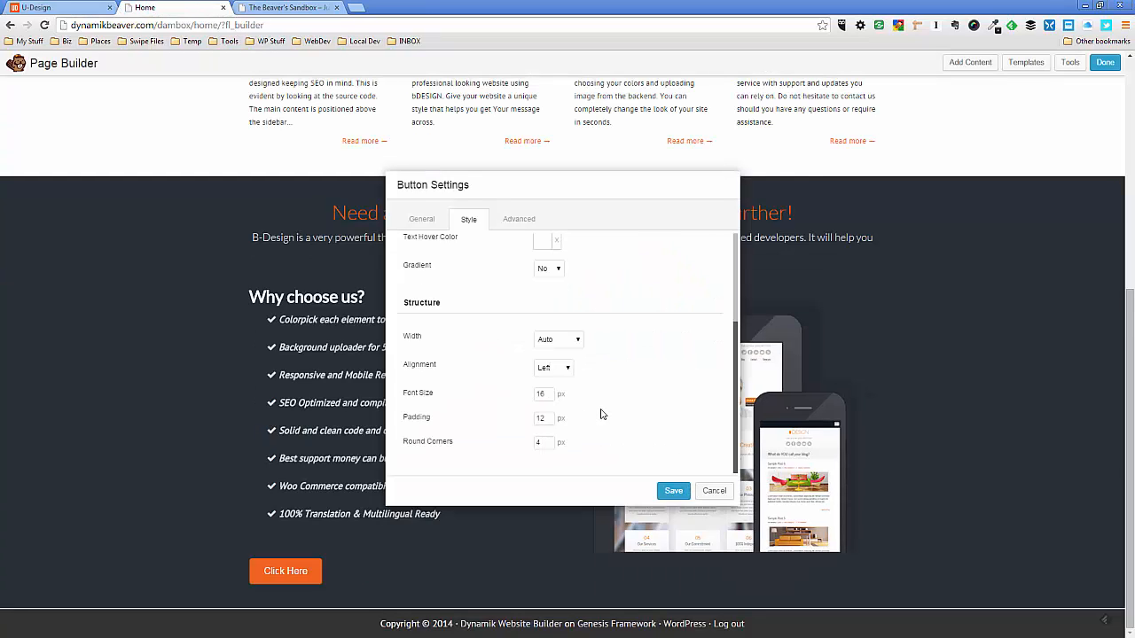
scroll(600, 414, "up", 3)
Change the text of the orange button below the checklist to SEE LIST OF FEATURES
left_click(422, 219)
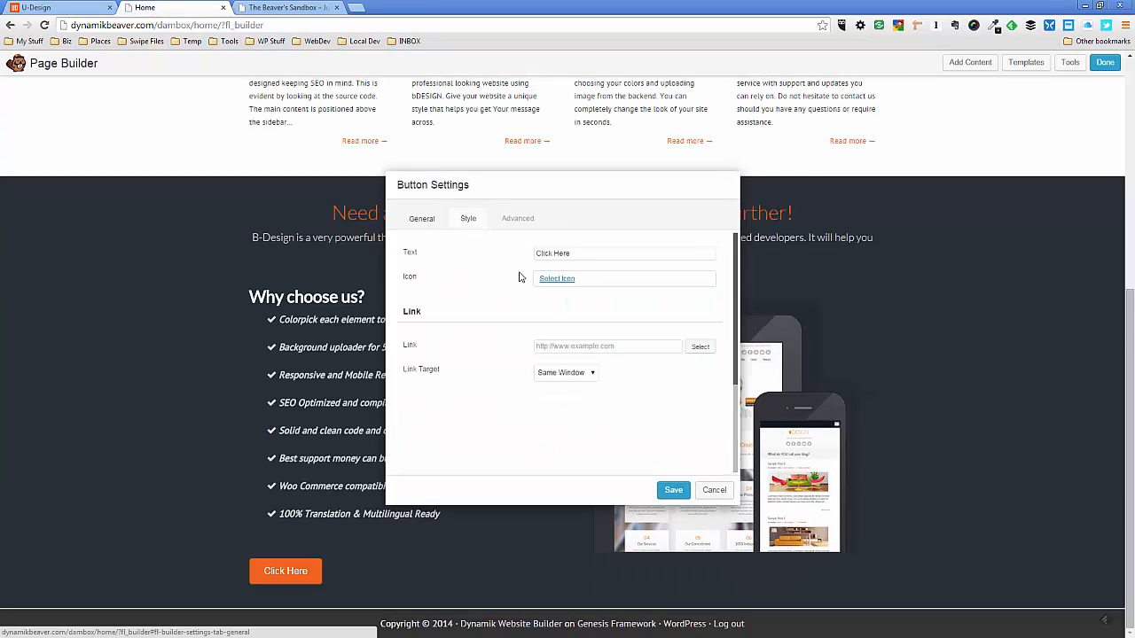
left_click_drag(580, 256, 487, 265)
type("S")
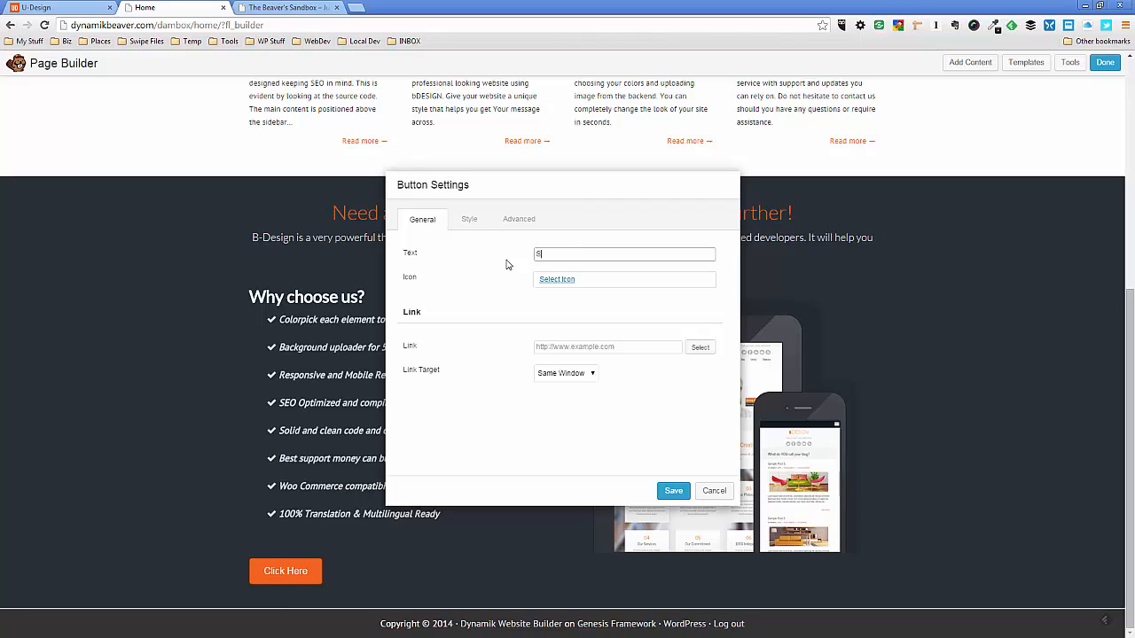
type("E LIST OF FEAT")
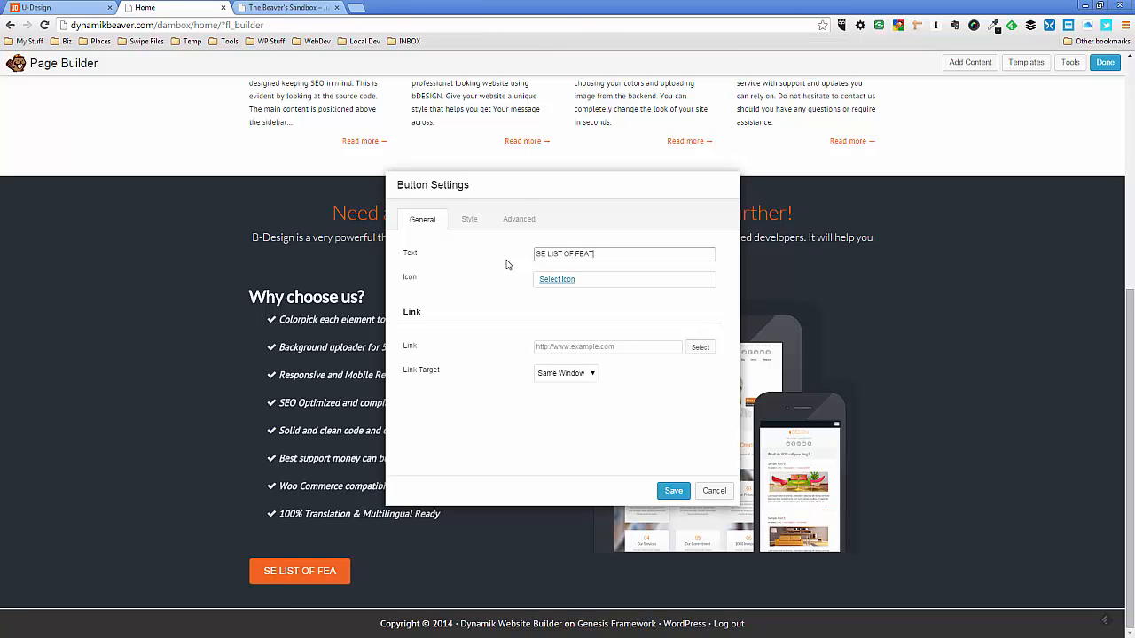
type("URES")
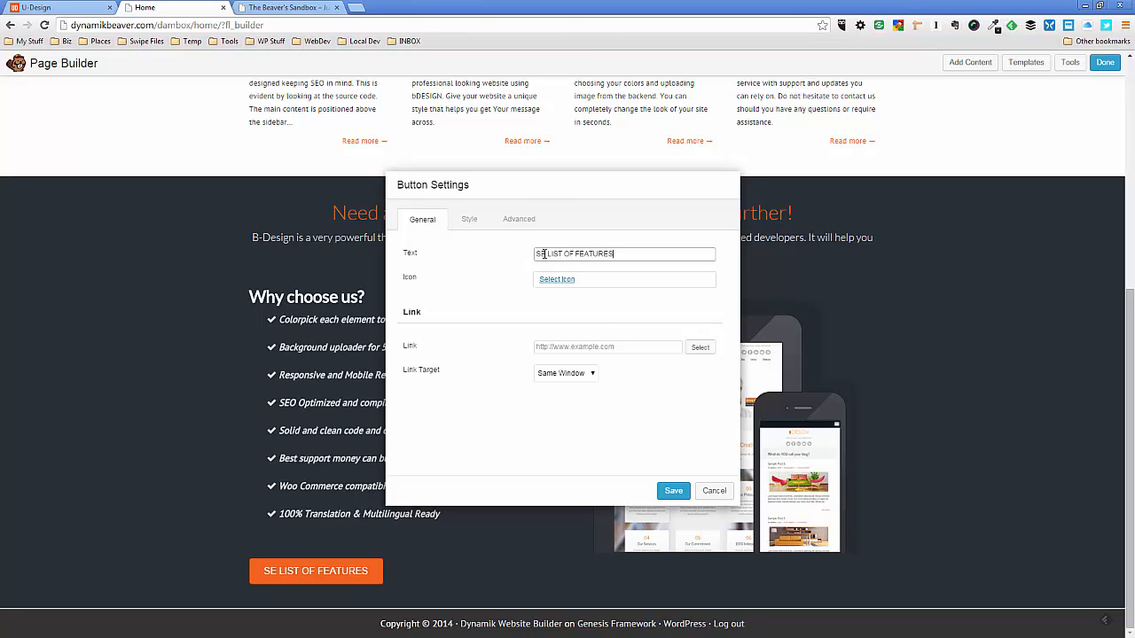
type("E")
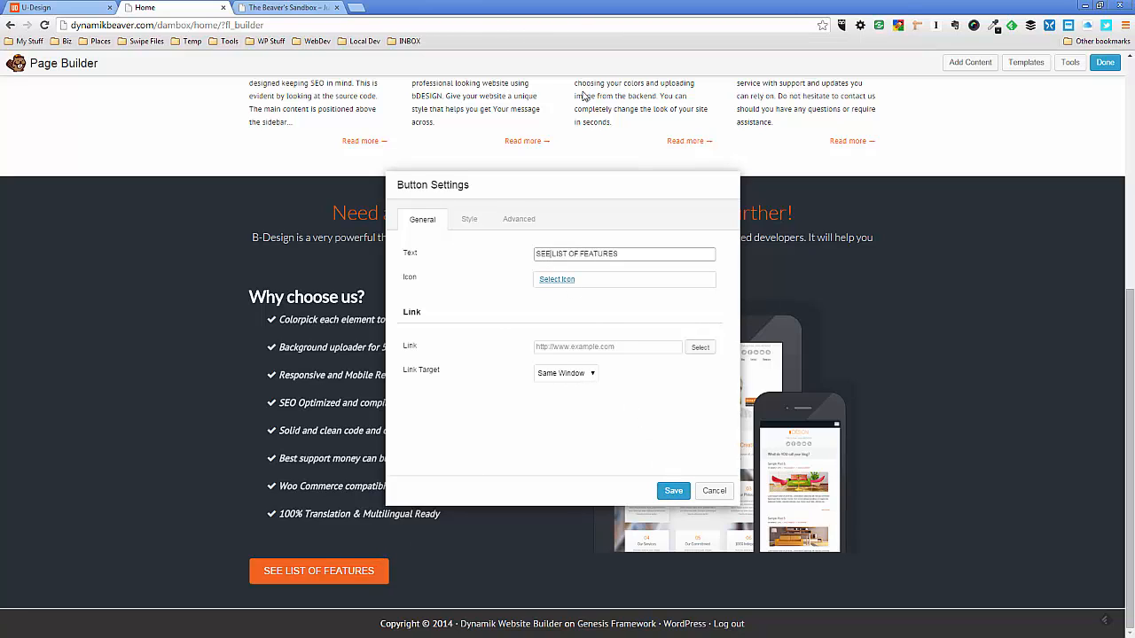
Set the features button's alignment to Center in its style settings
left_click(469, 217)
scroll(581, 415, "down", 3)
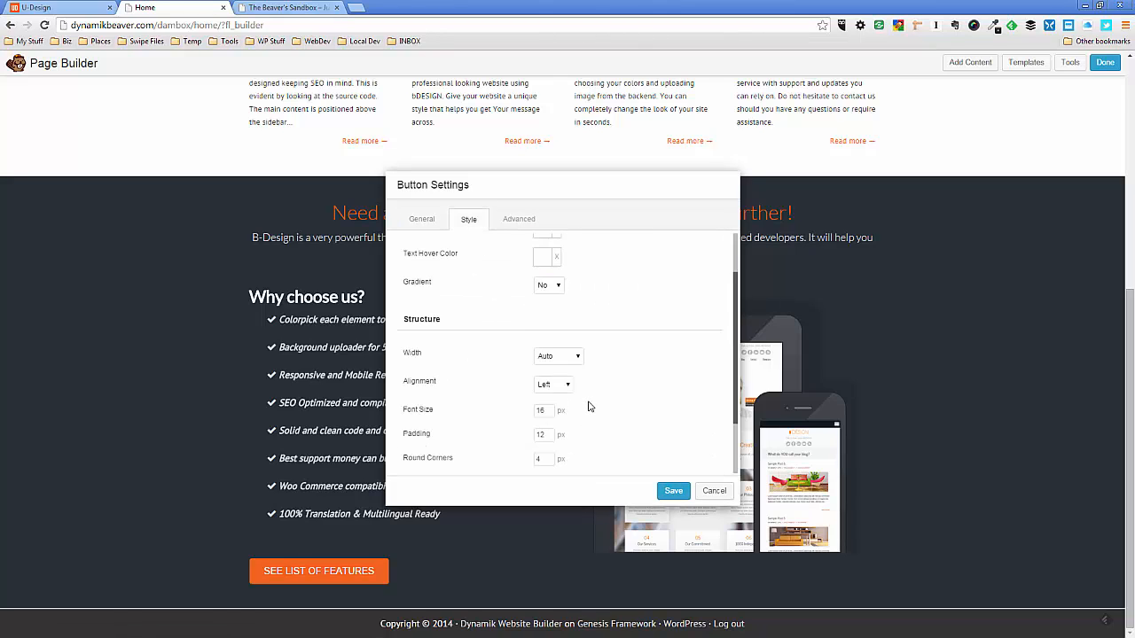
scroll(589, 401, "up", 3)
scroll(588, 396, "down", 3)
left_click(566, 371)
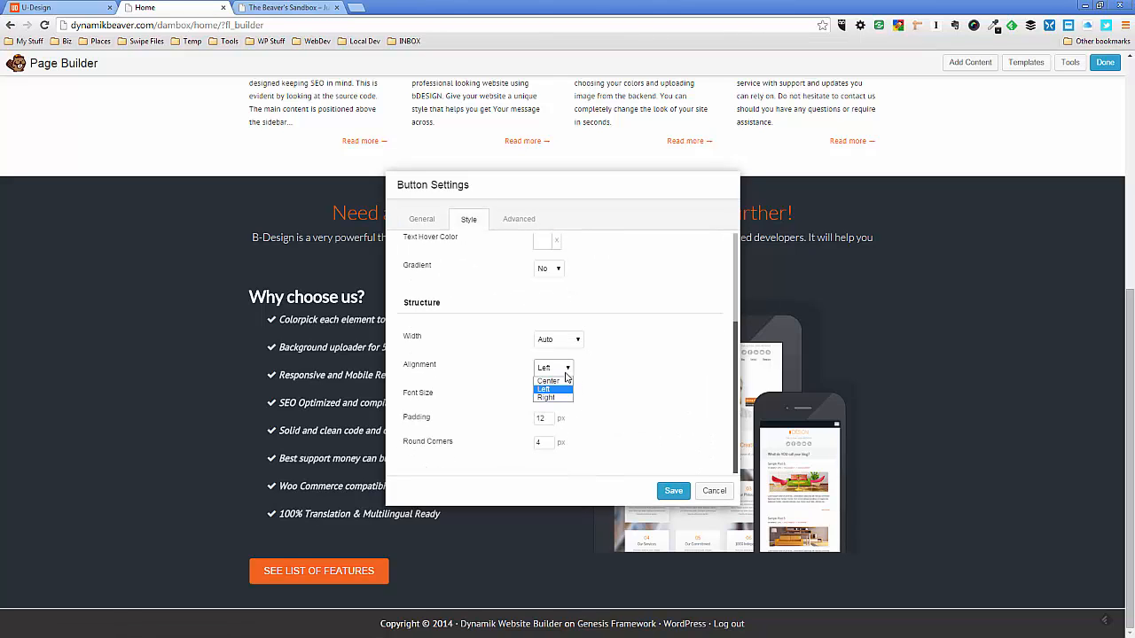
left_click(550, 381)
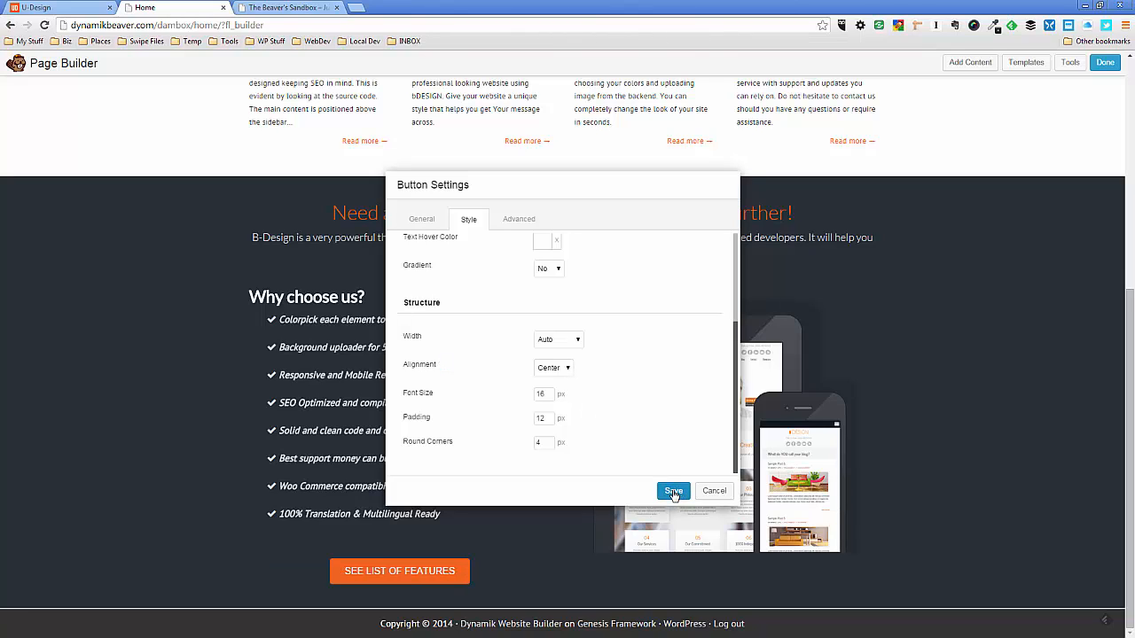
Set the features button's top and bottom margins to 0 px and try to save the settings
left_click(522, 226)
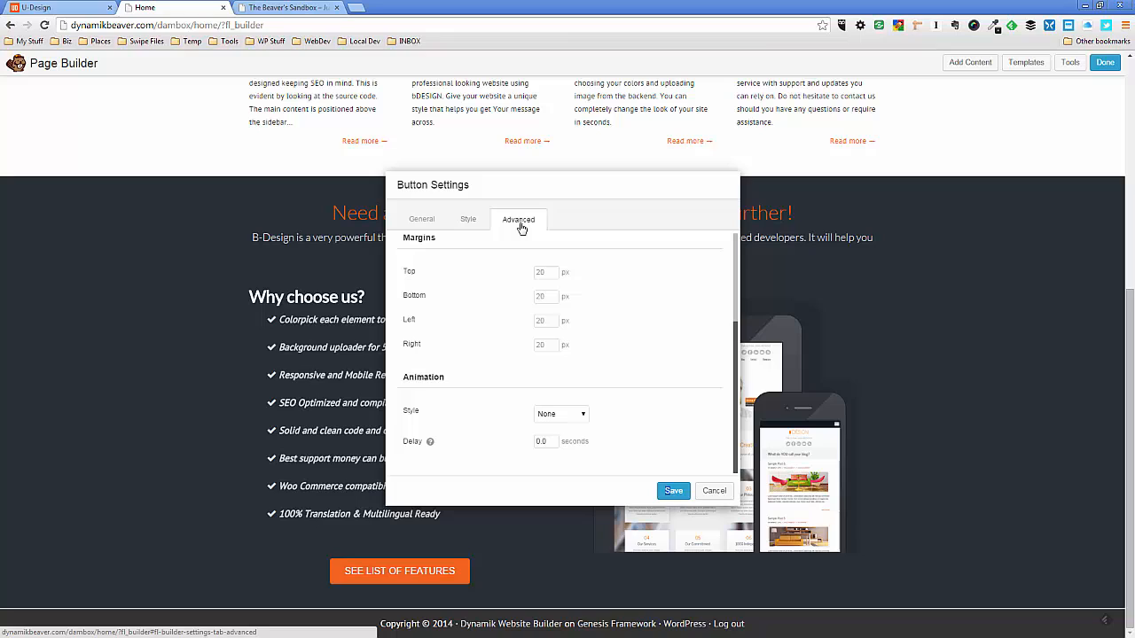
left_click(548, 274)
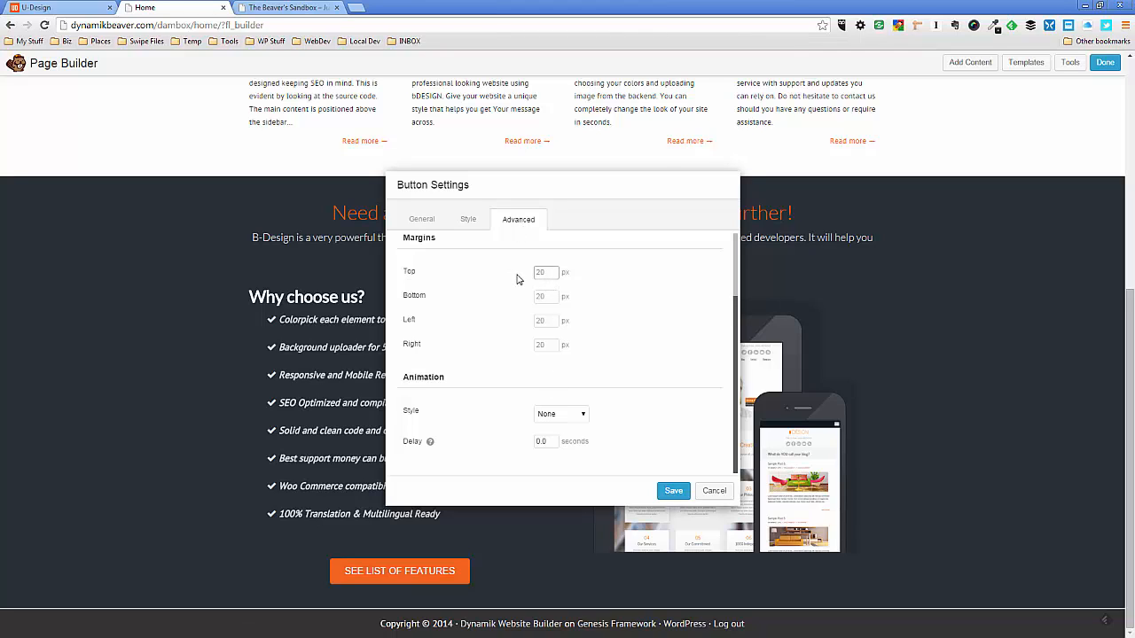
type("0")
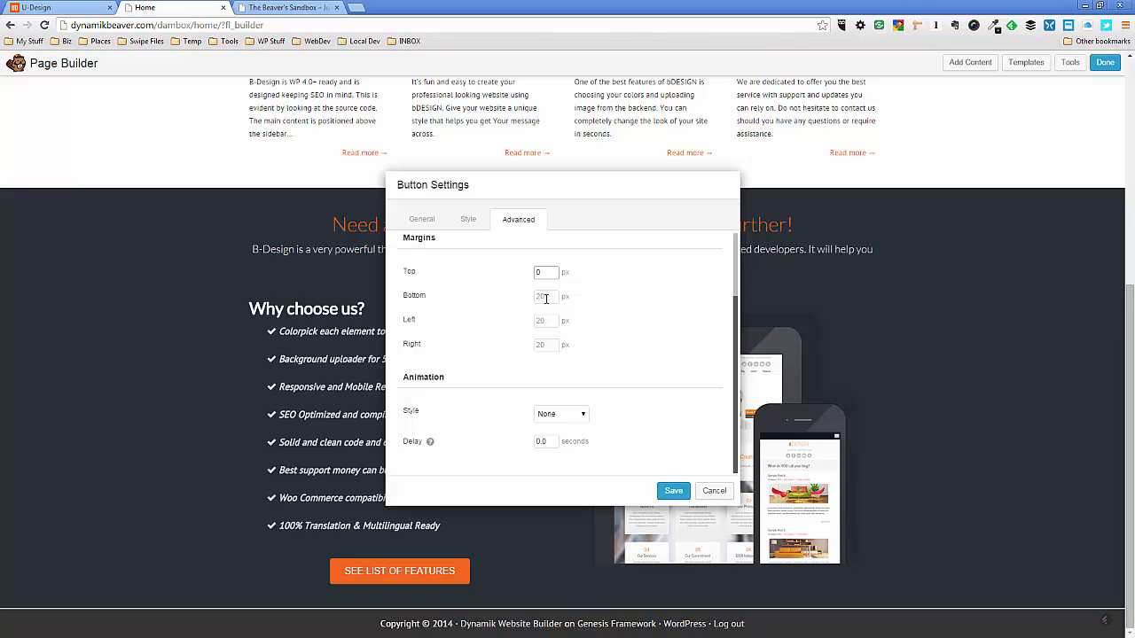
left_click(546, 298)
type("0")
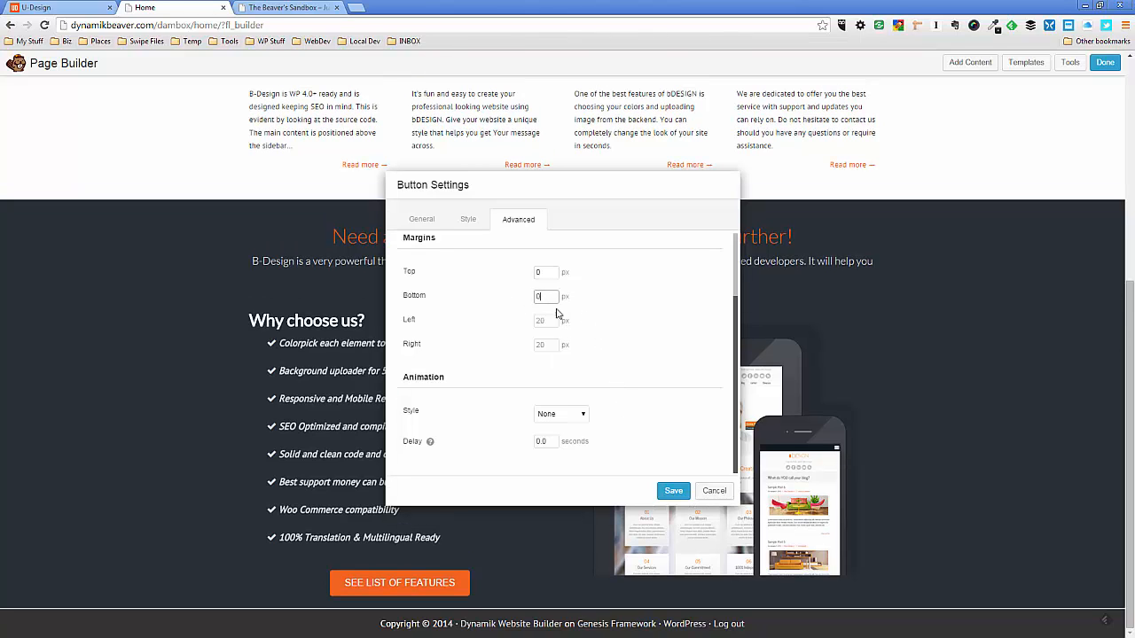
left_click(674, 493)
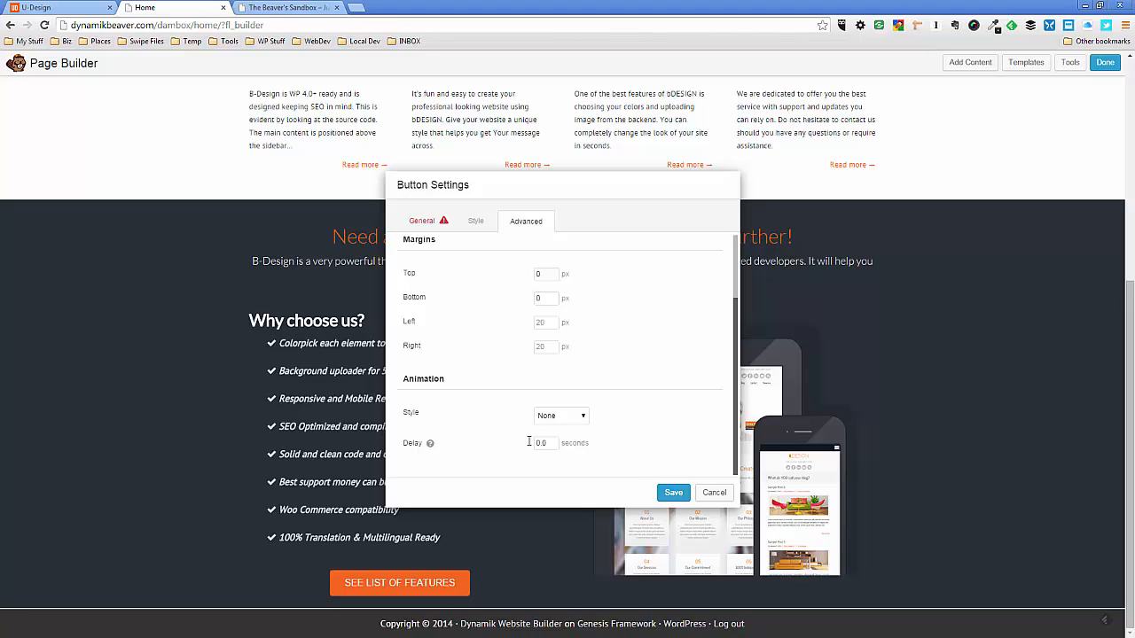
Enter # as the placeholder link of the features button
left_click(434, 221)
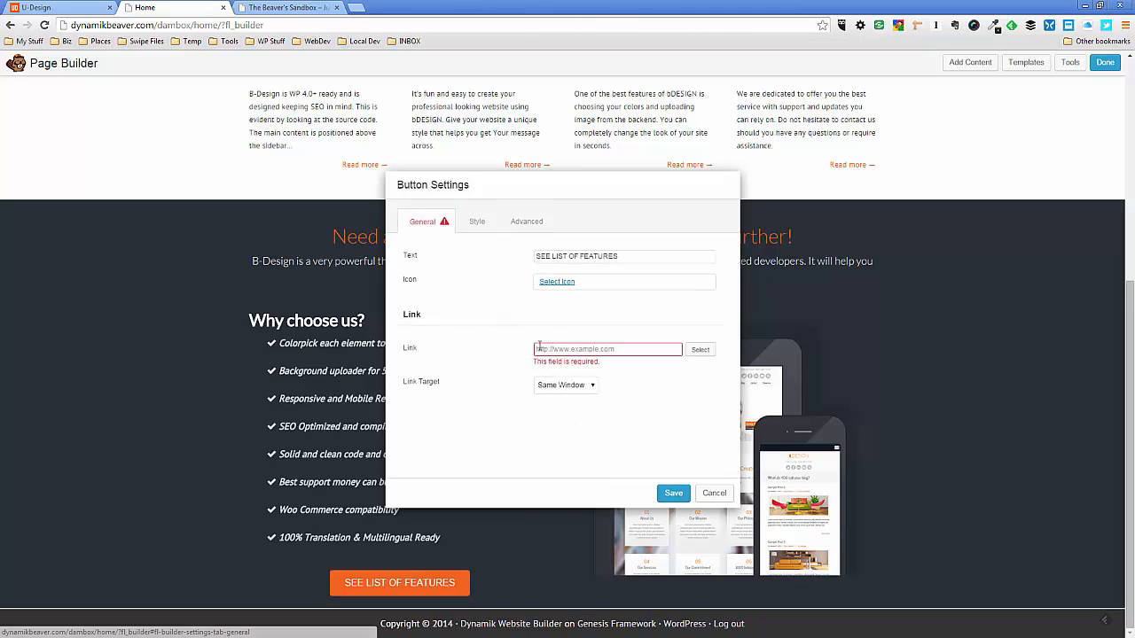
left_click(555, 348)
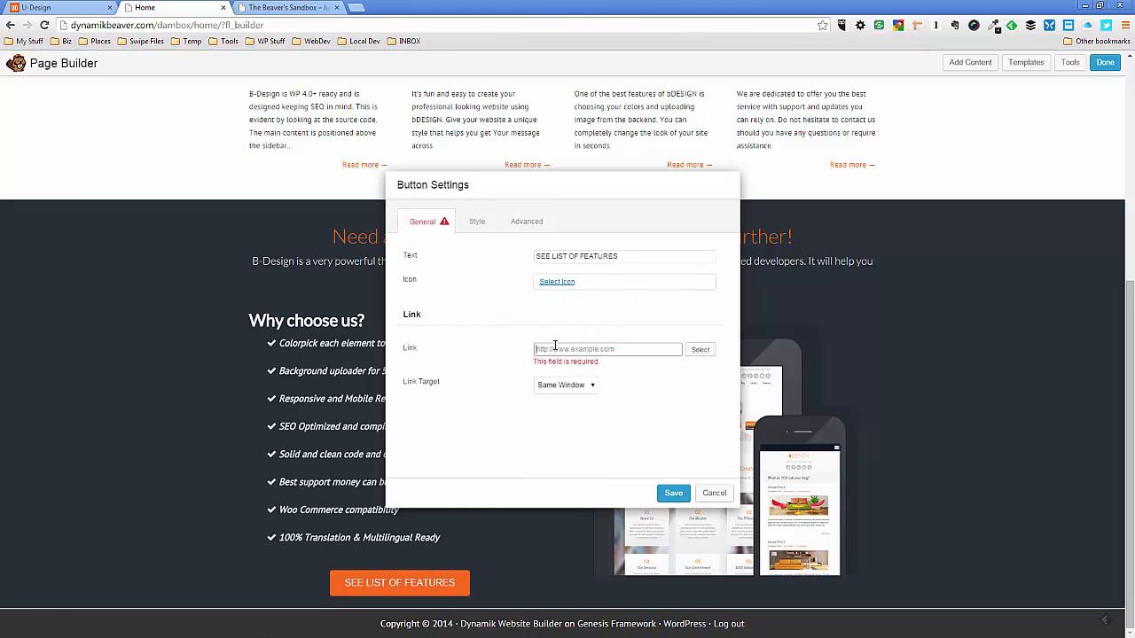
type("#")
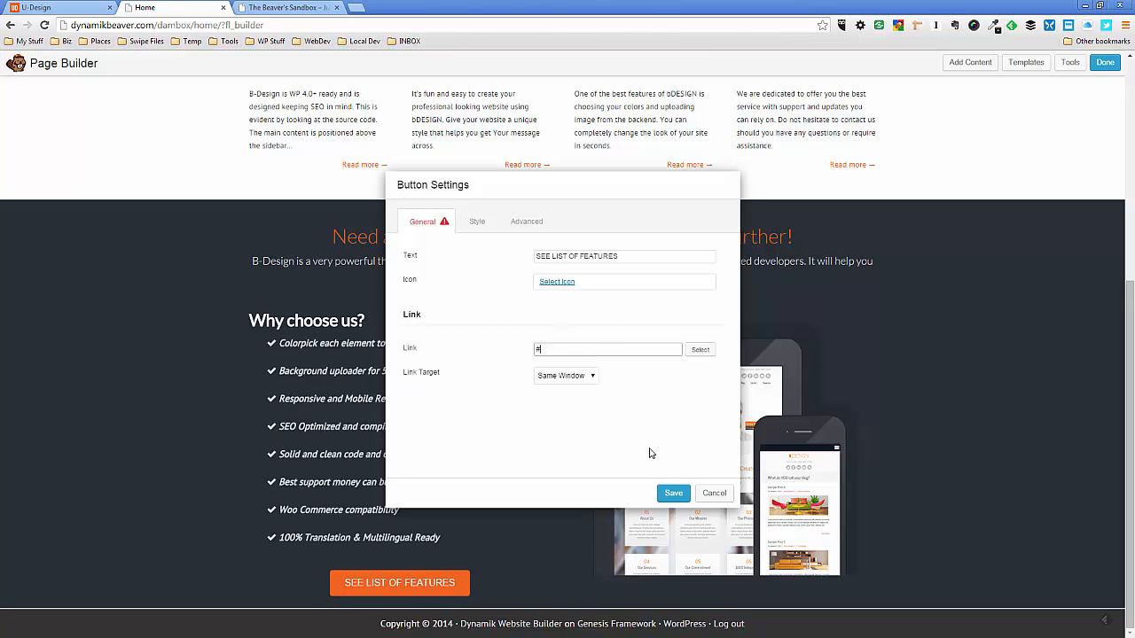
Save the SEE LIST OF FEATURES button settings with # as its link
left_click(672, 493)
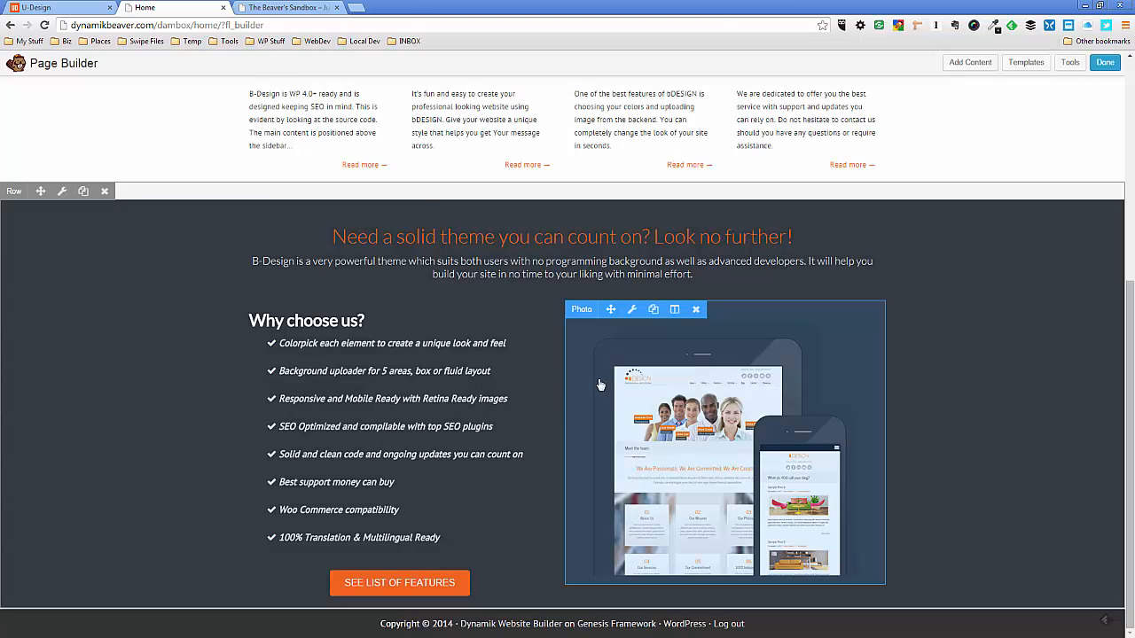
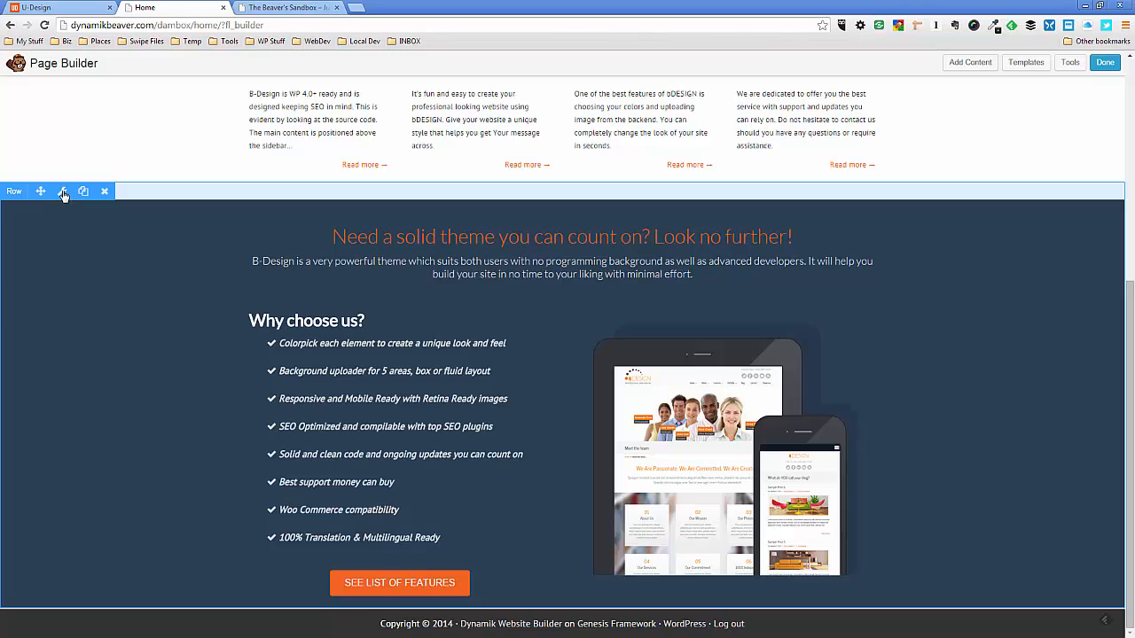
Try a 0 px bottom padding on the dark feature row, but save the row with 20 px instead
left_click(62, 191)
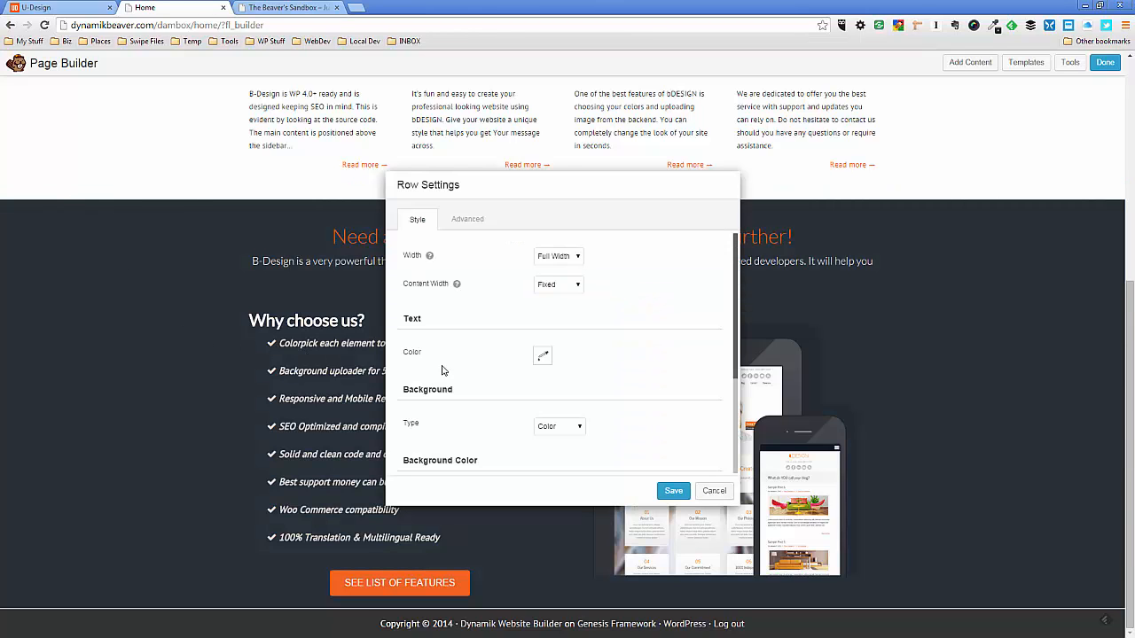
left_click(472, 221)
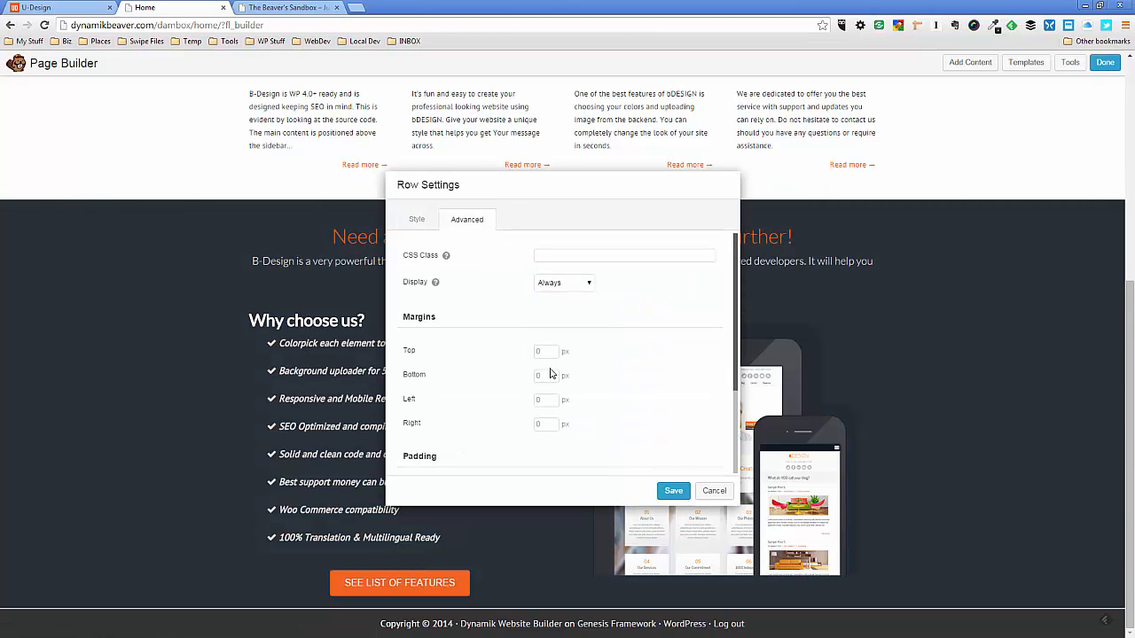
scroll(545, 376, "down", 2)
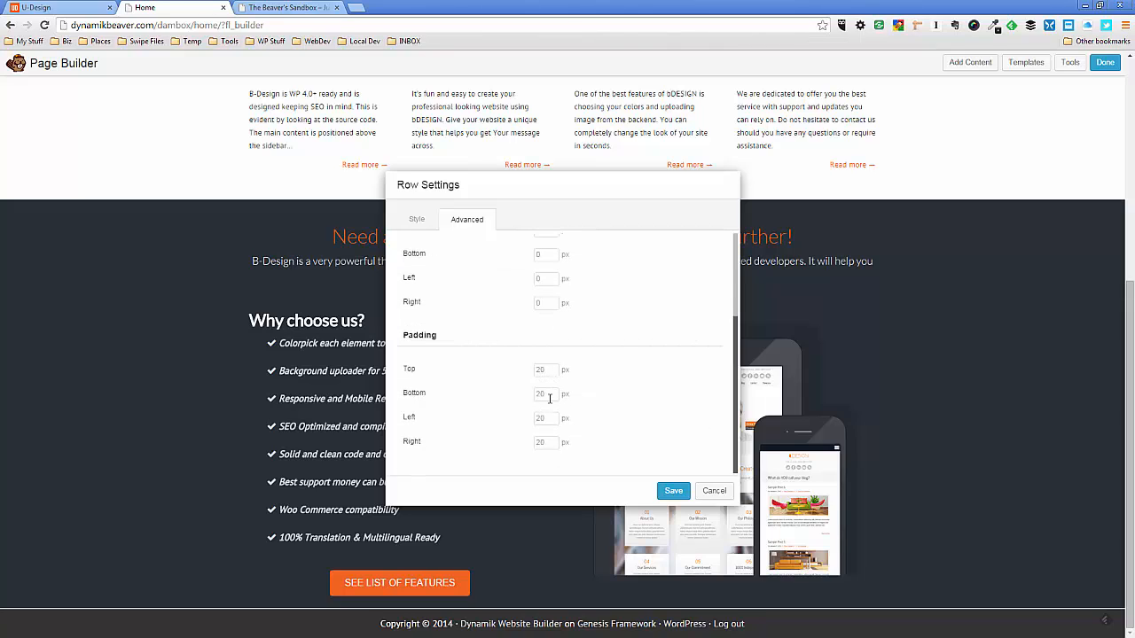
left_click(550, 398)
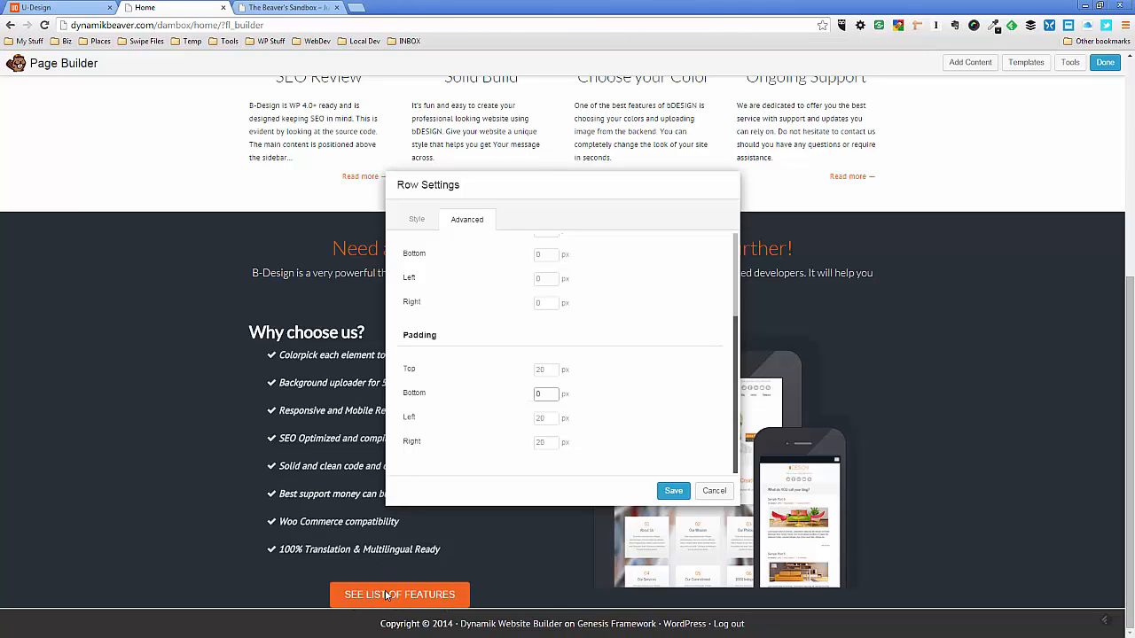
double_click(546, 395)
type("20")
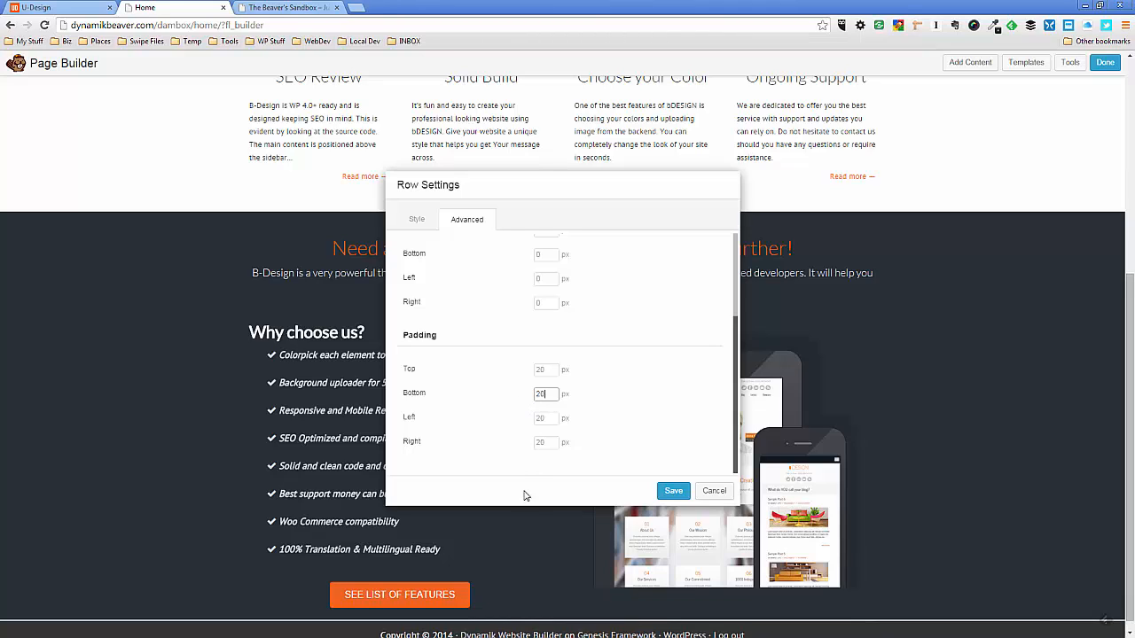
left_click(672, 490)
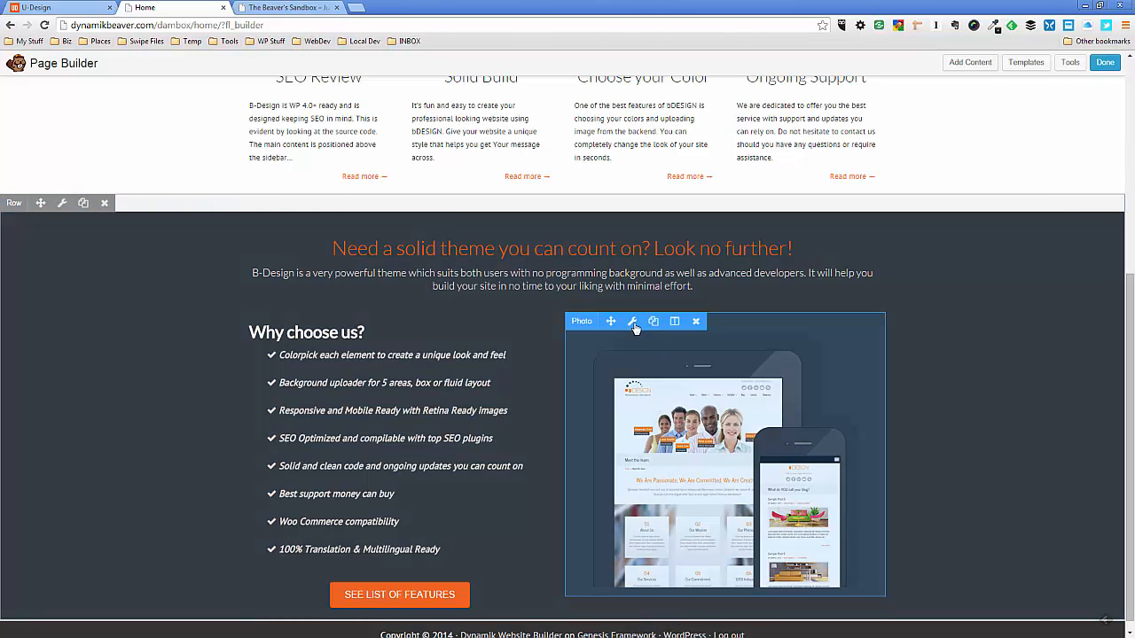
Set the device photo's top margin to 50 px and its bottom margin to 0 px
left_click(633, 322)
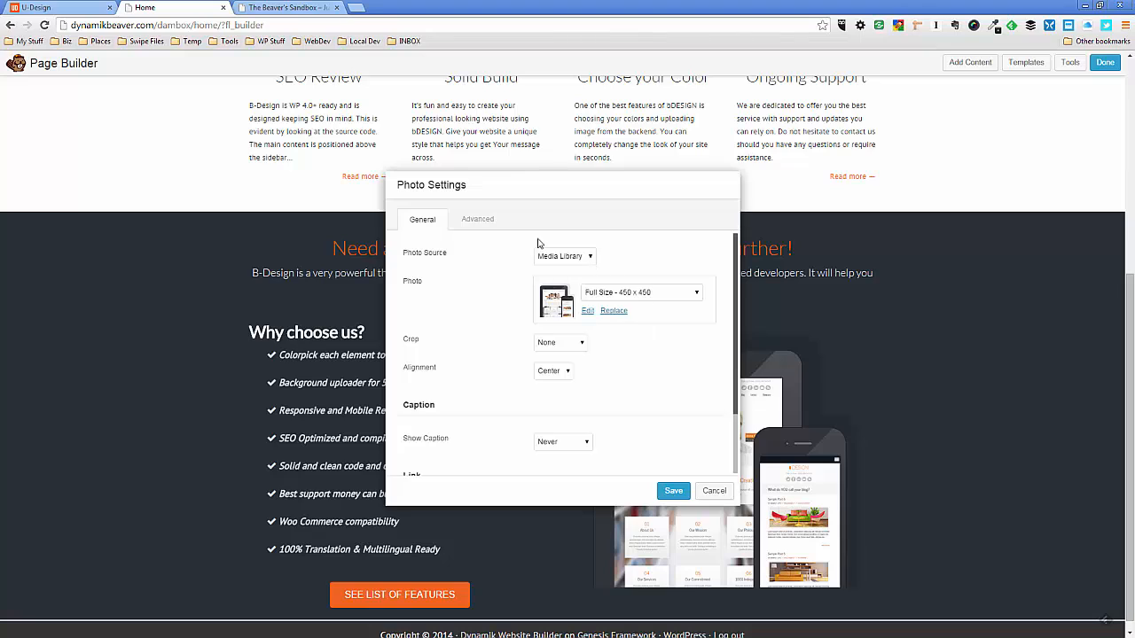
left_click(481, 227)
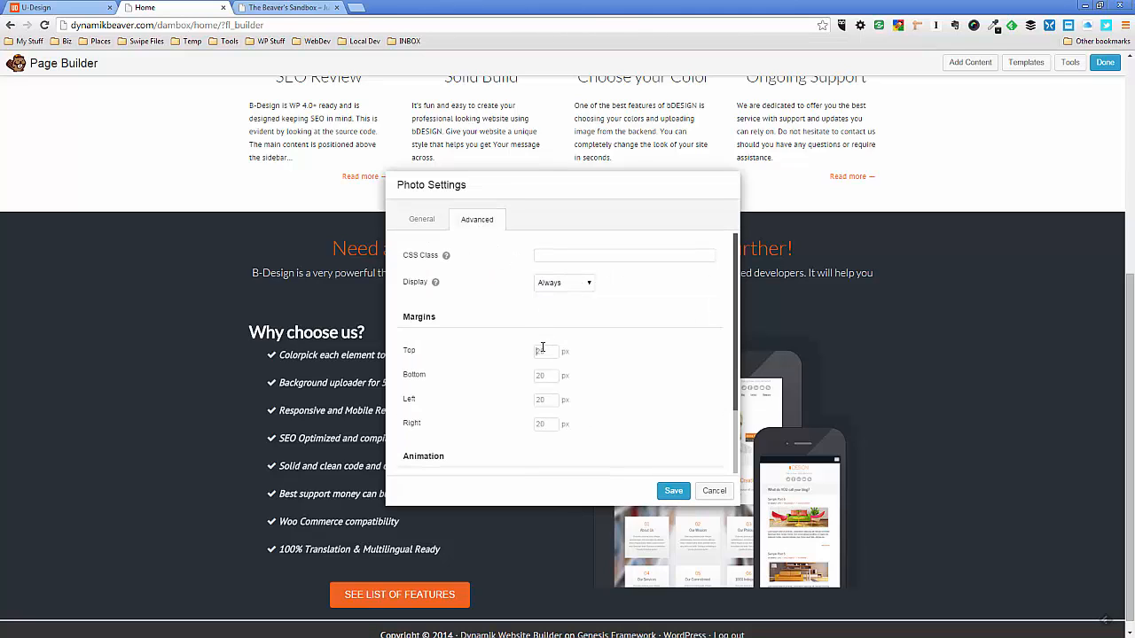
left_click(541, 350)
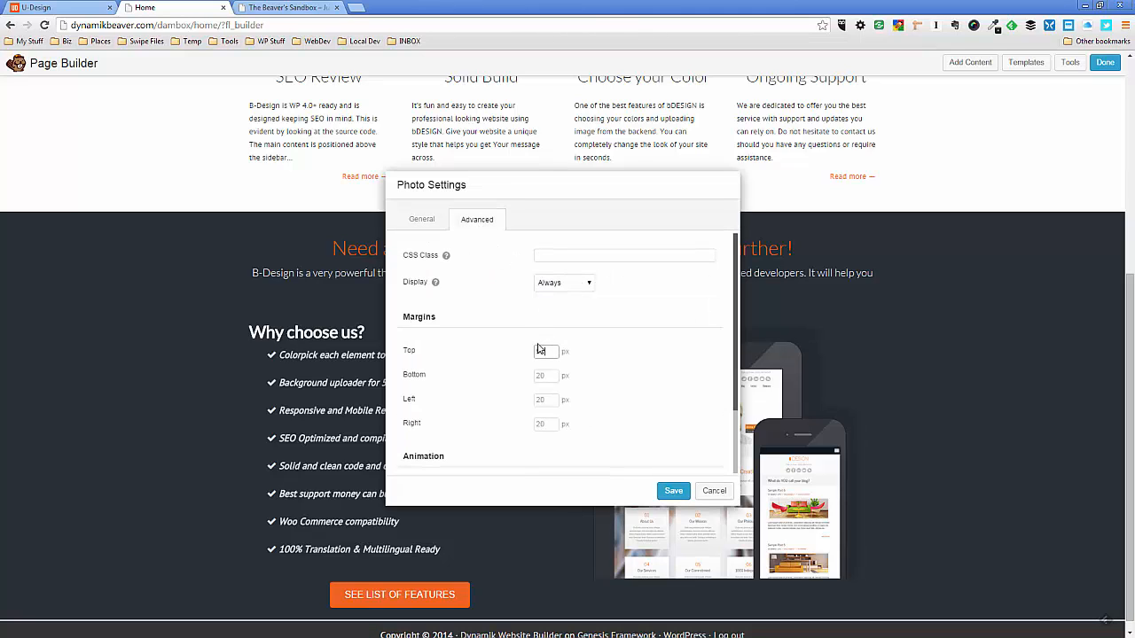
type("50")
scroll(583, 400, "down", 2)
scroll(860, 439, "down", 1)
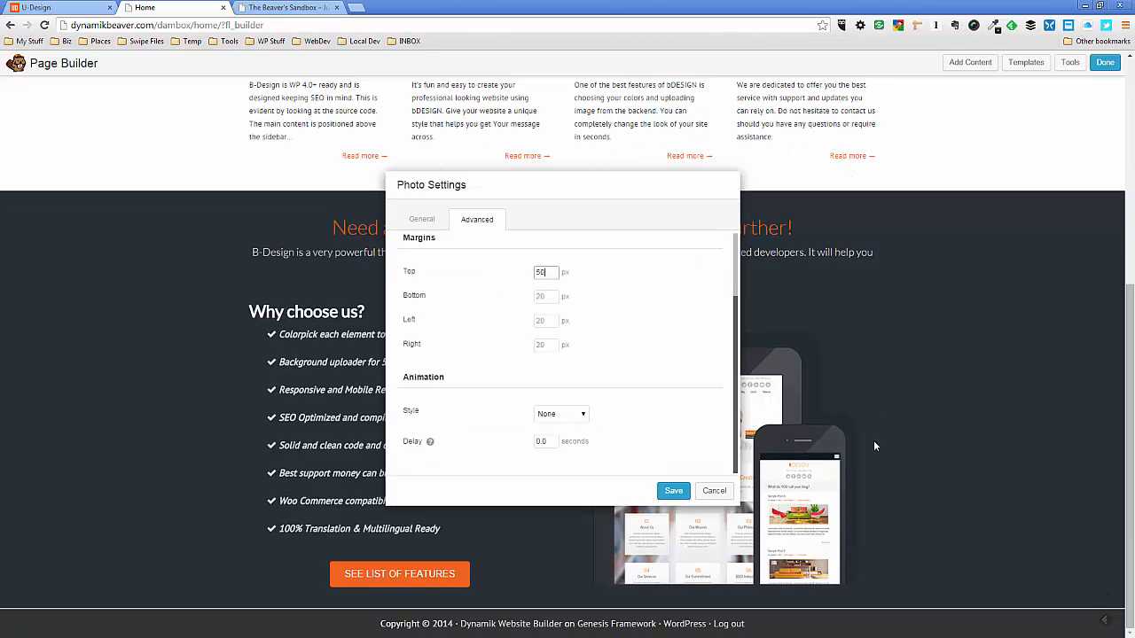
left_click(532, 299)
type("0")
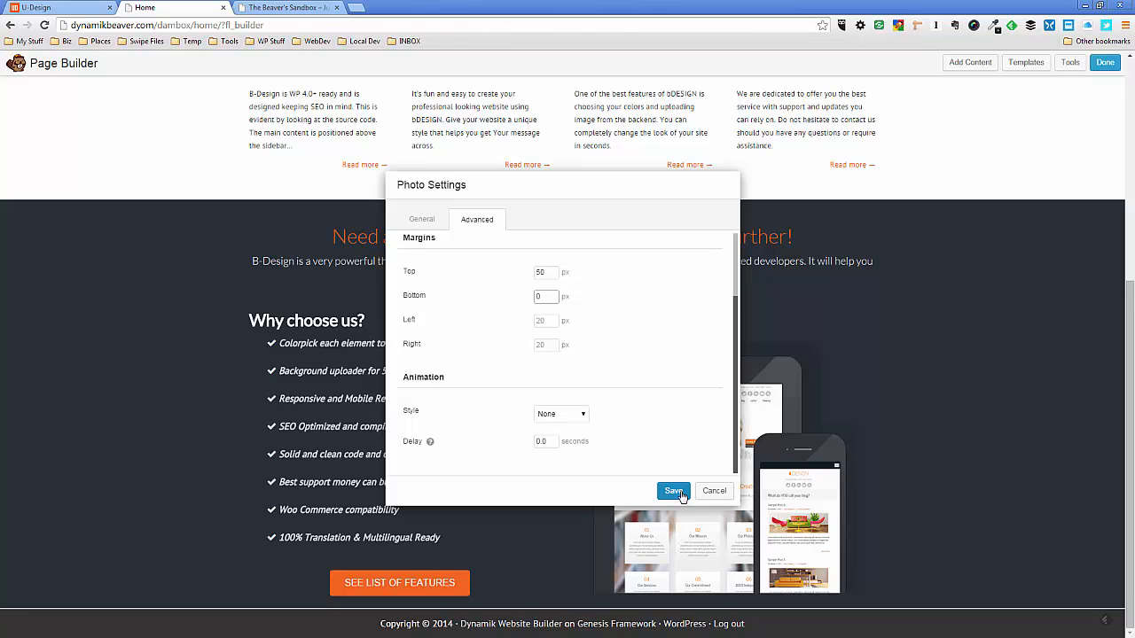
Increase the device photo's top margin to 80 px and save the photo settings
left_click_drag(544, 272, 537, 278)
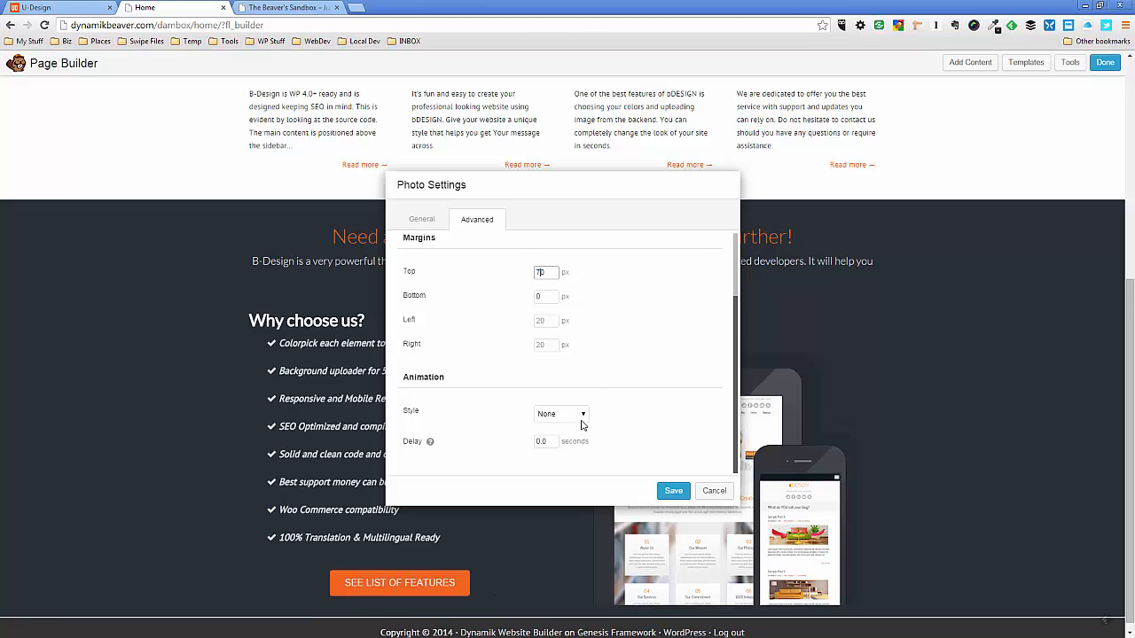
key("BackSpace")
type("8")
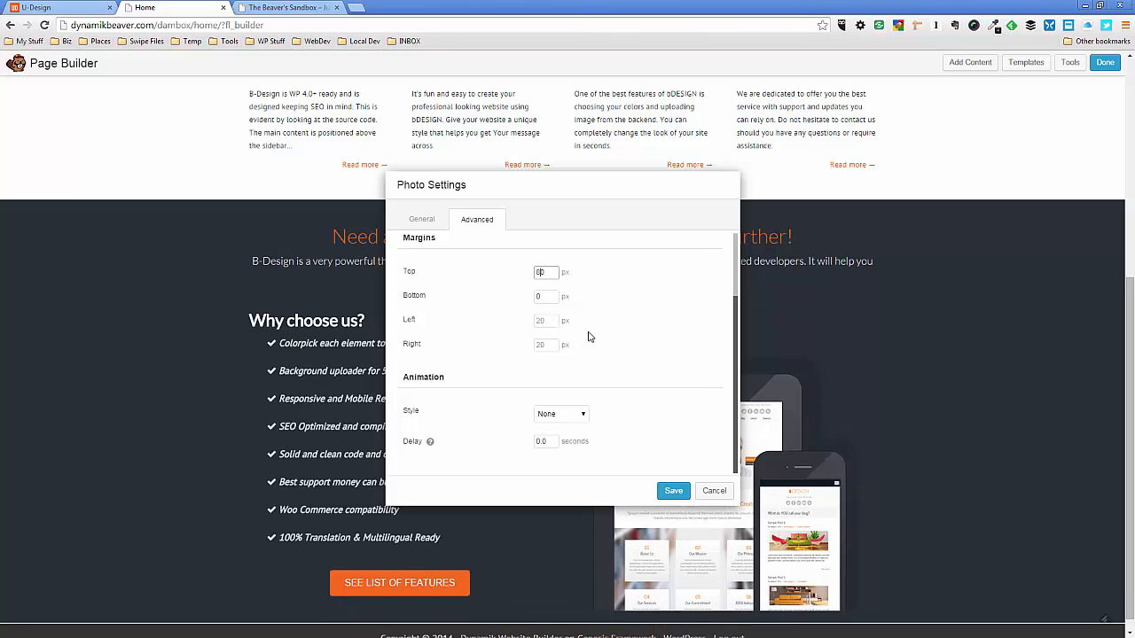
left_click(676, 493)
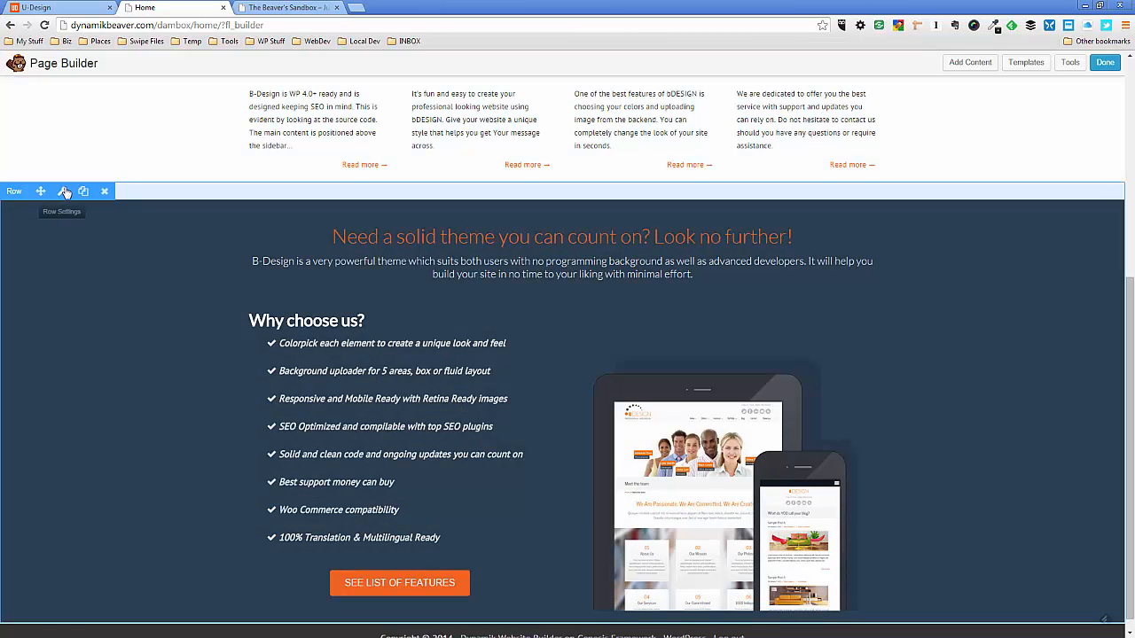
Set the dark feature row's bottom padding to 0 px and save the row settings
left_click(61, 191)
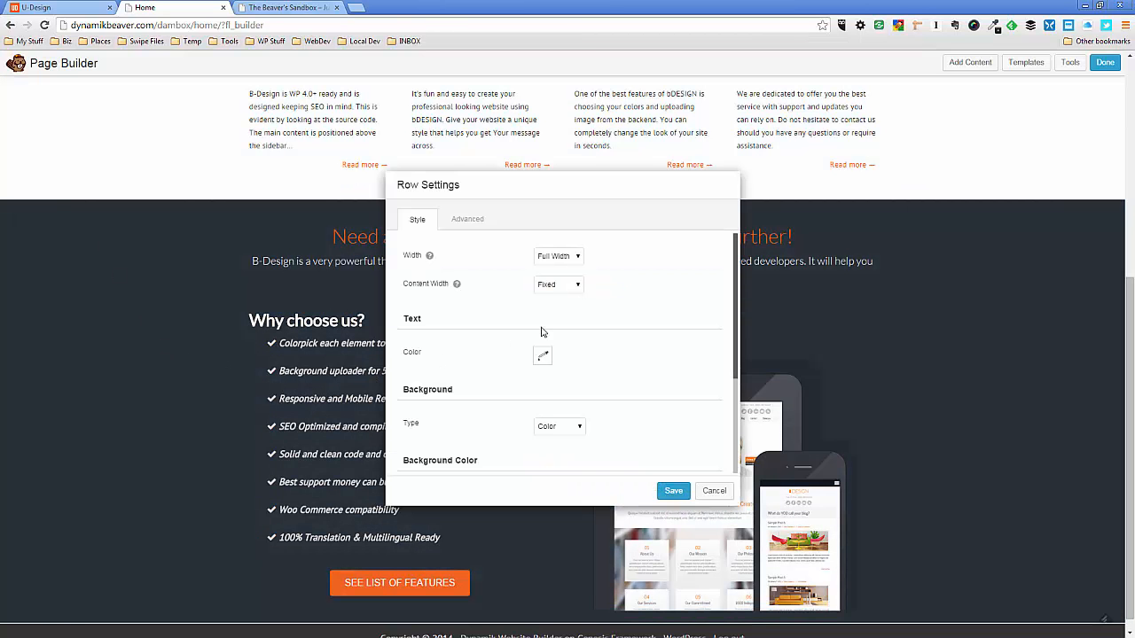
left_click(466, 222)
scroll(534, 415, "down", 3)
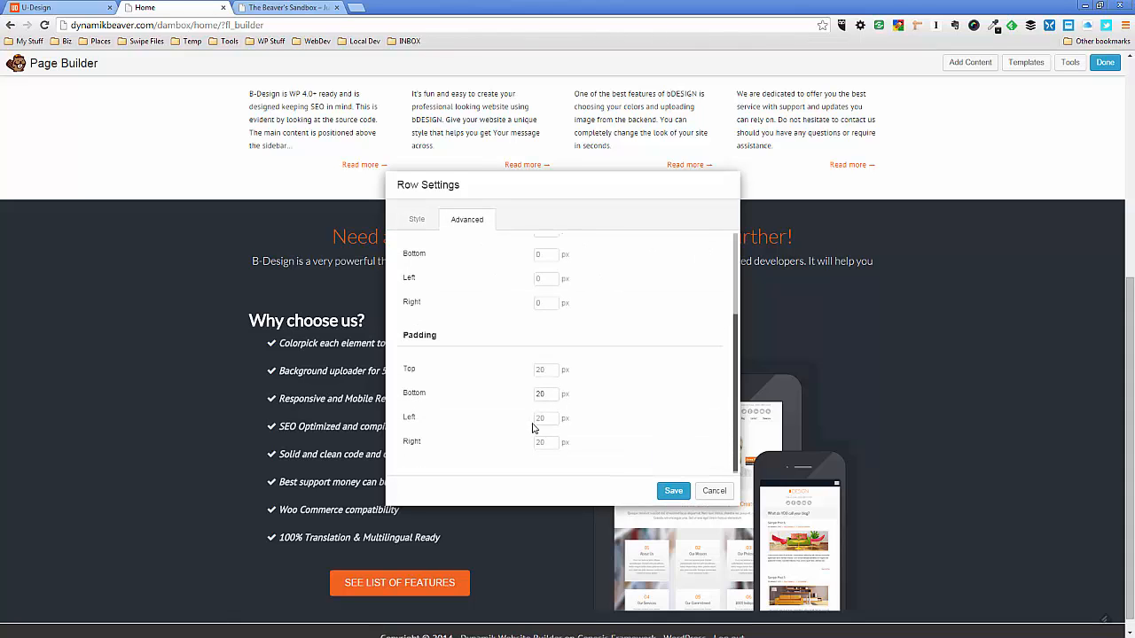
double_click(541, 396)
type("0")
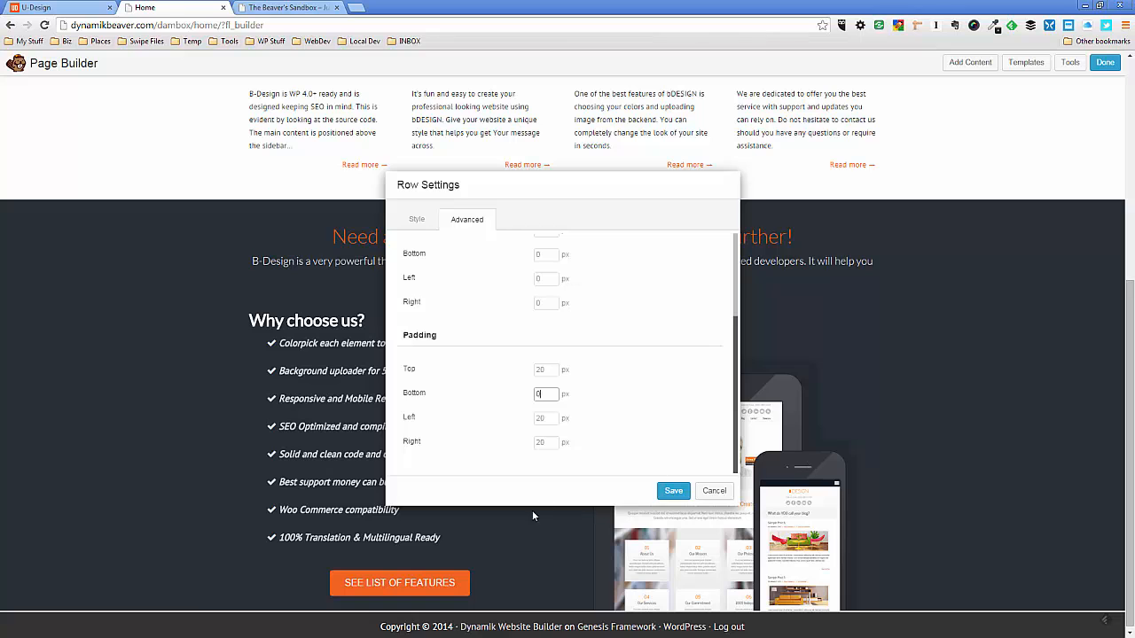
left_click(674, 491)
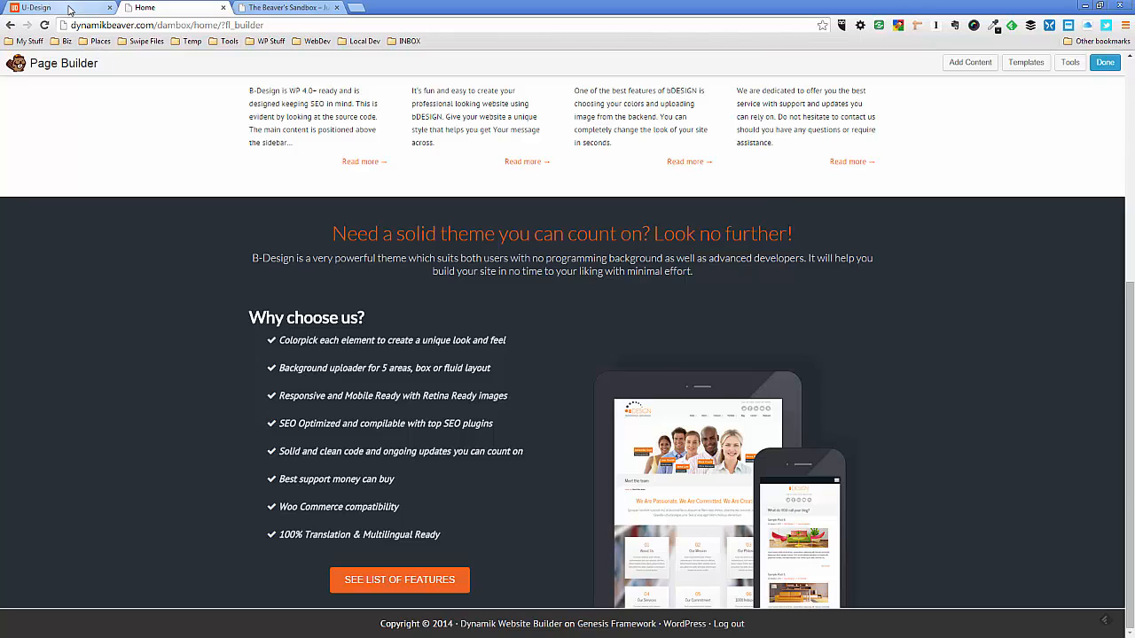
Check the U-Design reference page, and set the "Why choose us?" text module's bottom margin to 10 px and save it
left_click(70, 9)
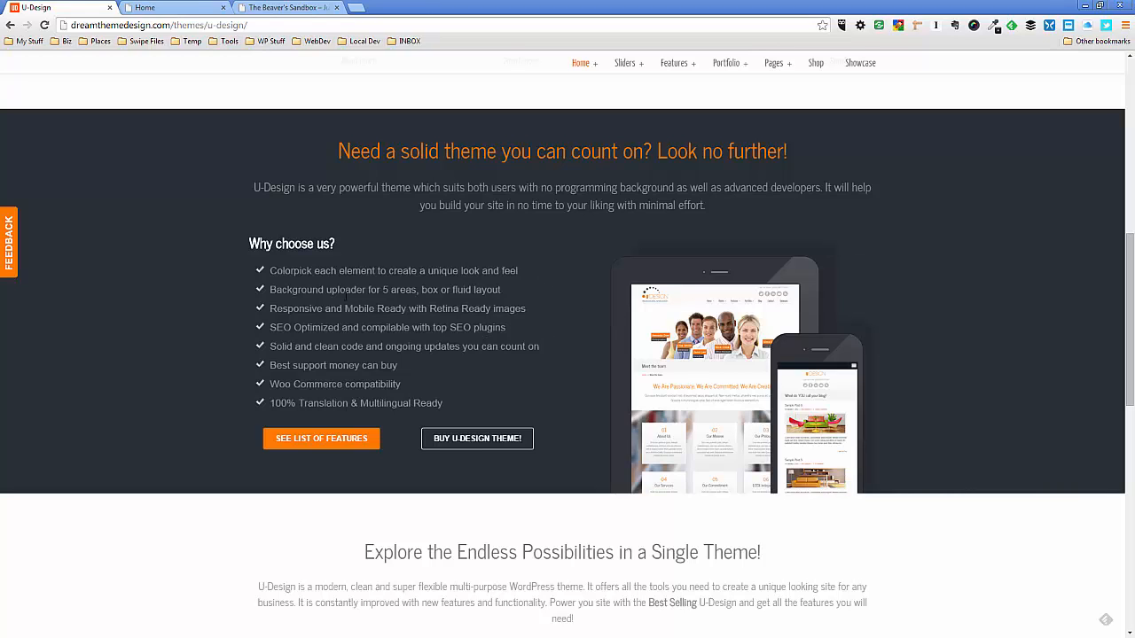
left_click(184, 11)
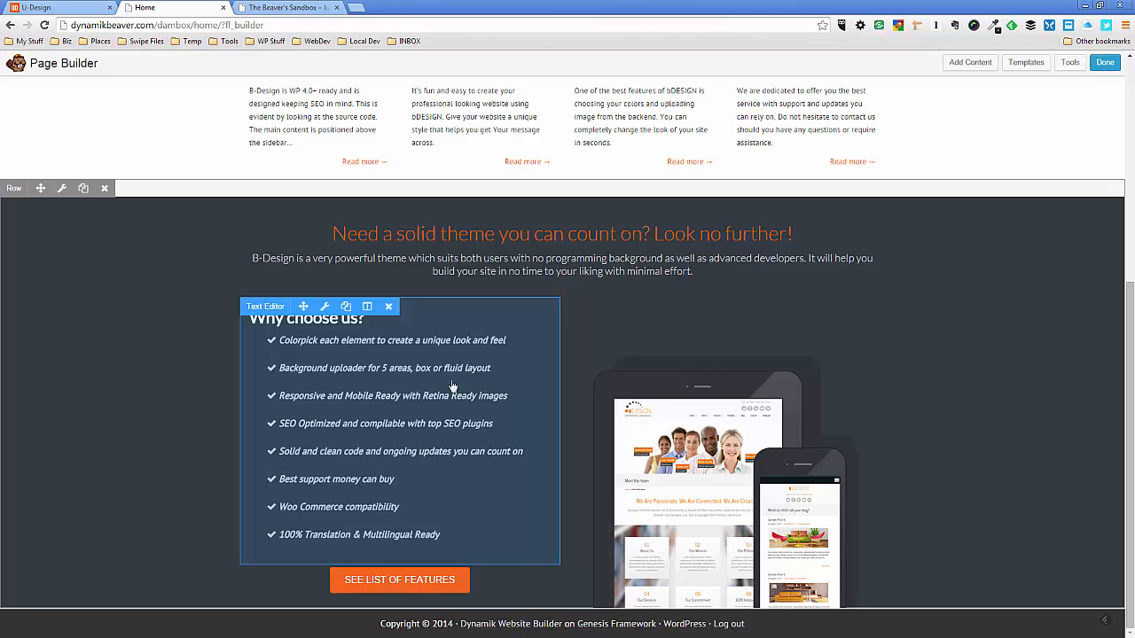
left_click(325, 306)
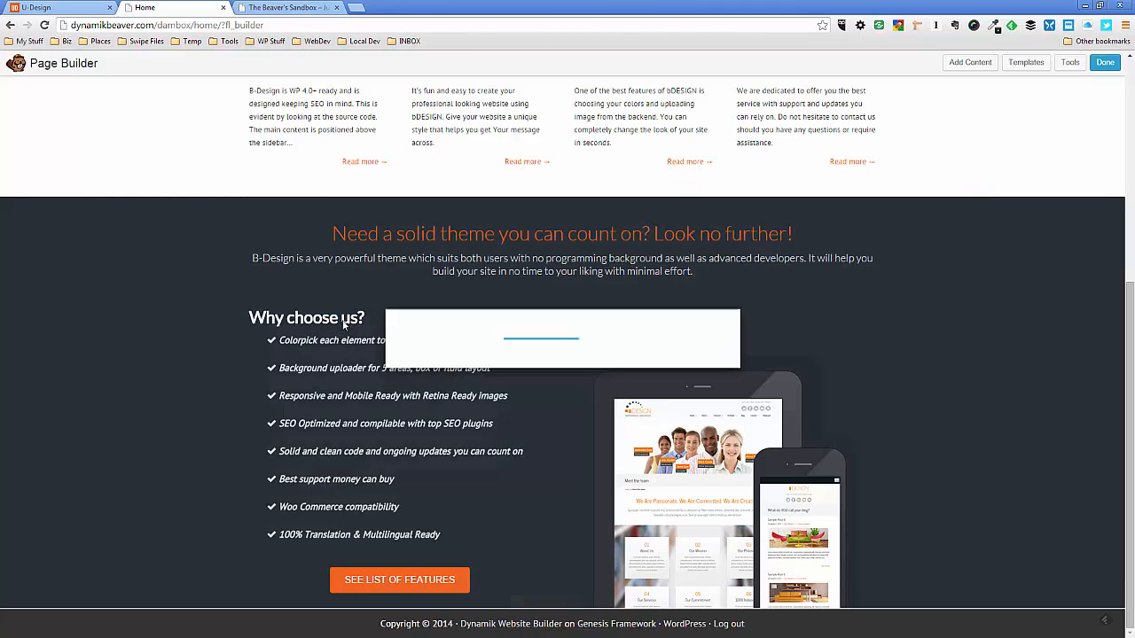
left_click(478, 221)
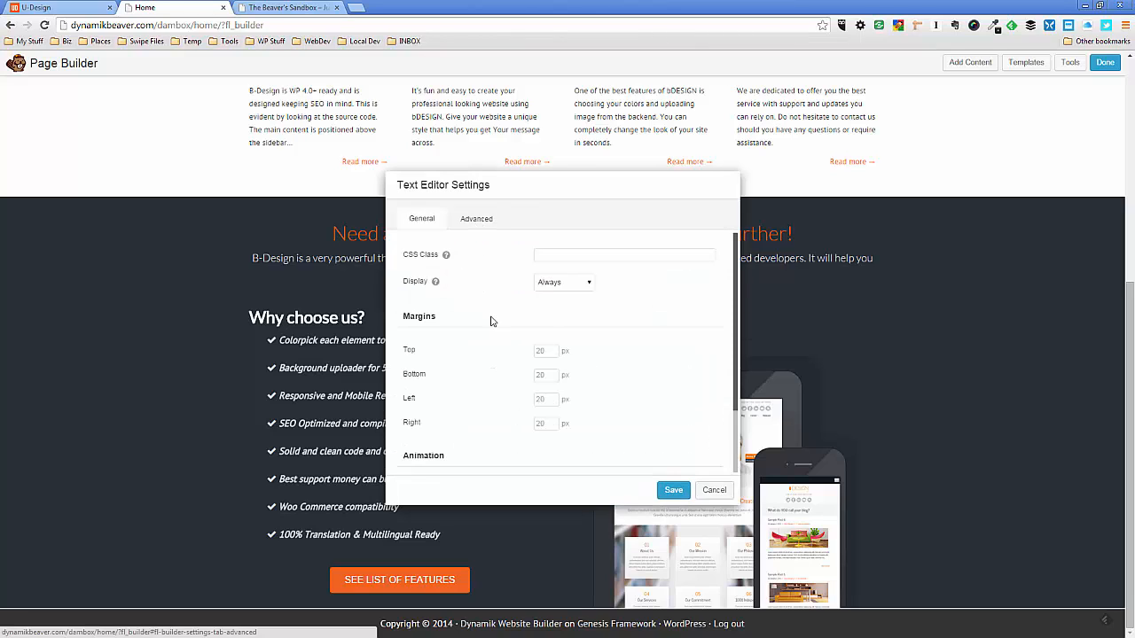
left_click(550, 379)
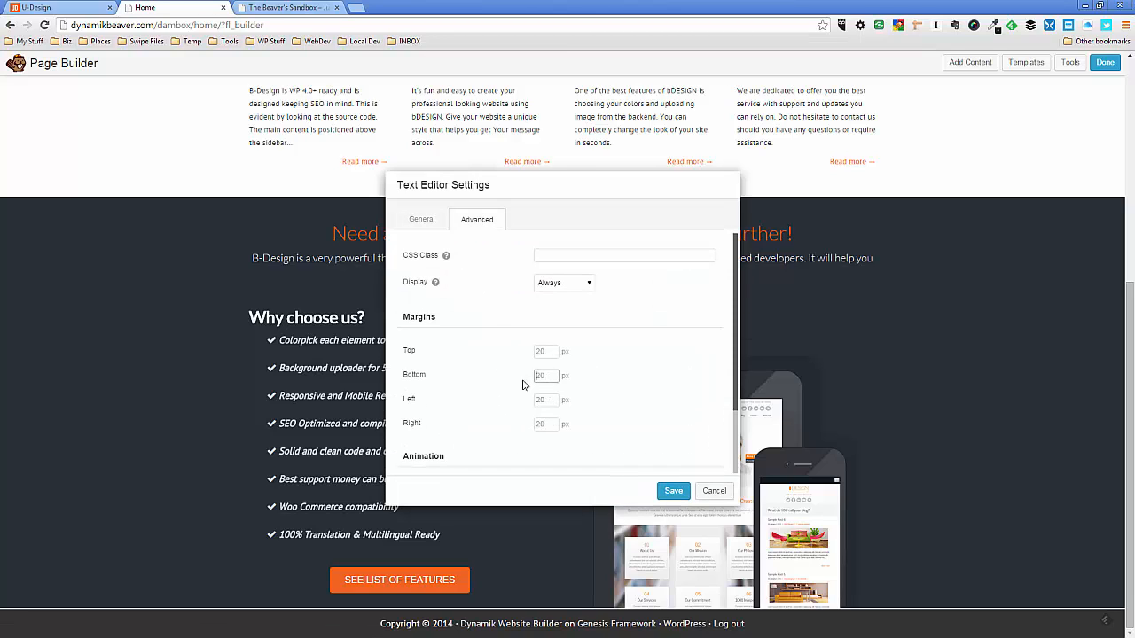
type("10")
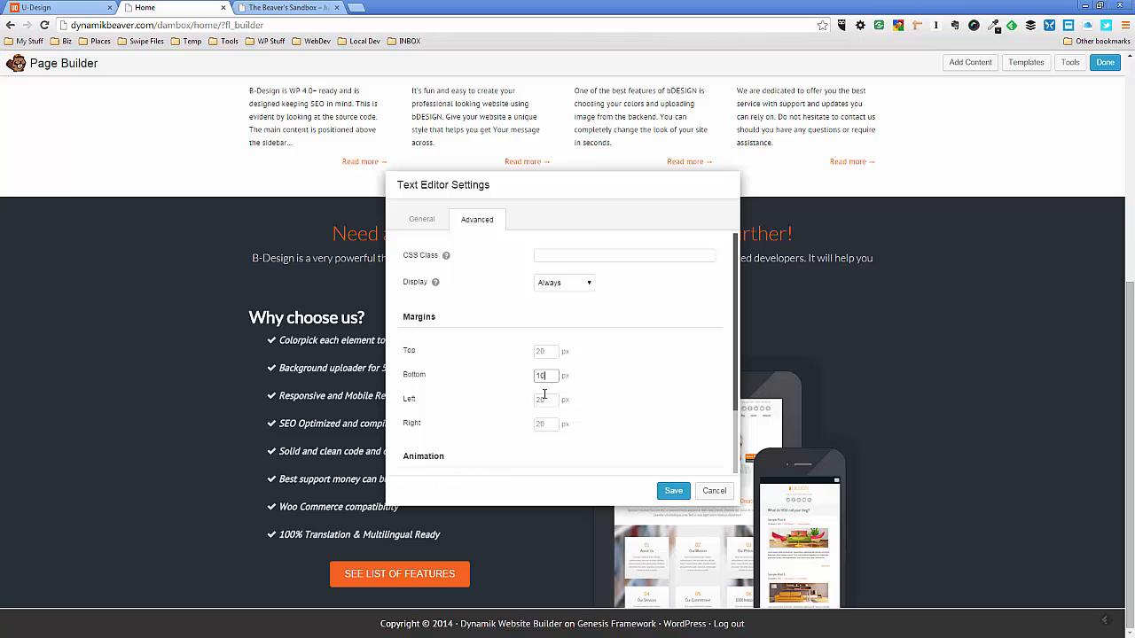
left_click(671, 492)
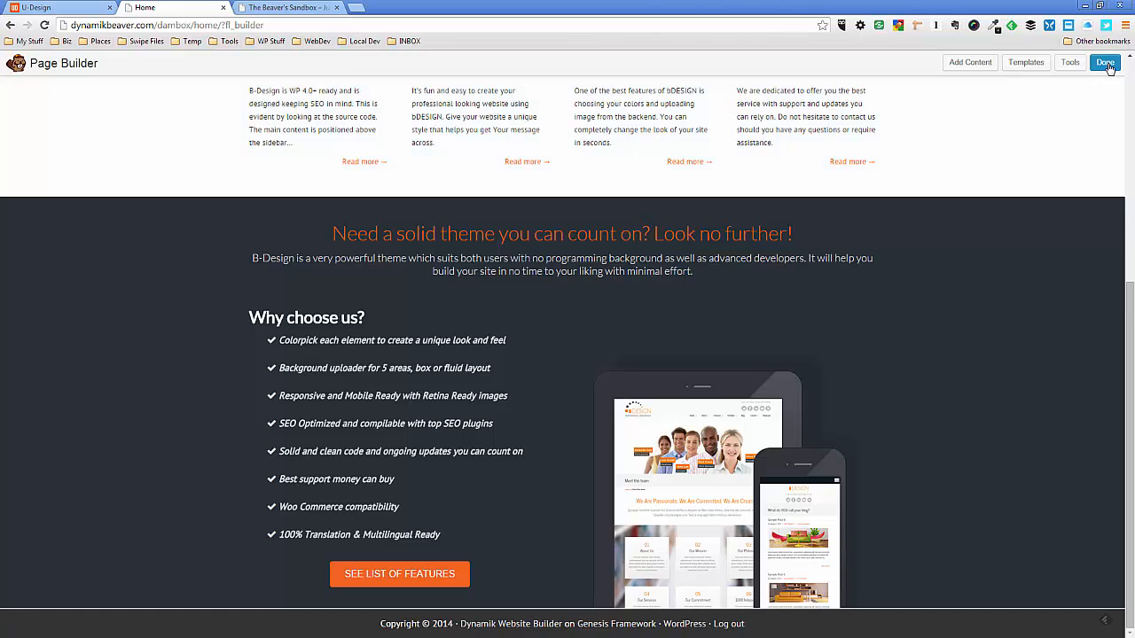
Publish the page changes and review the published home page down to the footer
left_click(1108, 67)
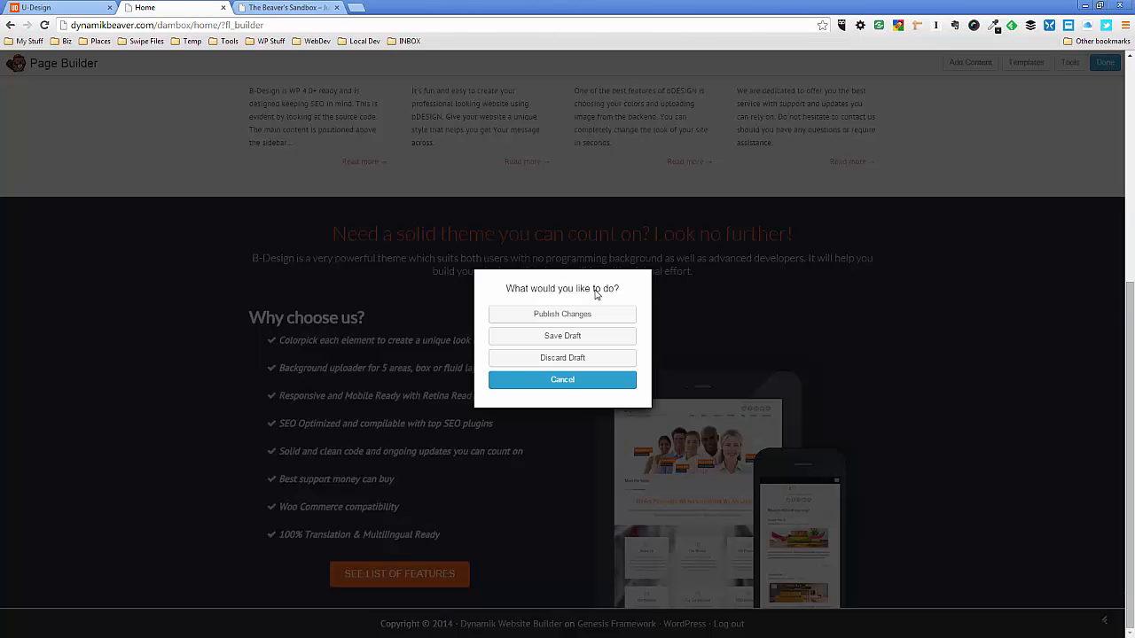
left_click(549, 323)
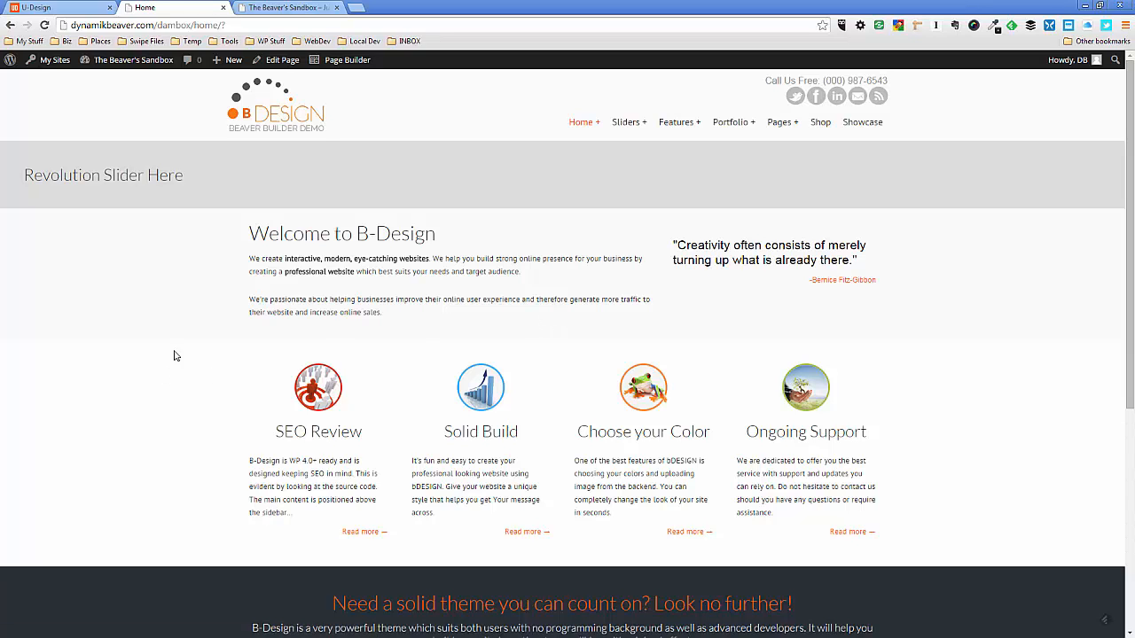
scroll(170, 335, "down", 2)
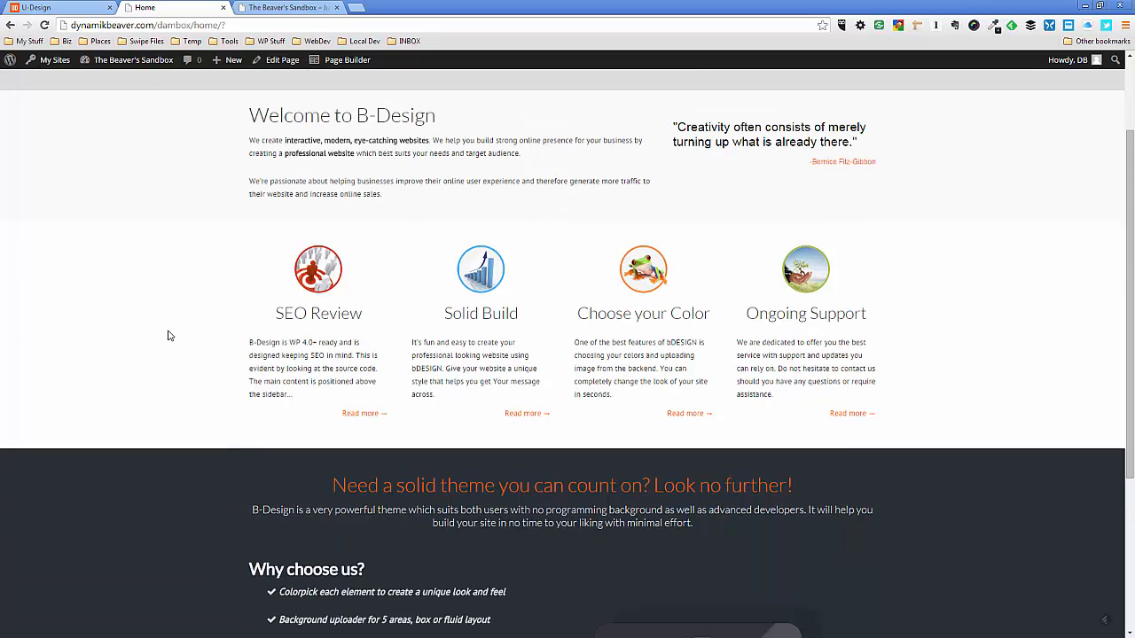
scroll(171, 337, "down", 2)
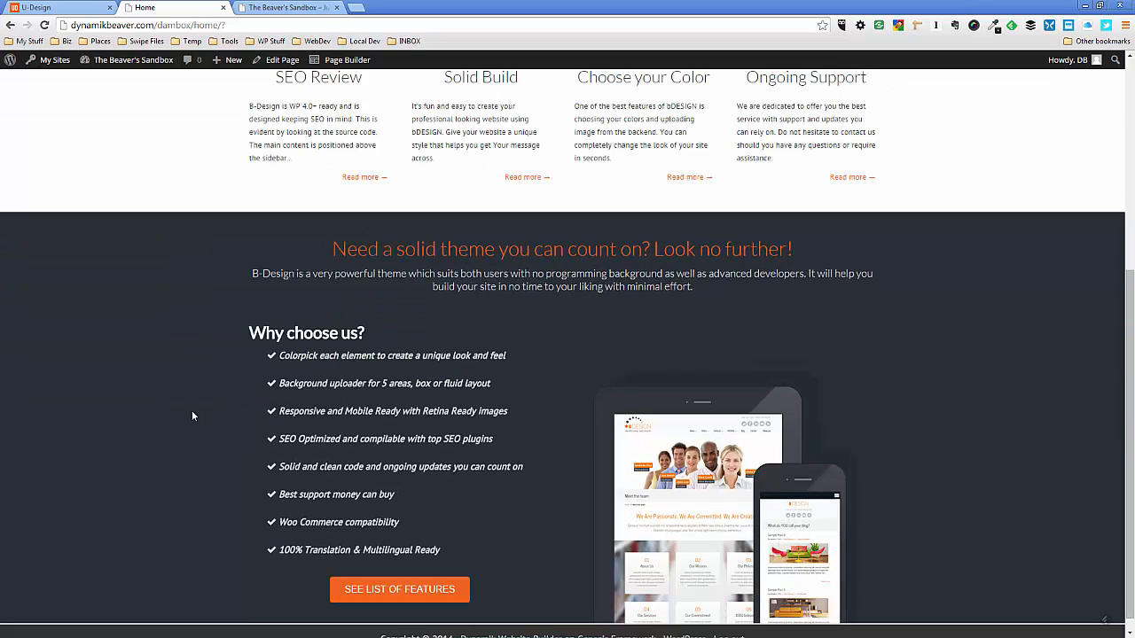
scroll(191, 411, "down", 1)
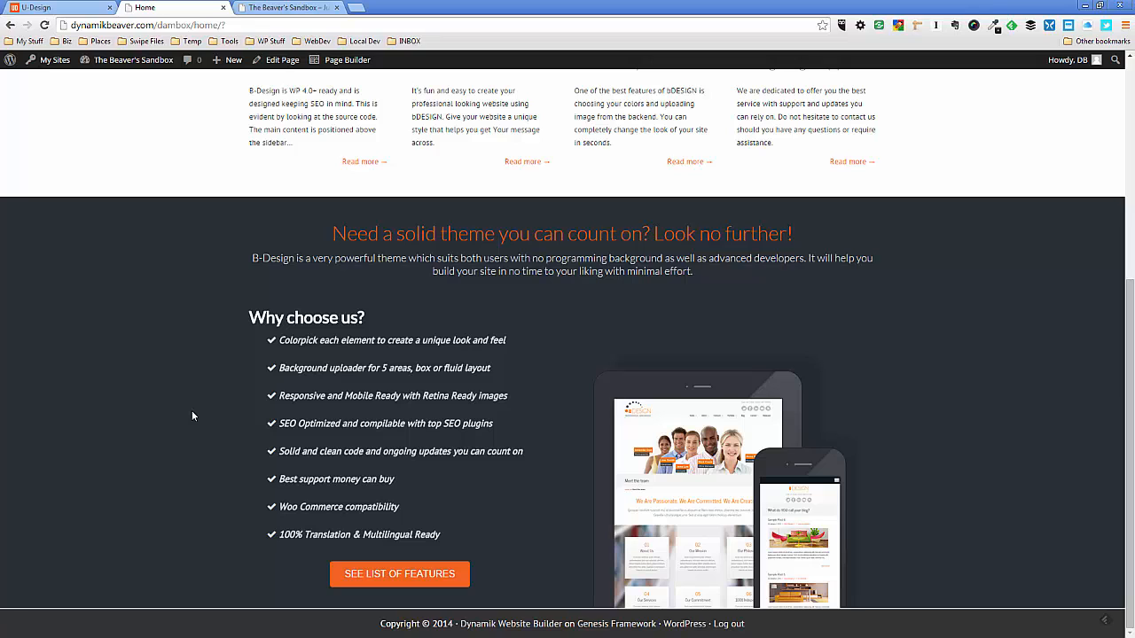
scroll(191, 411, "up", 4)
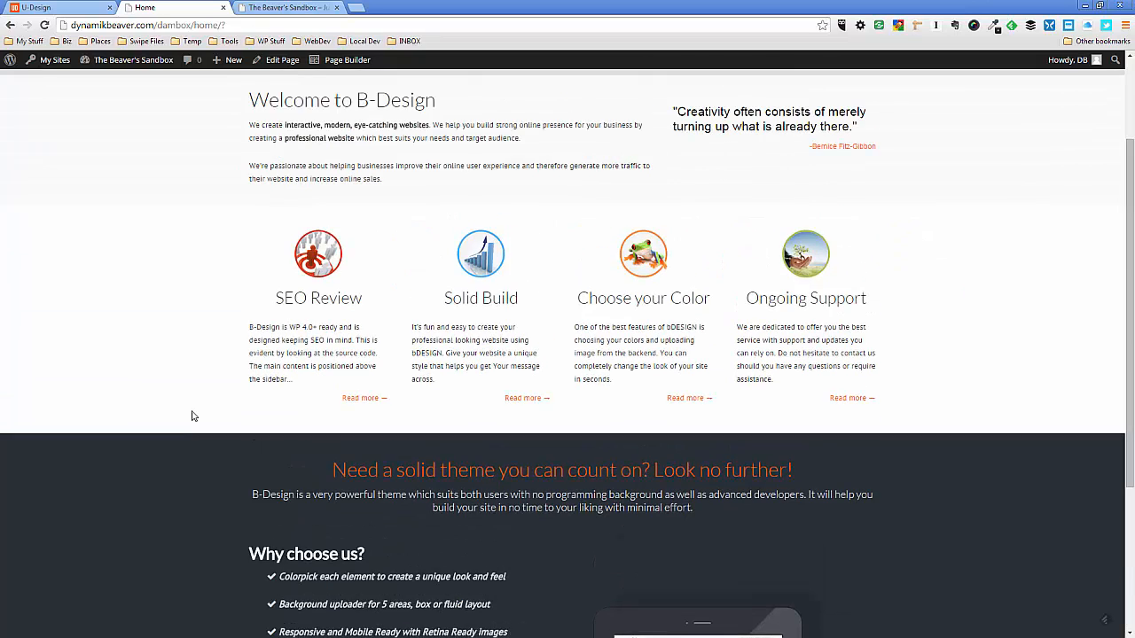
Examine the "Explore the Endless Possibilities in a Single Theme!" section on the U-Design reference page, including its heading, intro text and three columns
key("ctrl+shift+Tab")
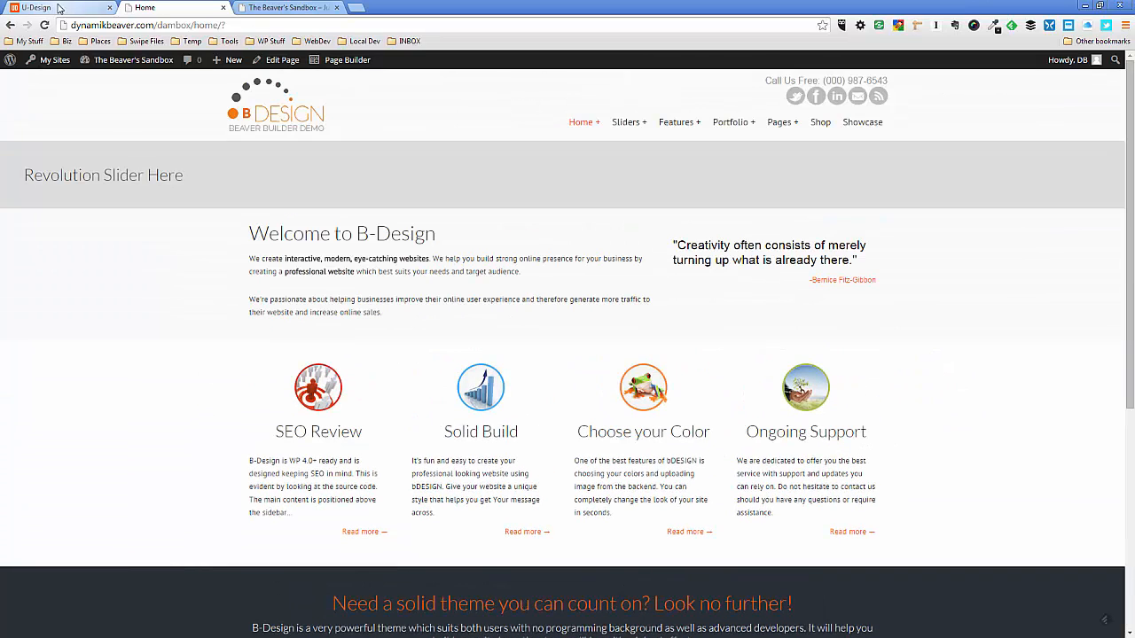
scroll(147, 255, "down", 1)
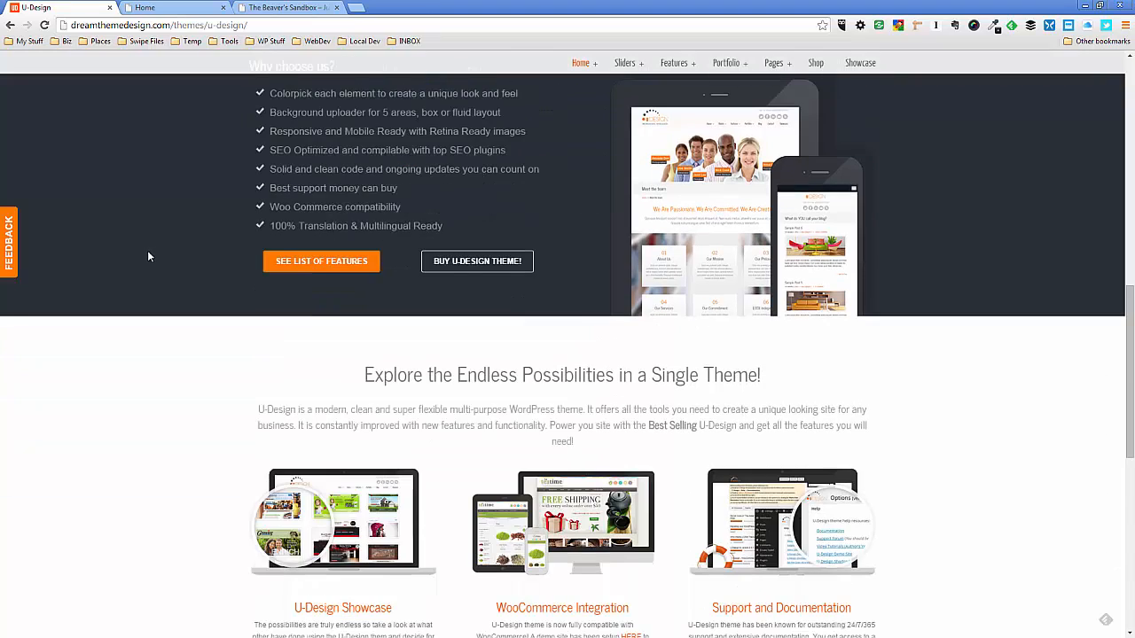
scroll(147, 254, "down", 2)
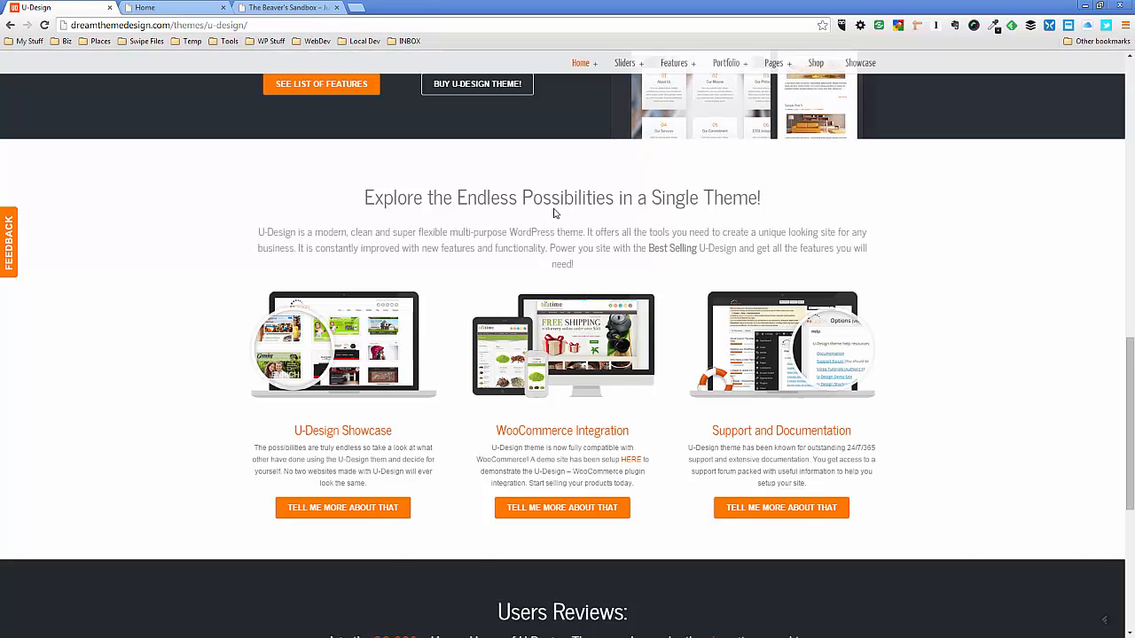
scroll(534, 211, "up", 3)
scroll(581, 218, "down", 2)
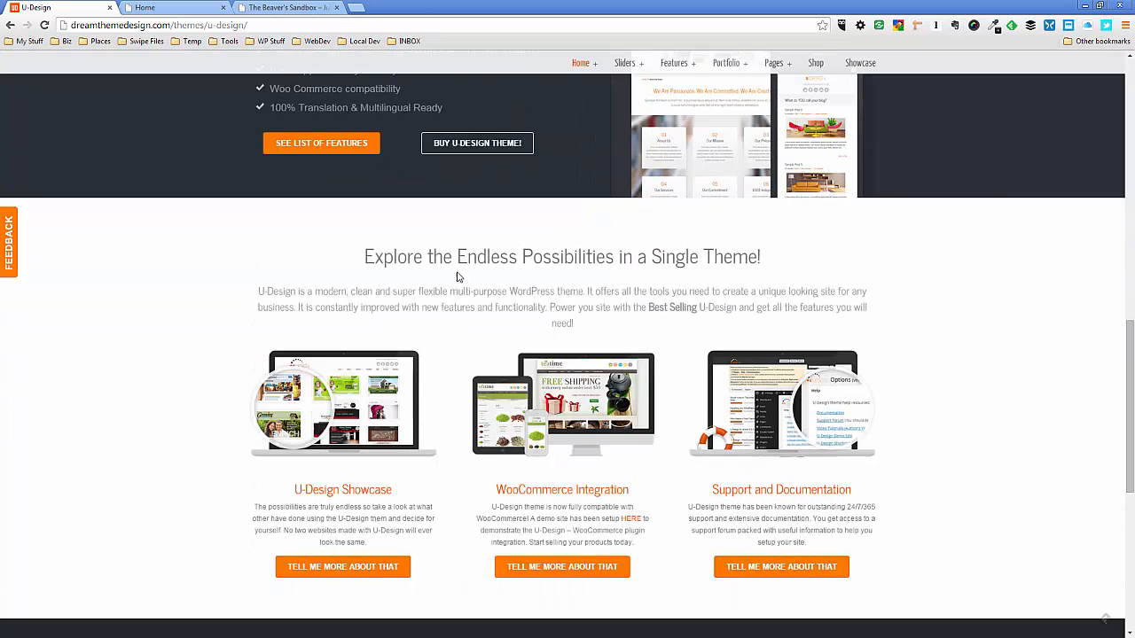
scroll(512, 283, "up", 3)
scroll(519, 279, "down", 4)
scroll(520, 282, "down", 1)
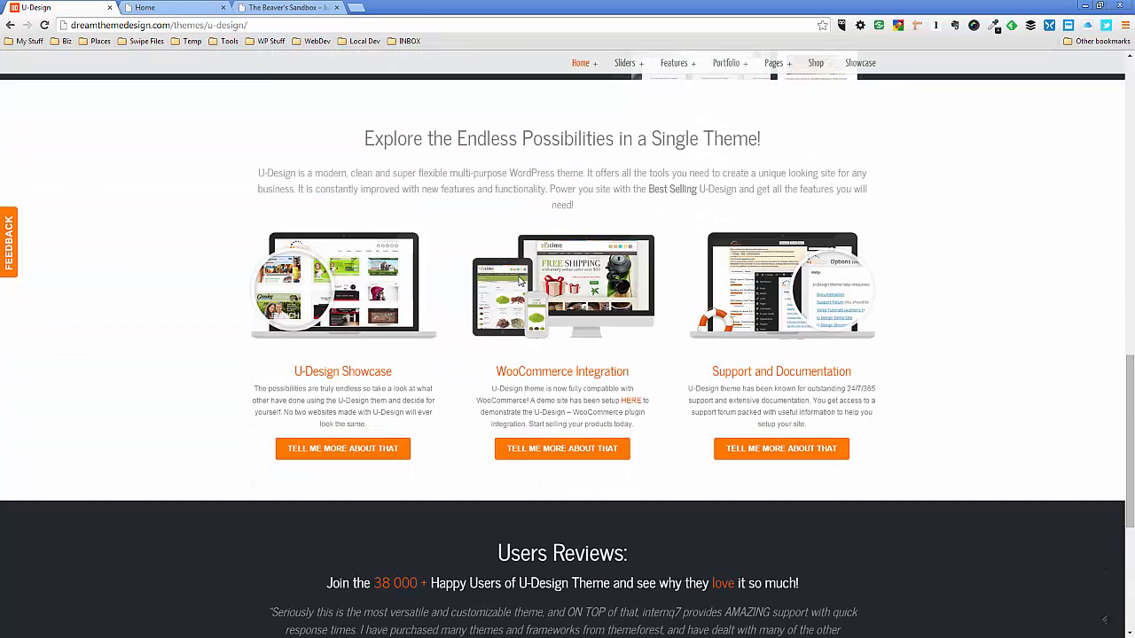
scroll(521, 280, "up", 1)
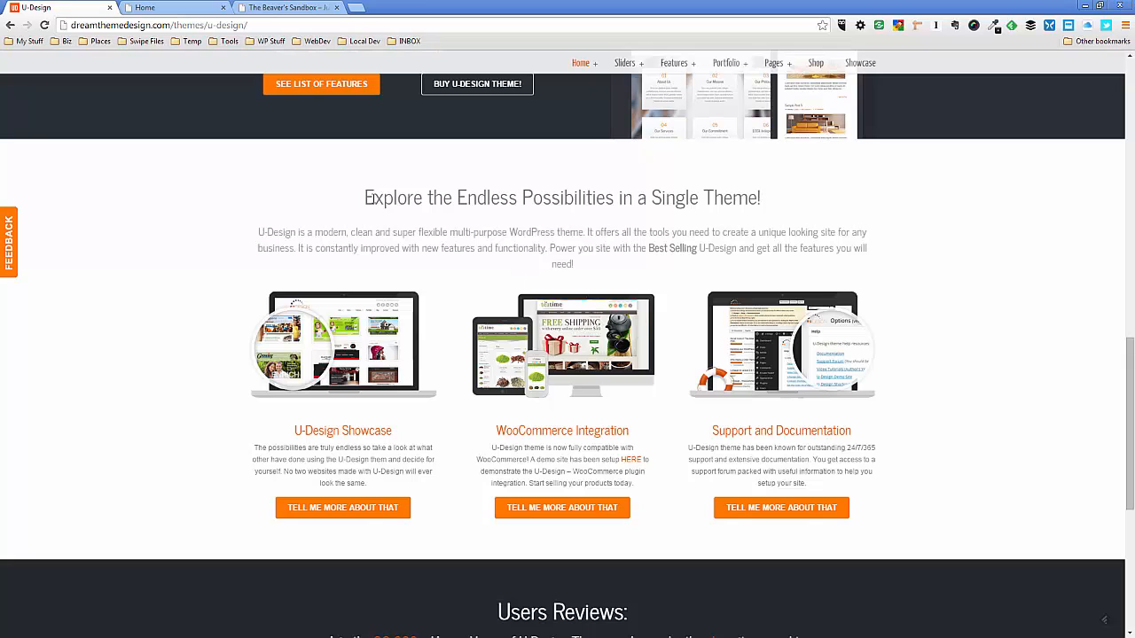
left_click_drag(366, 197, 710, 263)
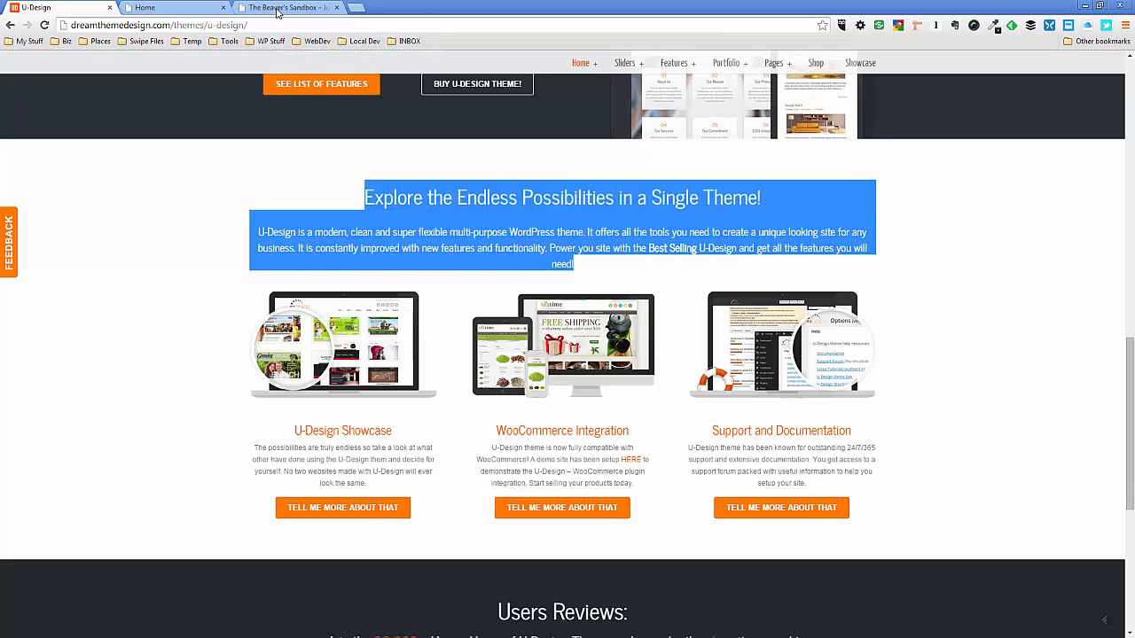
Open the Home page in Page Builder and add a one-column row below the dark feature row
left_click(163, 9)
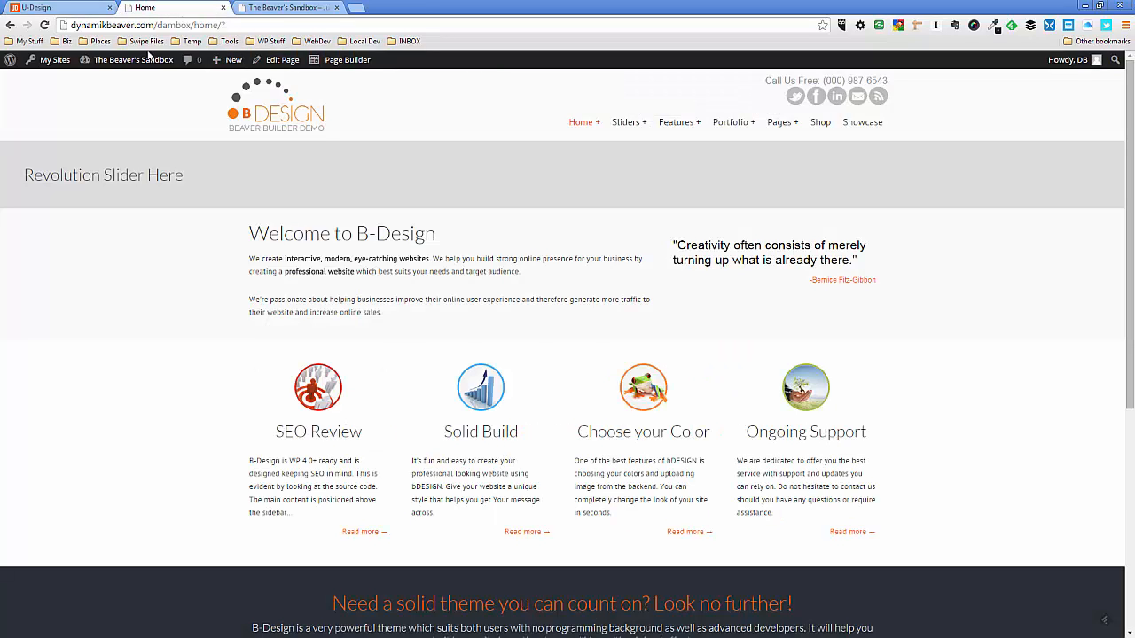
left_click(338, 62)
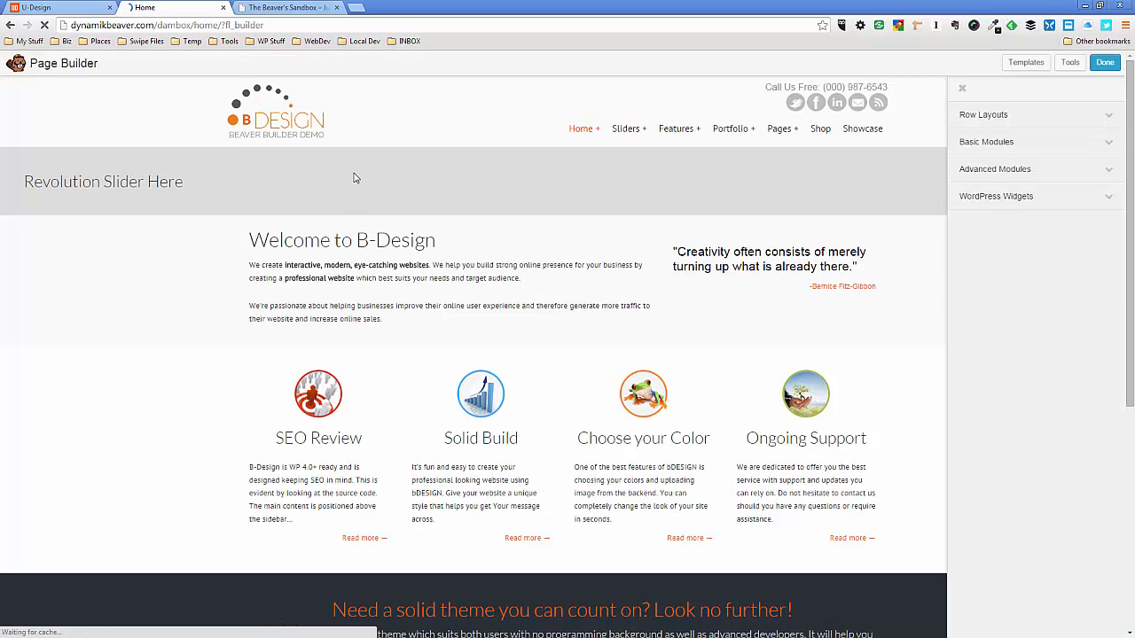
scroll(439, 260, "down", 2)
scroll(439, 260, "down", 2)
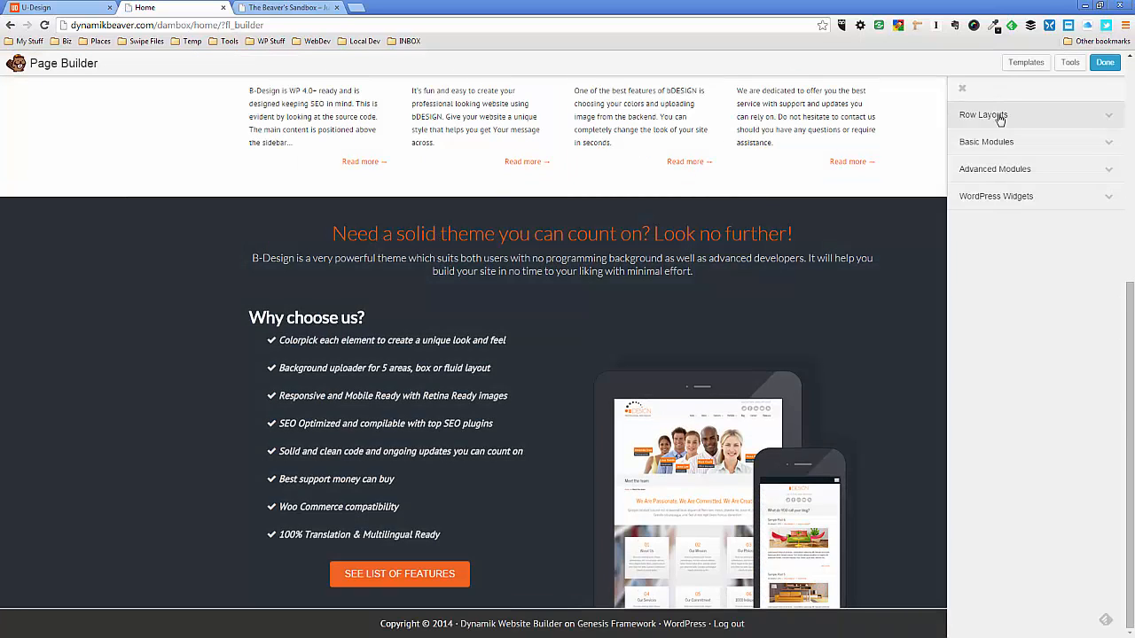
left_click(999, 118)
left_click_drag(994, 135, 523, 602)
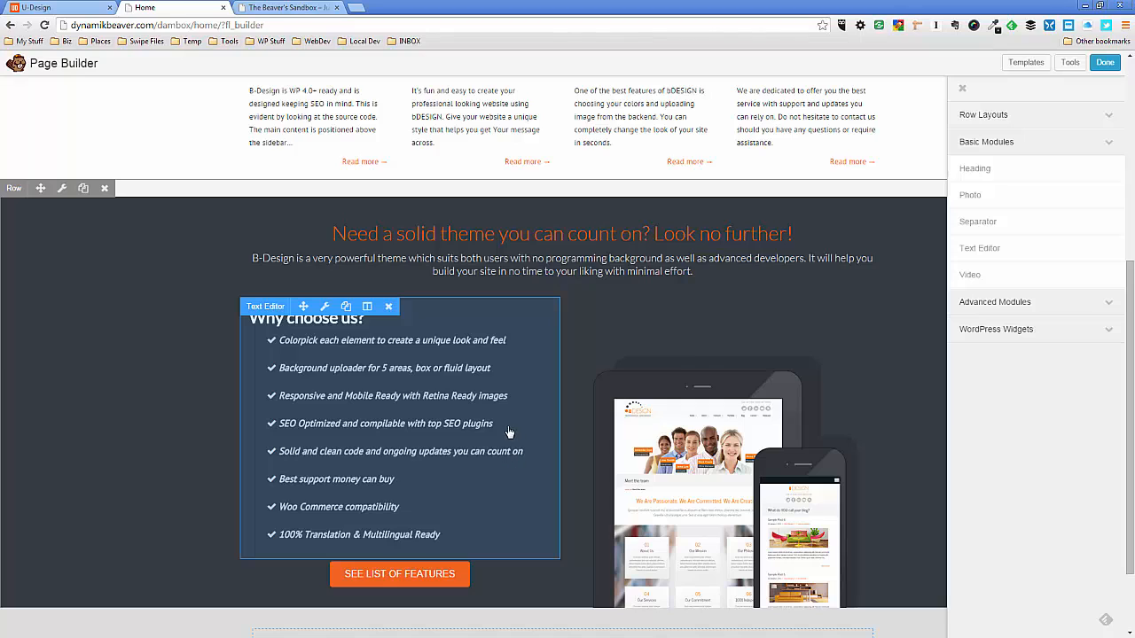
scroll(461, 497, "down", 2)
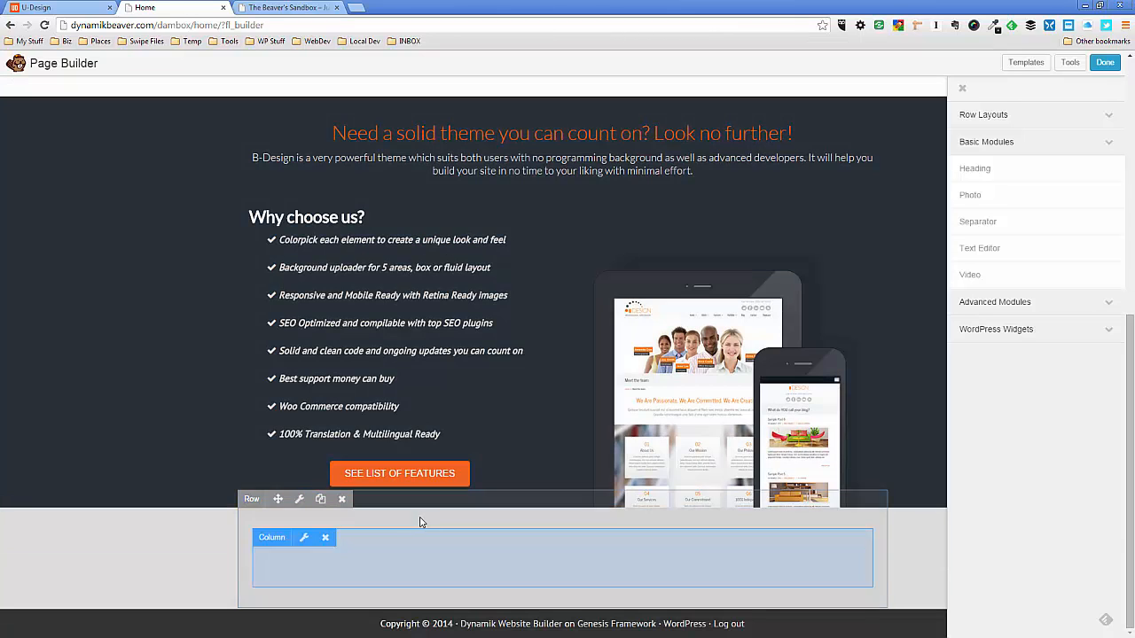
Set the new row's width to Full Width, give it a white color background, and save the row settings
left_click(298, 499)
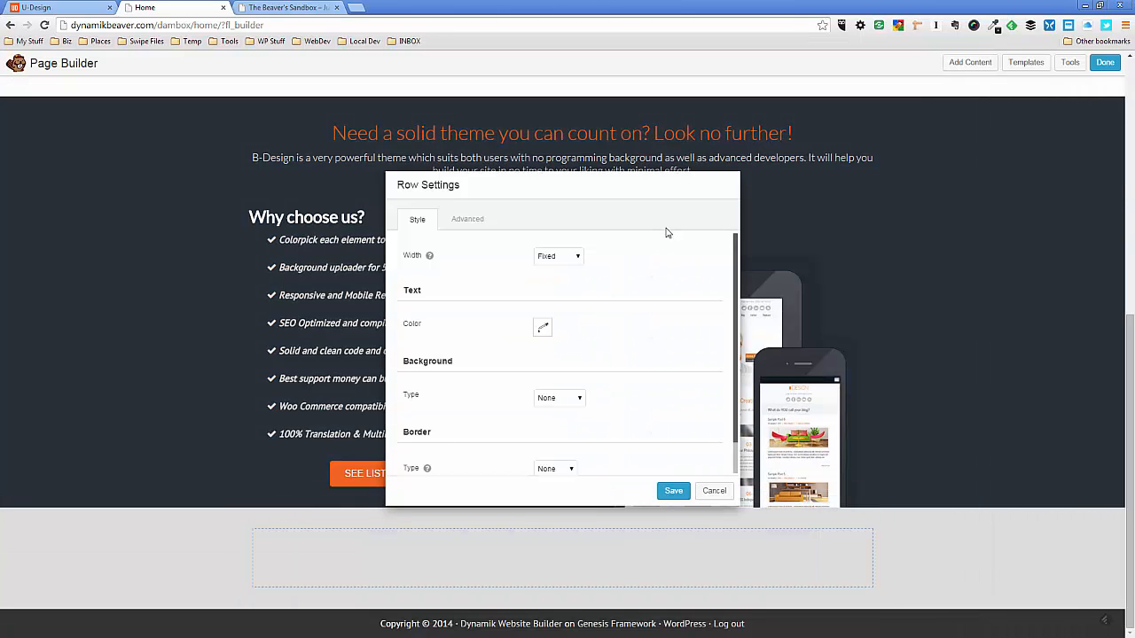
left_click(576, 256)
left_click(568, 279)
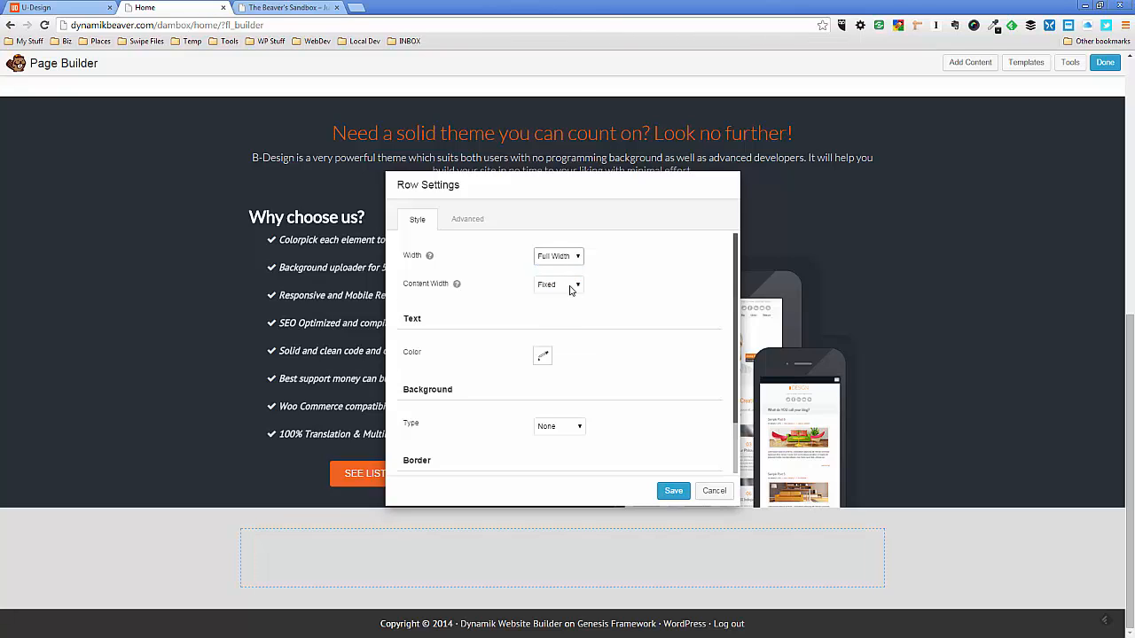
scroll(579, 326, "down", 1)
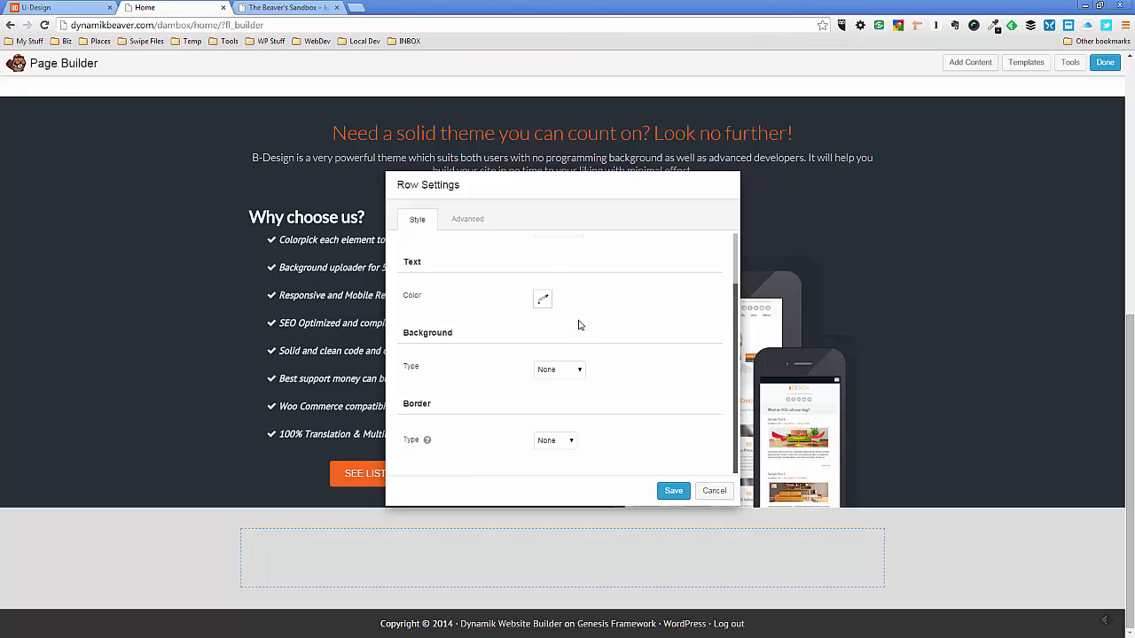
left_click(555, 371)
left_click(554, 391)
scroll(561, 391, "down", 2)
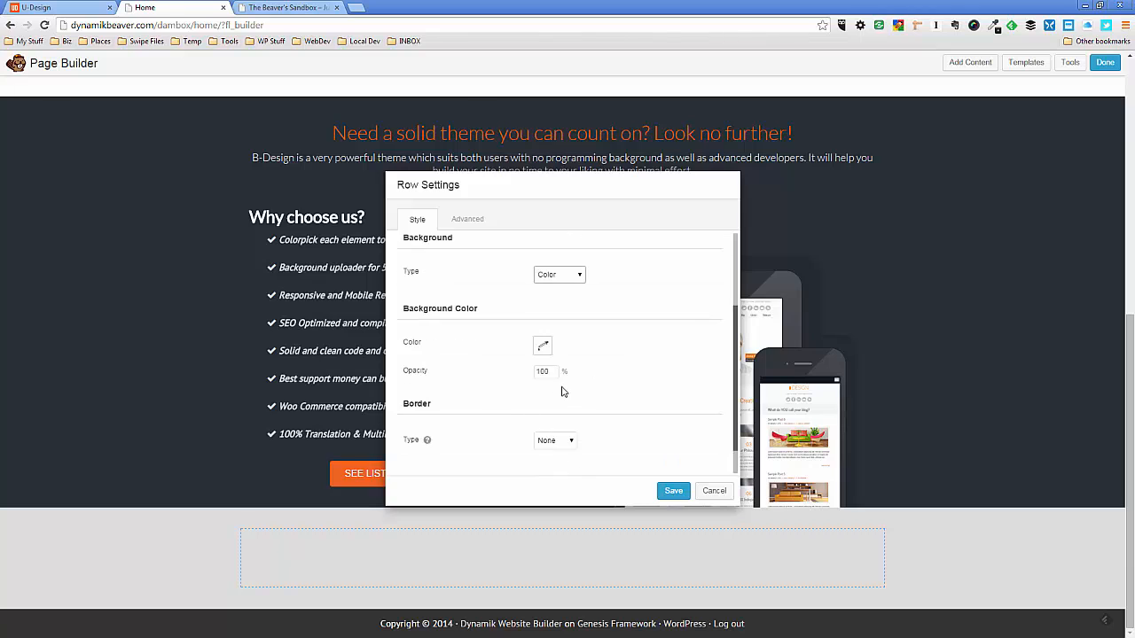
left_click(543, 345)
left_click(545, 366)
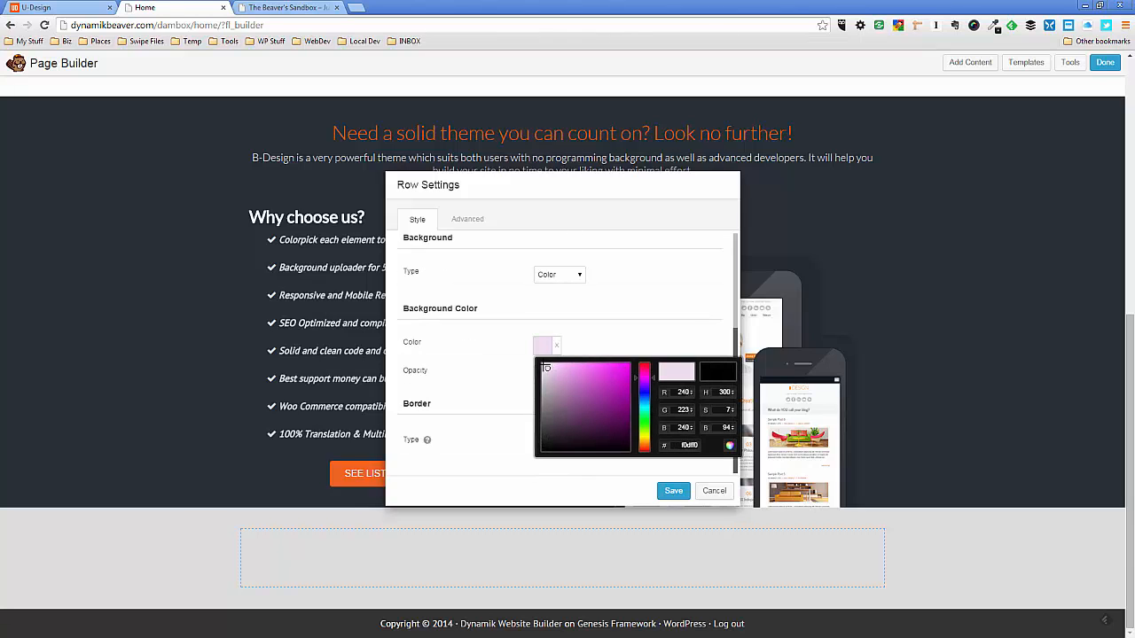
left_click(674, 490)
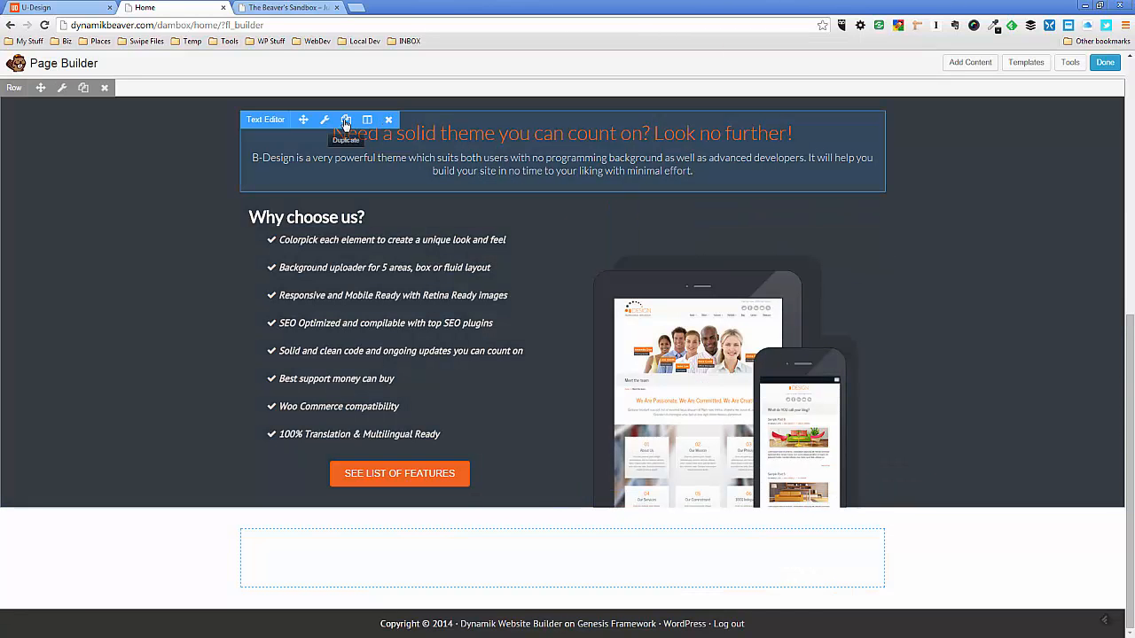
Duplicate the "Need a solid theme you can count on?" text module and move the copy into the new white row
left_click(346, 121)
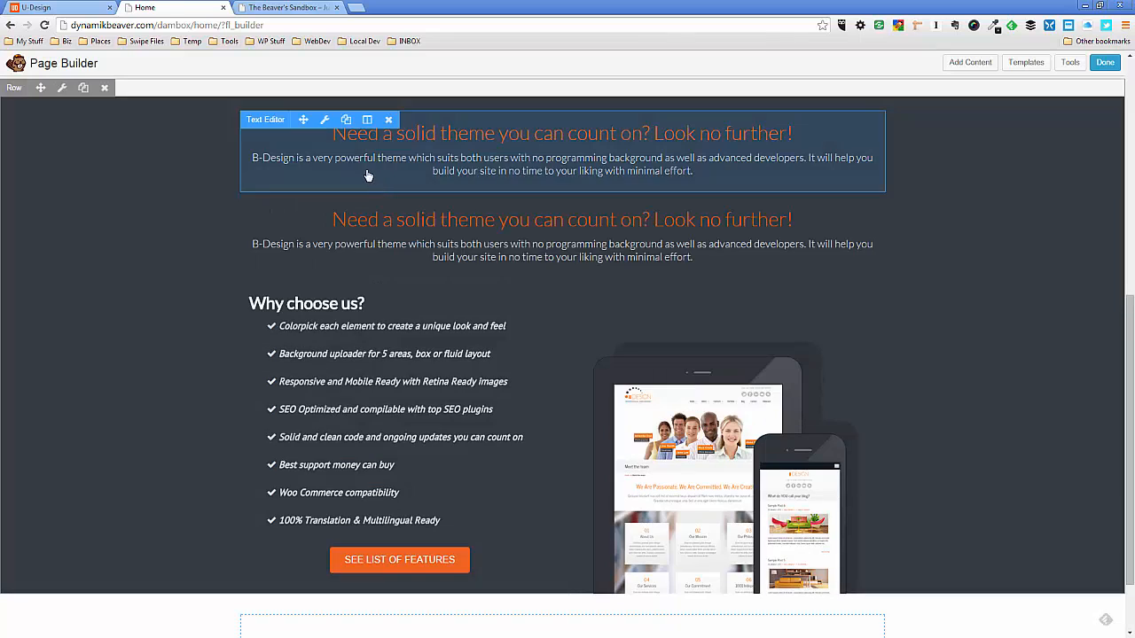
left_click_drag(303, 206, 336, 536)
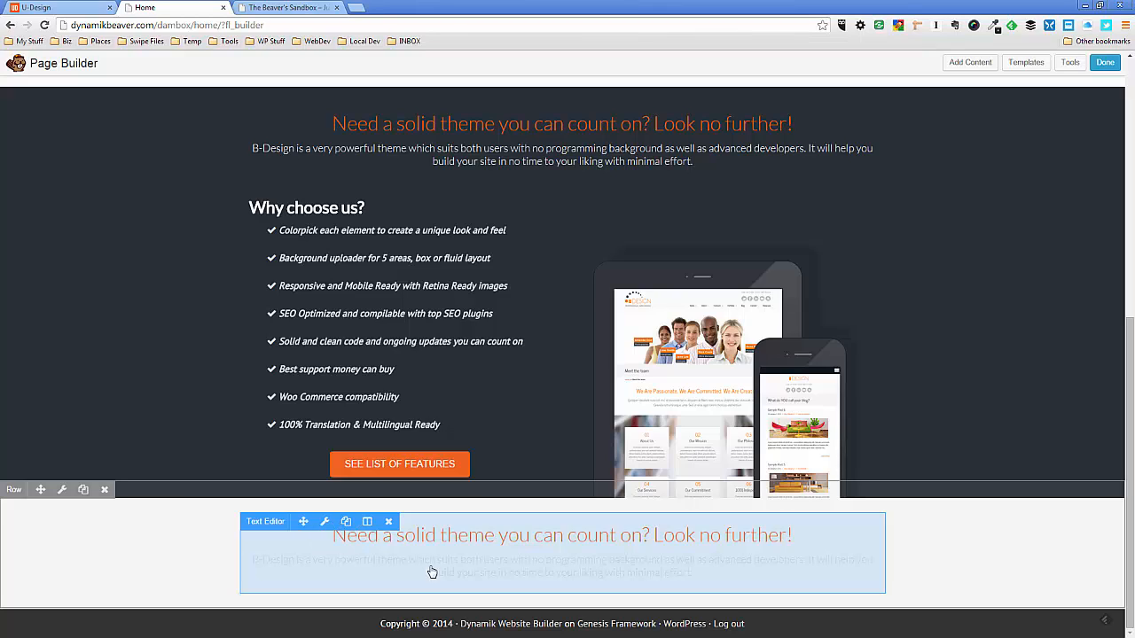
Open the duplicated text module's settings and copy the heading "Explore the Endless Possibilities in a Single Theme!" from the U-Design page
left_click(327, 523)
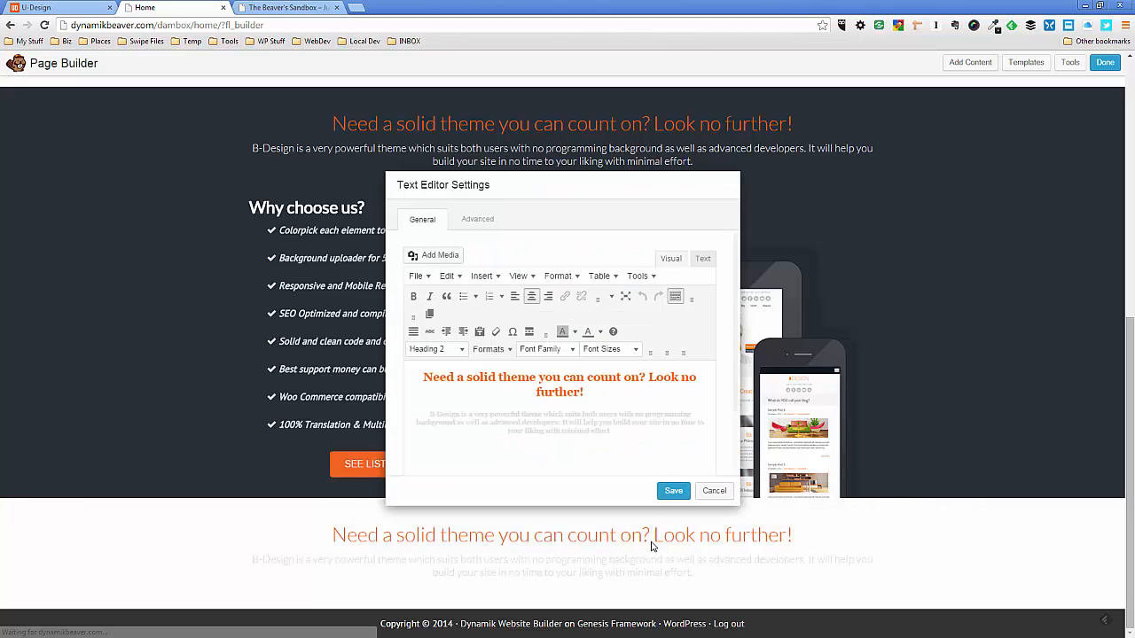
left_click(76, 8)
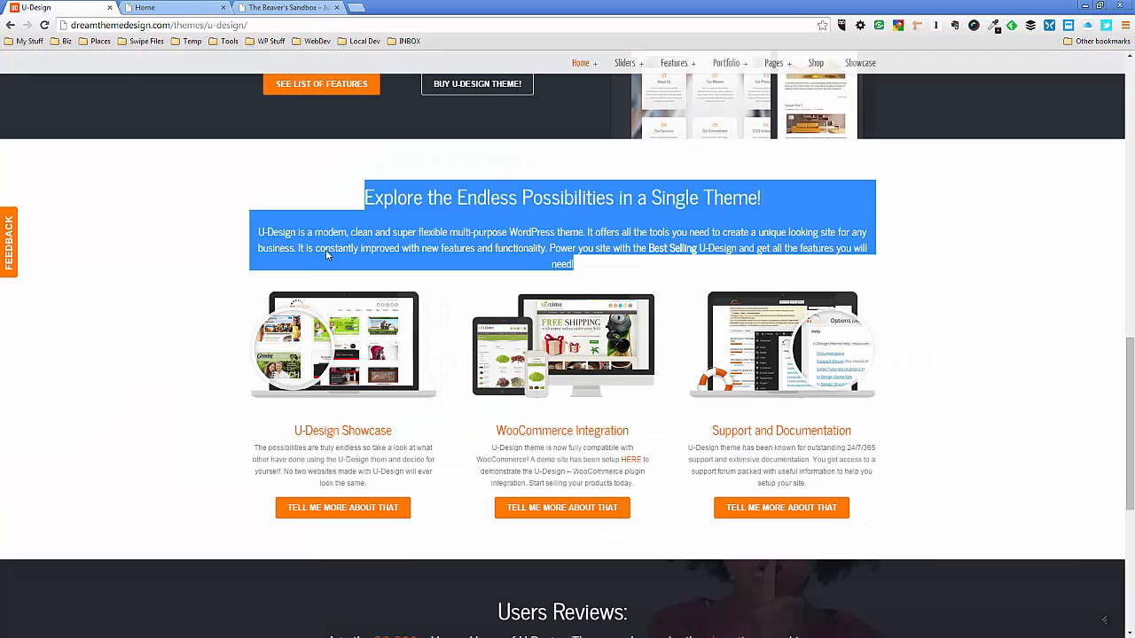
left_click(387, 198)
left_click_drag(369, 198, 762, 181)
key("ctrl+c")
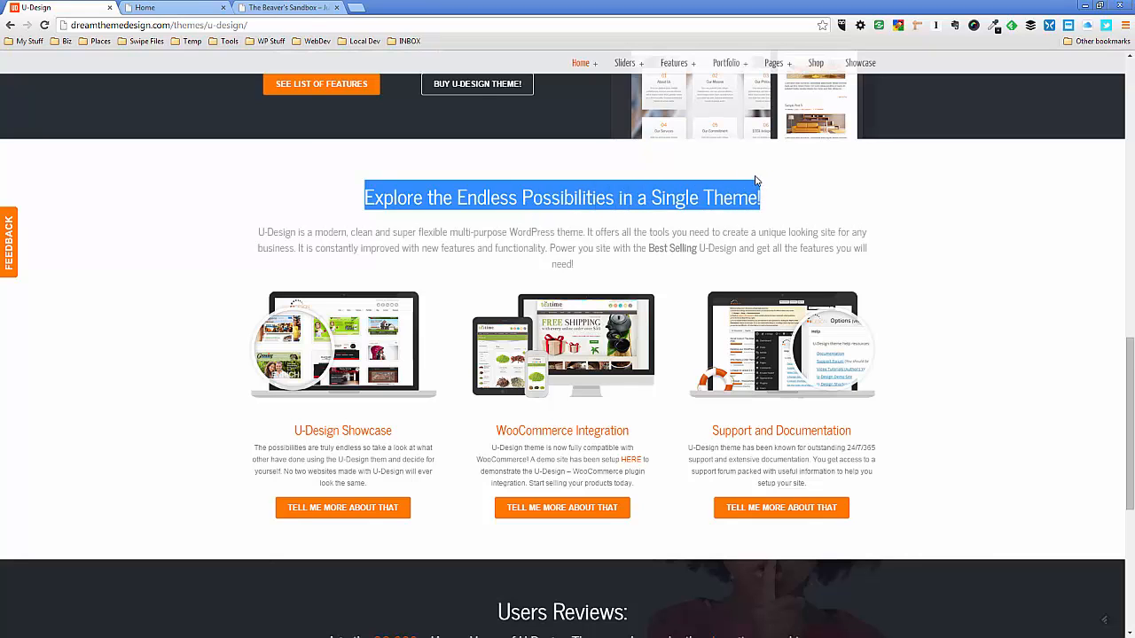
left_click(216, 10)
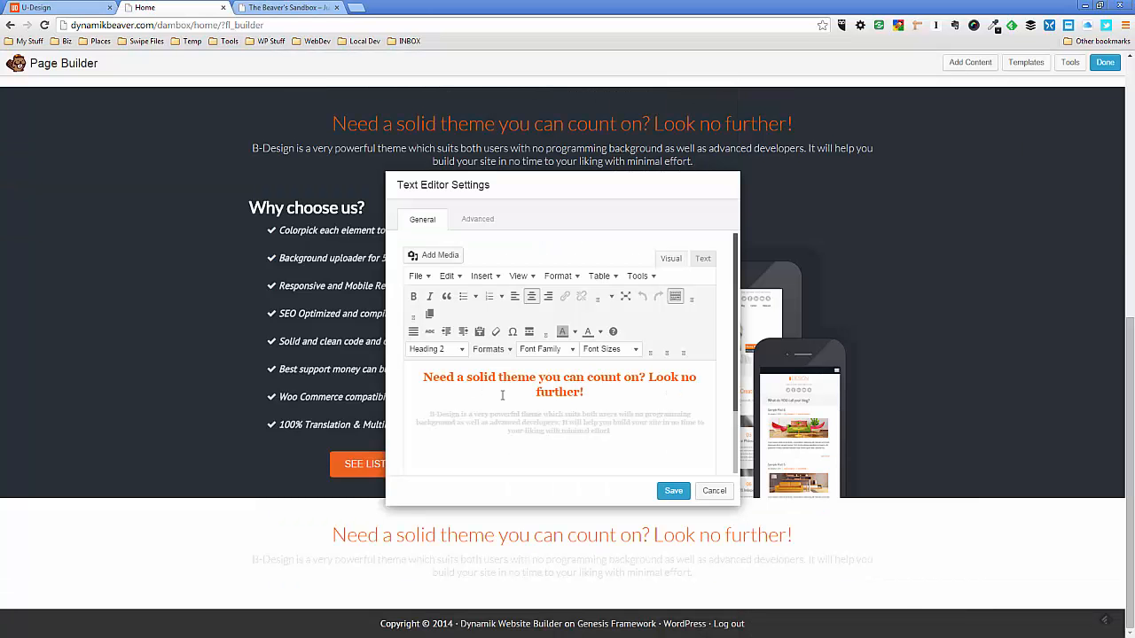
Try to paste the copied heading over the duplicated module's heading in the visual editor, undoing each attempt
left_click_drag(491, 379, 585, 393)
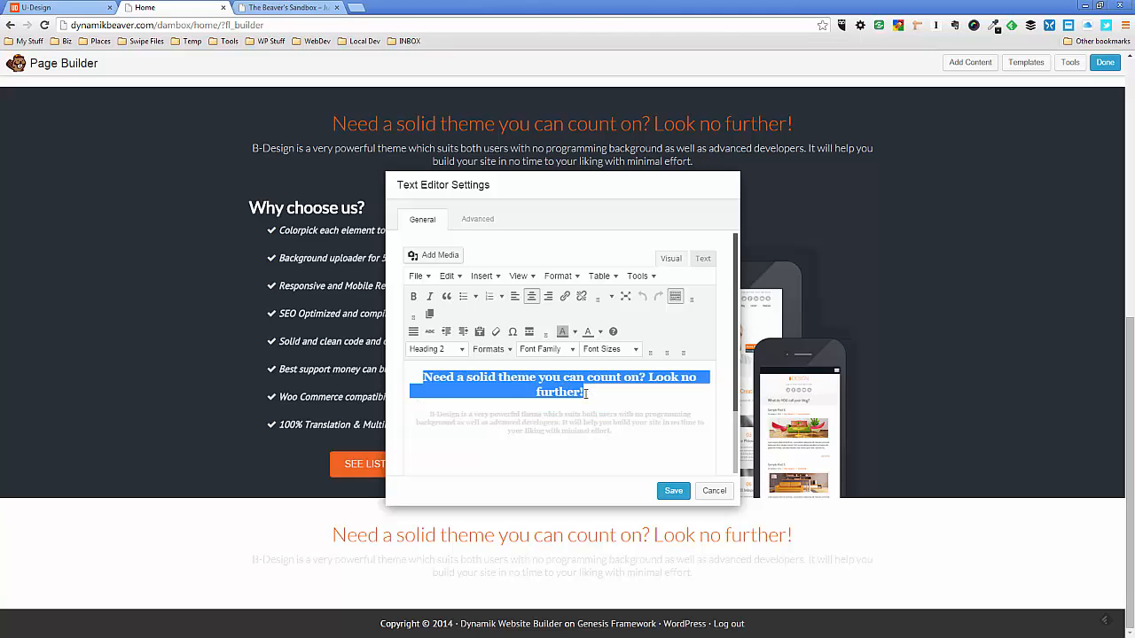
left_click_drag(431, 379, 581, 392)
key("ctrl+v")
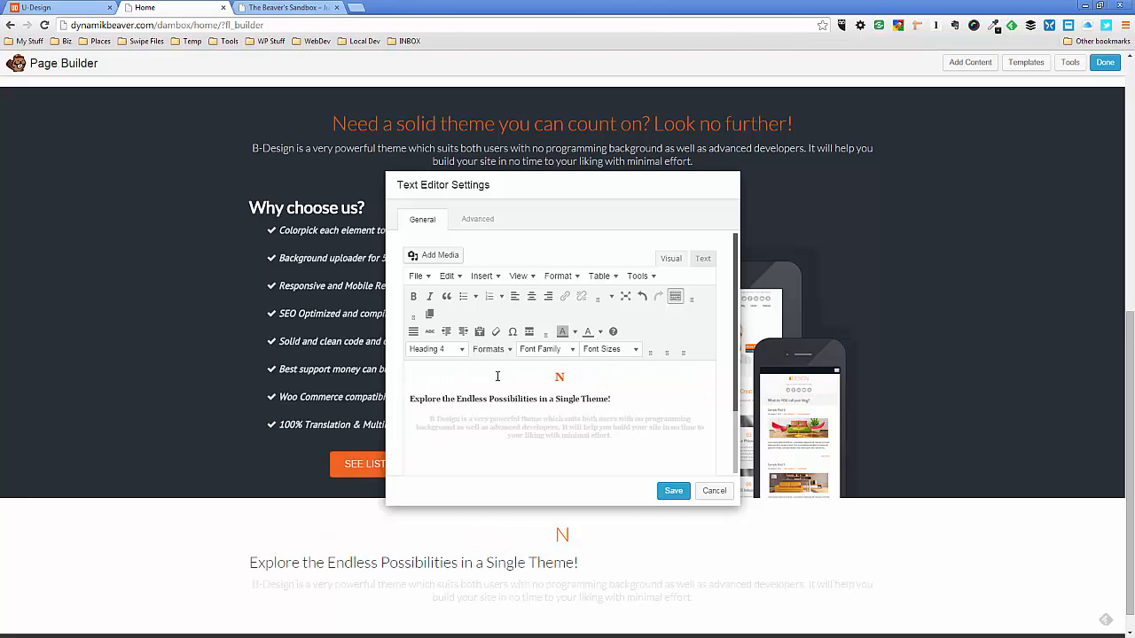
key("ctrl+z")
left_click(556, 391)
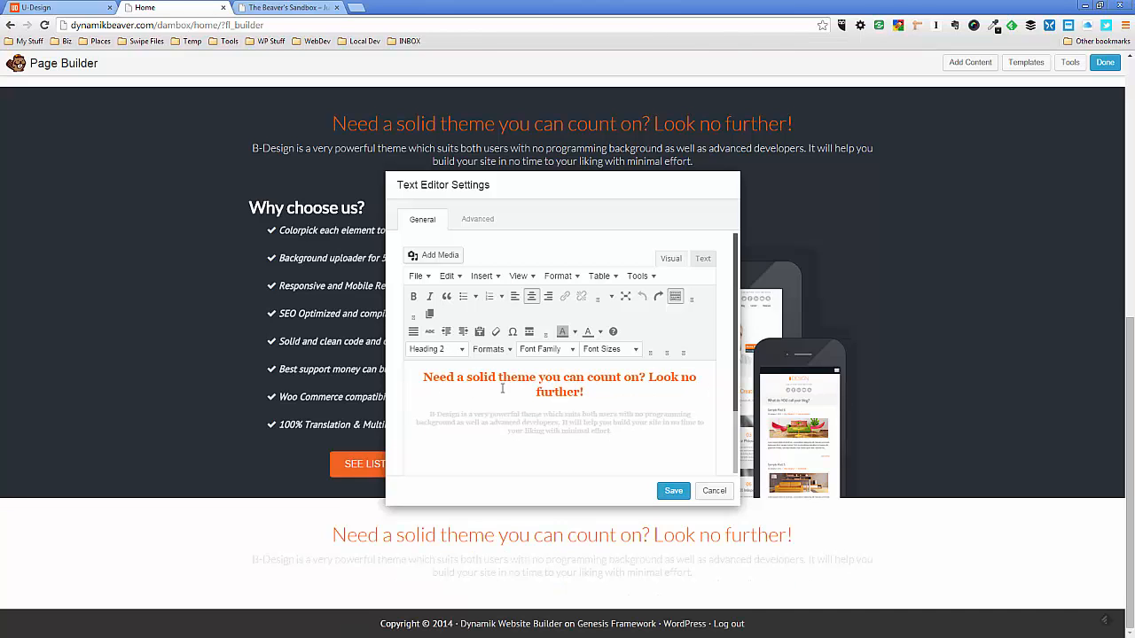
left_click_drag(437, 377, 577, 391)
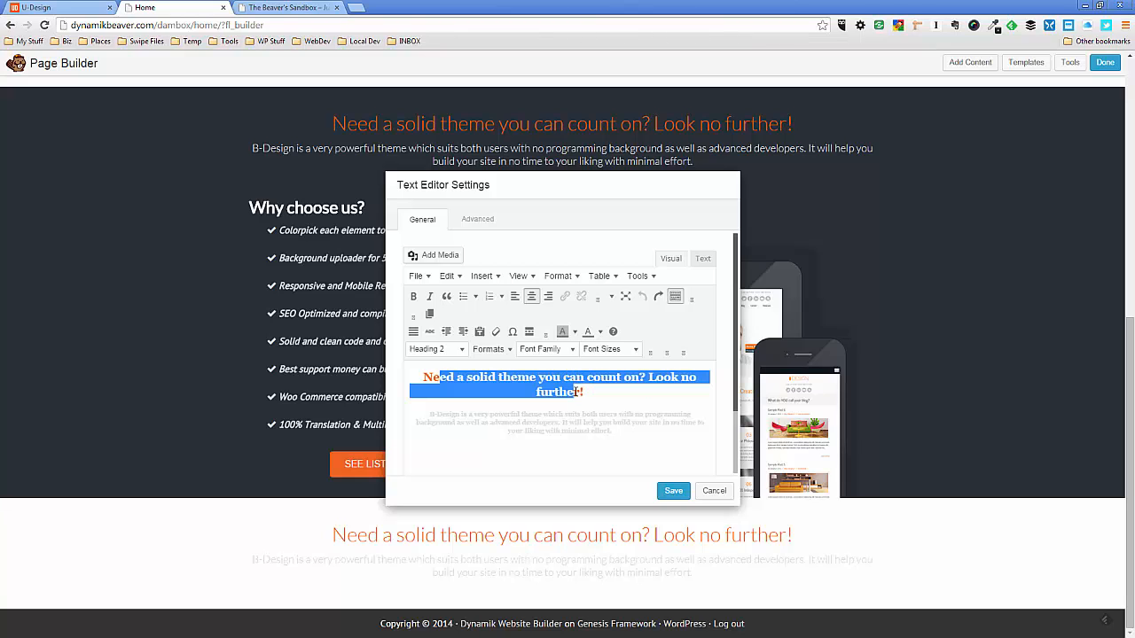
type("Explore the Endless Possibilities in a Single Theme!")
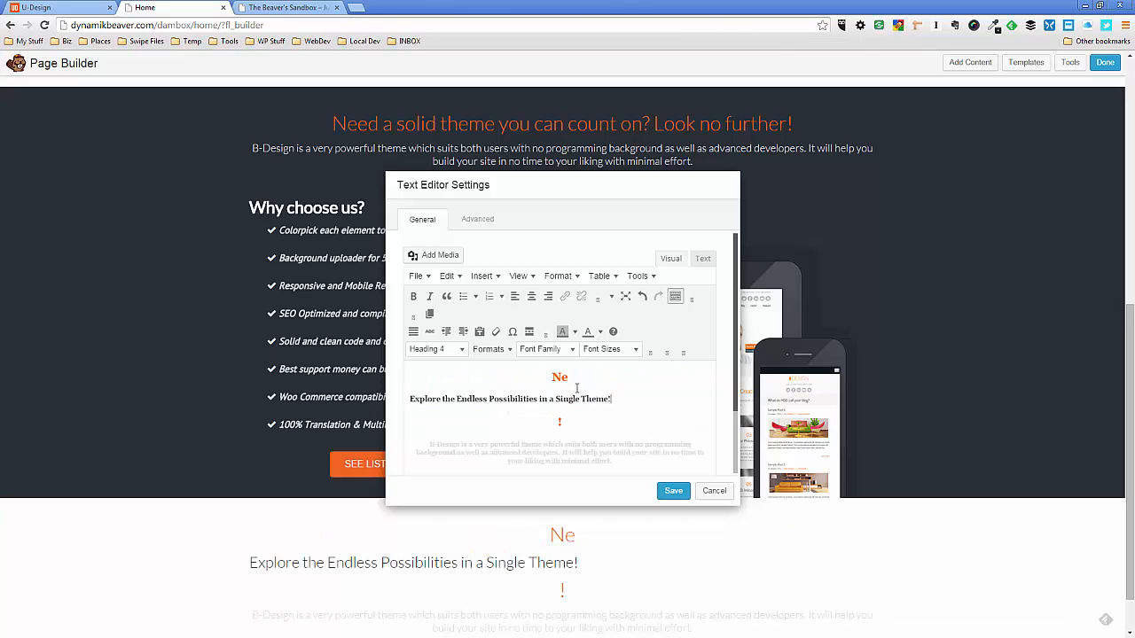
key("ctrl+z")
left_click(518, 399)
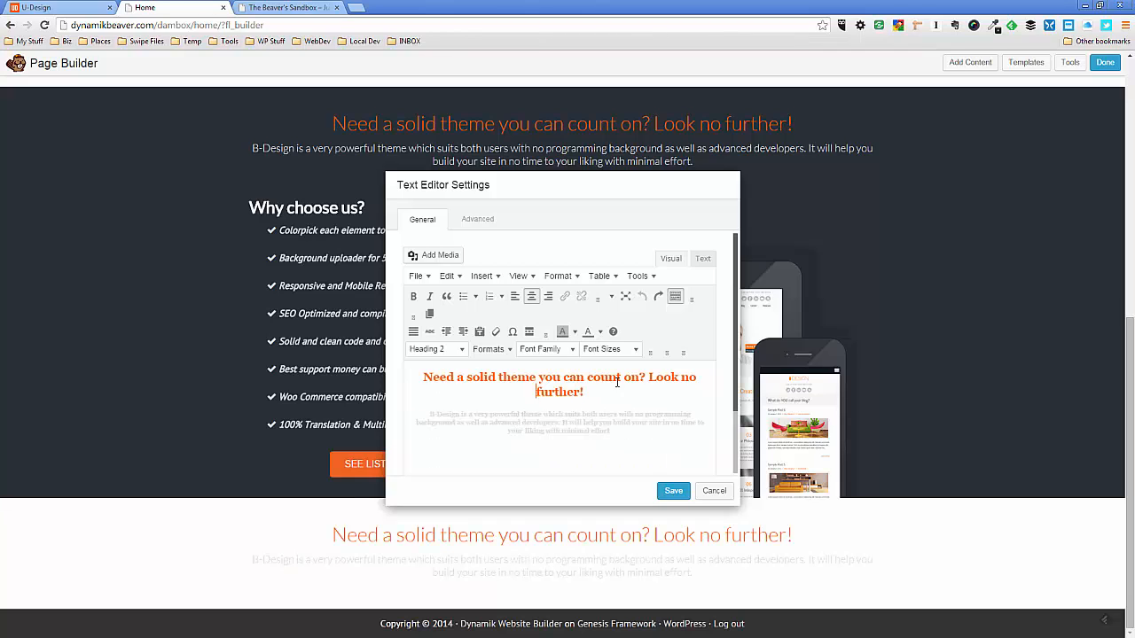
Replace the h2 heading text in the module's HTML source with "Explore the Endless Possibilities in a Single Theme!" and return to the visual view
left_click(702, 259)
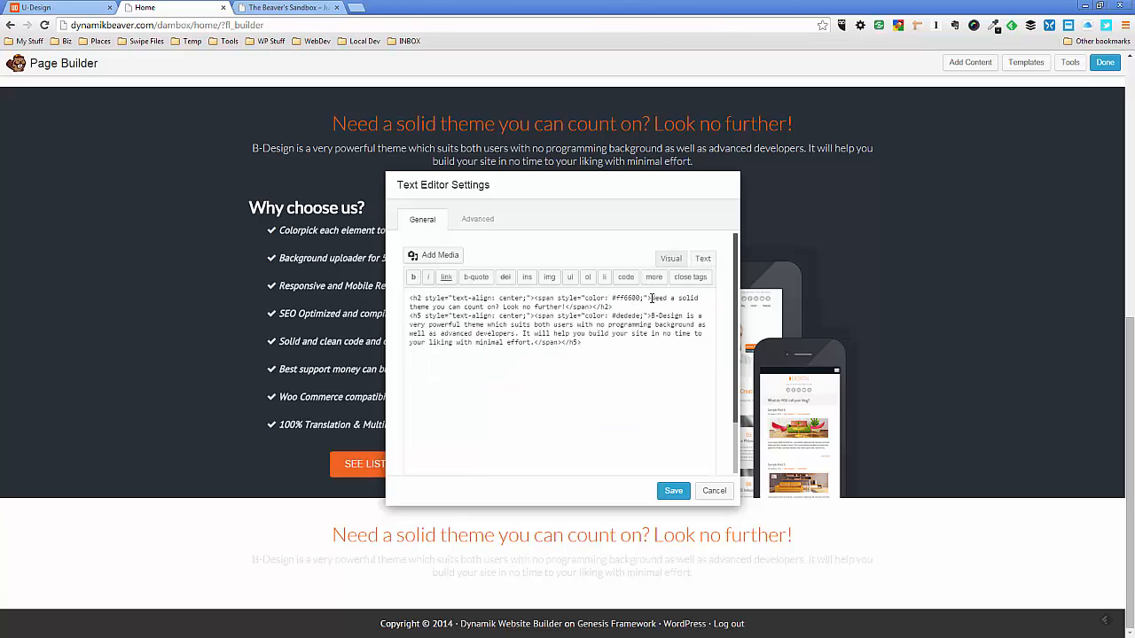
left_click_drag(652, 299, 568, 307)
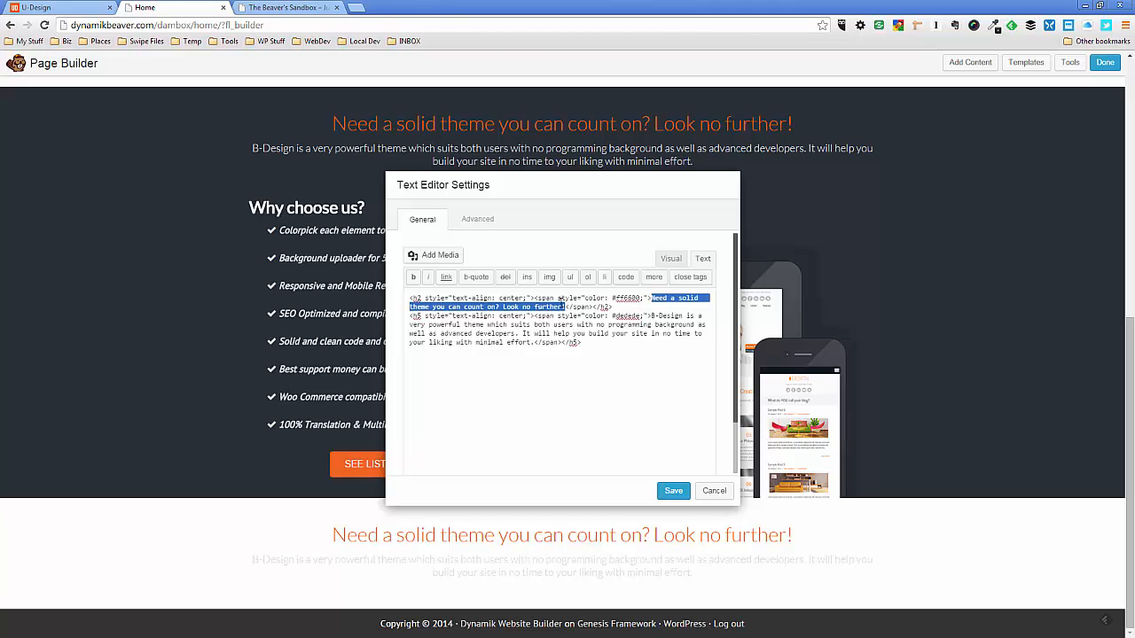
type("Explore the Endless Possibilities in a Single Theme!")
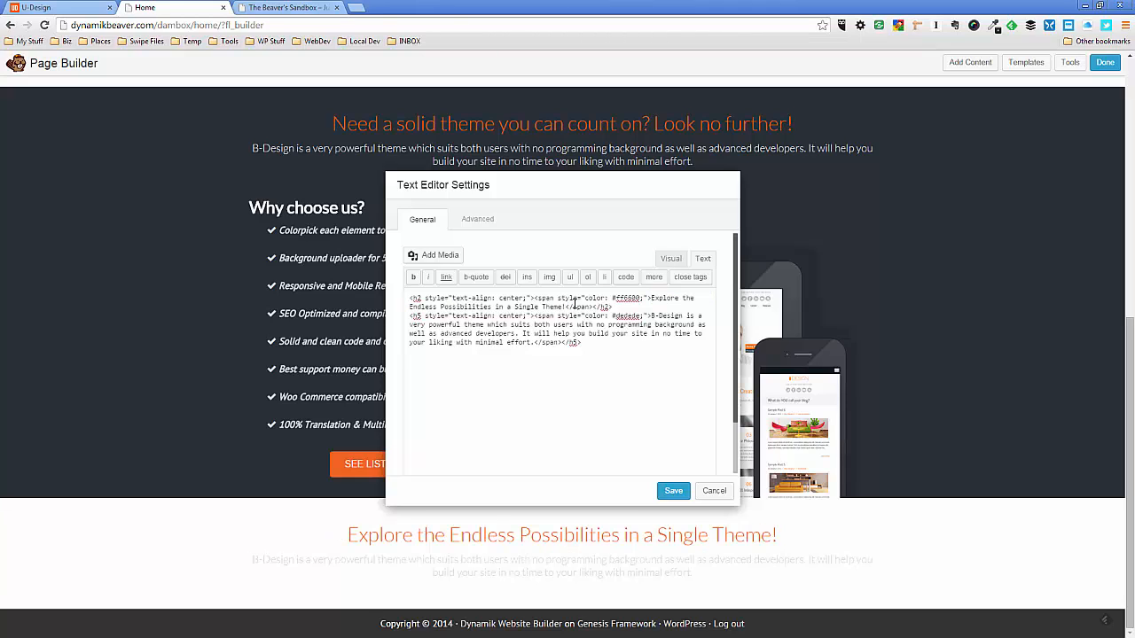
left_click(667, 258)
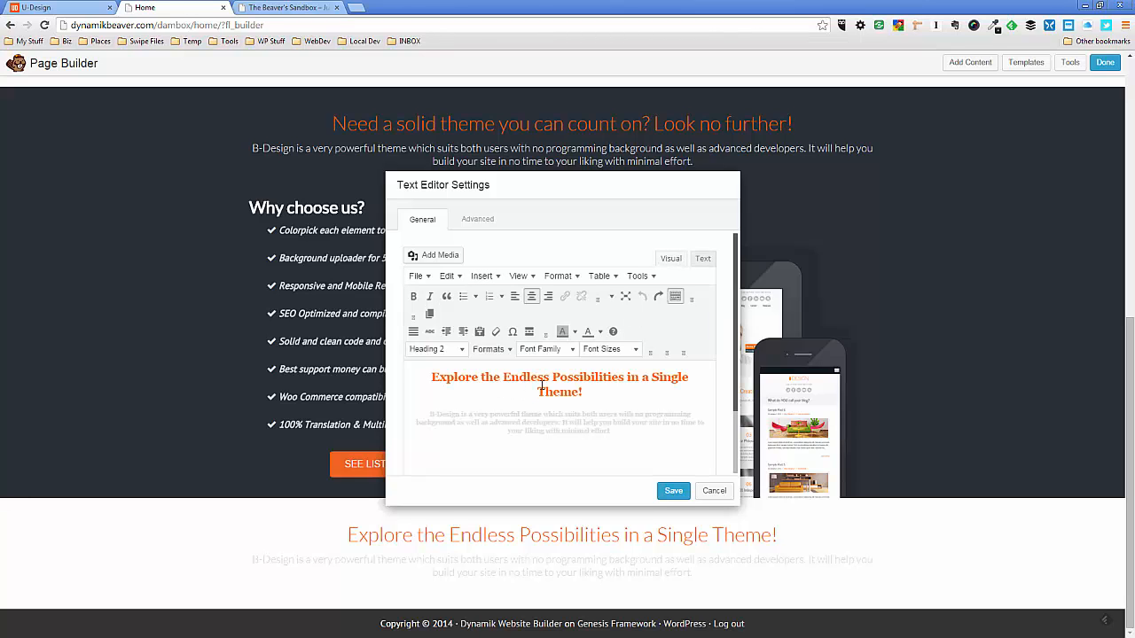
Copy the description paragraph below the "Explore the Endless Possibilities in a Single Theme!" heading on the U-Design page
left_click(62, 8)
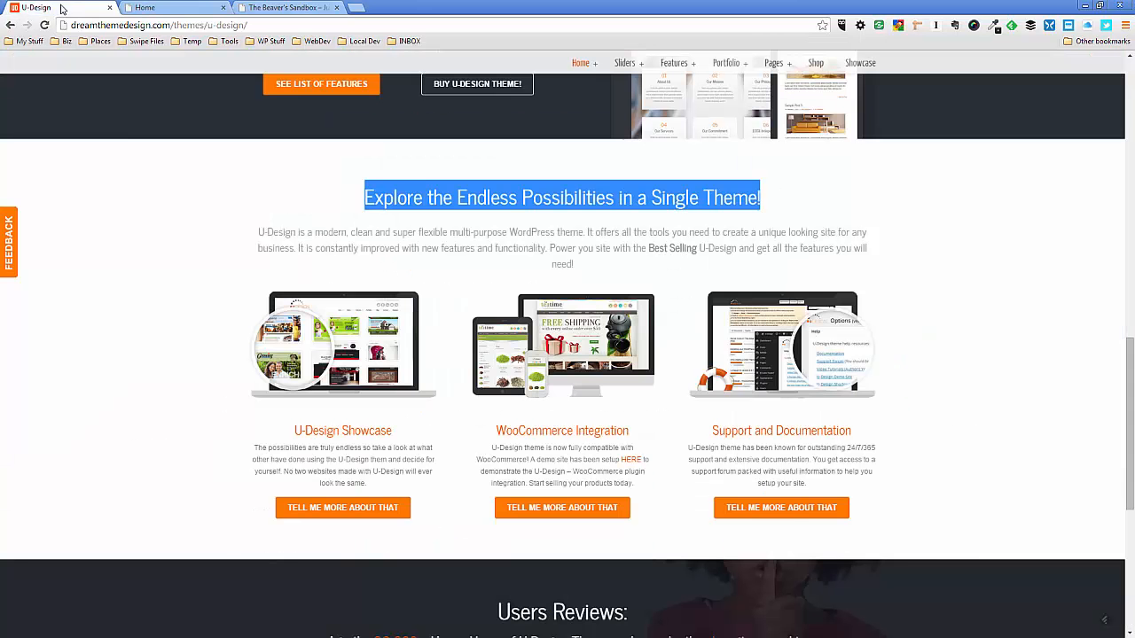
left_click(257, 232)
left_click_drag(259, 232, 606, 272)
key("ctrl+c")
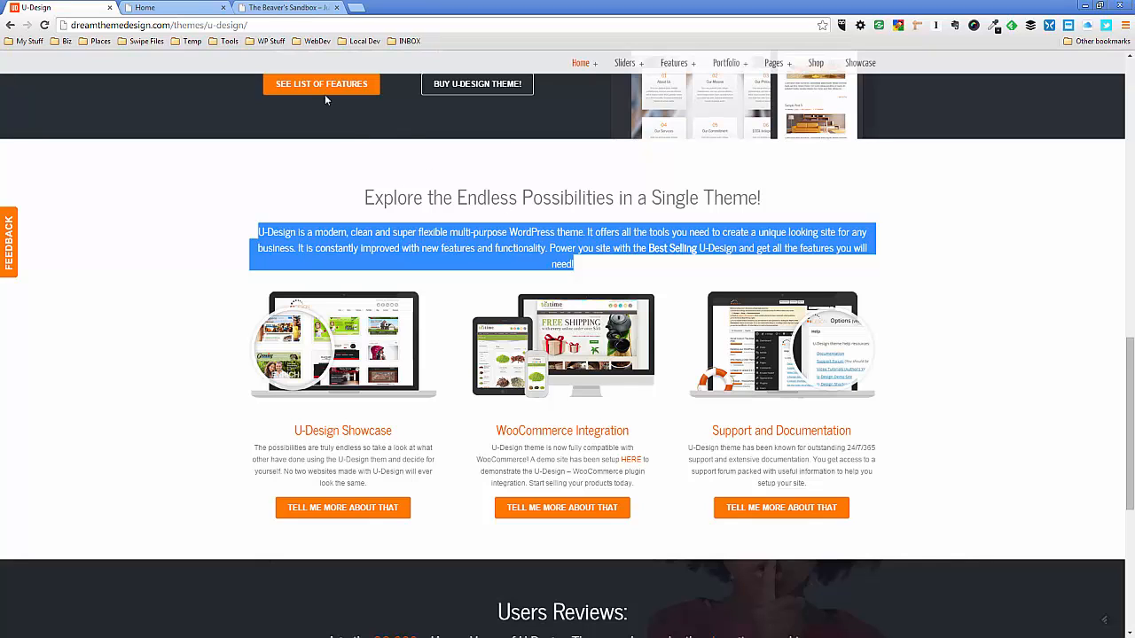
Replace the h5 text in the module's HTML source with the copied paragraph, using "B-Design" for the theme name, and return to the visual view
left_click(144, 8)
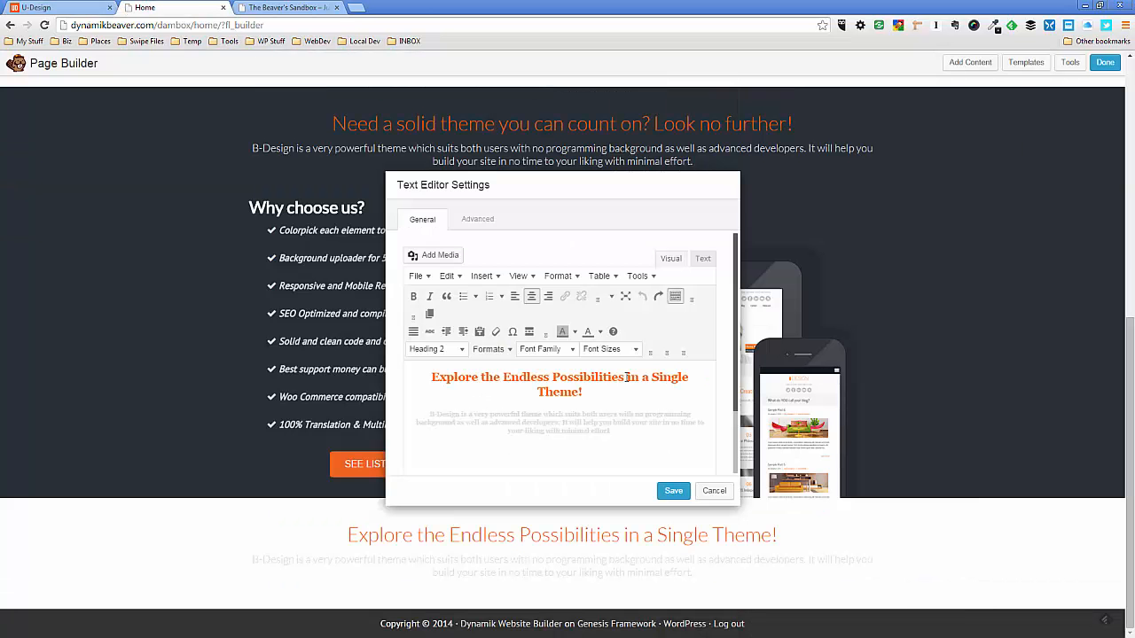
left_click(702, 258)
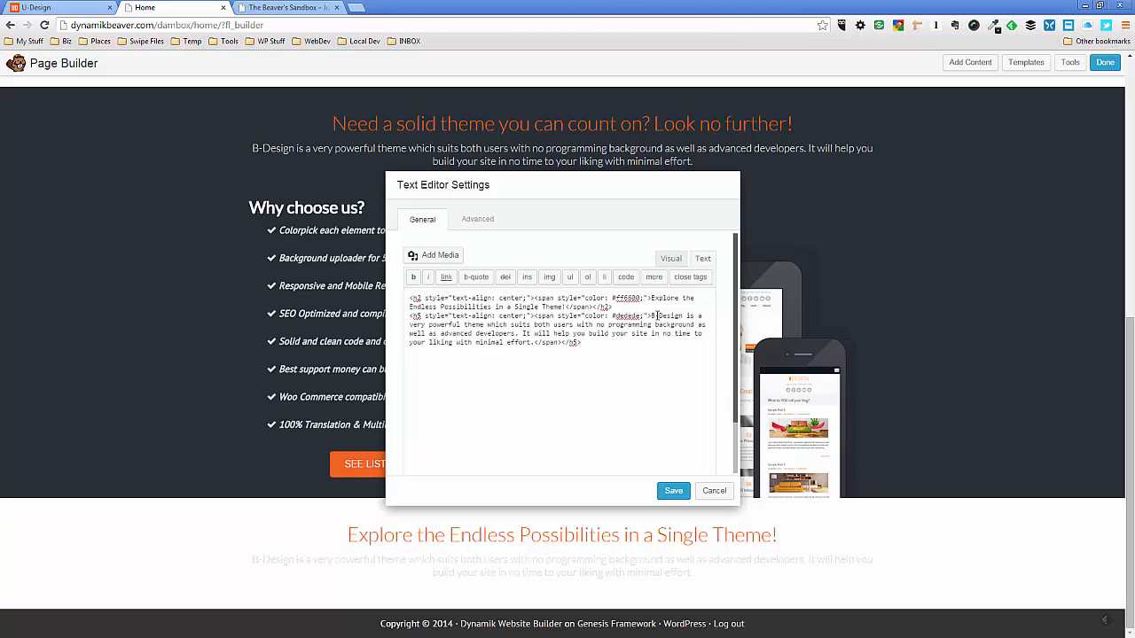
left_click_drag(654, 317, 538, 342)
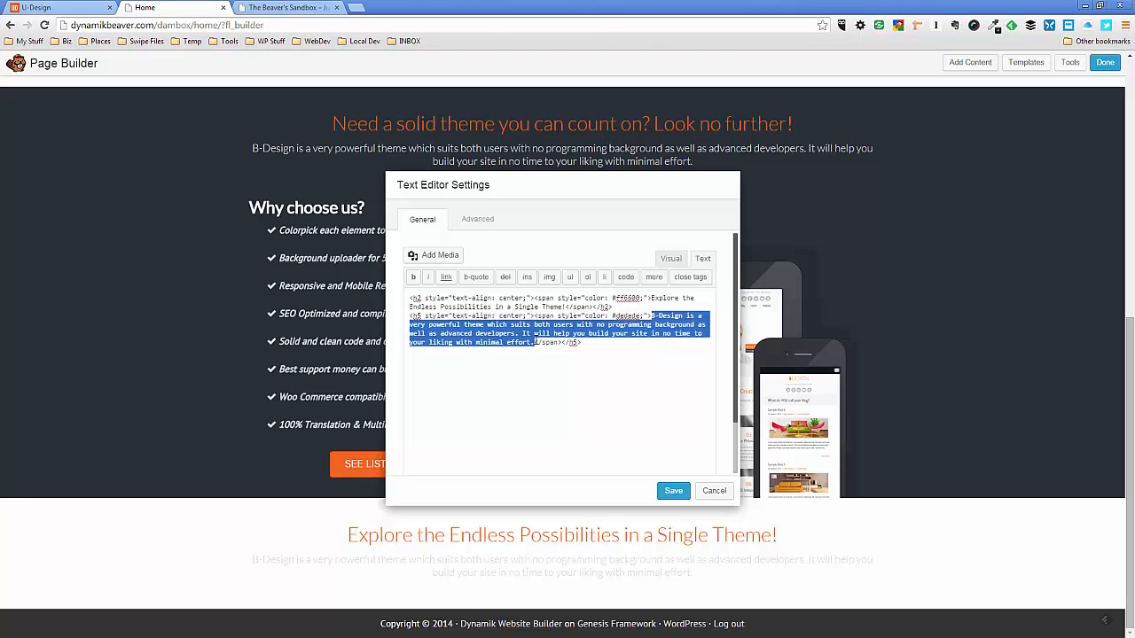
key("ctrl+v")
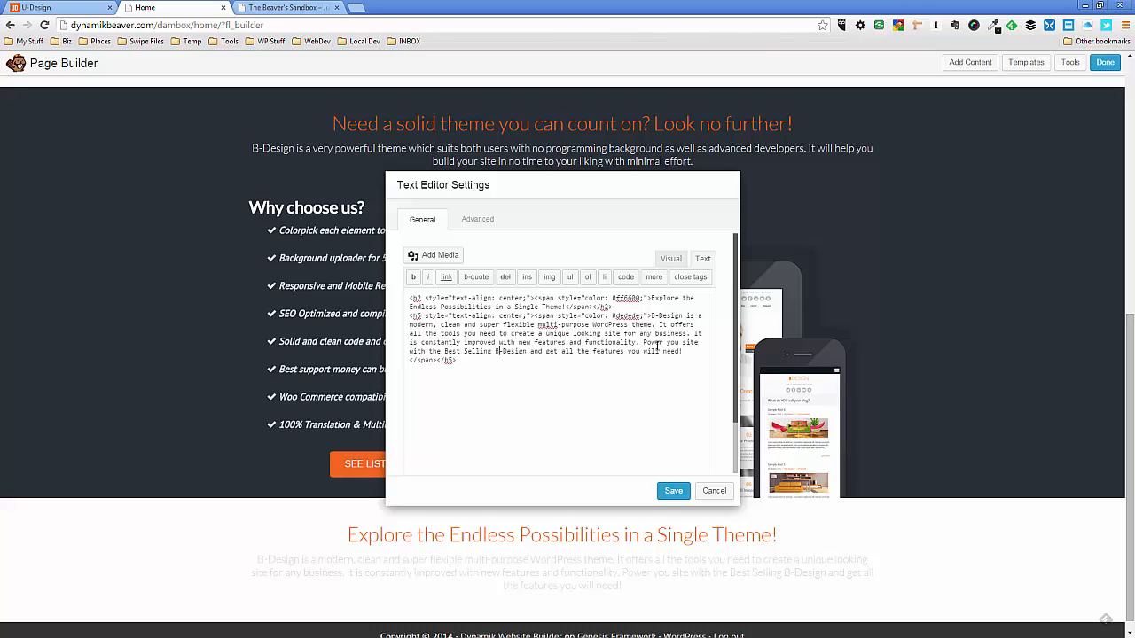
left_click(671, 258)
Change the text color of the "Explore the Endless Possibilities in a Single Theme!" heading to gray and save the module
triple_click(565, 399)
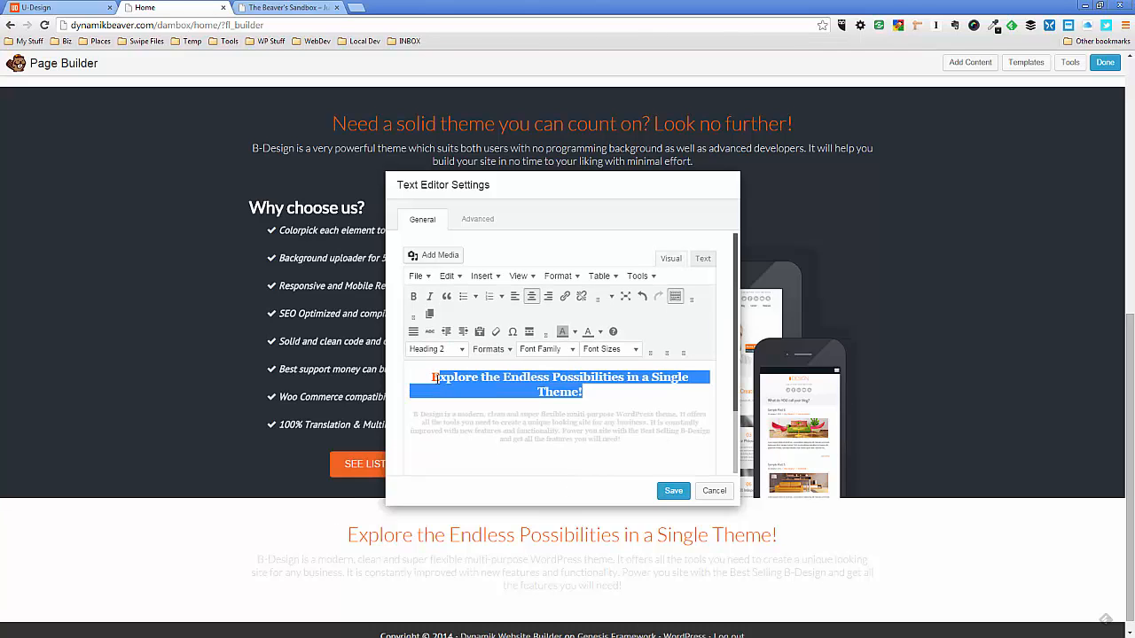
left_click(601, 332)
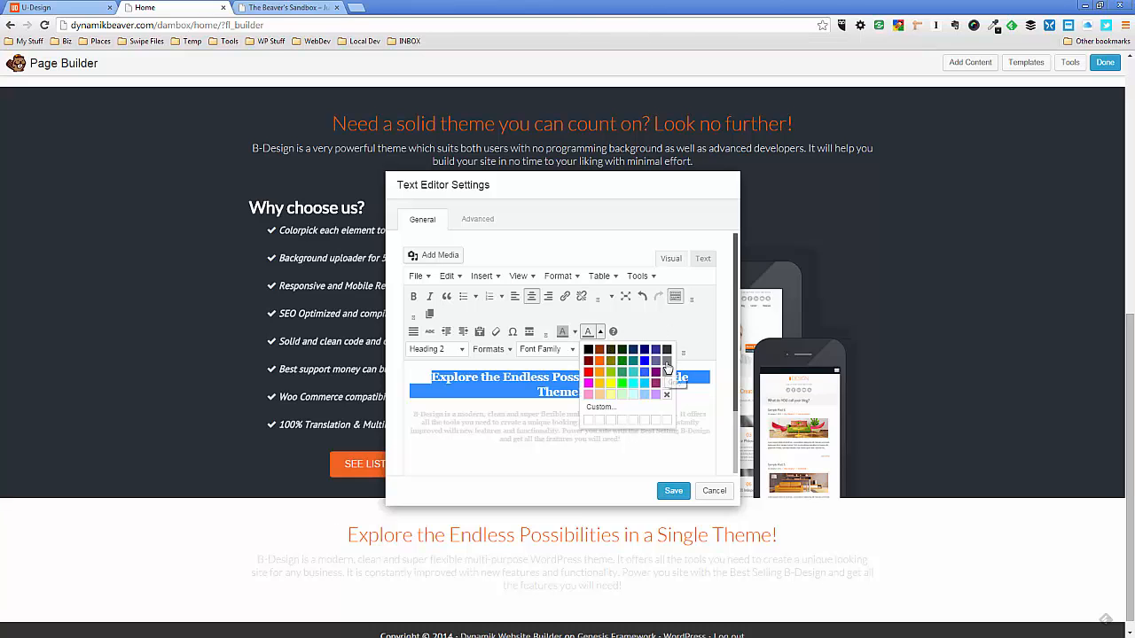
left_click(666, 369)
left_click(627, 426)
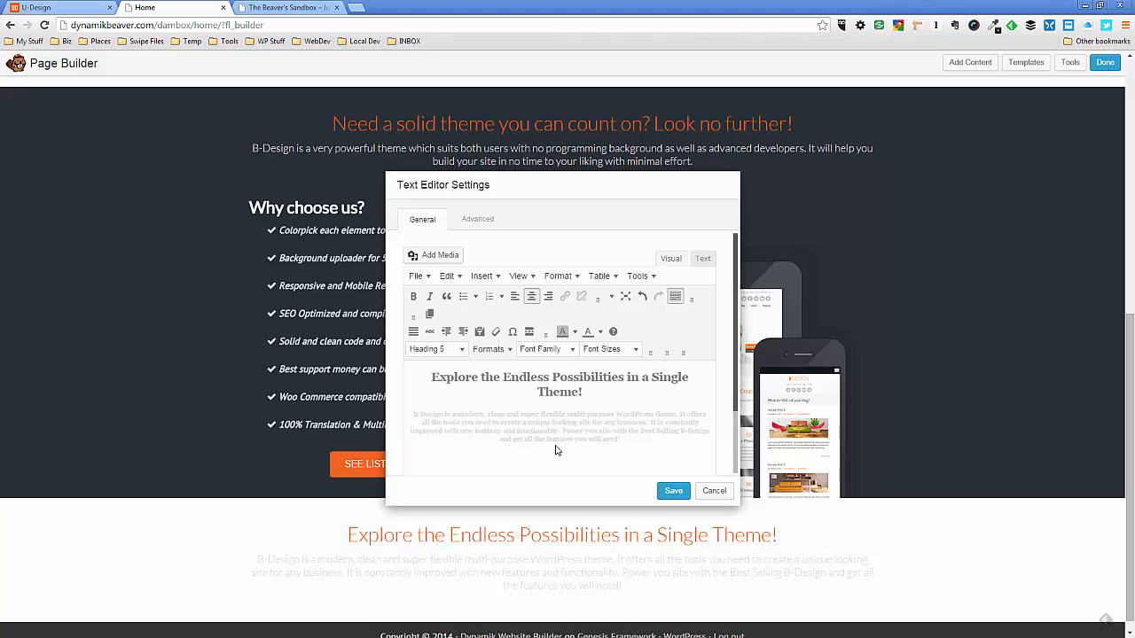
left_click(673, 491)
scroll(537, 589, "down", 1)
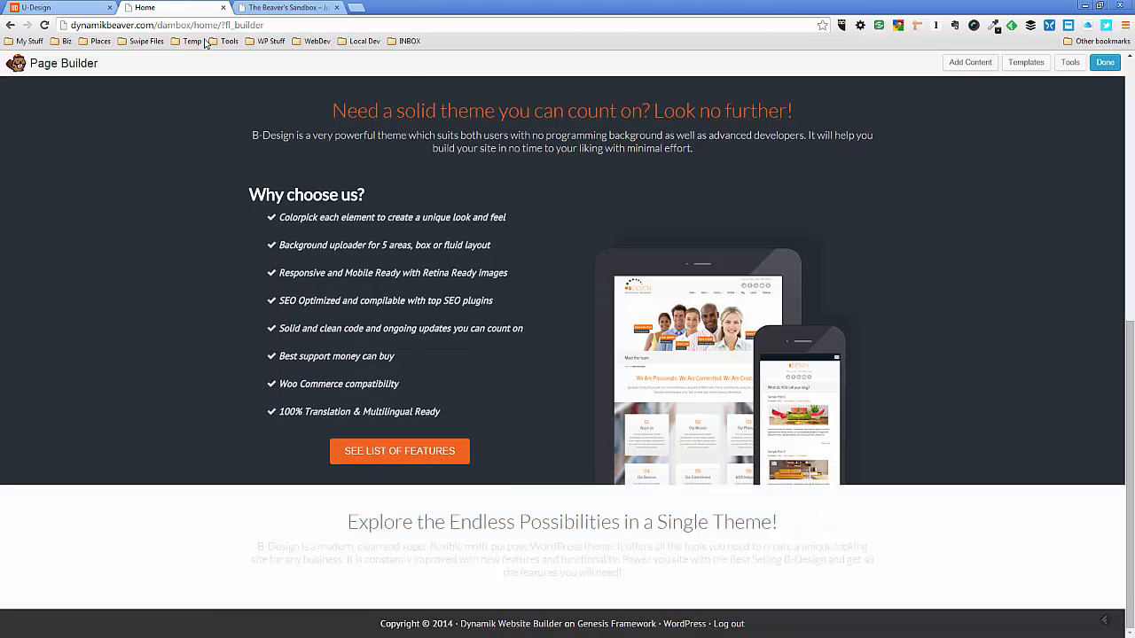
Compare the section with the U-Design page, recolor the description paragraph under the "Explore" heading gray, and save the module
left_click(84, 7)
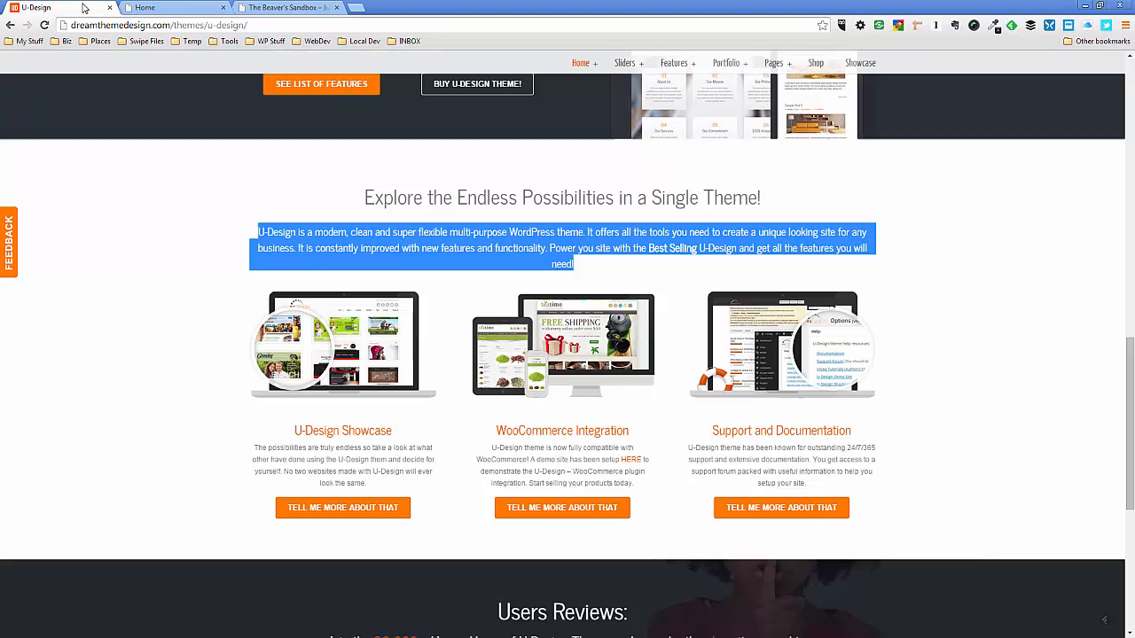
left_click(146, 261)
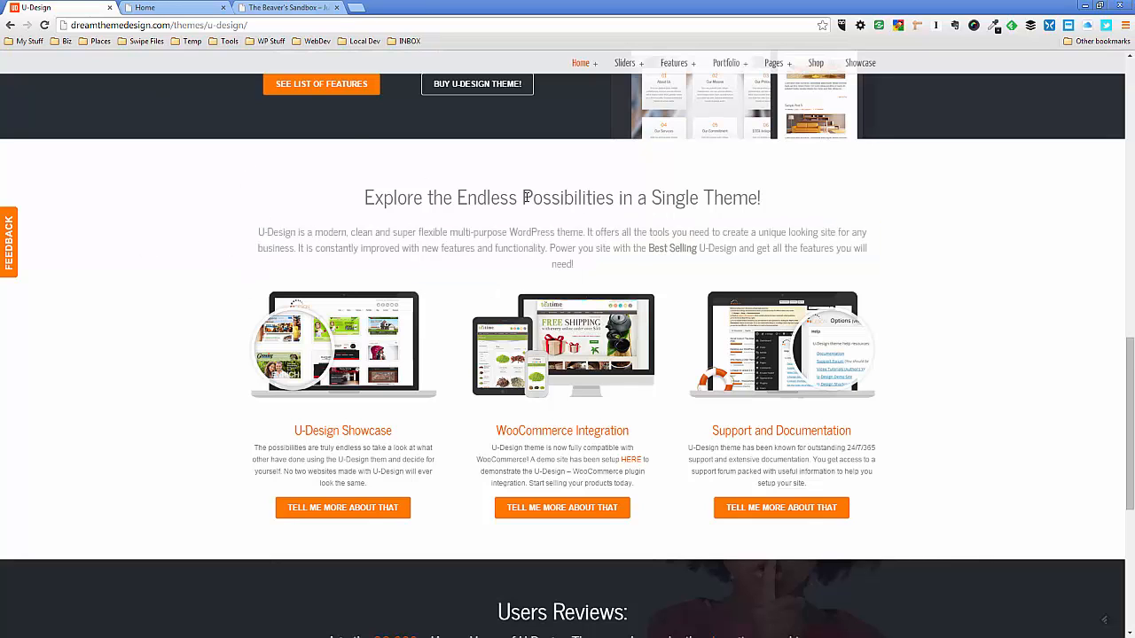
left_click(155, 7)
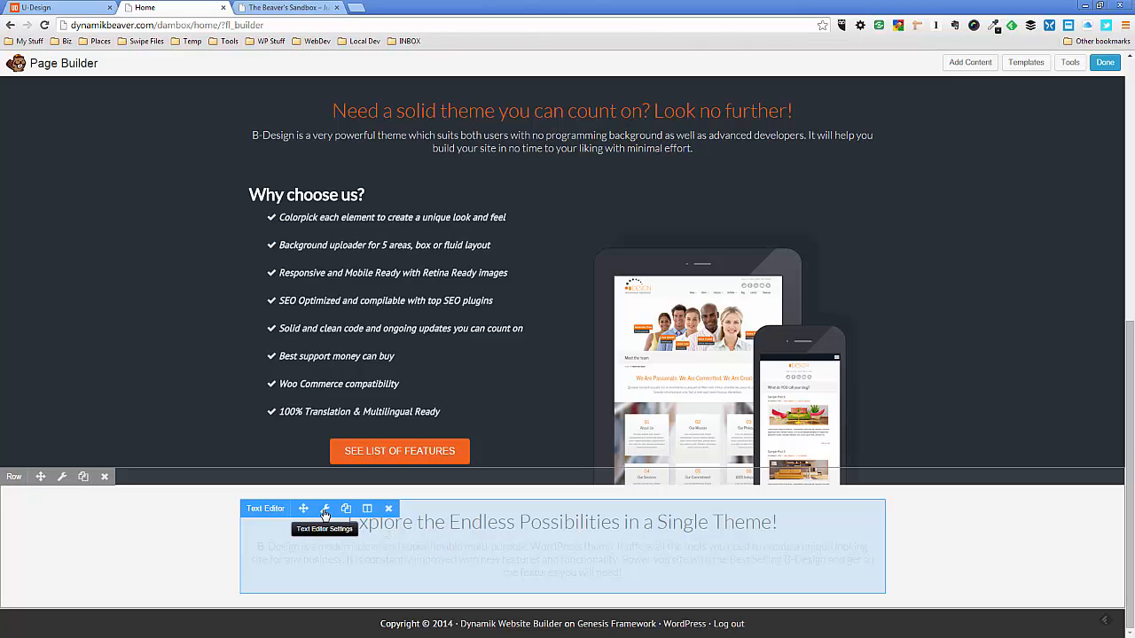
left_click(325, 513)
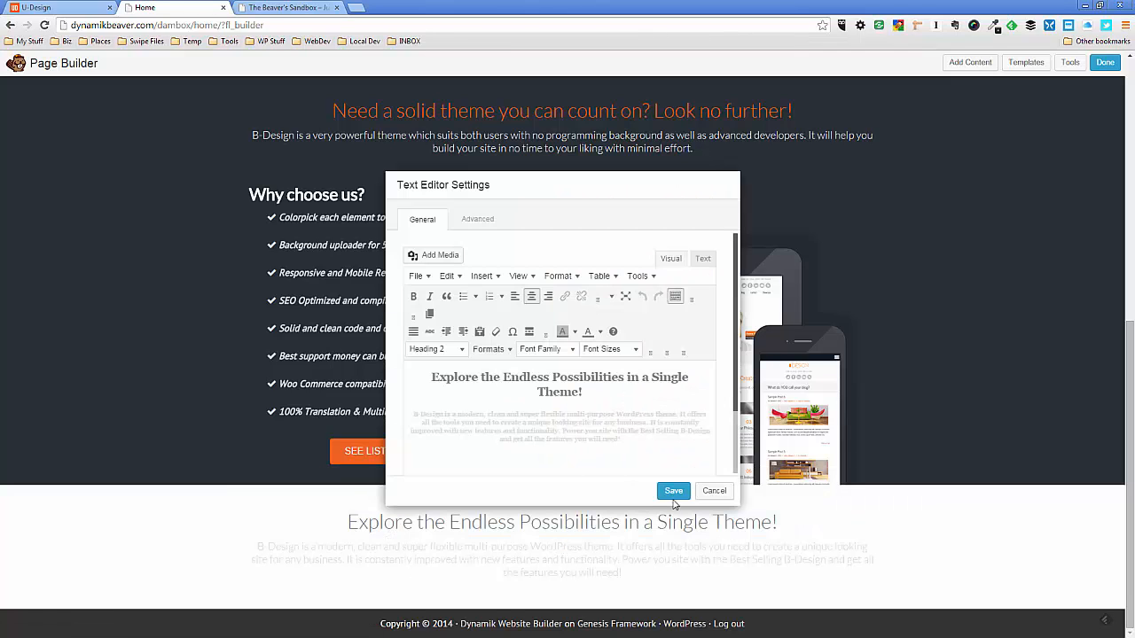
left_click_drag(415, 415, 627, 450)
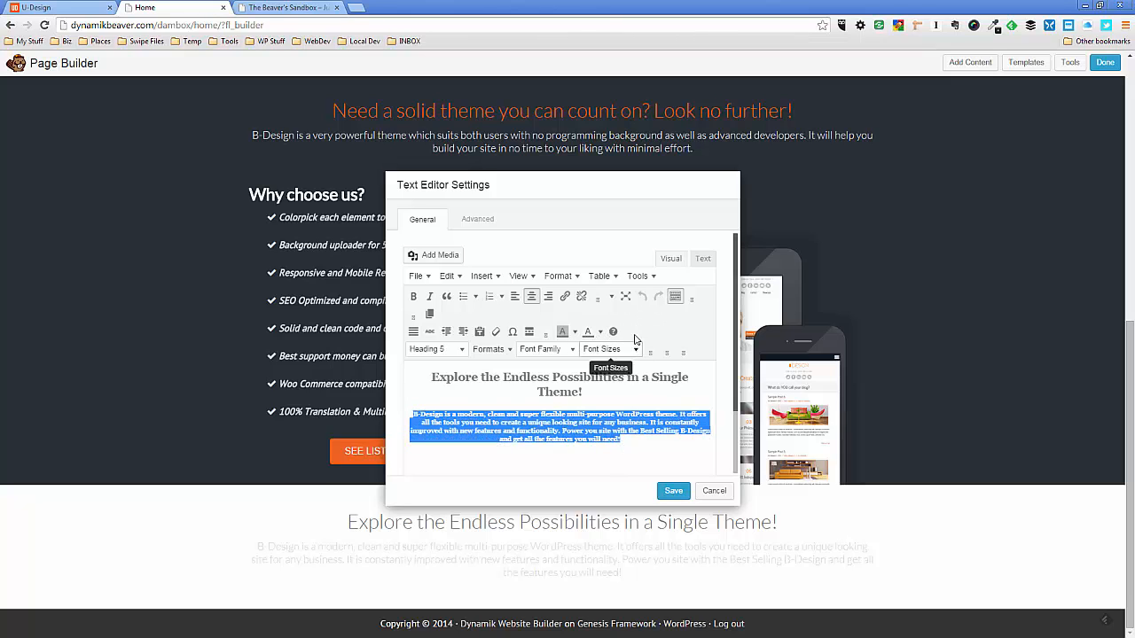
left_click(603, 331)
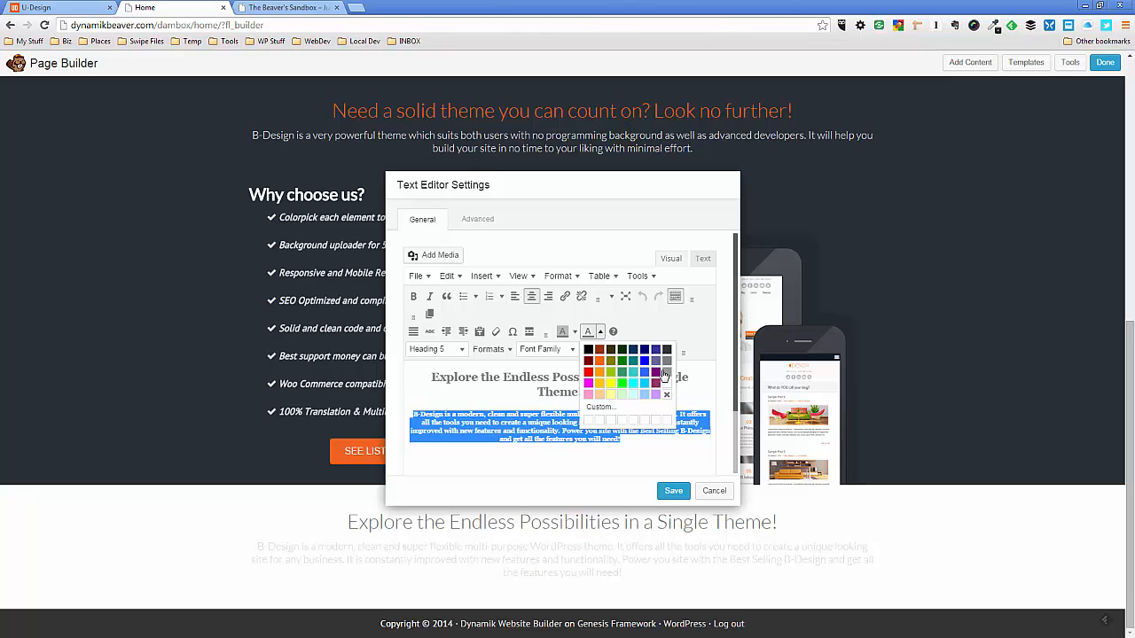
left_click(663, 371)
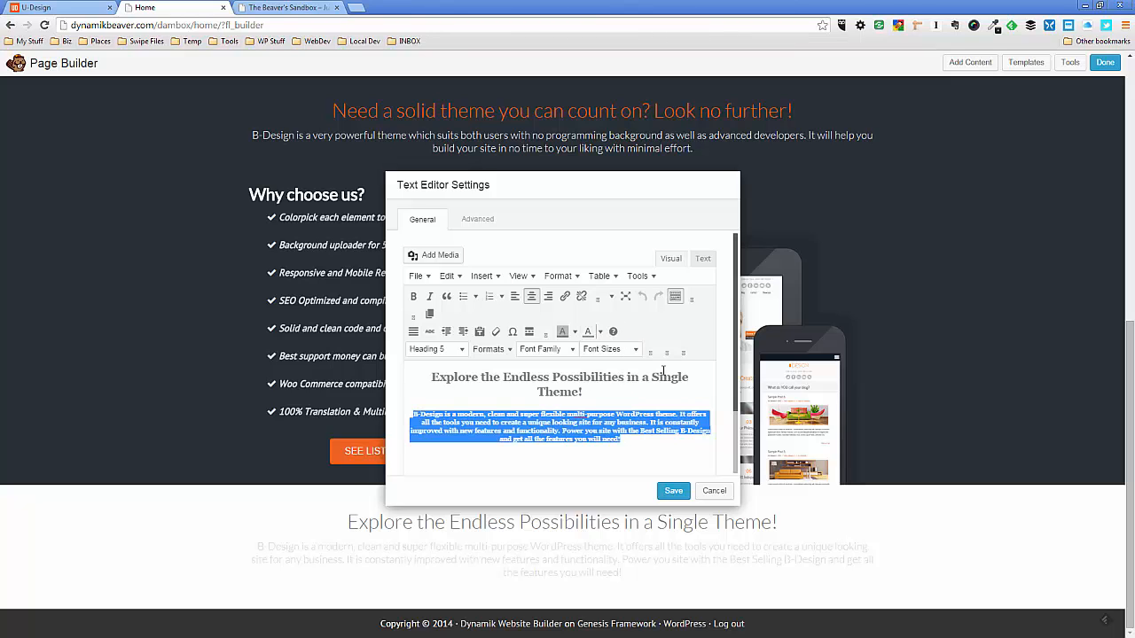
left_click(637, 351)
left_click(637, 352)
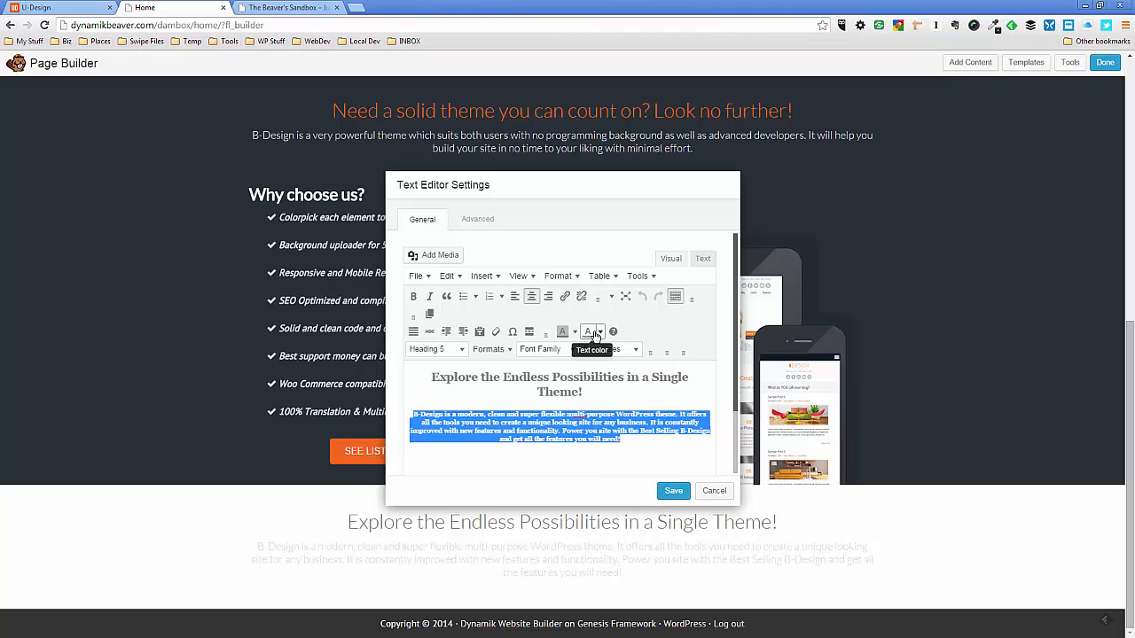
left_click(599, 334)
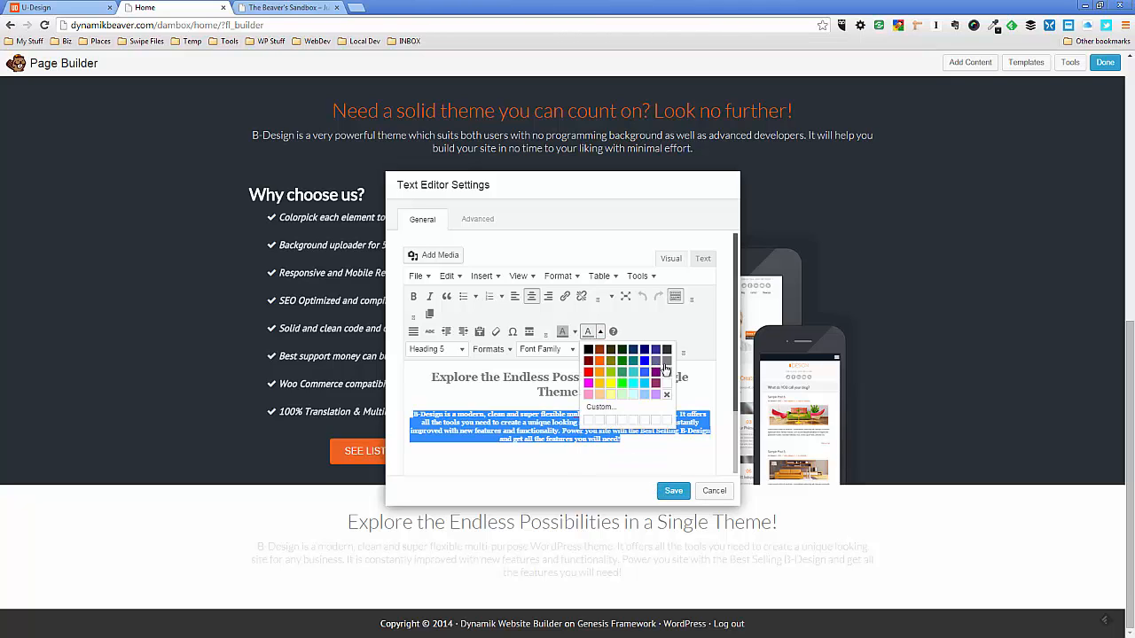
left_click(666, 370)
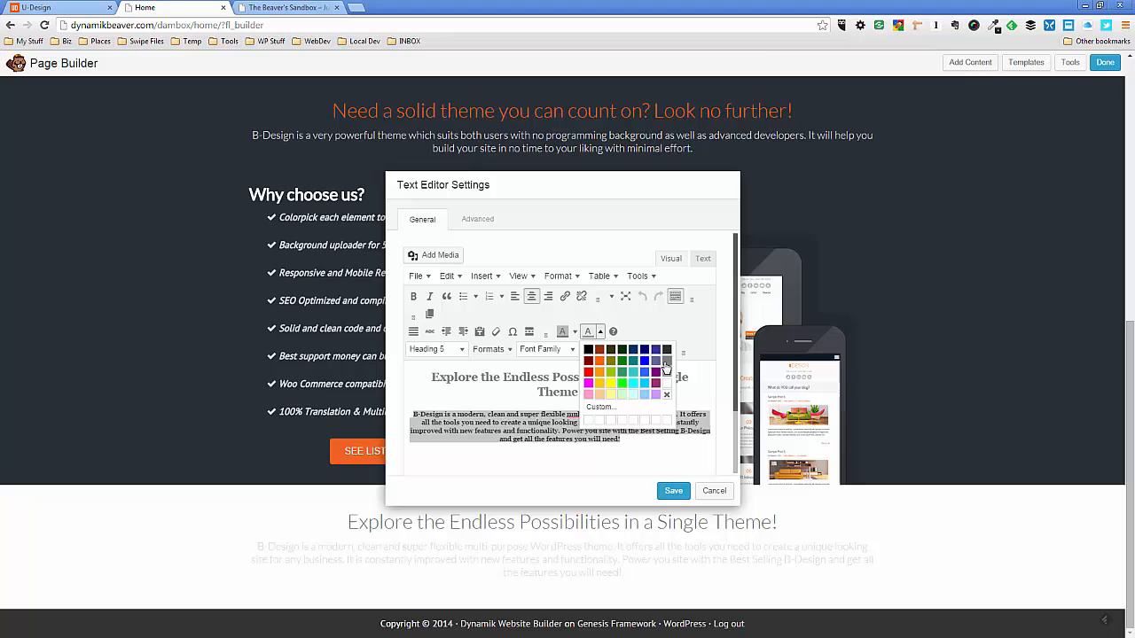
left_click(672, 492)
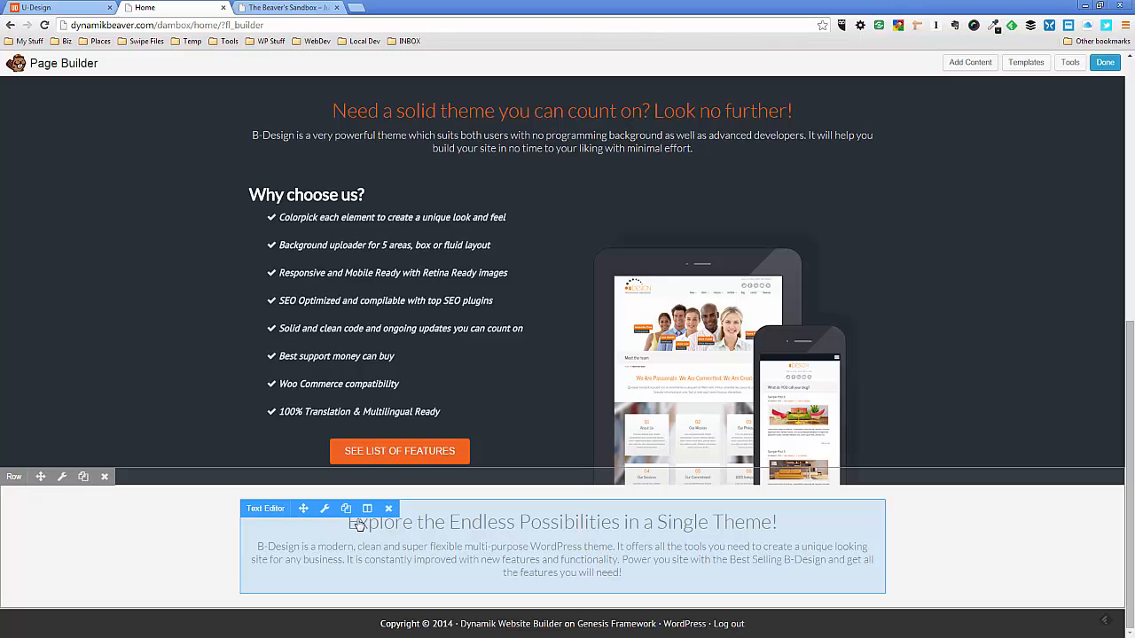
Set the top margin of the "Explore the Endless Possibilities" text module to 40 px and save it
left_click(329, 513)
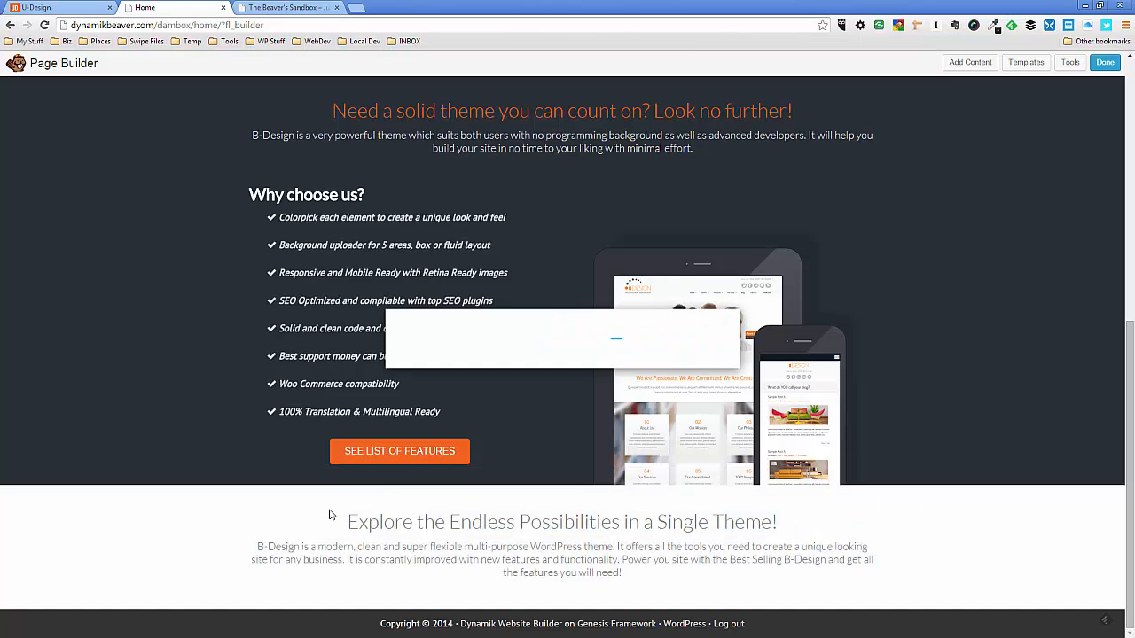
left_click(478, 221)
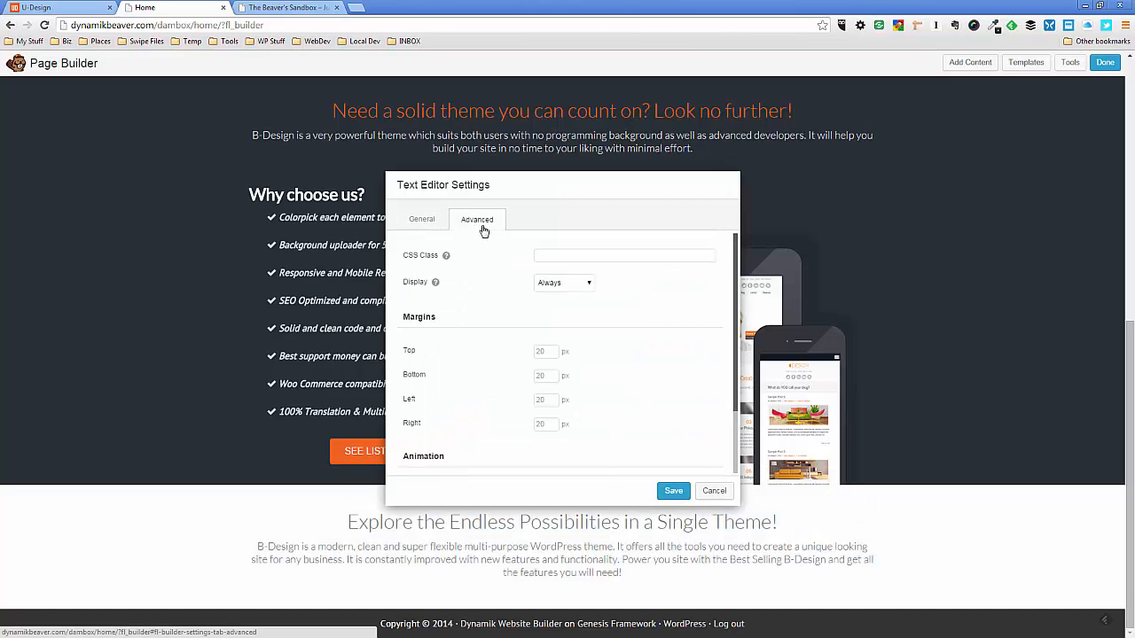
left_click(538, 351)
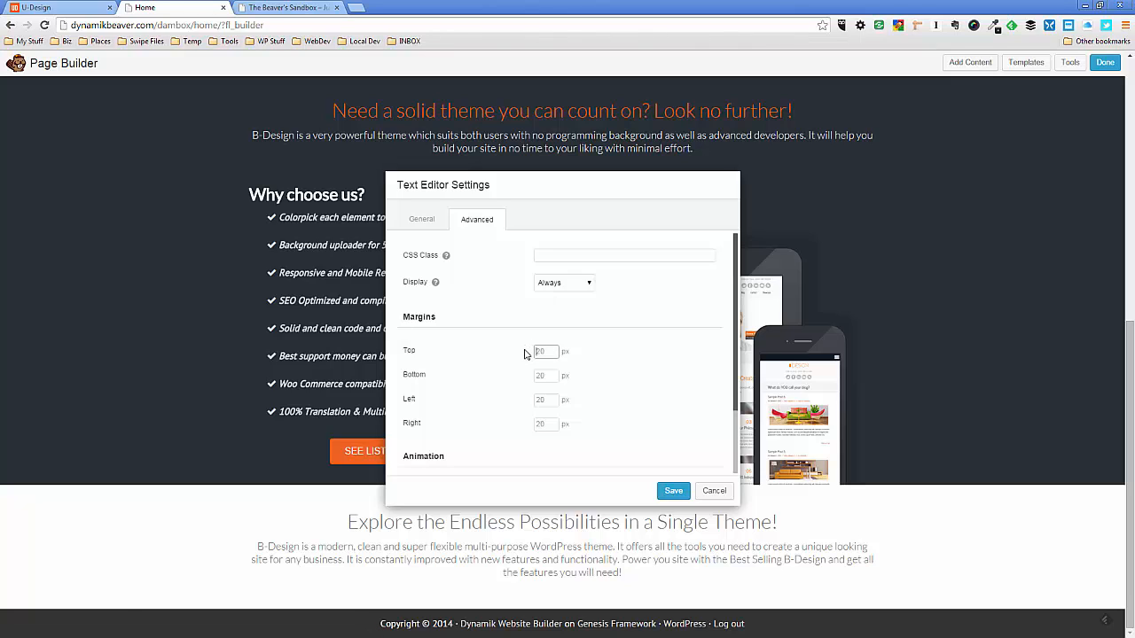
type("40")
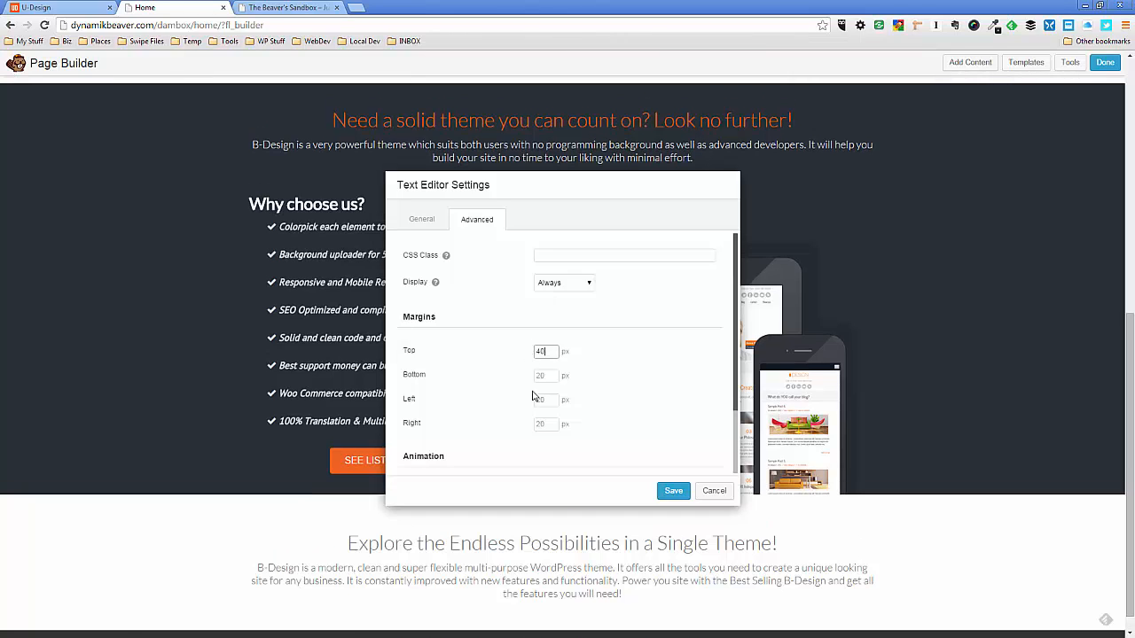
left_click(674, 491)
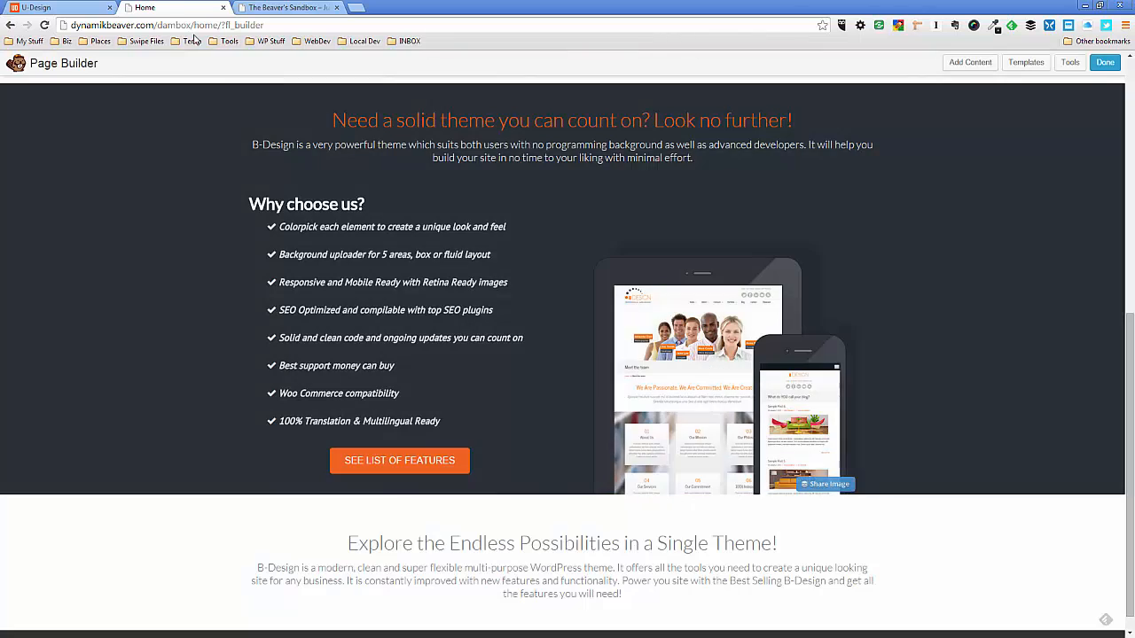
Check the U-Design page's section layout and add a 3 Columns layout below the "Explore the Endless Possibilities" text module in the white row
left_click(85, 9)
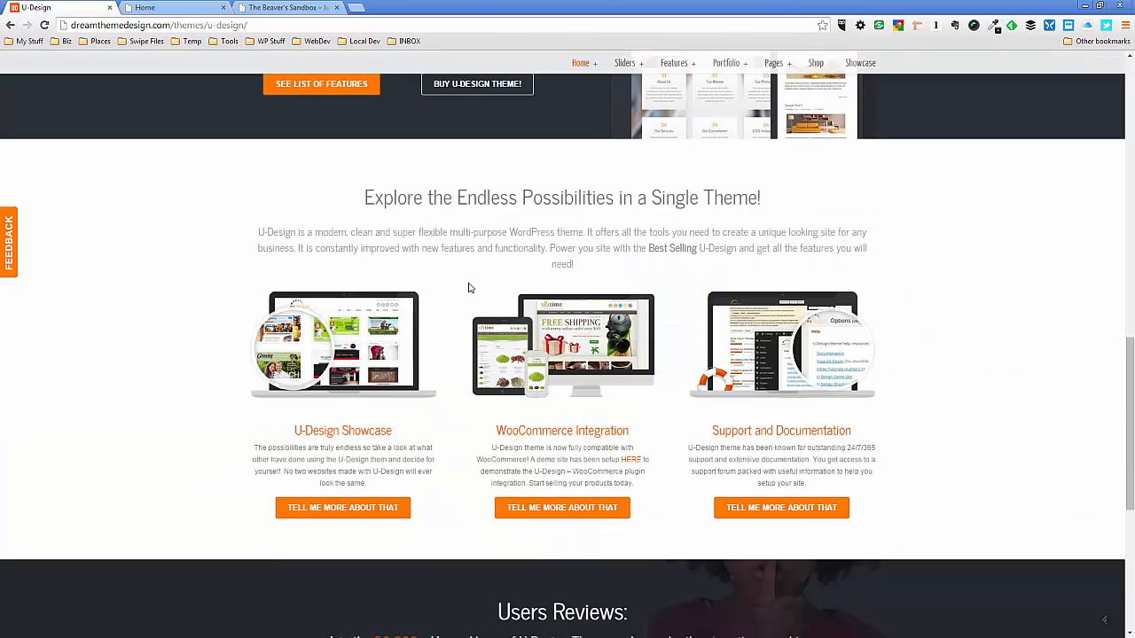
left_click(183, 9)
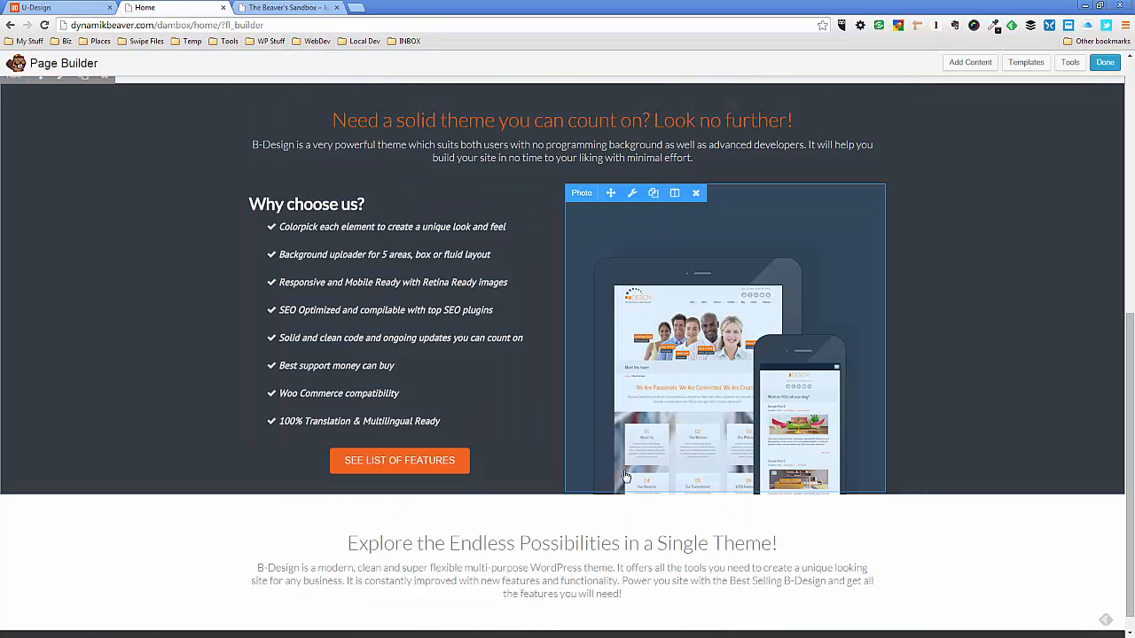
scroll(621, 494, "down", 1)
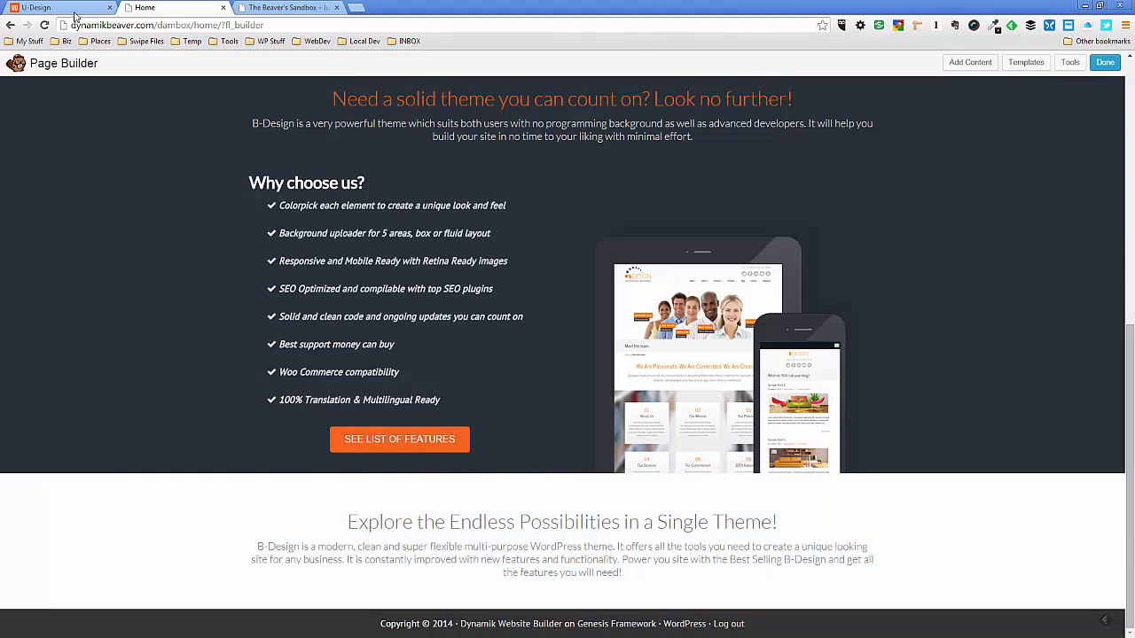
left_click(76, 9)
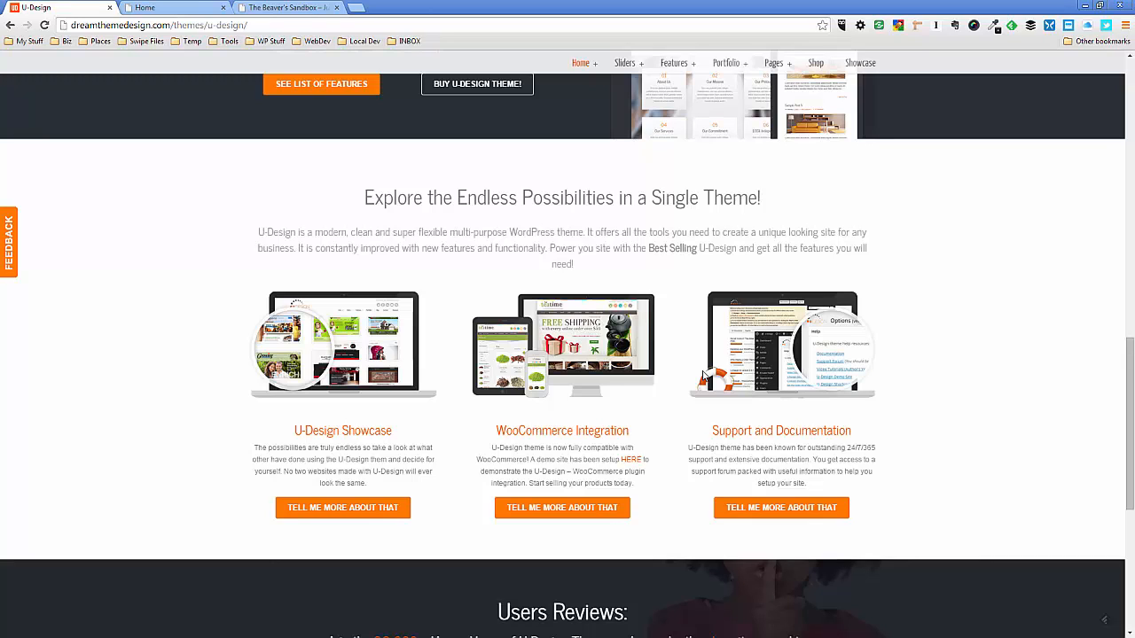
left_click(165, 8)
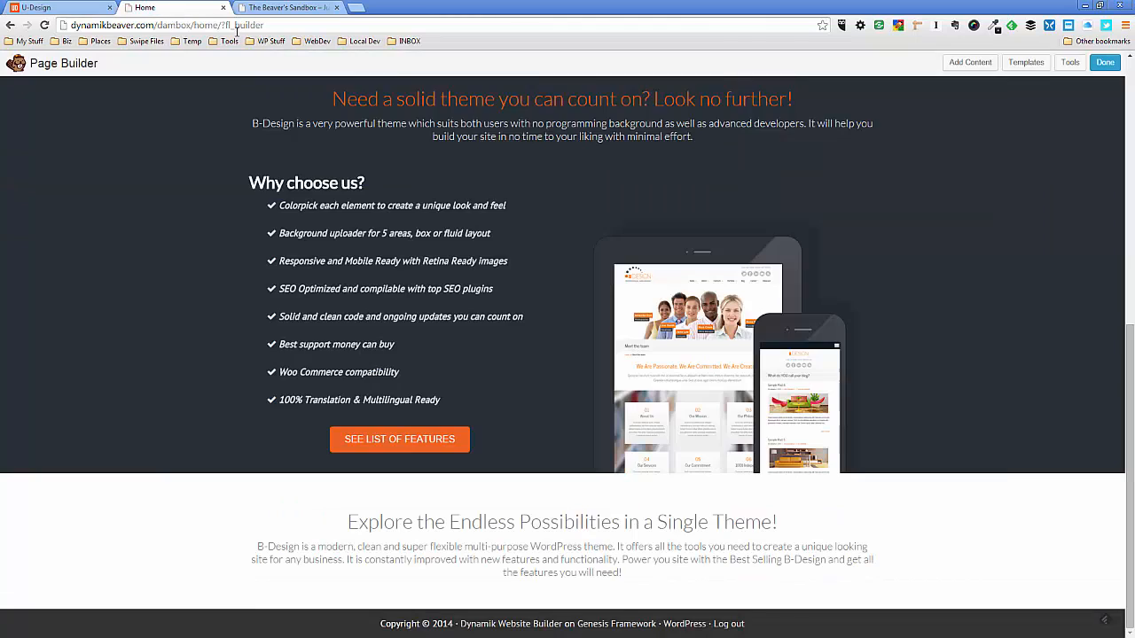
scroll(996, 80, "up", 3)
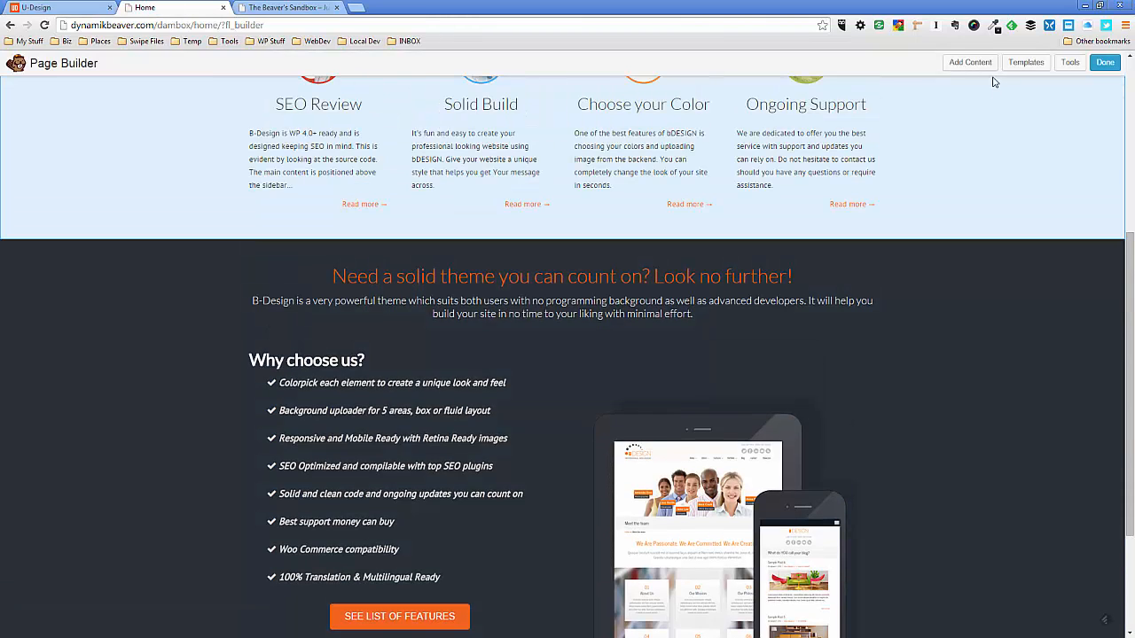
scroll(994, 79, "down", 3)
left_click(971, 63)
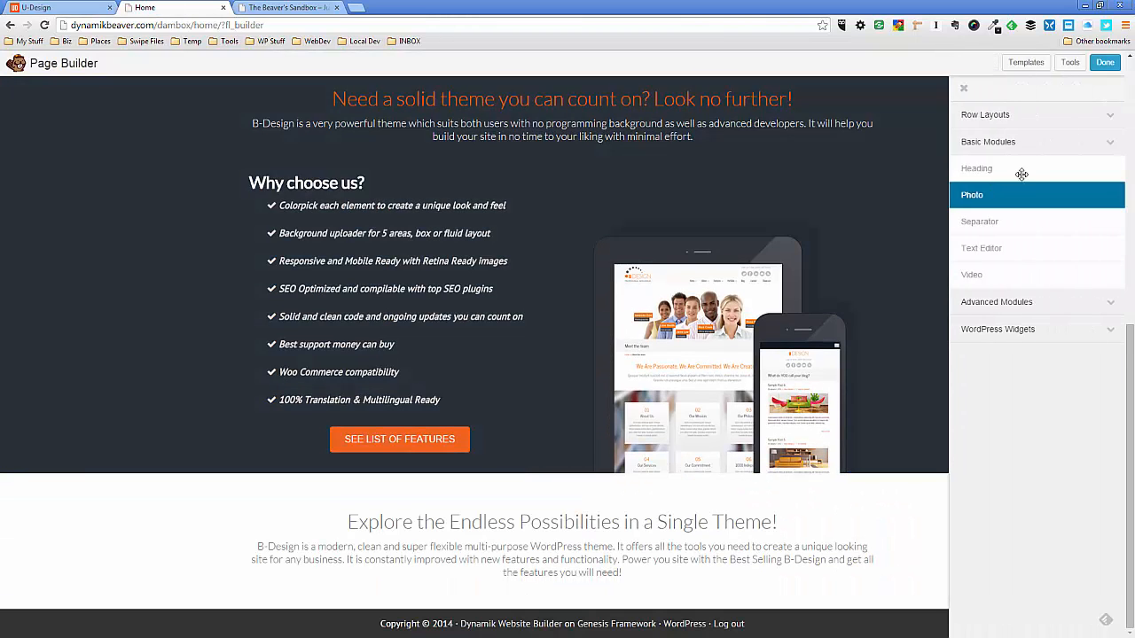
left_click(1019, 123)
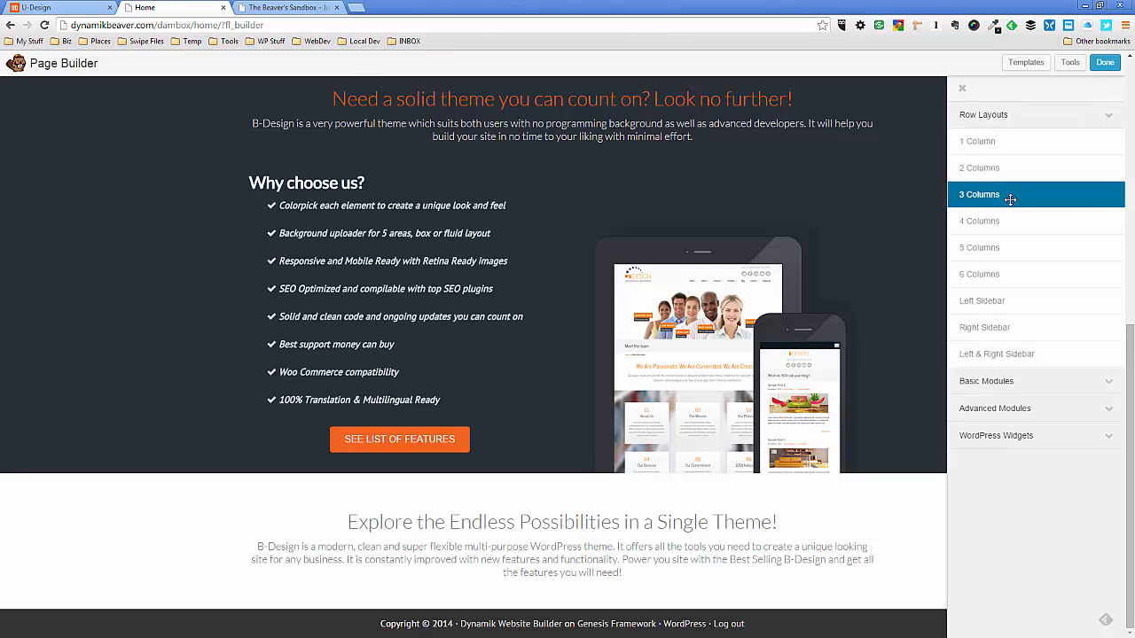
left_click_drag(1010, 200, 592, 564)
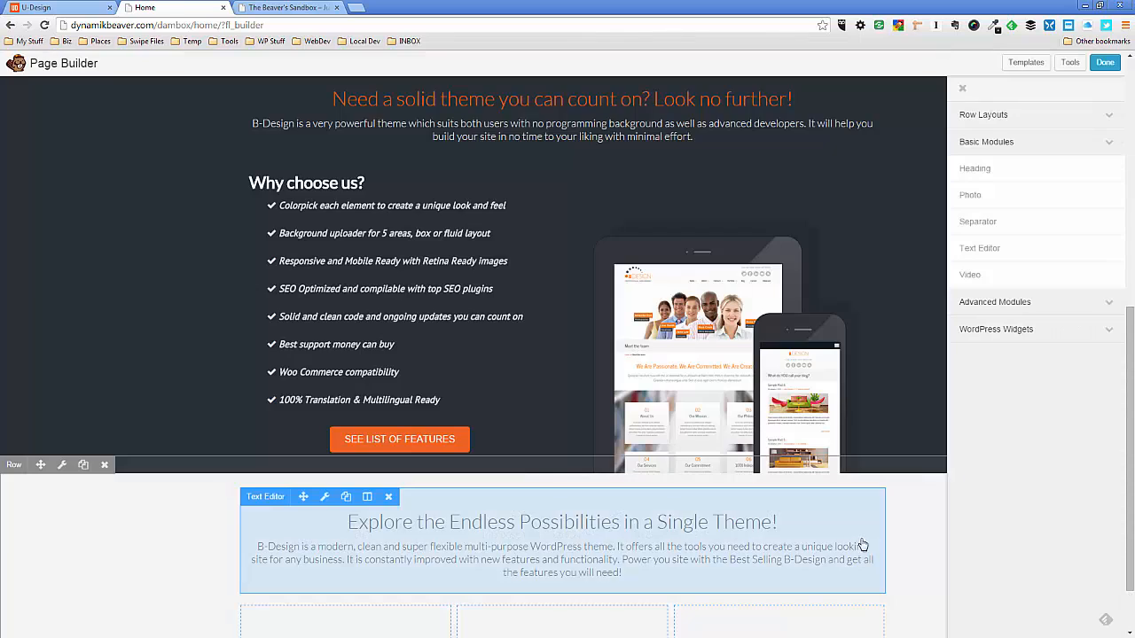
Add a Callout module to the first of the three empty columns below the "Explore the Endless Possibilities" text
scroll(856, 552, "down", 1)
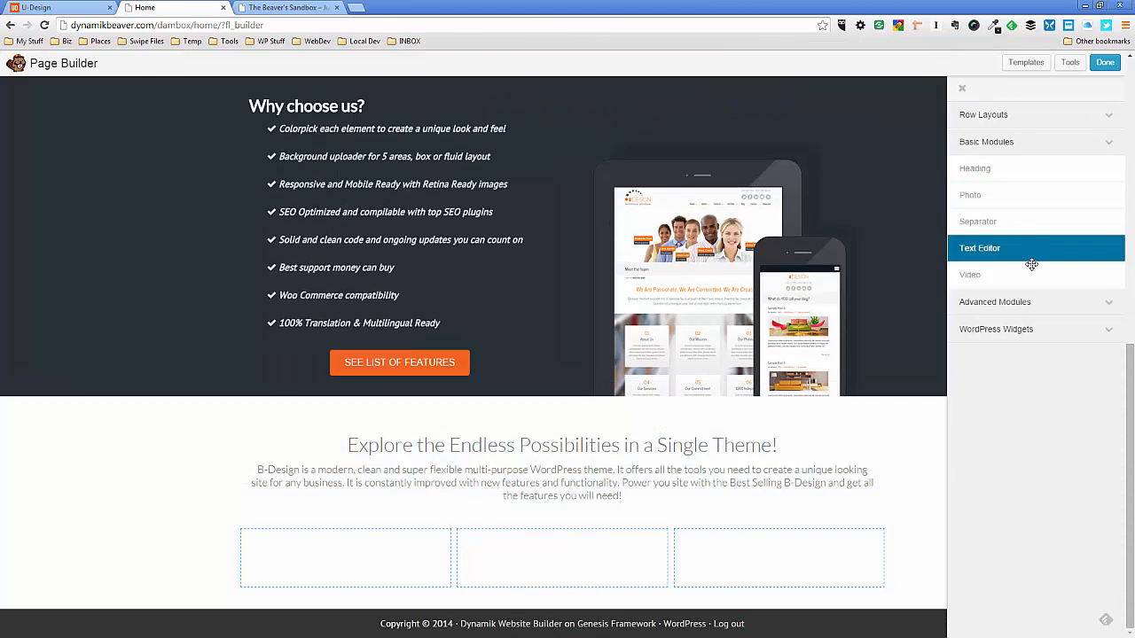
left_click(1012, 302)
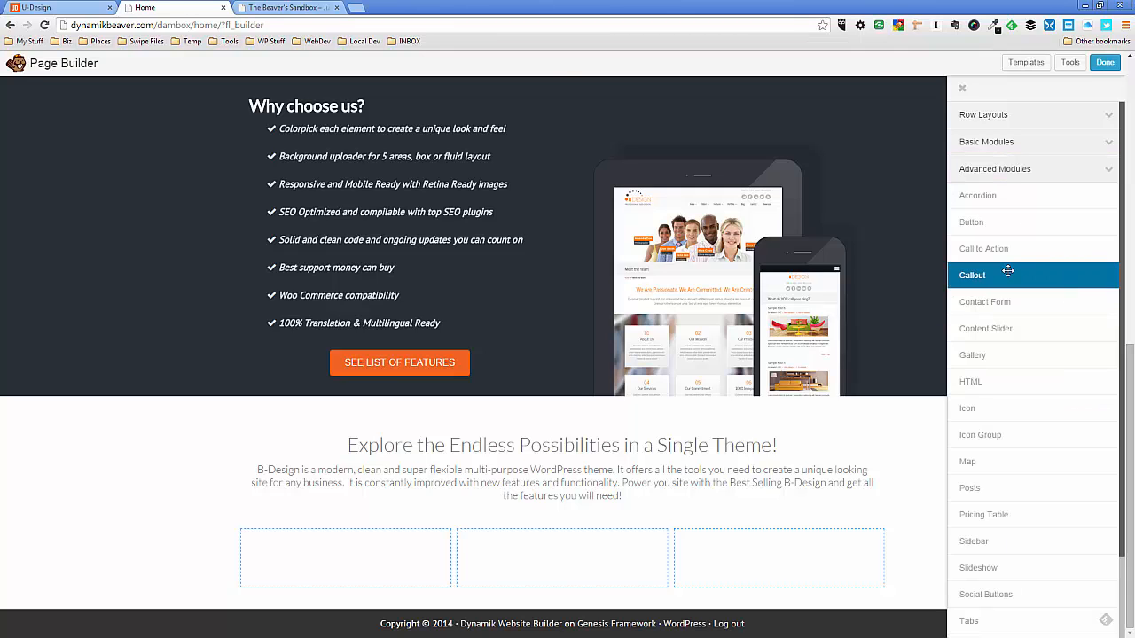
left_click_drag(1006, 275, 354, 599)
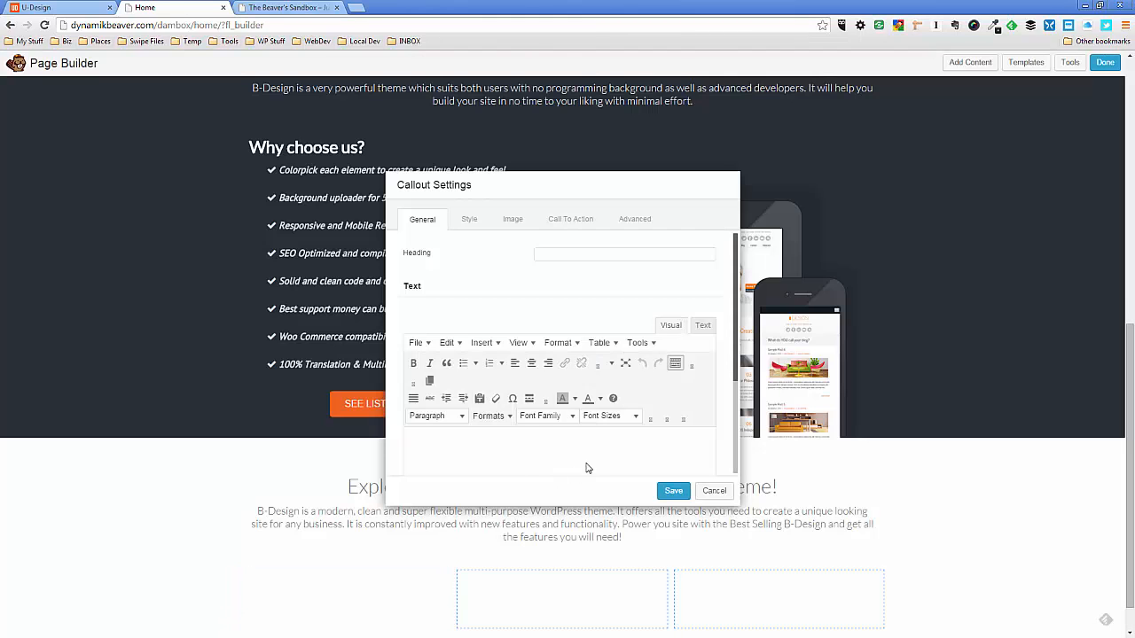
scroll(179, 493, "down", 1)
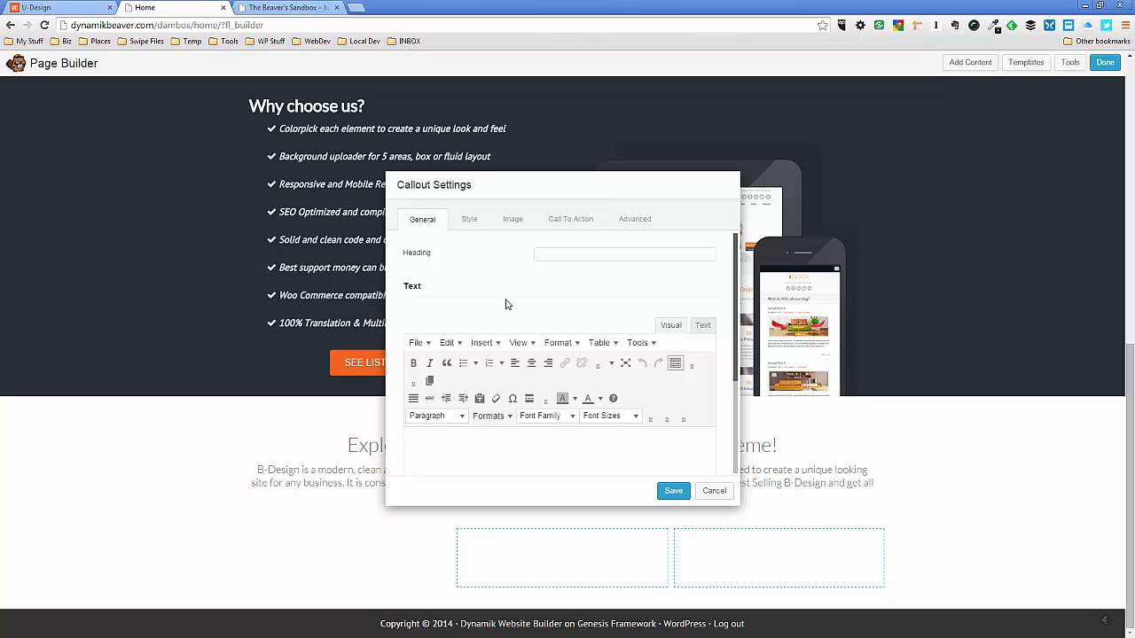
Copy the "U-Design Showcase" title from the U-Design page into the callout's heading and change it to "B-Design Showcase"
left_click(62, 7)
left_click_drag(398, 430, 296, 438)
key("ctrl+c")
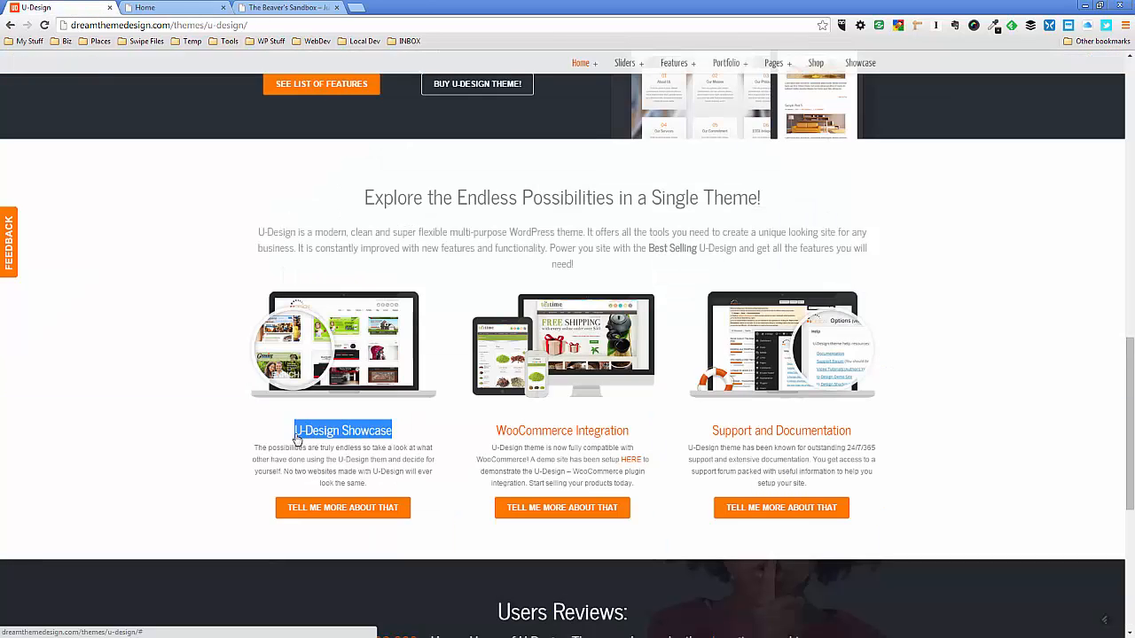
left_click(163, 9)
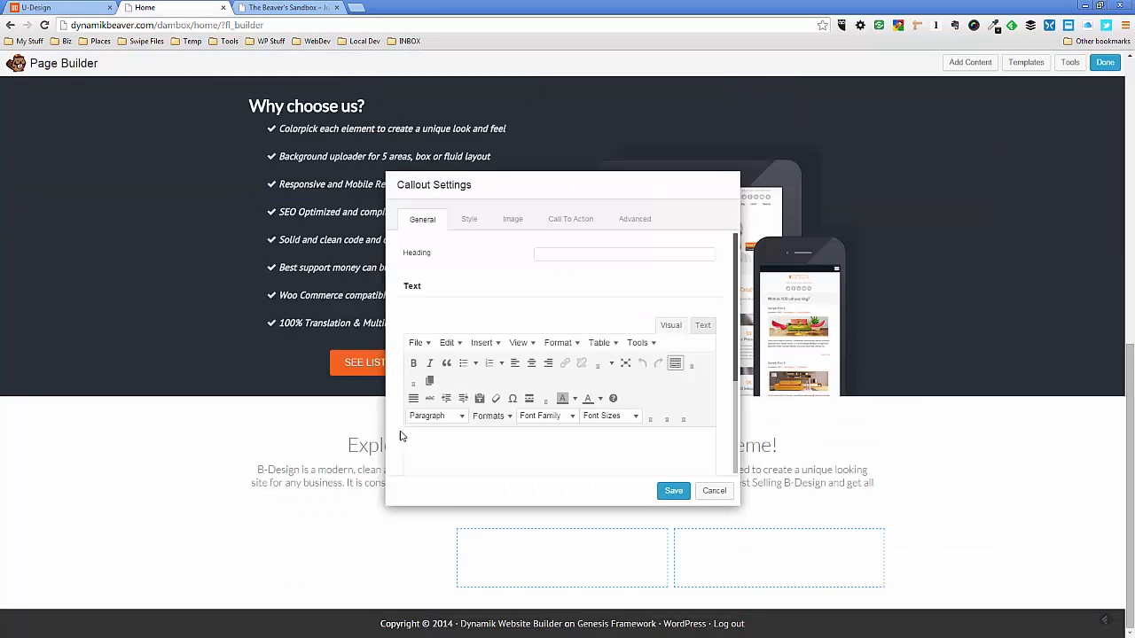
left_click(543, 256)
key("ctrl+v")
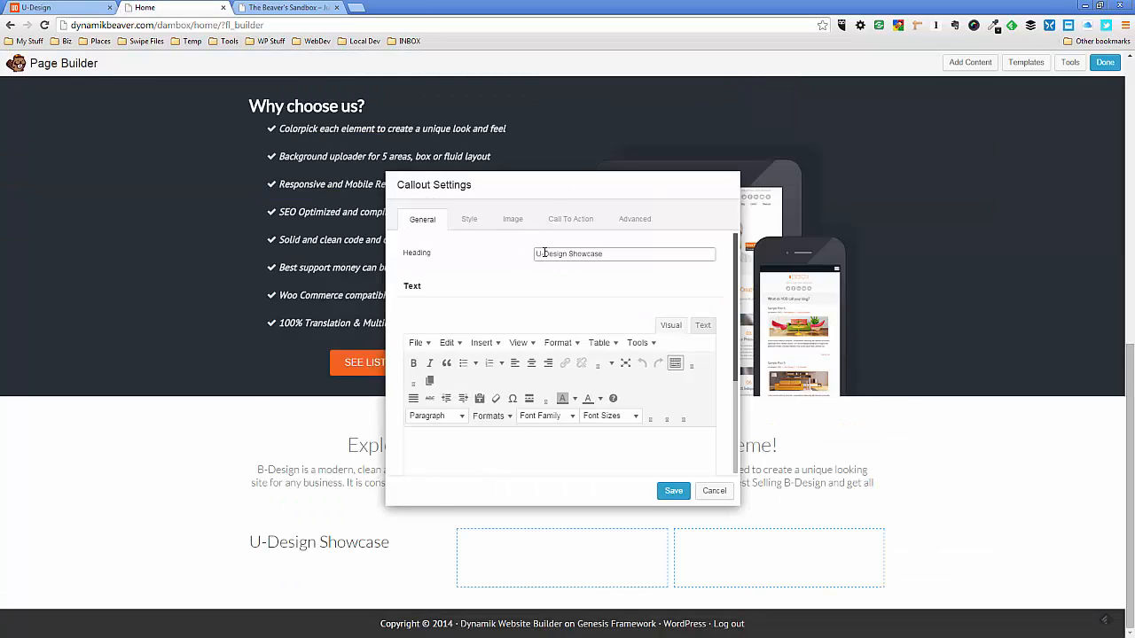
left_click_drag(542, 254, 536, 253)
type("B")
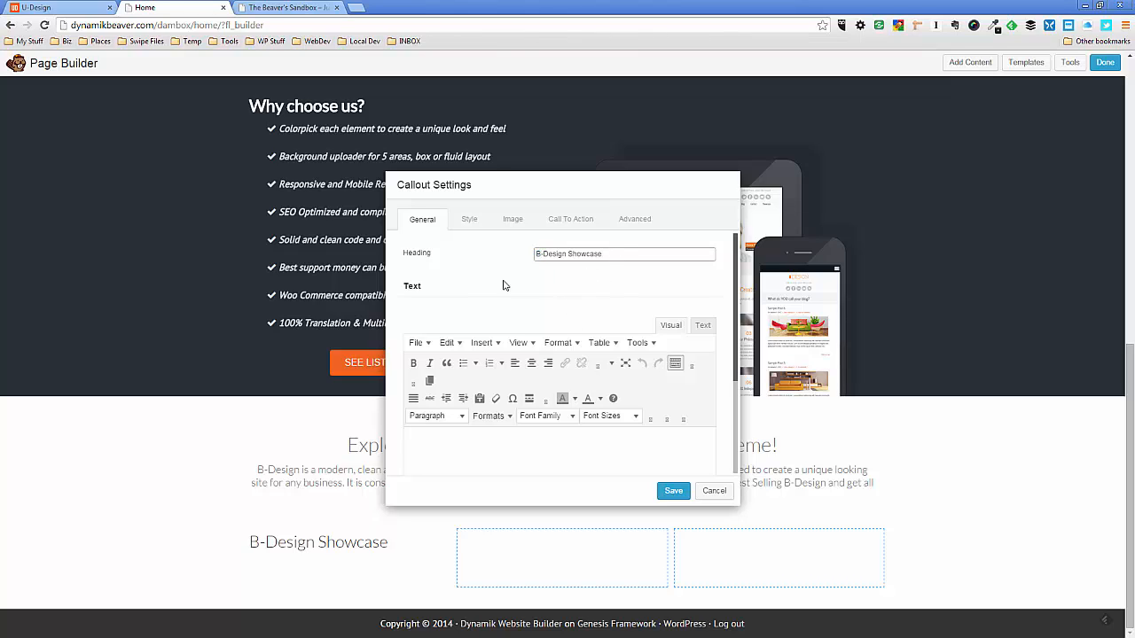
Set the callout's photo to NH-ImageShowcase.png from the media library, matching the first column image on the U-Design page
left_click(510, 220)
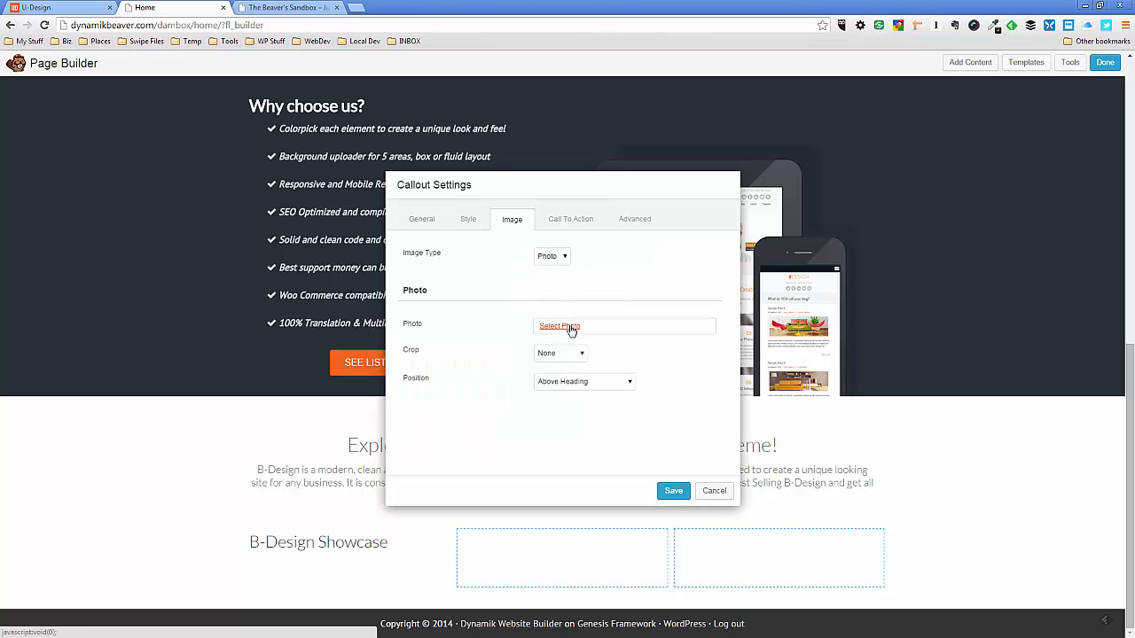
left_click(571, 328)
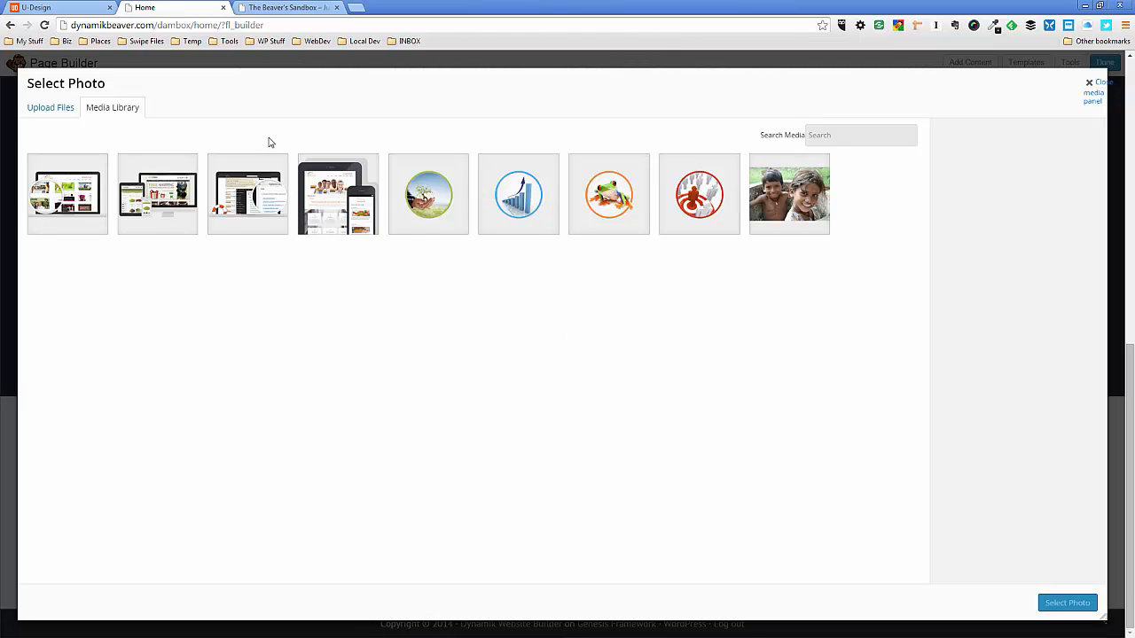
left_click(68, 11)
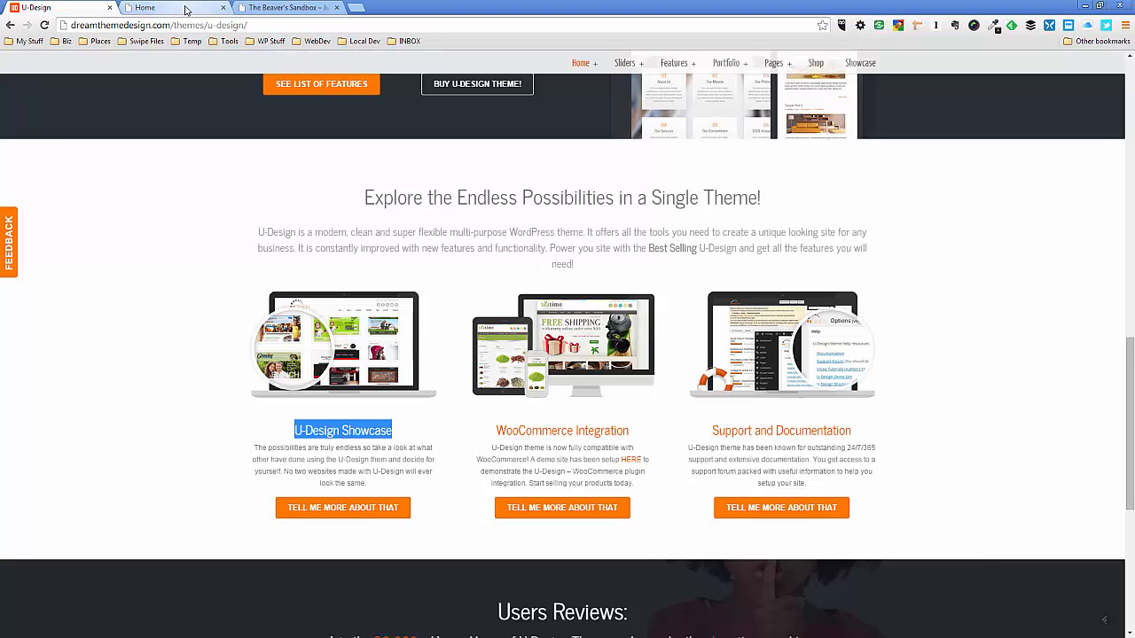
left_click(187, 9)
left_click(82, 186)
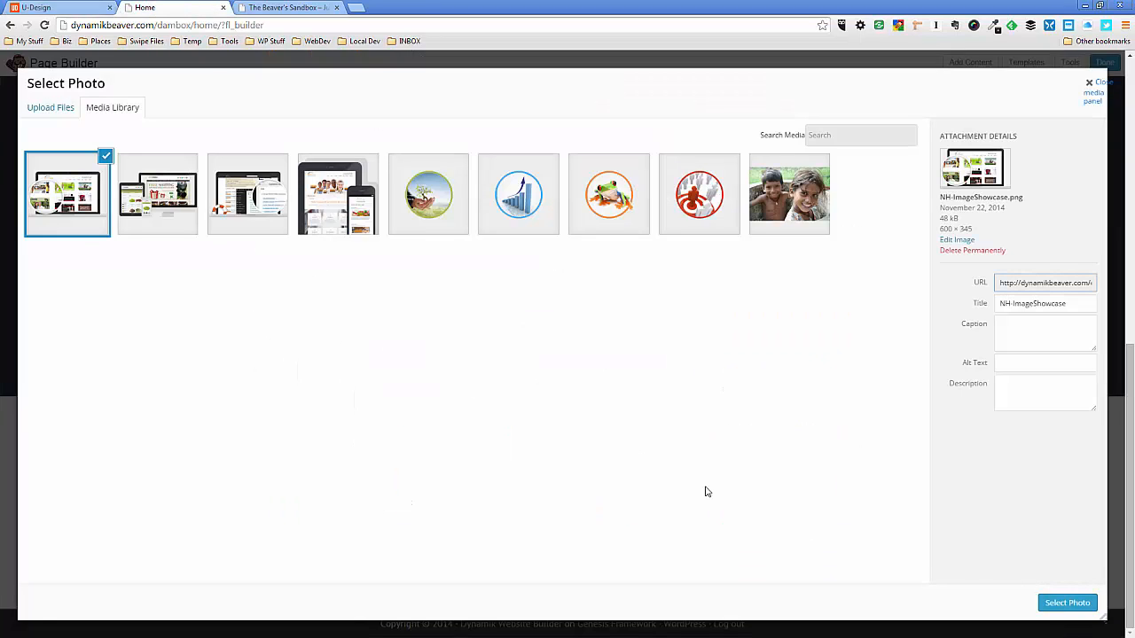
left_click(1075, 603)
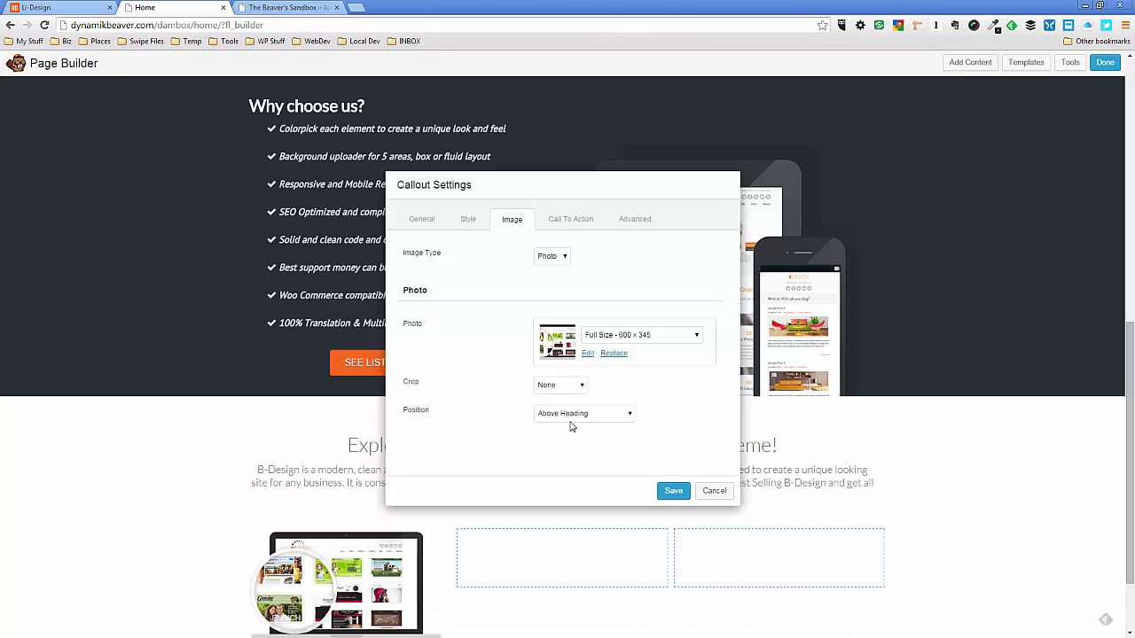
scroll(492, 464, "down", 1)
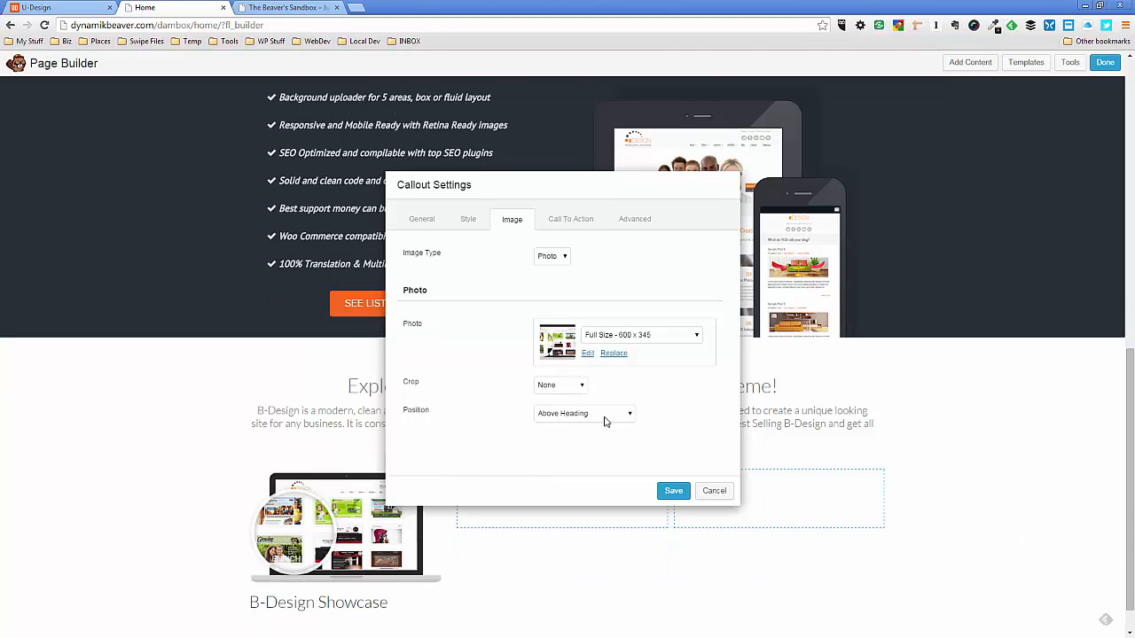
scroll(441, 491, "down", 1)
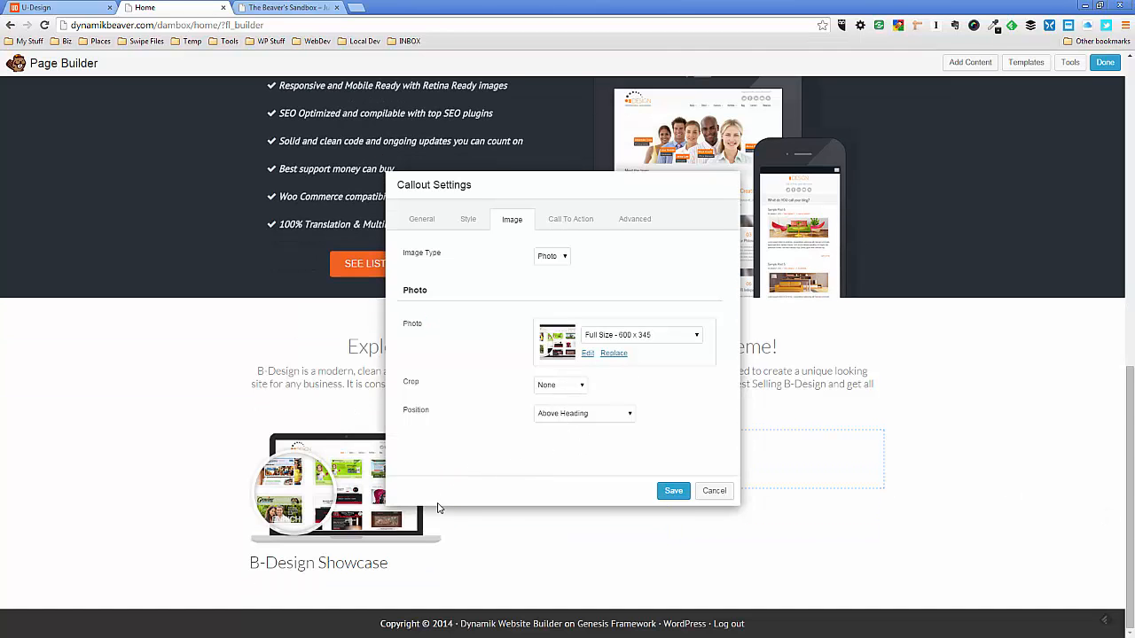
Set the callout's overall alignment to Center
left_click(468, 220)
left_click(555, 290)
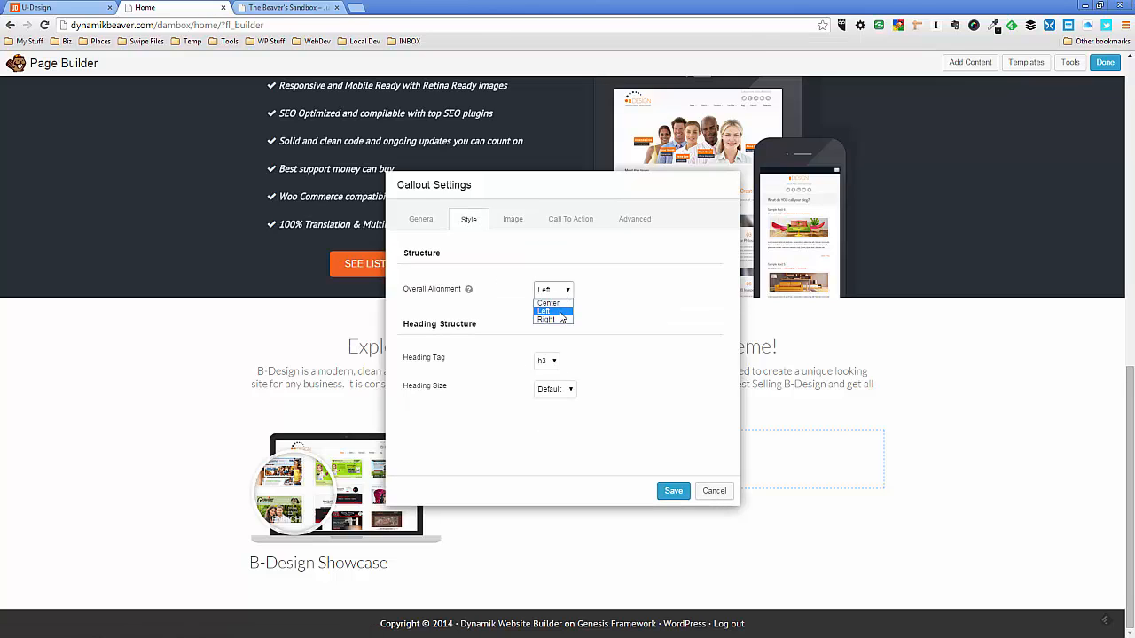
left_click(562, 307)
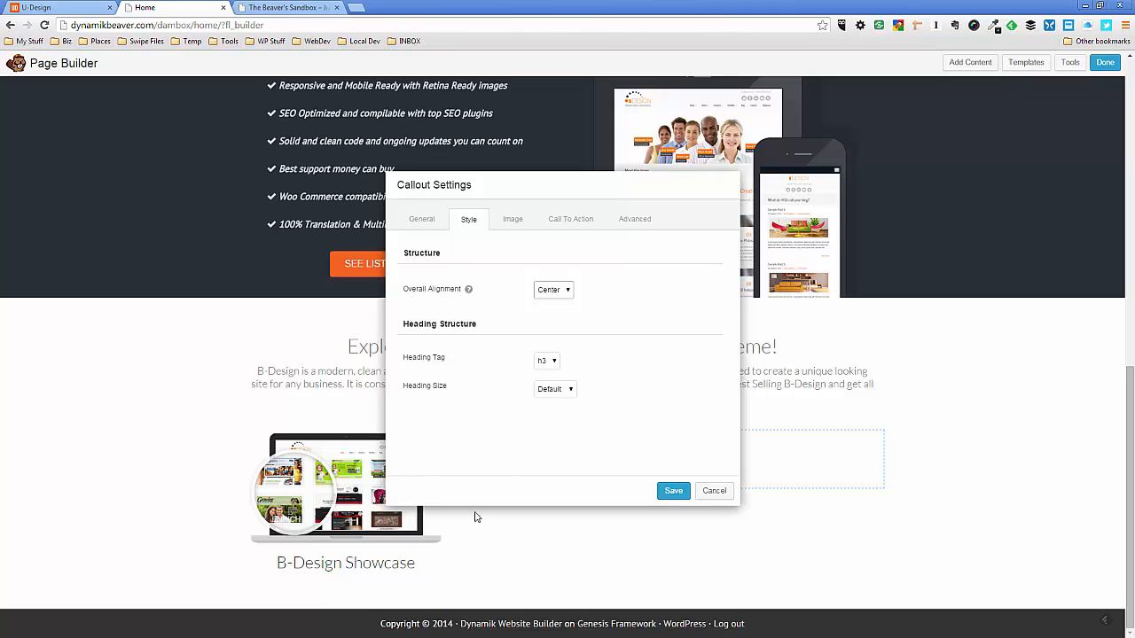
left_click(629, 308)
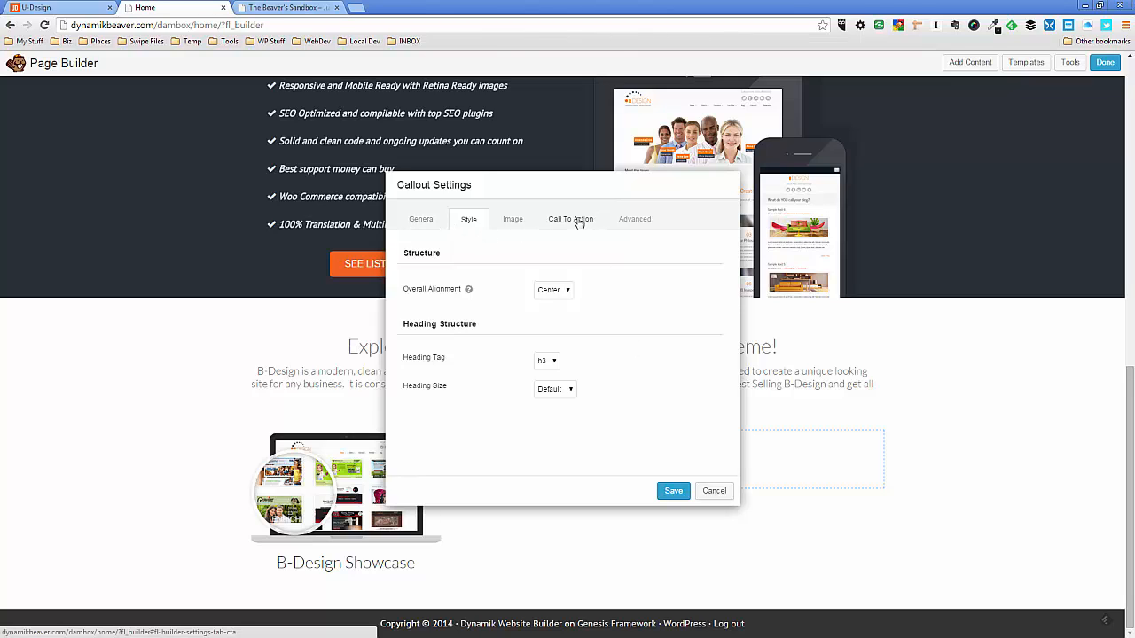
Copy the description paragraph under "U-Design Showcase" from the U-Design page into the callout's text
left_click(513, 221)
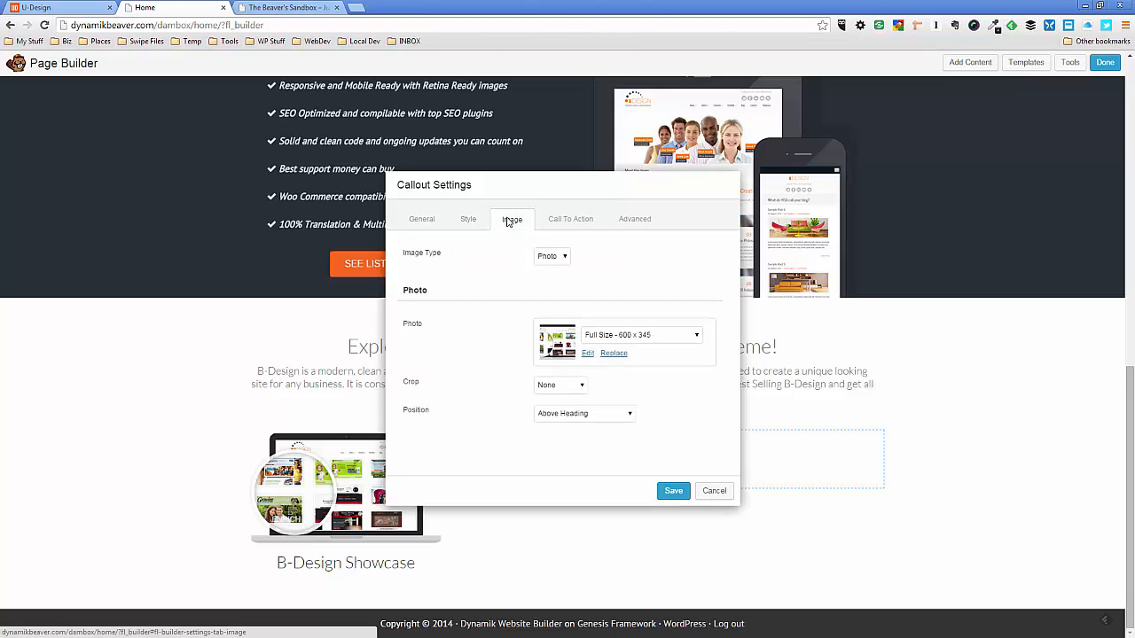
left_click(422, 229)
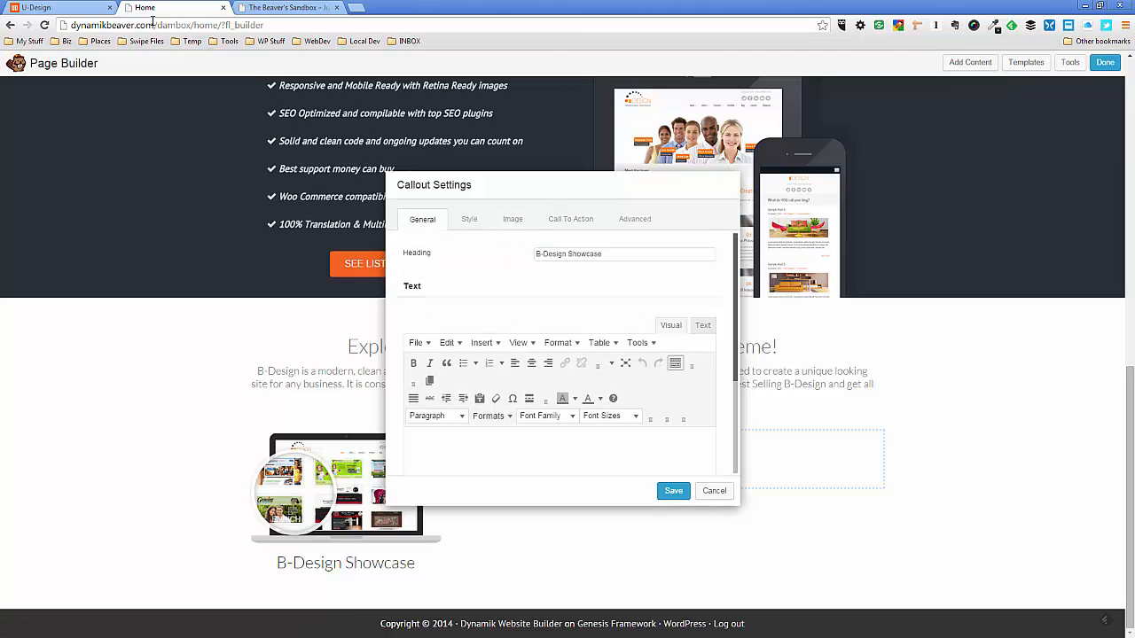
left_click(86, 11)
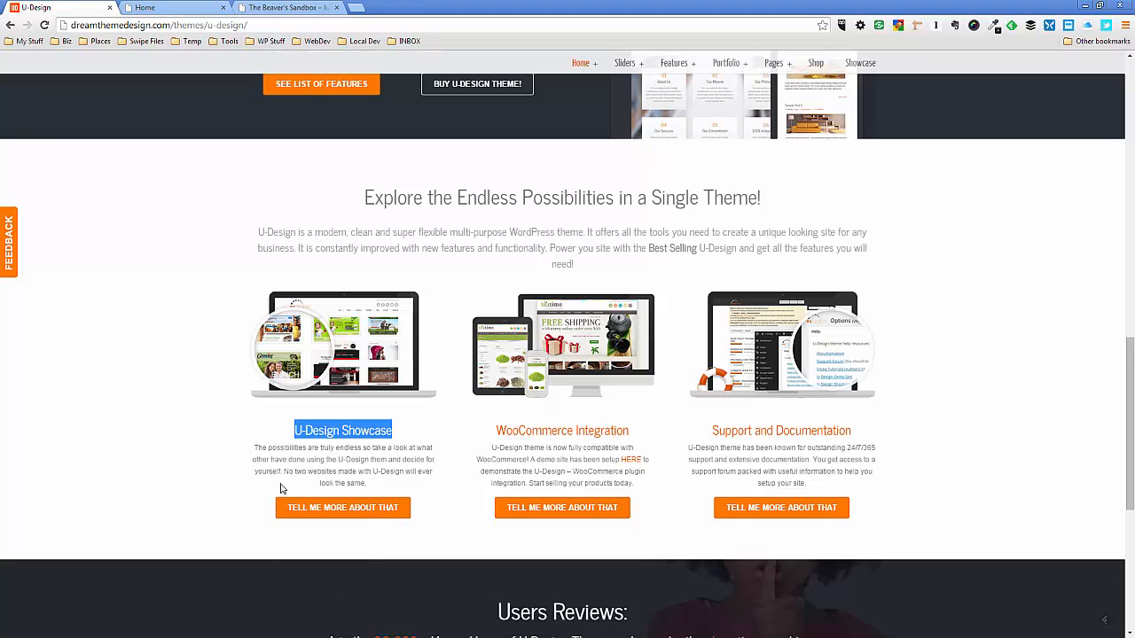
left_click_drag(255, 449, 396, 485)
key("ctrl+c")
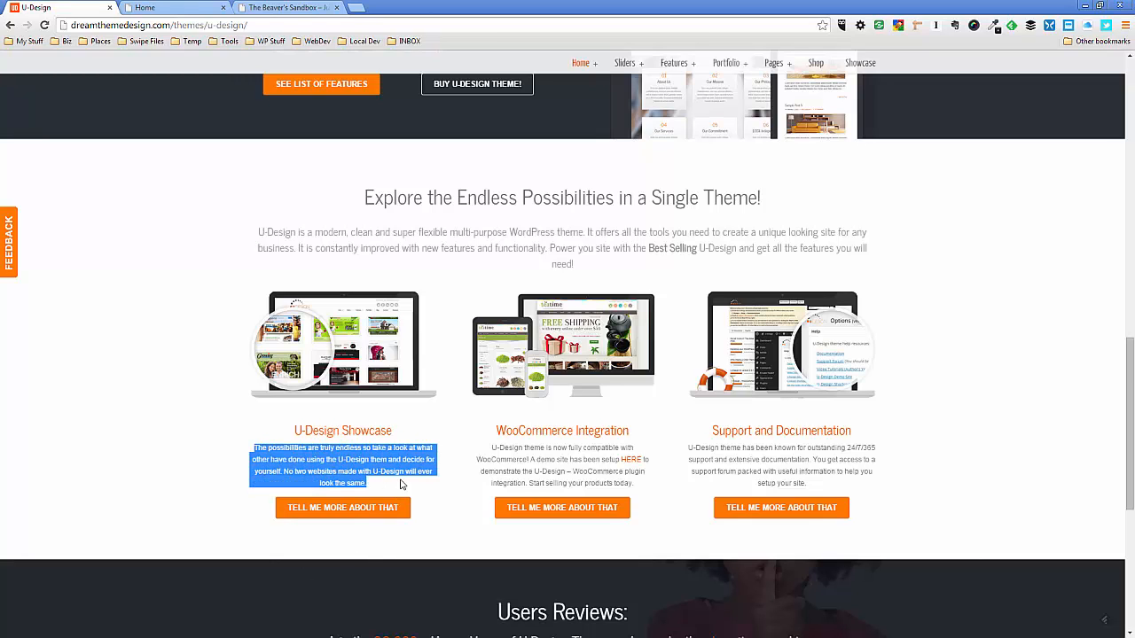
key("ctrl+Tab")
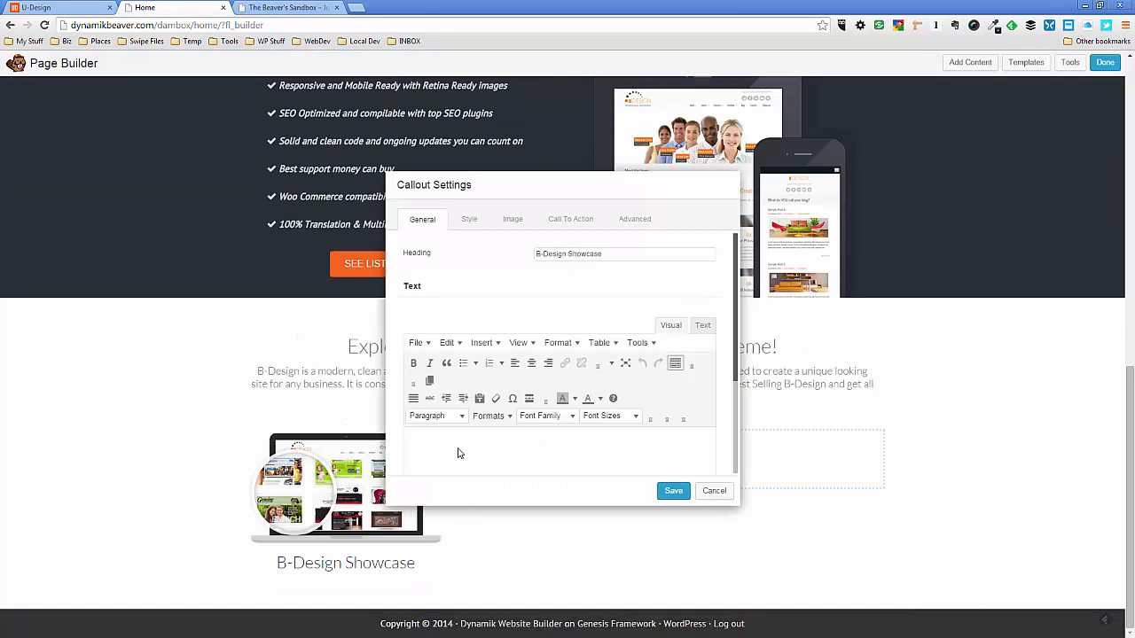
key("ctrl+v")
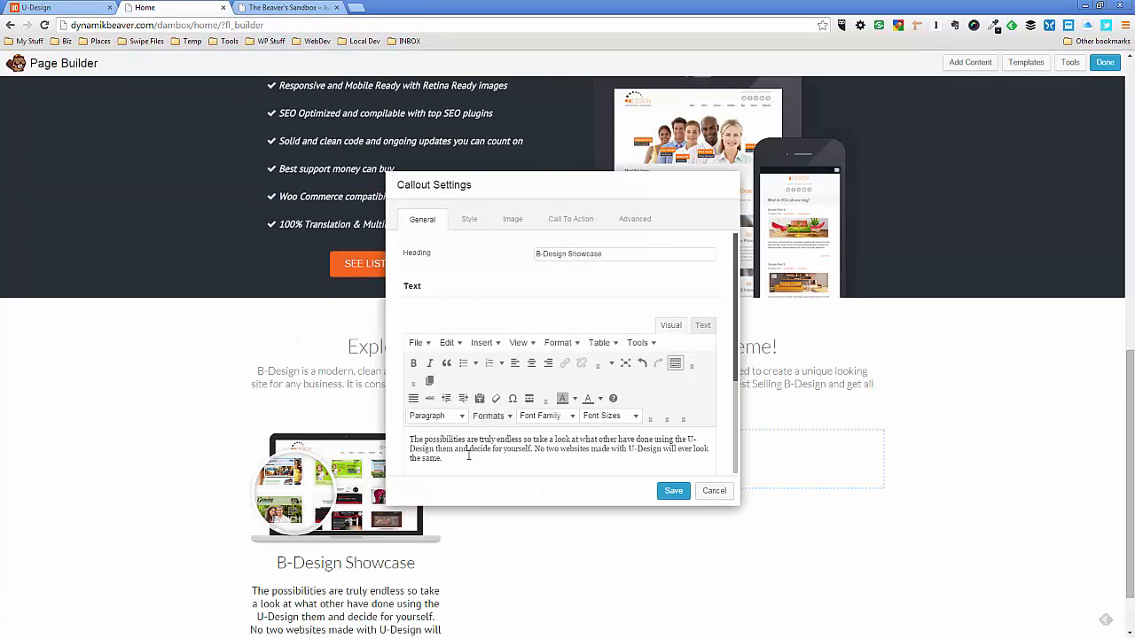
Center-align the pasted description paragraph in the callout's text
triple_click(416, 439)
left_click(531, 362)
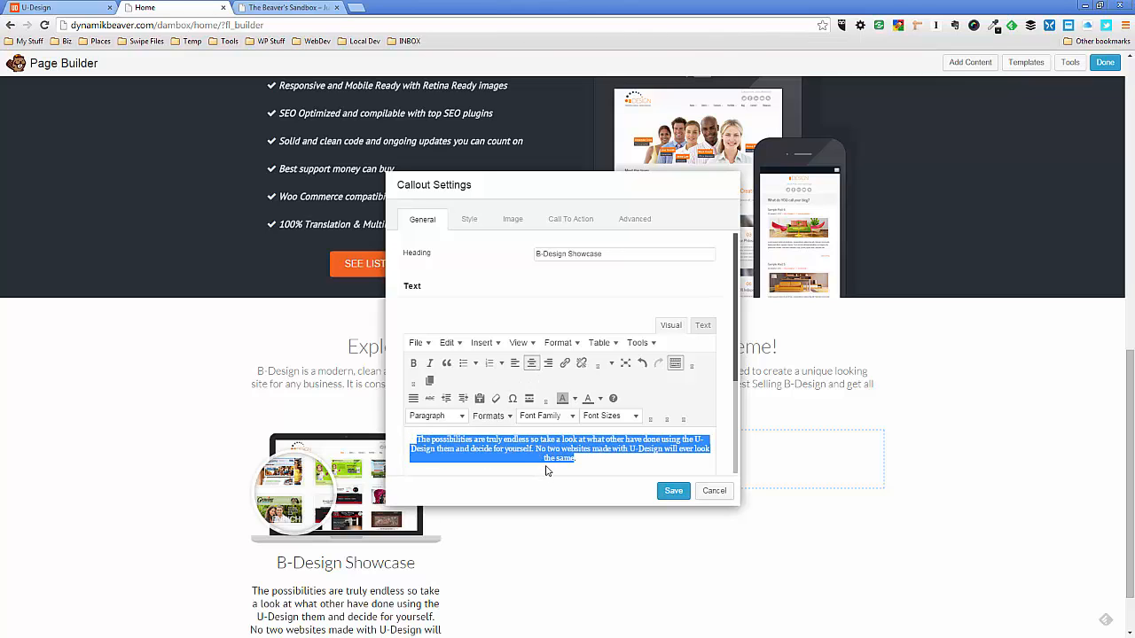
left_click(591, 459)
scroll(592, 464, "down", 1)
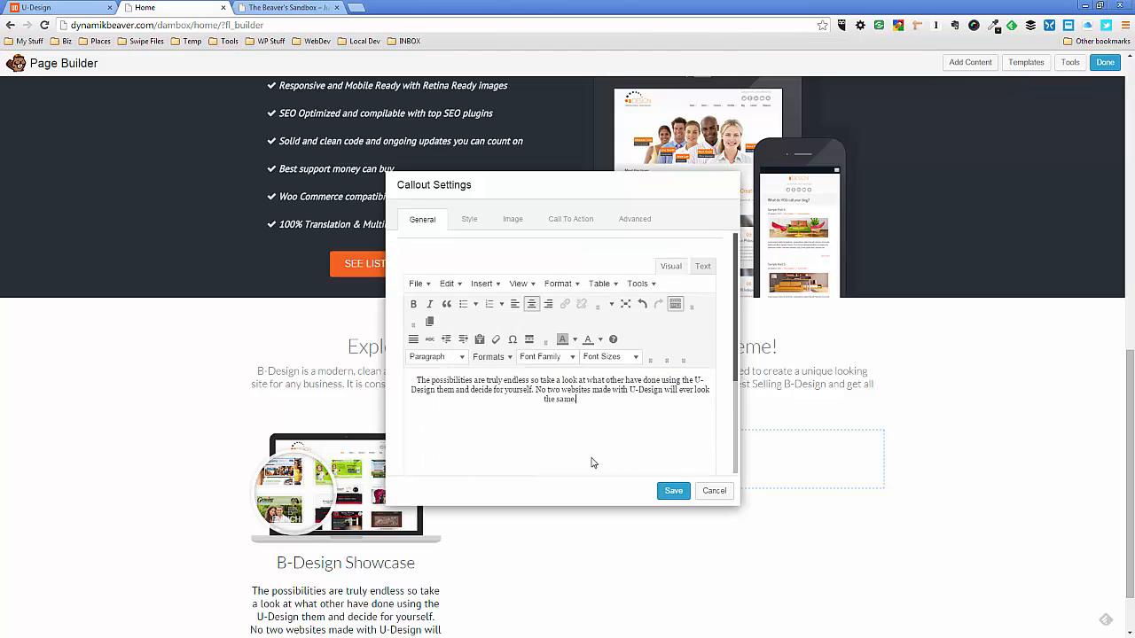
scroll(599, 438, "up", 1)
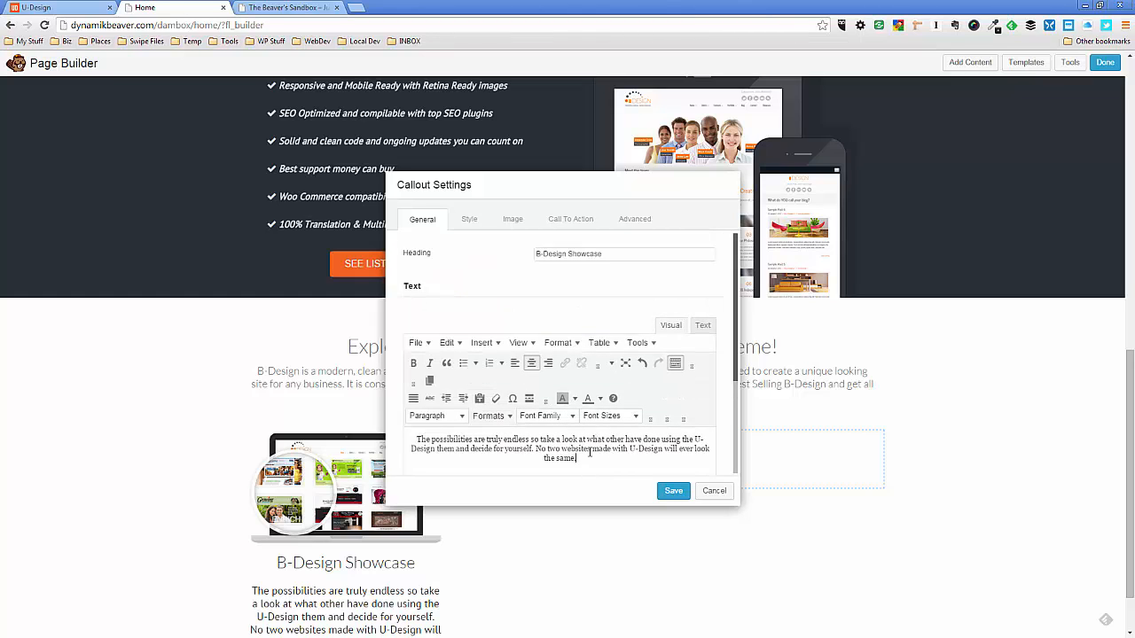
Compare the description with the U-Design page and set the callout paragraph's font size to 10pt
left_click_drag(585, 462, 414, 438)
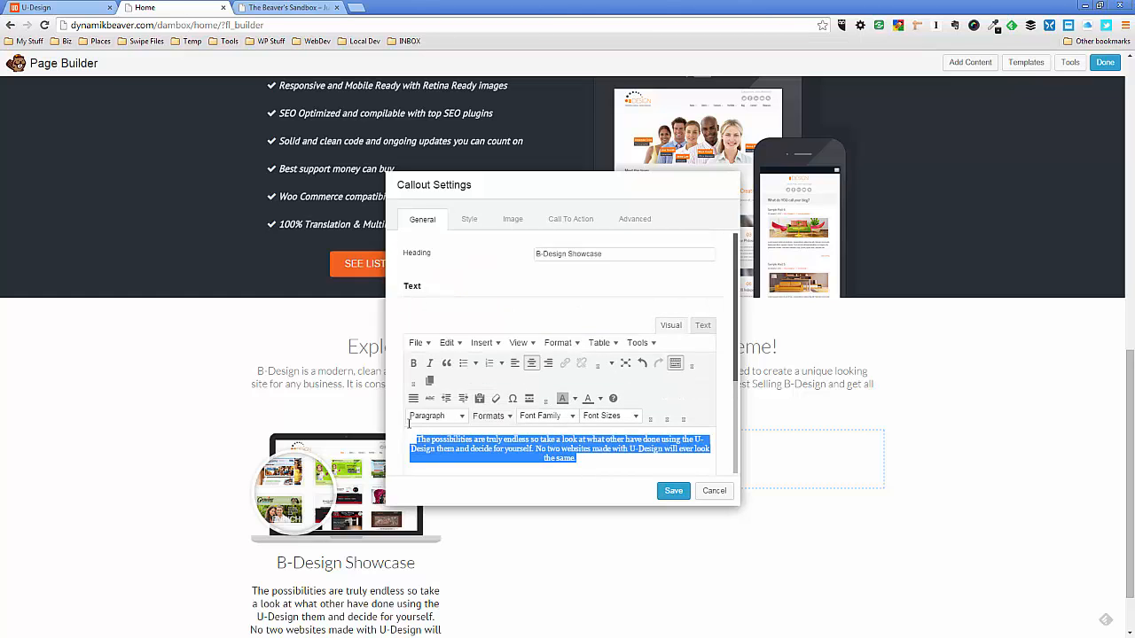
left_click(89, 8)
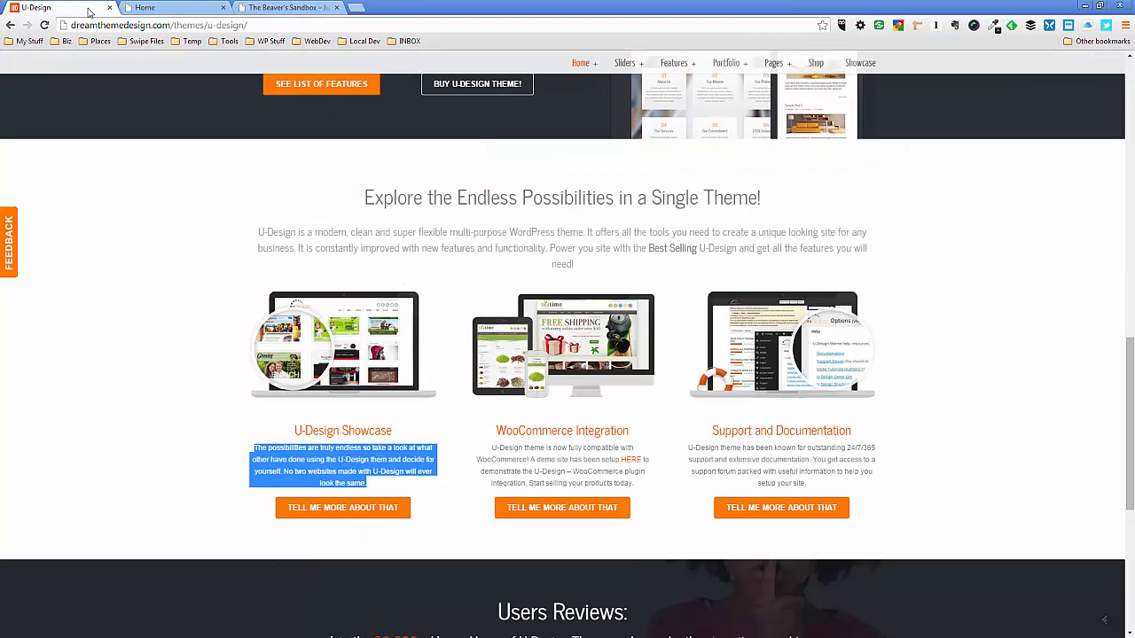
left_click(168, 8)
left_click(611, 416)
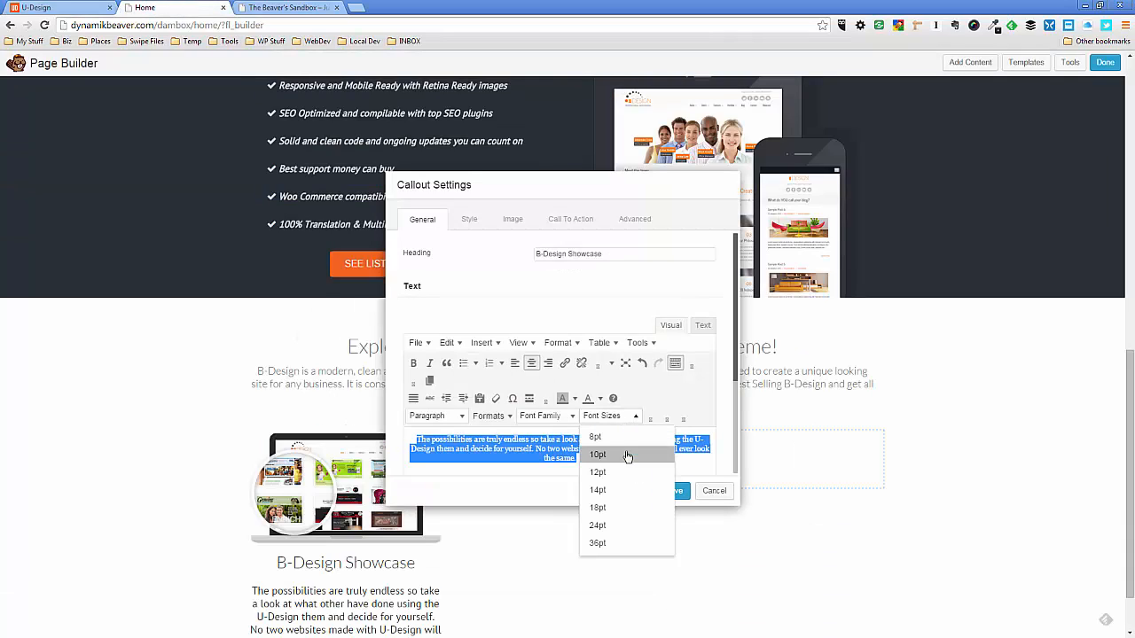
left_click(615, 455)
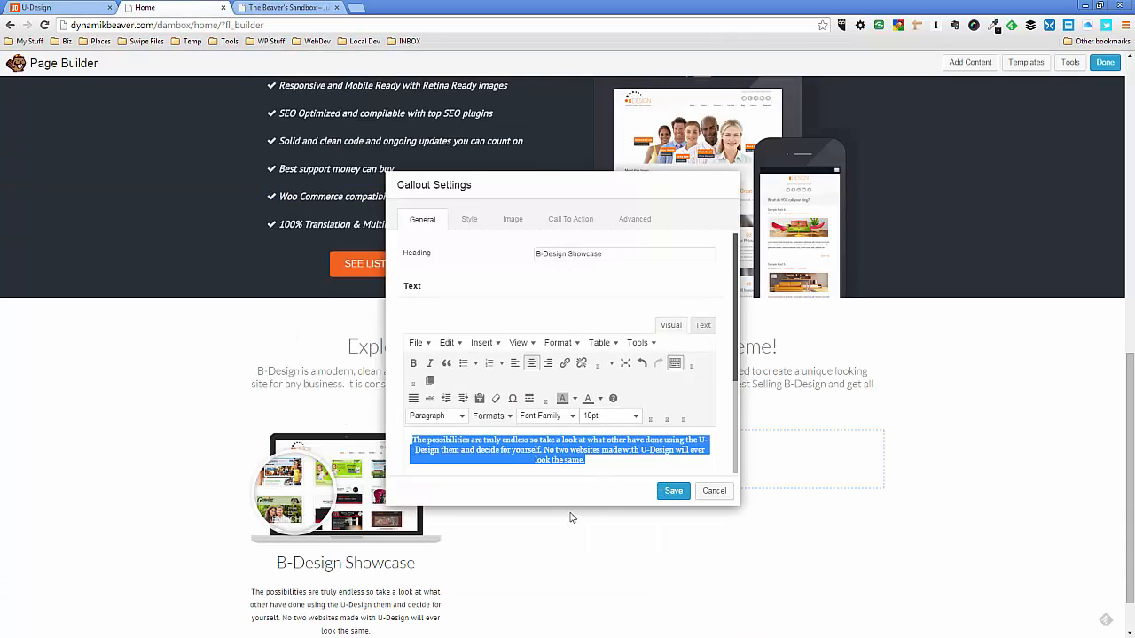
left_click(632, 458)
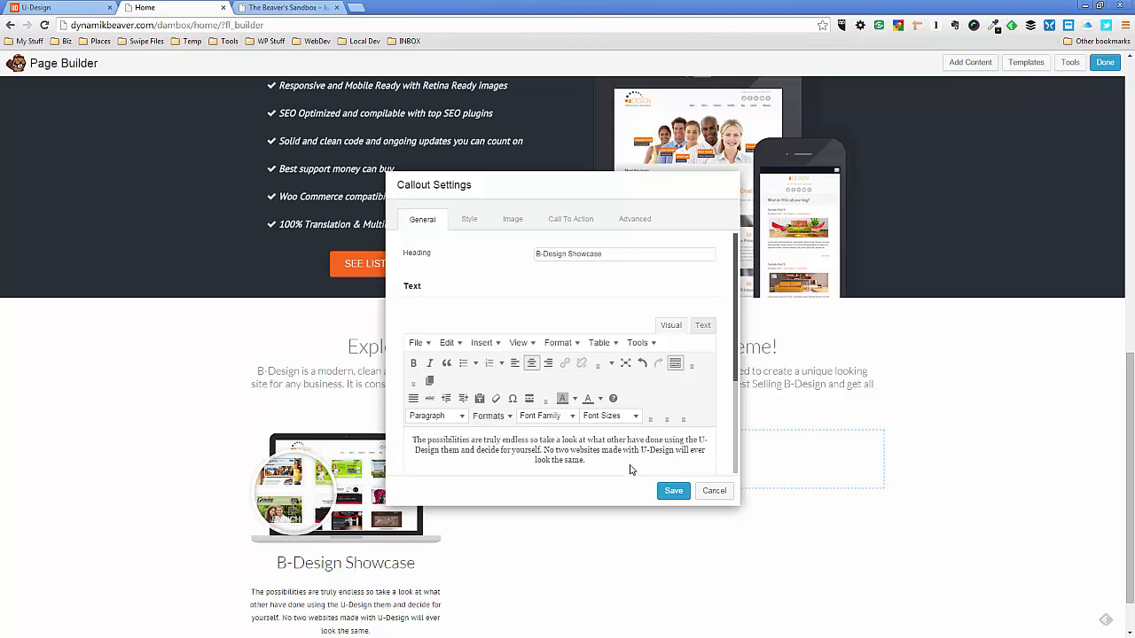
left_click(567, 228)
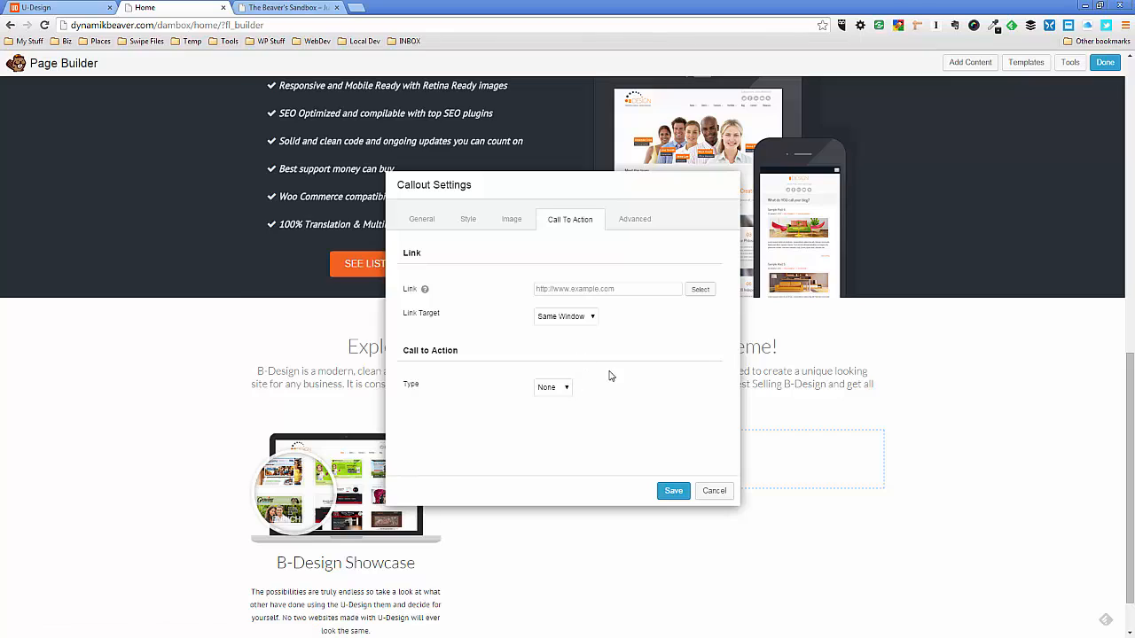
left_click(572, 288)
type("/")
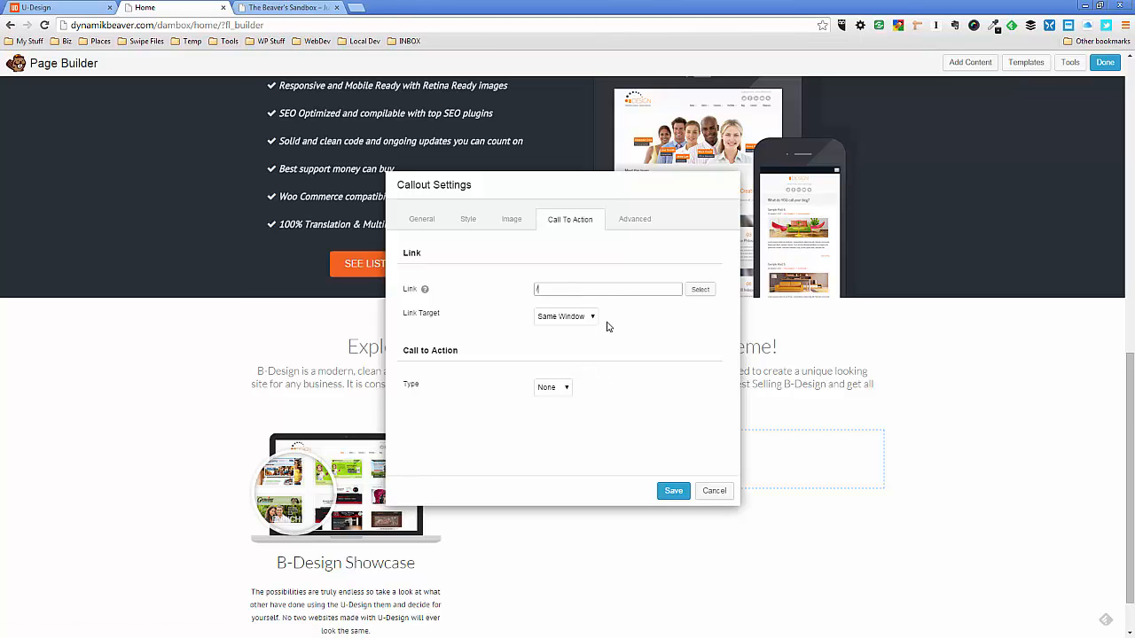
key("BackSpace")
type("/")
key("BackSpace")
type("/")
key("BackSpace")
left_click(605, 370)
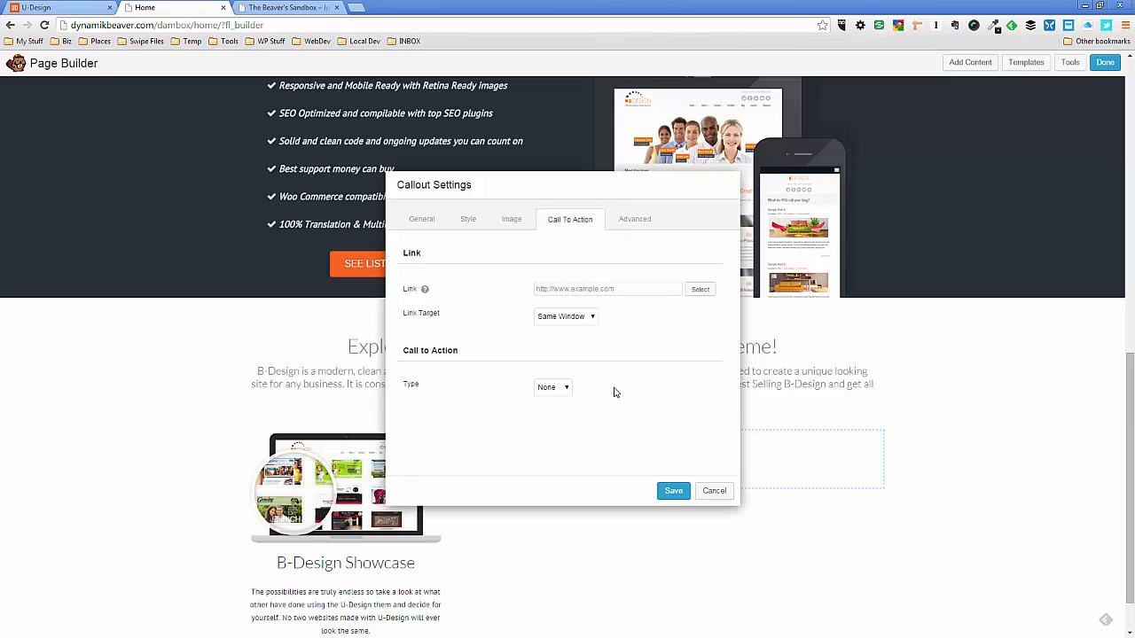
Set the callout's call-to-action type to Button
scroll(615, 392, "down", 1)
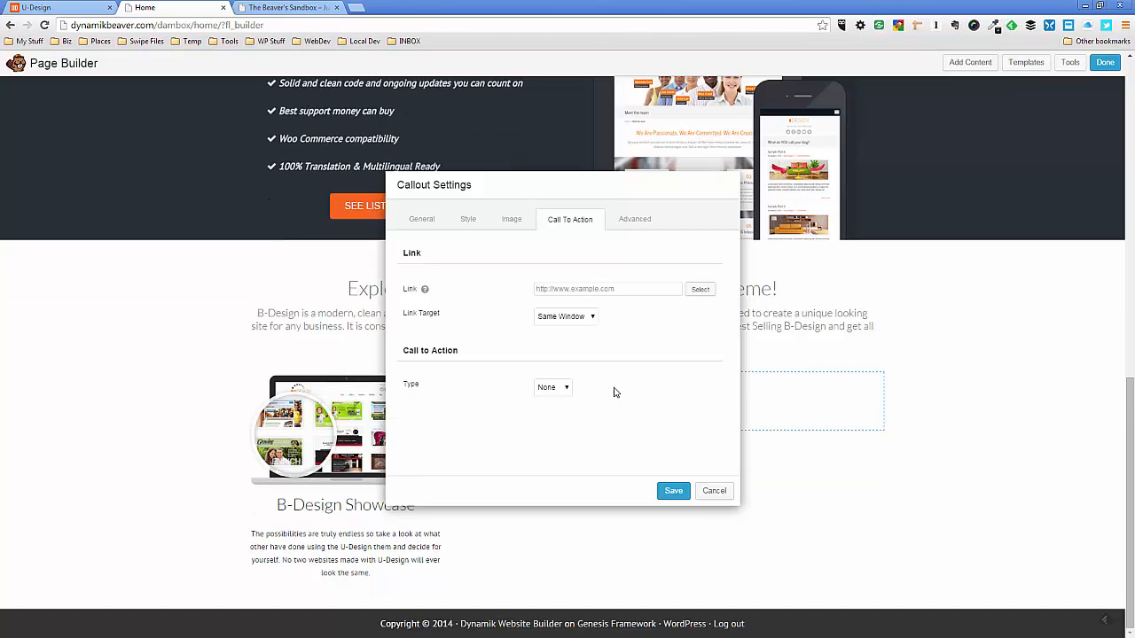
scroll(615, 392, "up", 1)
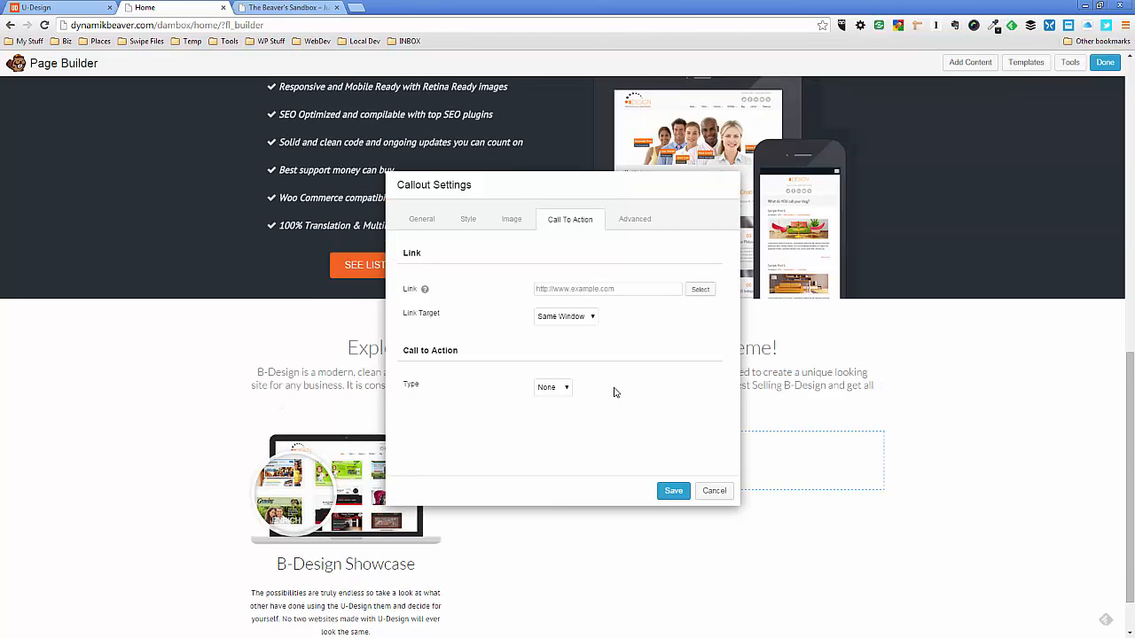
left_click(565, 392)
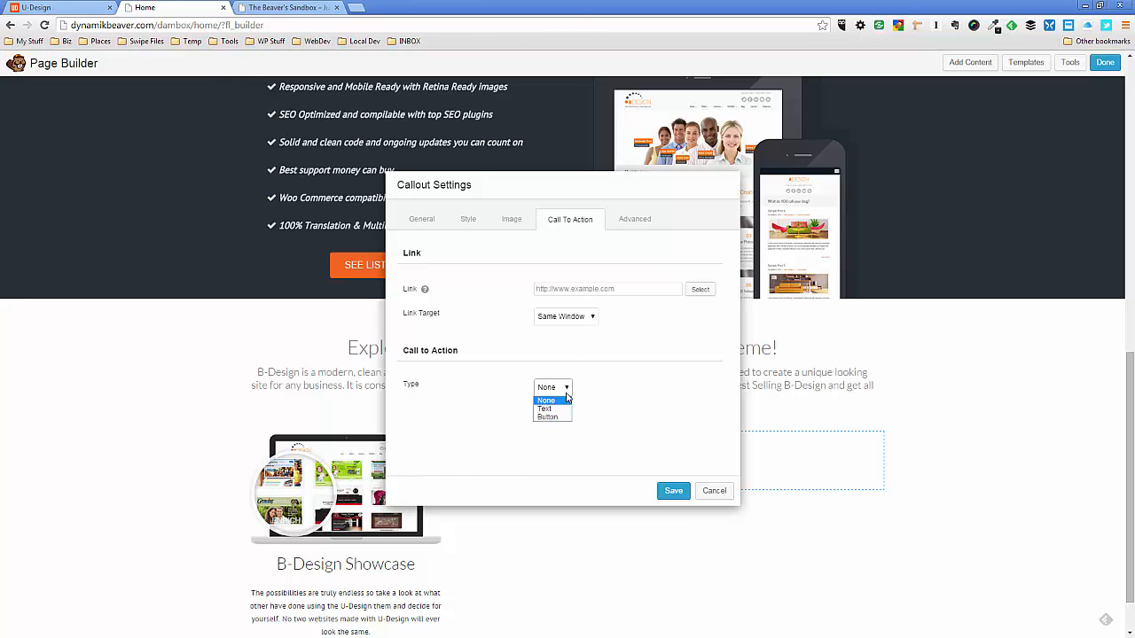
left_click(565, 418)
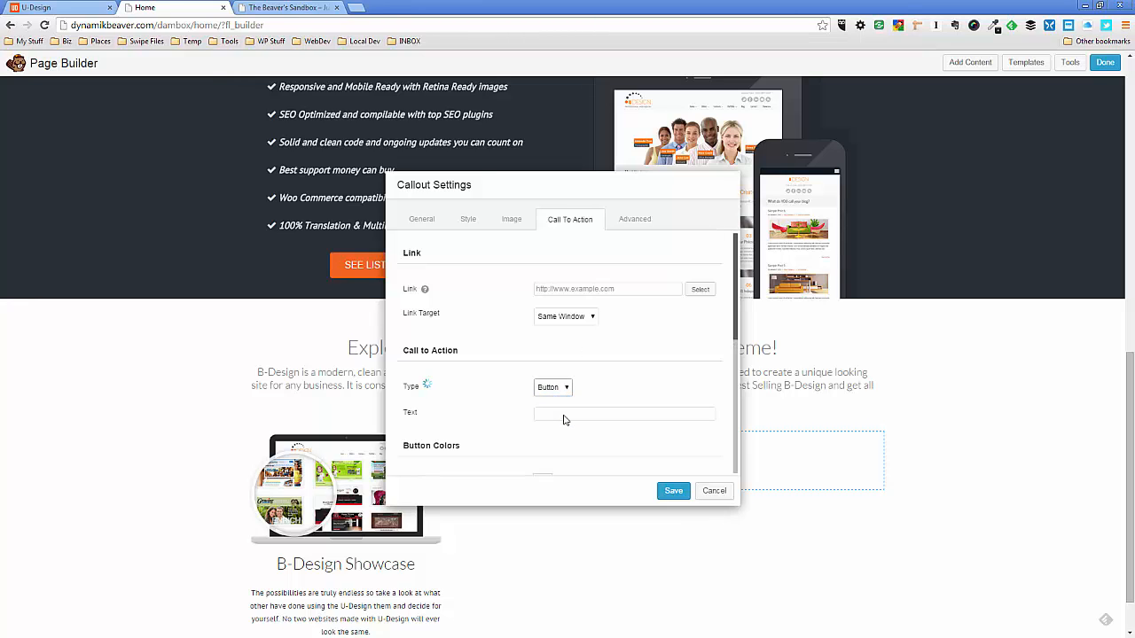
Check the button wording on the U-Design page and enter "TELL ME MORE ABOUT THAT" as the callout button's text
scroll(568, 417, "down", 1)
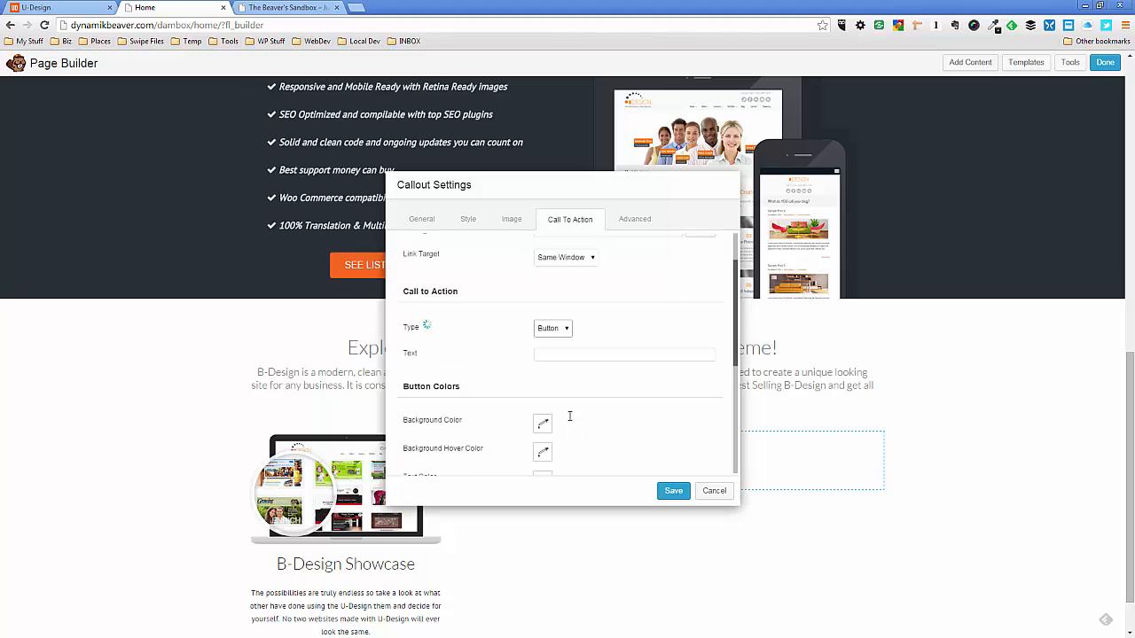
left_click(557, 357)
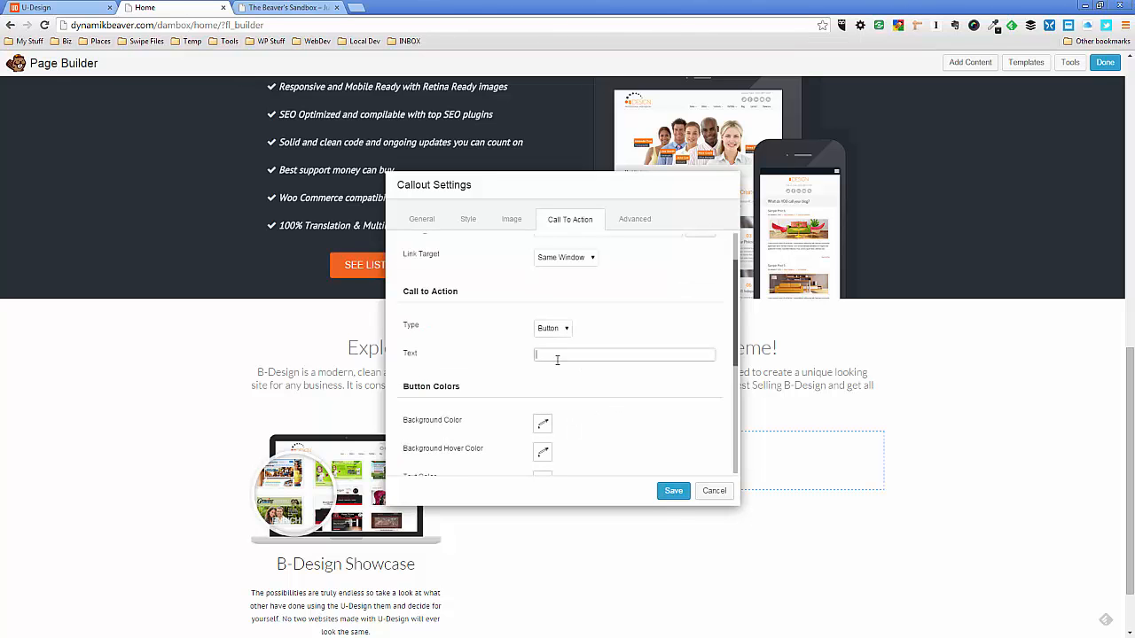
left_click(75, 9)
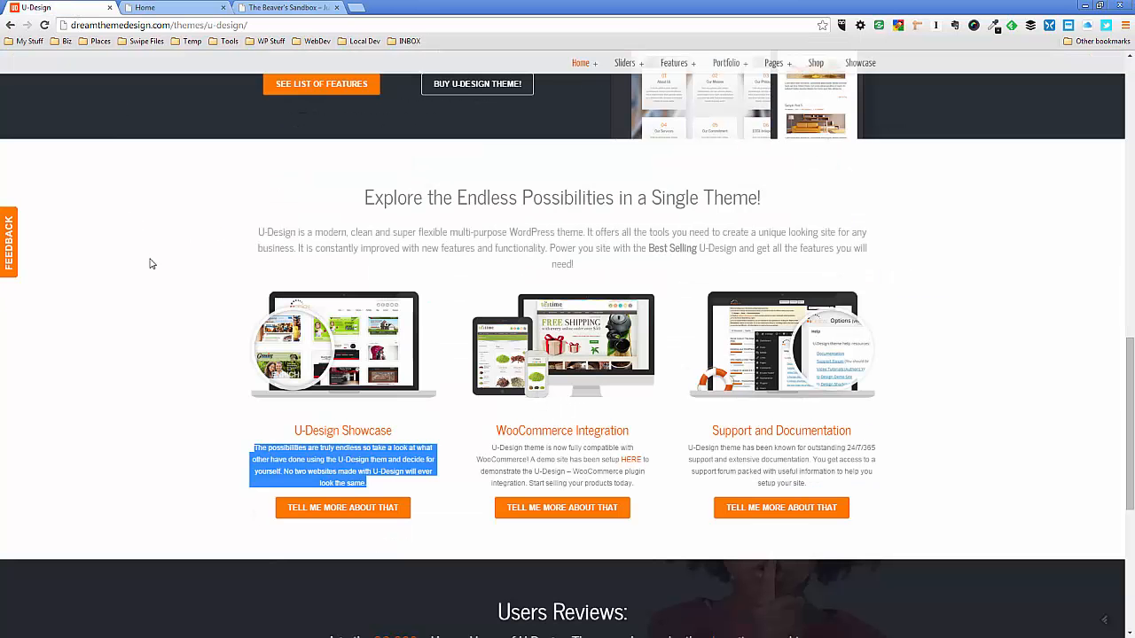
left_click(189, 12)
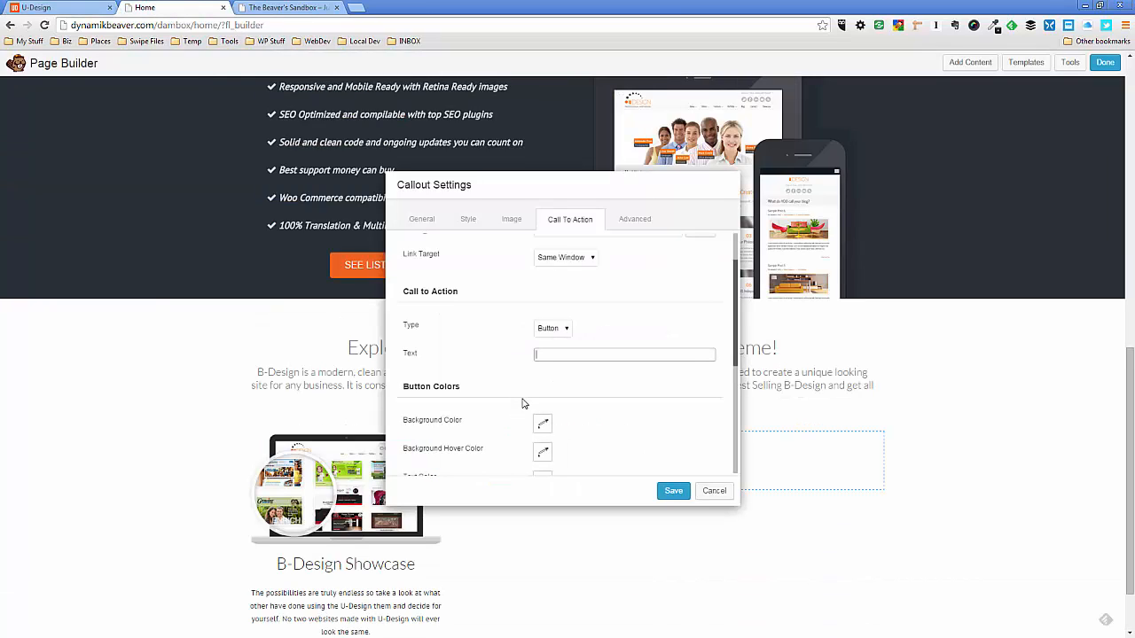
type("TELL ME MORE ABOUT")
type("THAT")
left_click(605, 389)
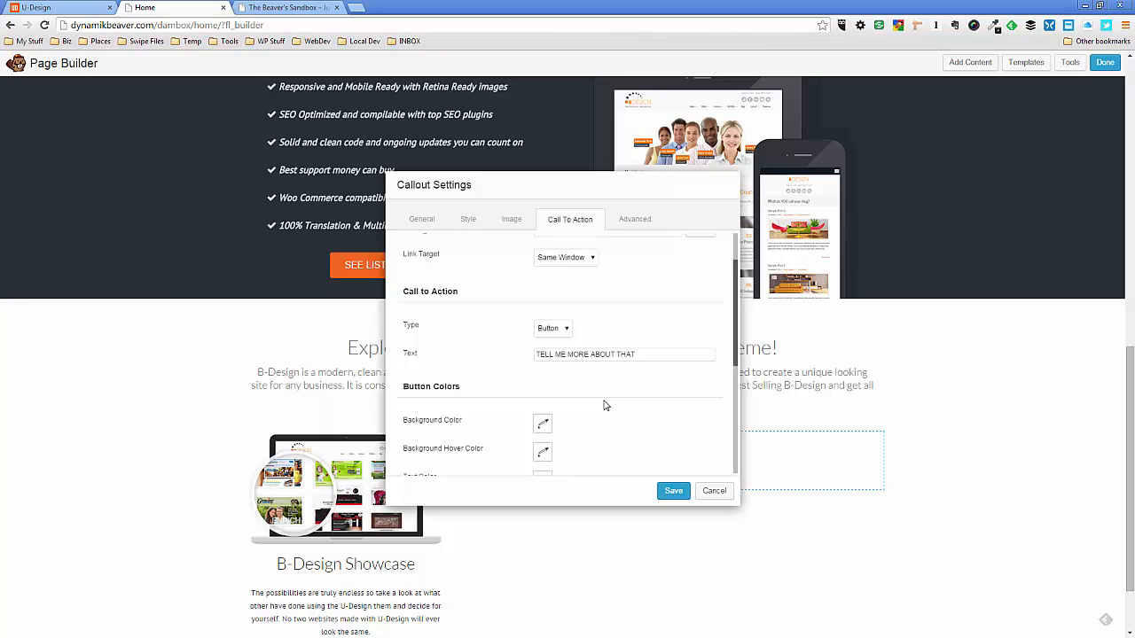
Set the callout button's background color to f26522 and save the callout
scroll(604, 405, "down", 1)
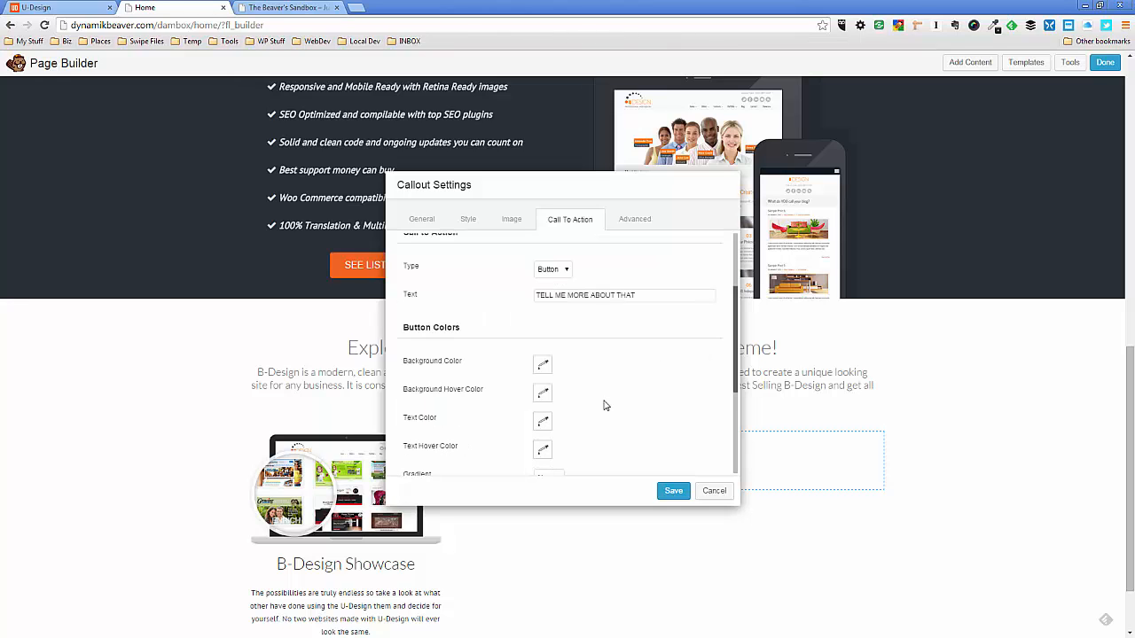
left_click(543, 365)
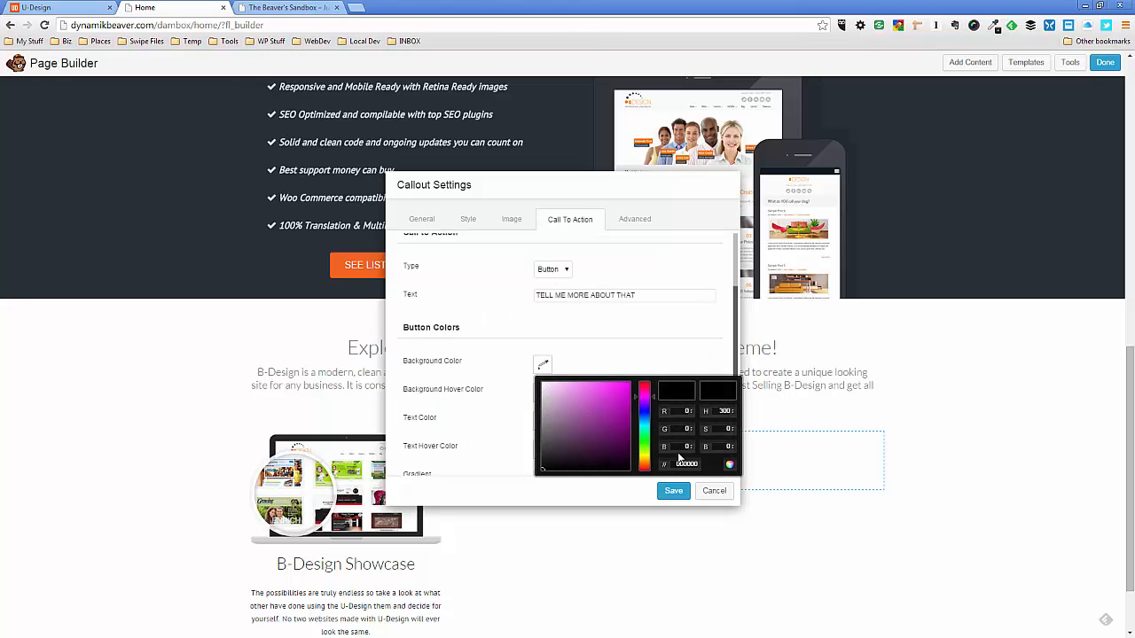
double_click(701, 465)
type("f26")
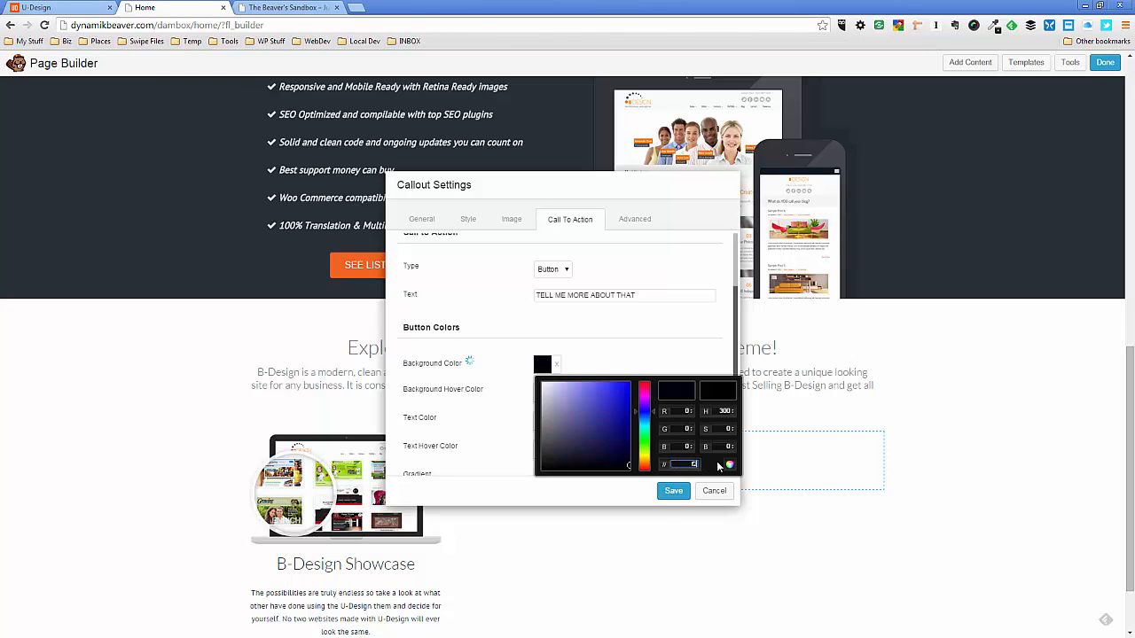
type("522")
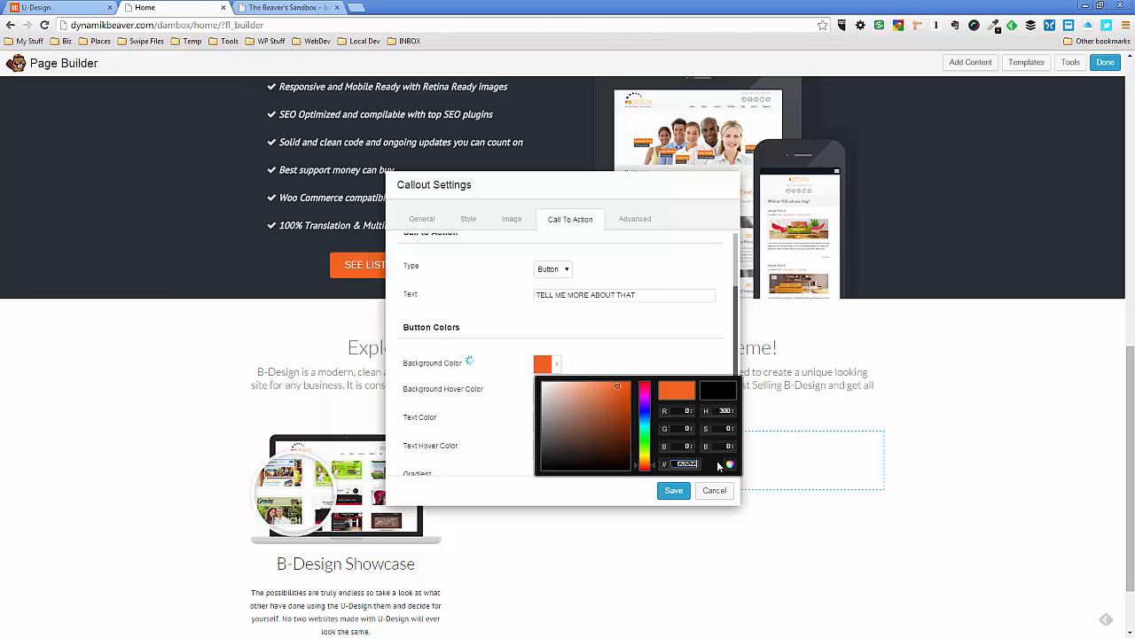
left_click(680, 492)
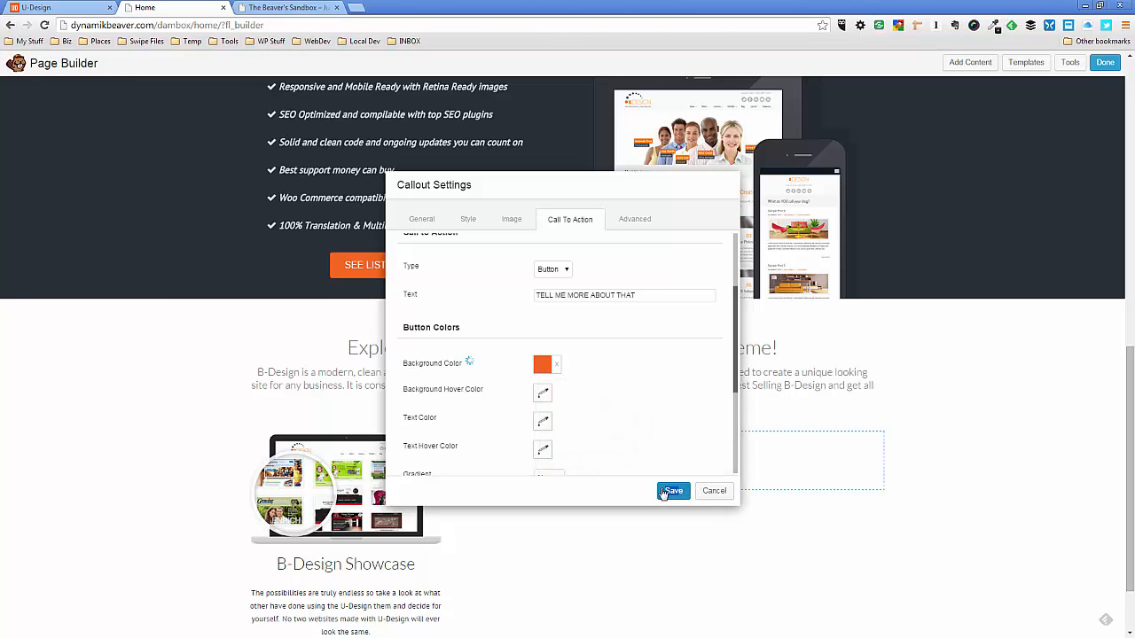
Set the callout button's background hover color to a slightly darker shade of f26522 and save the callout
scroll(362, 506, "down", 1)
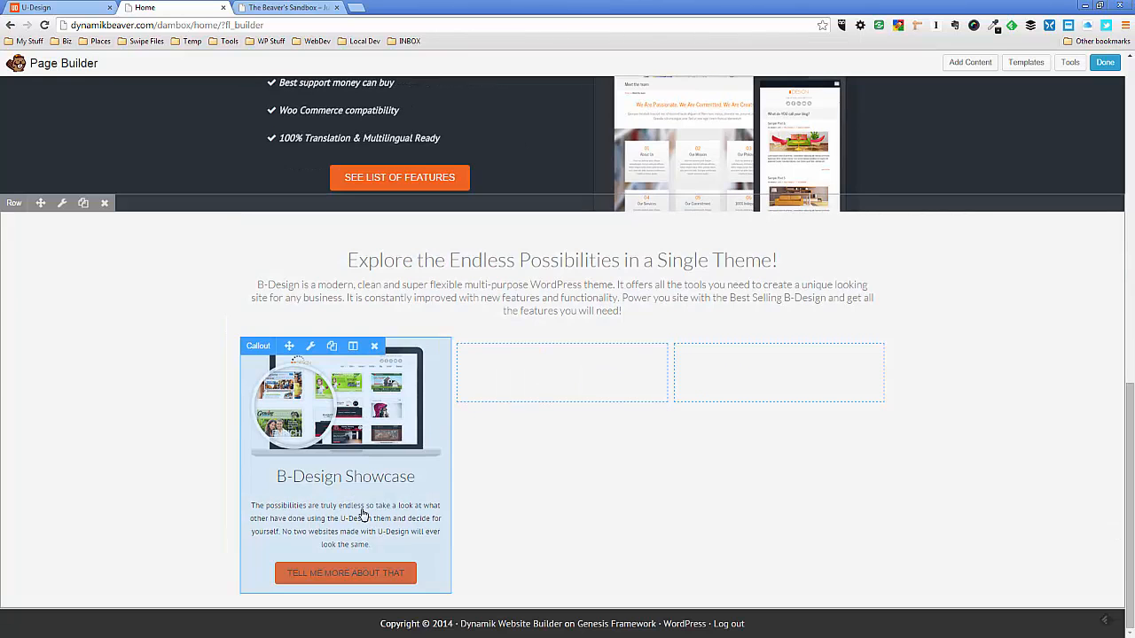
left_click(310, 346)
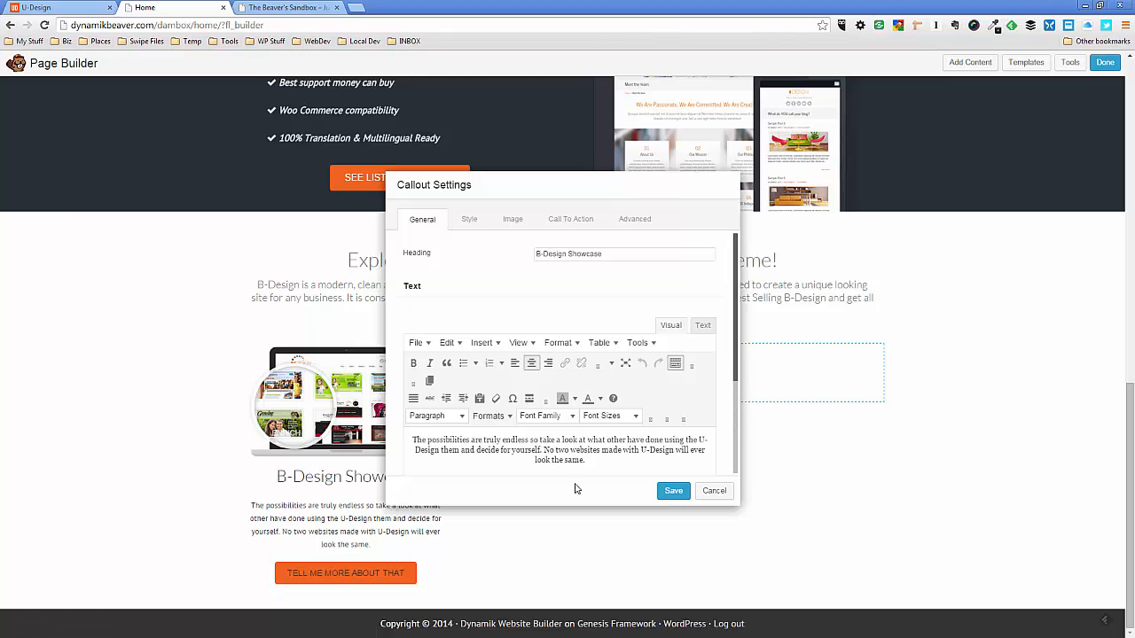
left_click(561, 227)
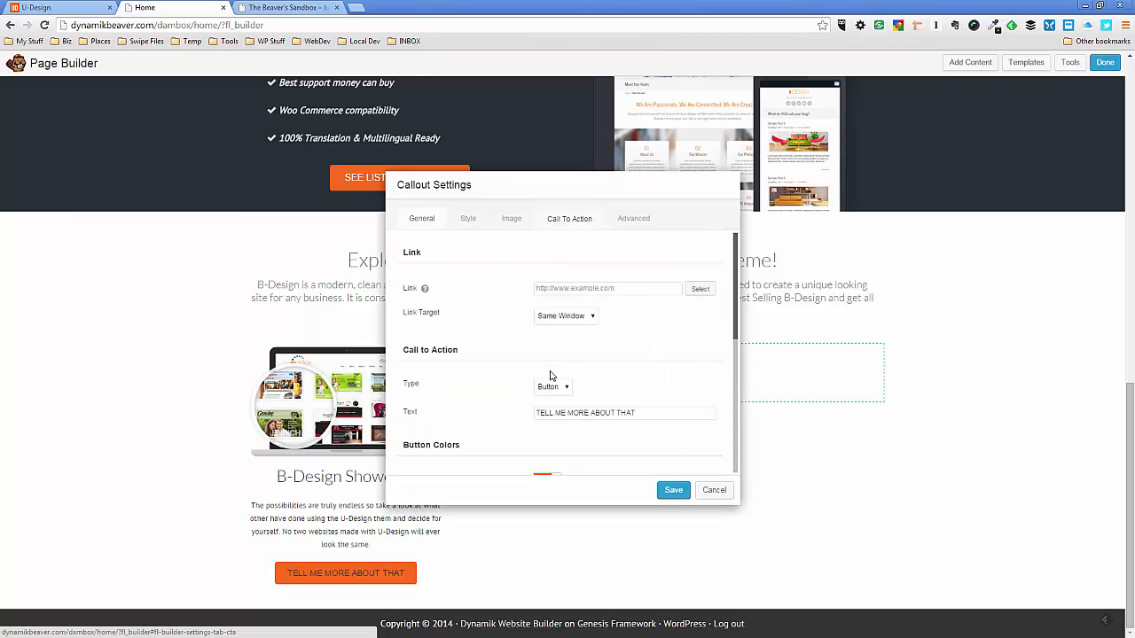
scroll(612, 390, "down", 4)
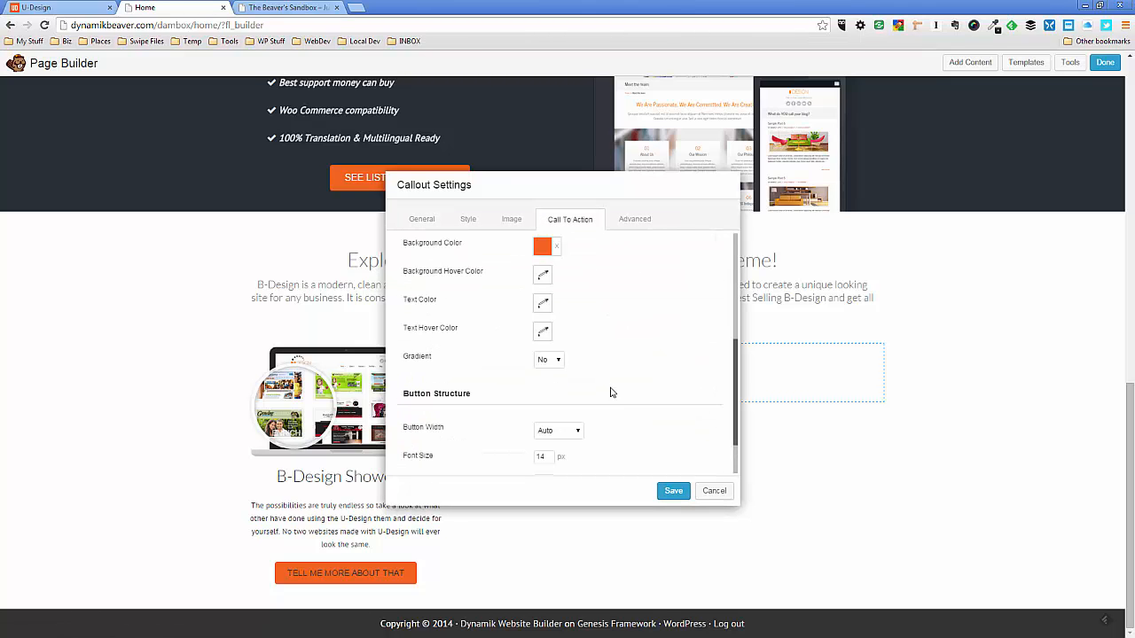
left_click(543, 275)
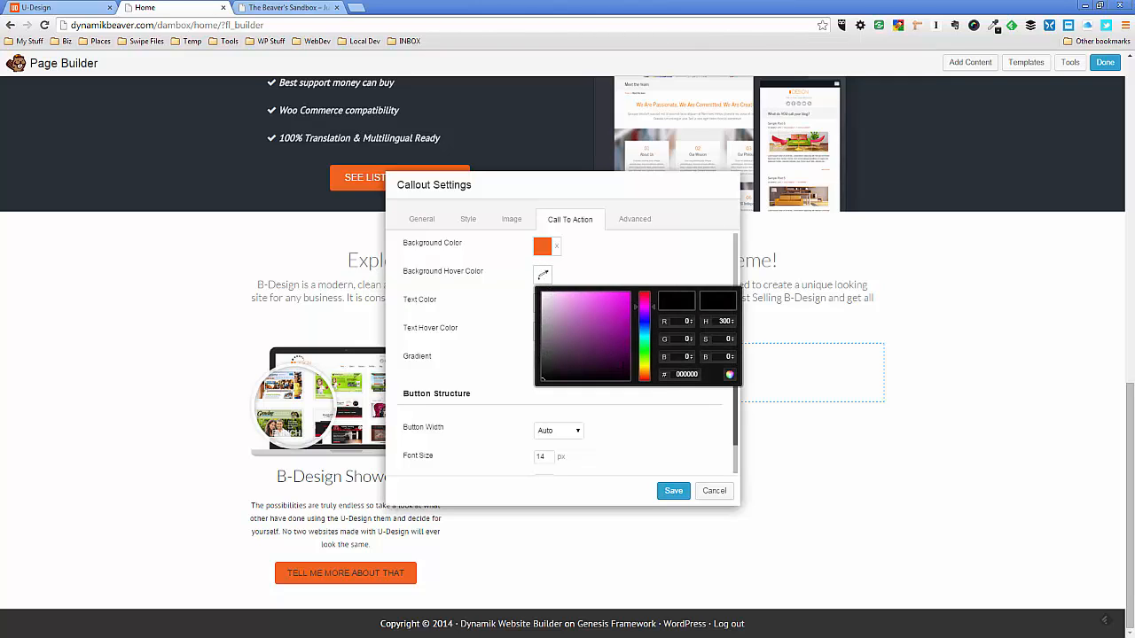
double_click(686, 374)
type("0f2f")
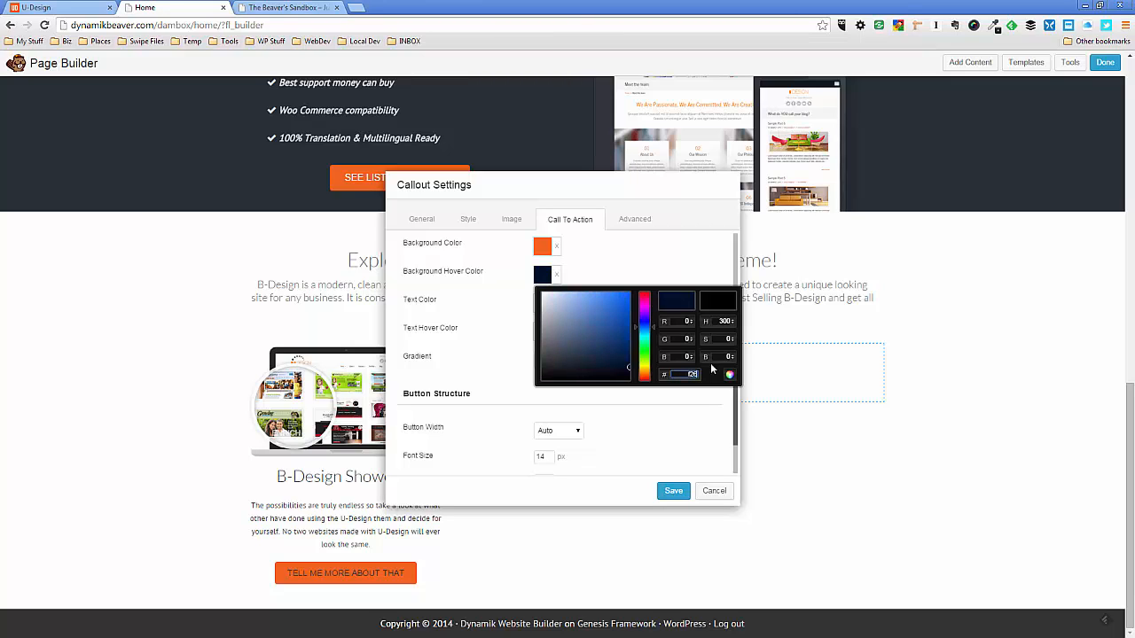
type("22")
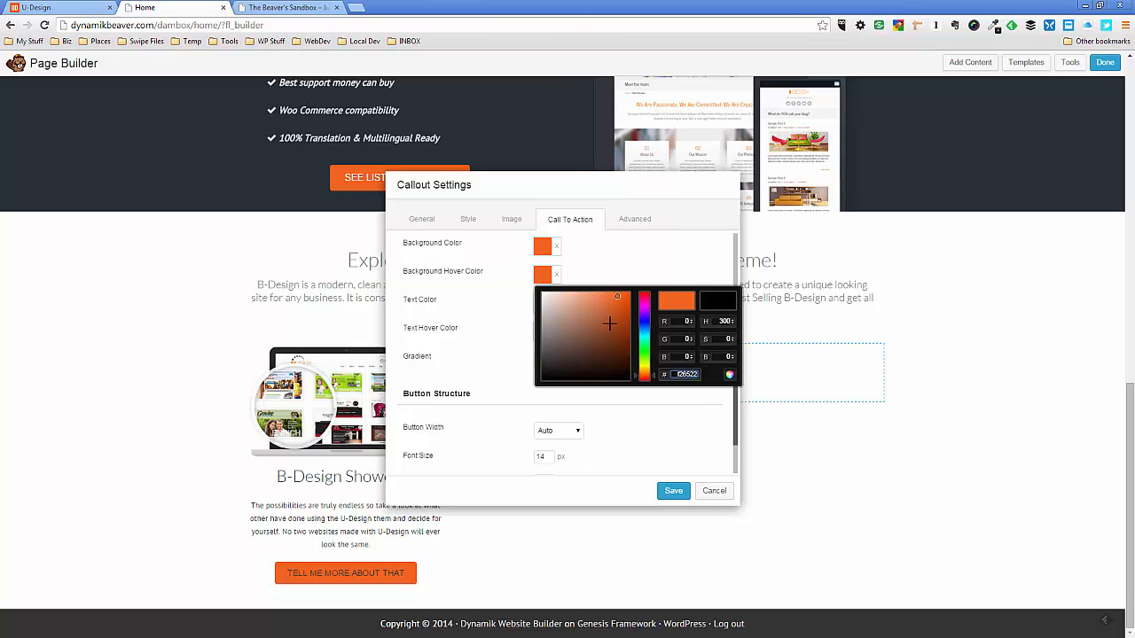
left_click_drag(614, 312, 616, 304)
left_click(667, 492)
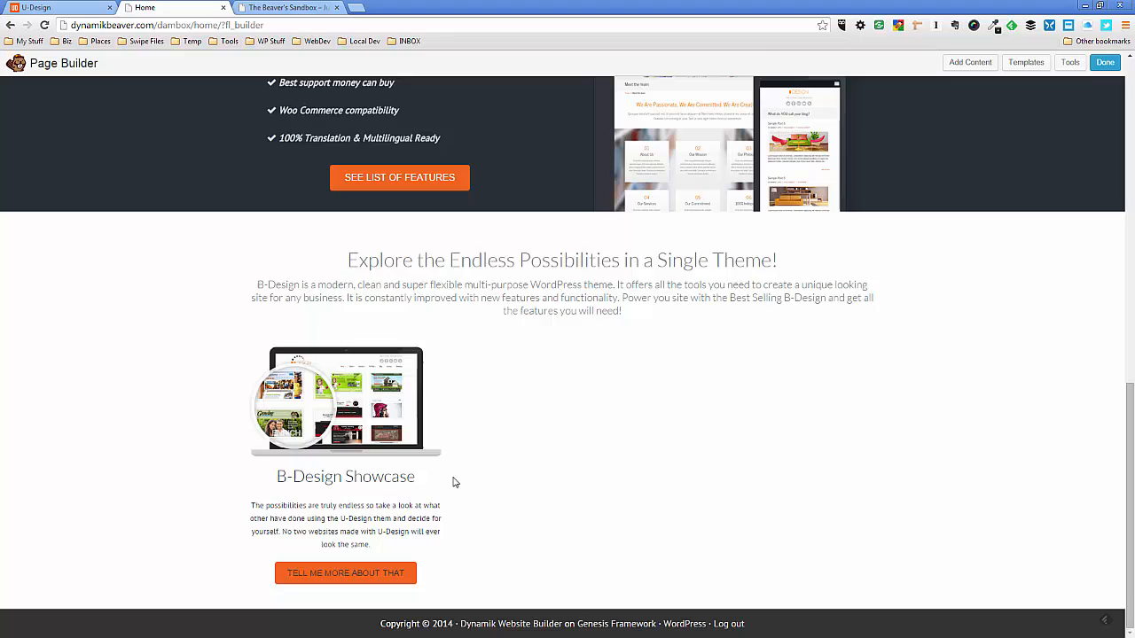
Reopen the callout's button settings and set both the text color and the text hover color to white
mouse_move(369, 574)
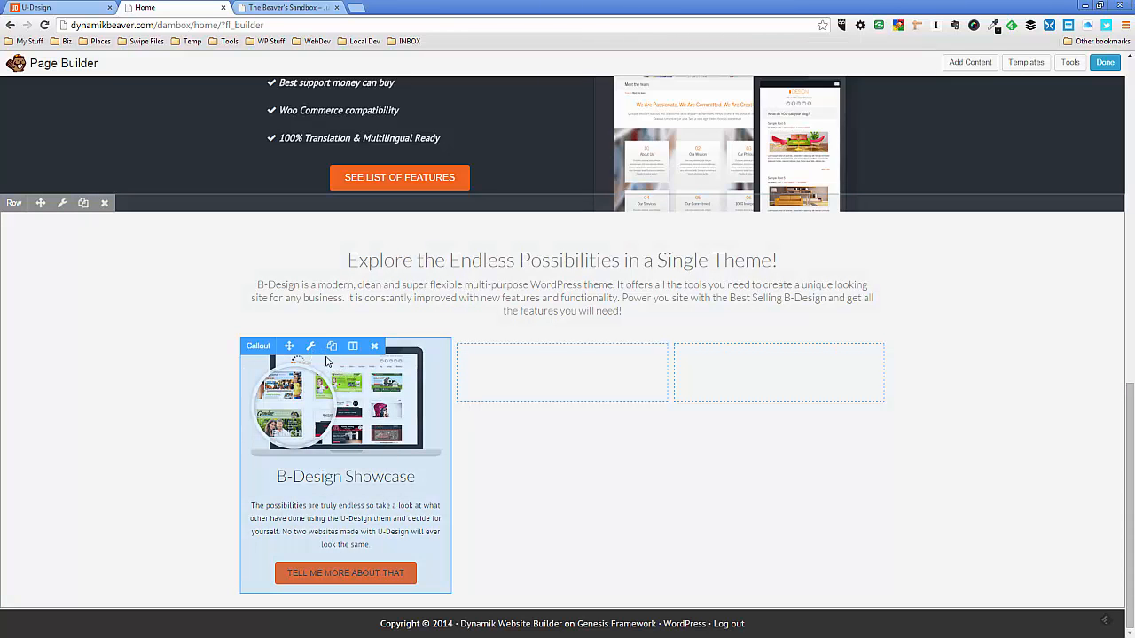
left_click(312, 348)
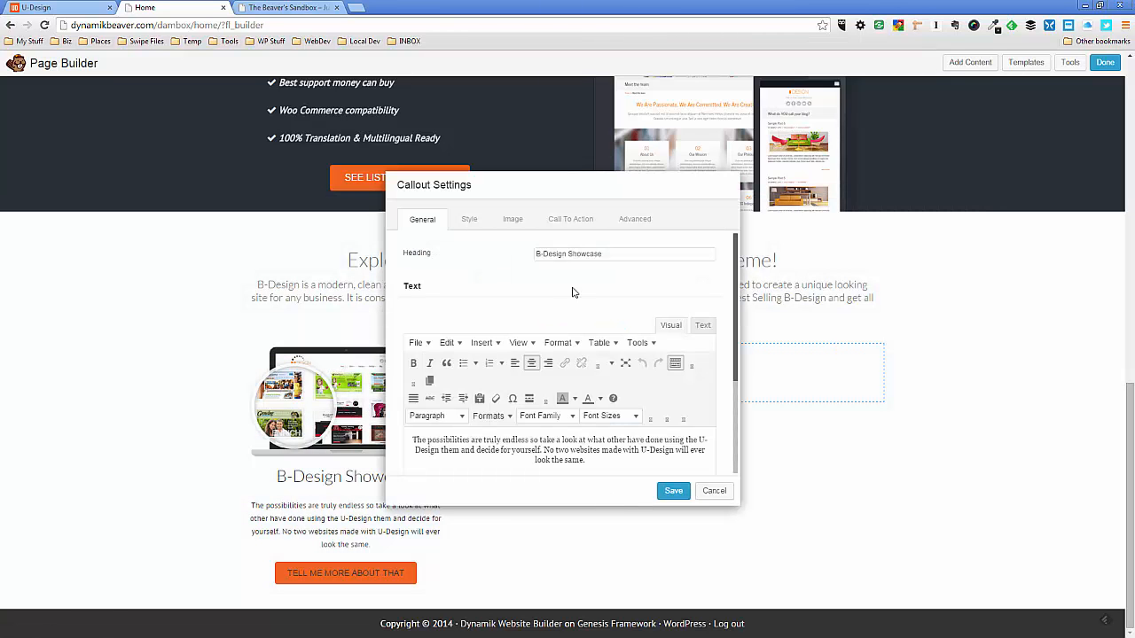
left_click(567, 221)
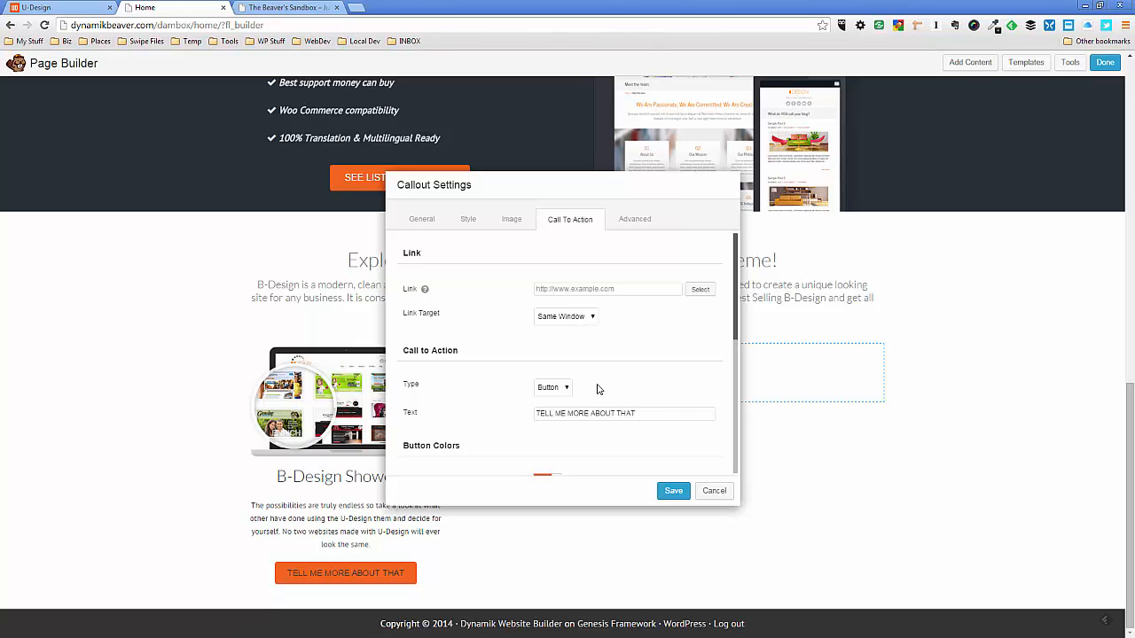
scroll(597, 389, "down", 3)
left_click(542, 361)
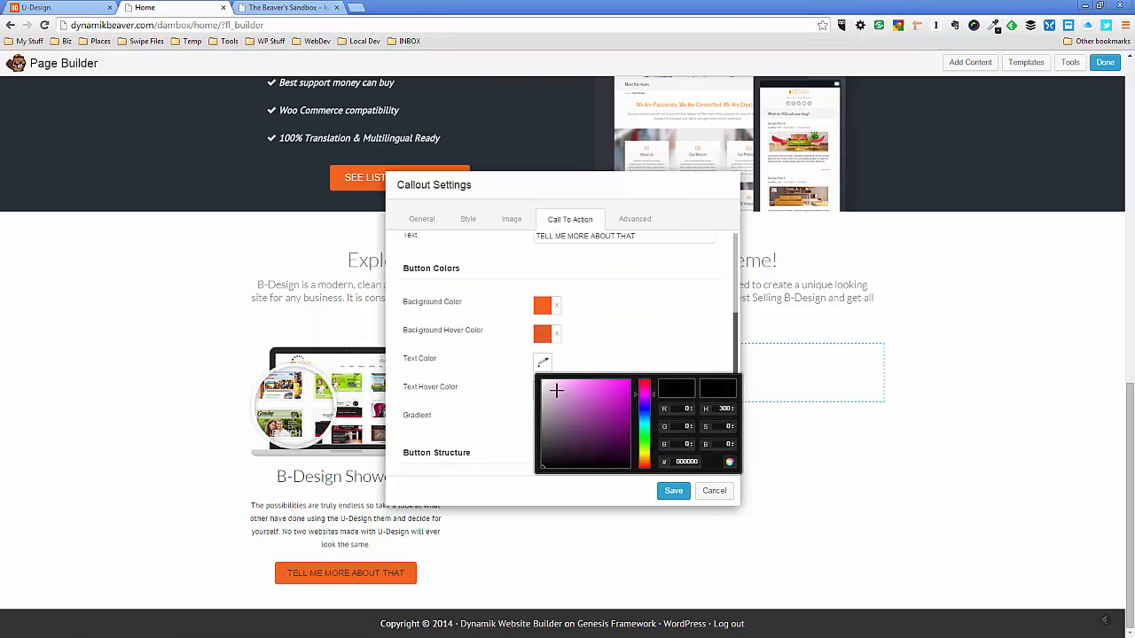
left_click_drag(556, 390, 540, 380)
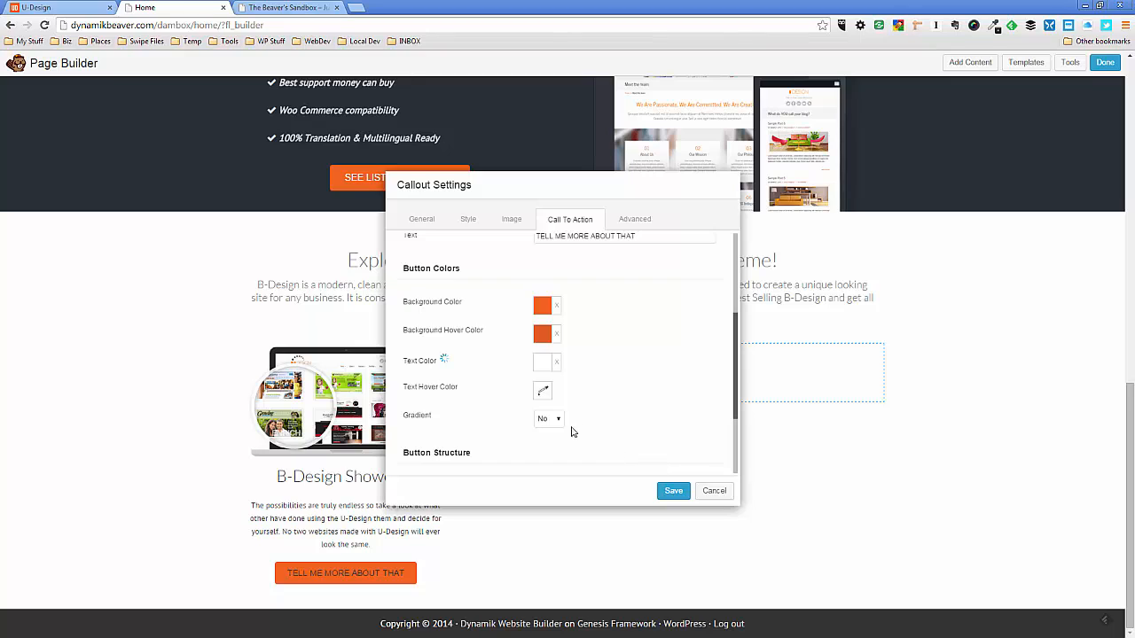
left_click(543, 392)
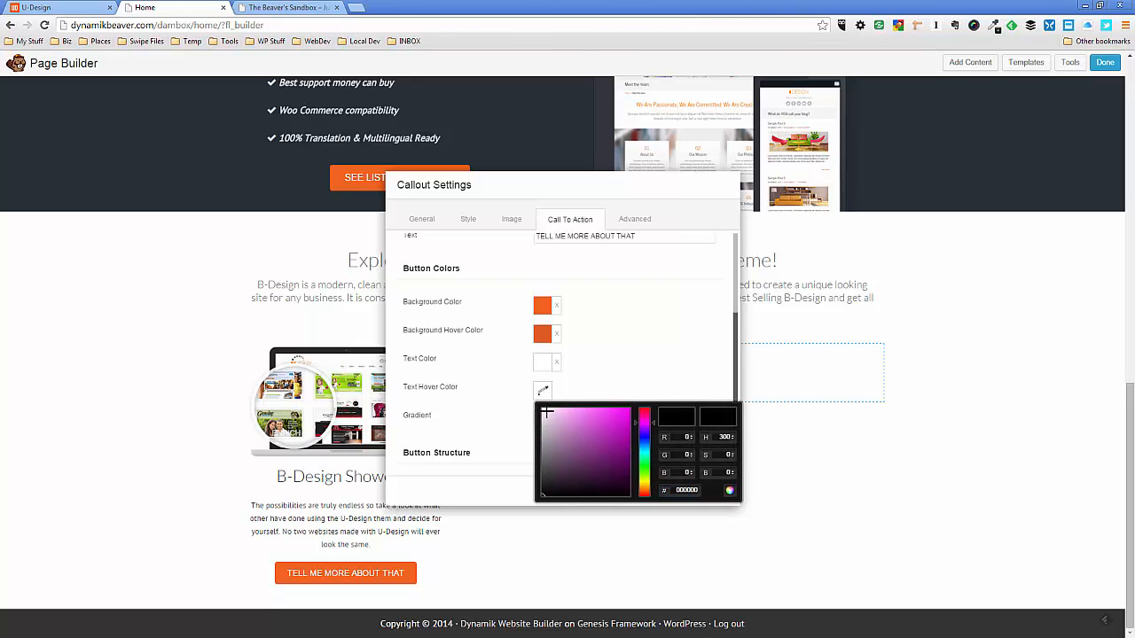
left_click(589, 374)
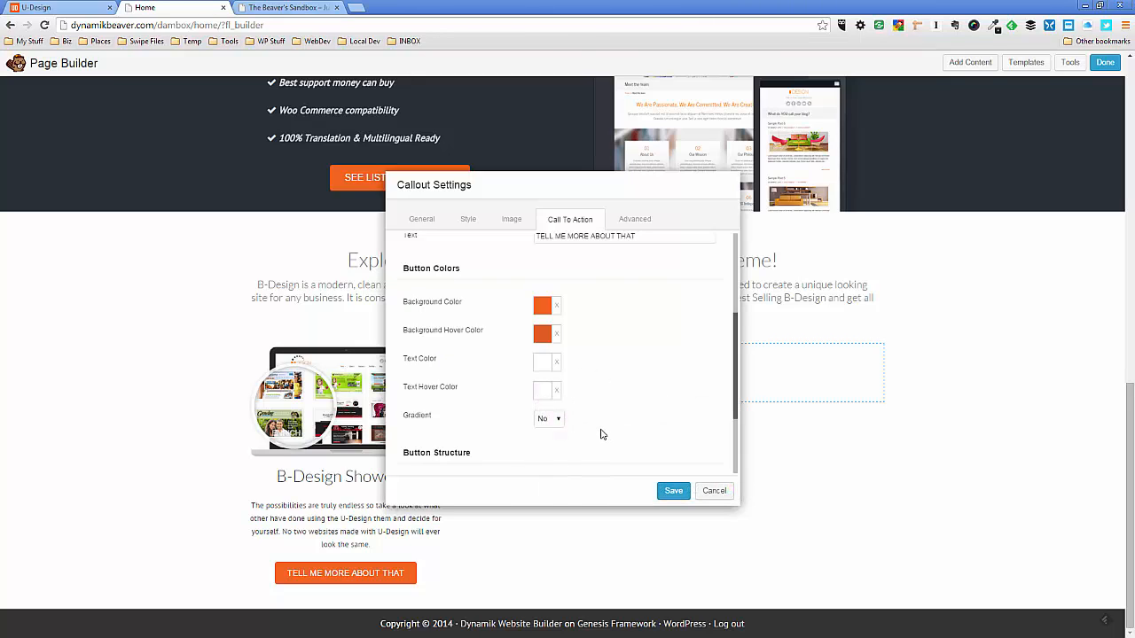
Set the callout button's font size to 16 px and save the callout
scroll(601, 434, "down", 1)
scroll(592, 430, "down", 1)
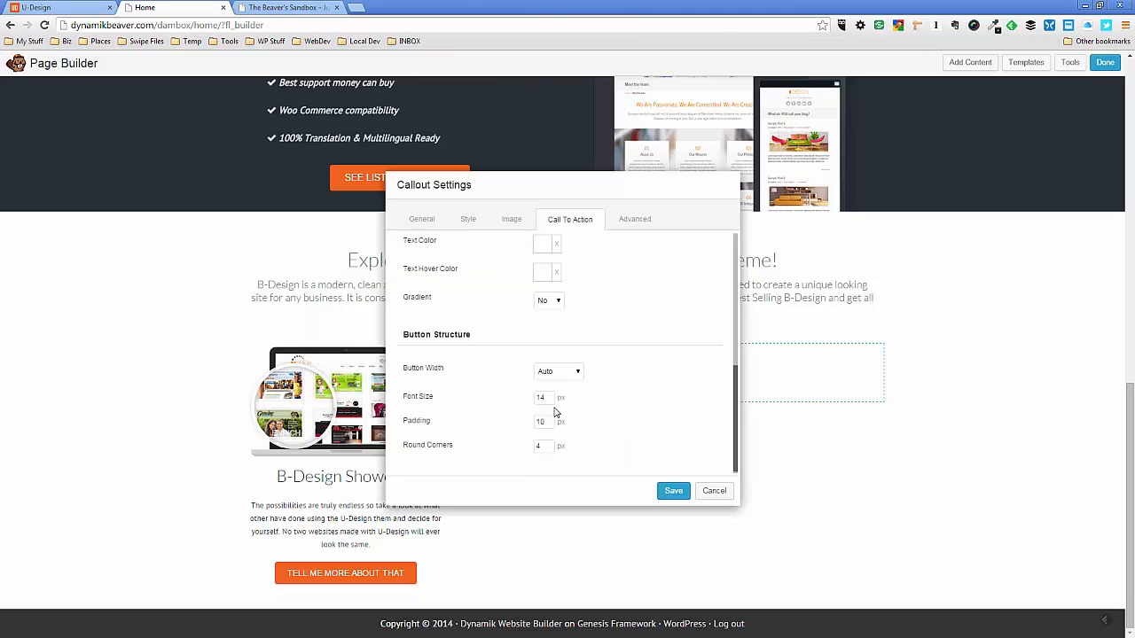
type("16")
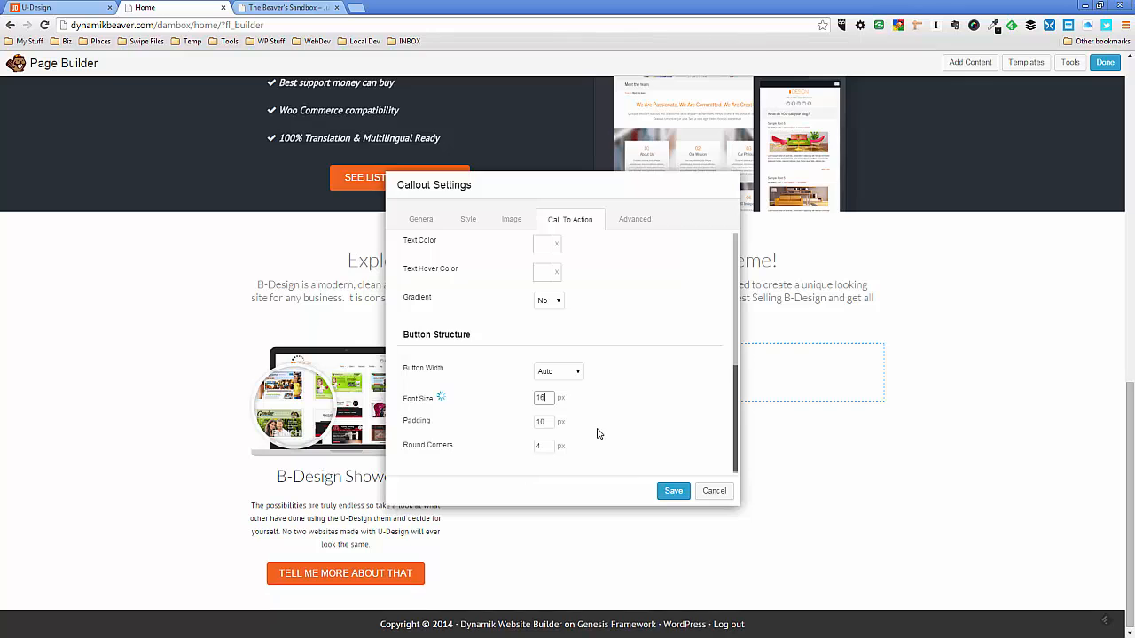
left_click(674, 492)
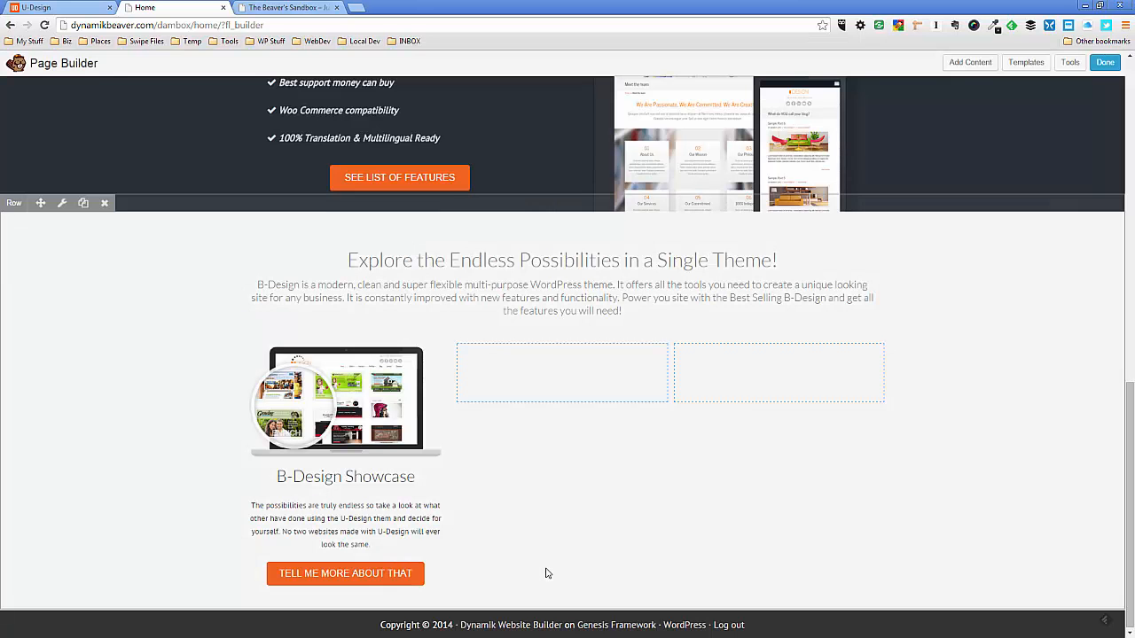
Change the U-Design mentions to B-Design in the first callout's body text and save the callout
mouse_move(395, 429)
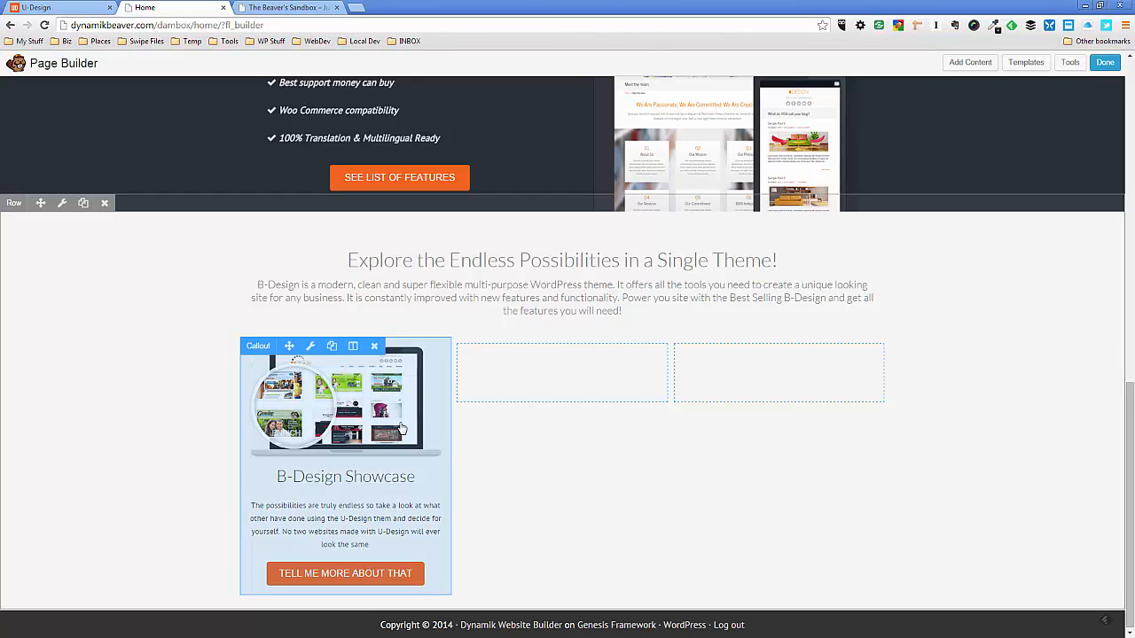
left_click(358, 525)
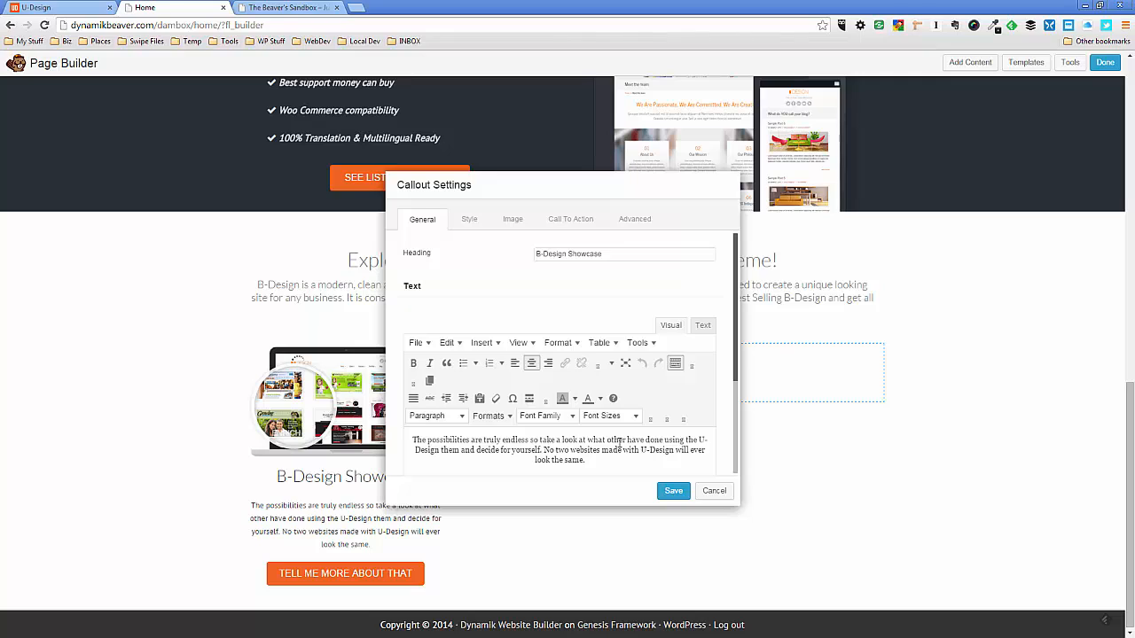
double_click(644, 450)
type("B")
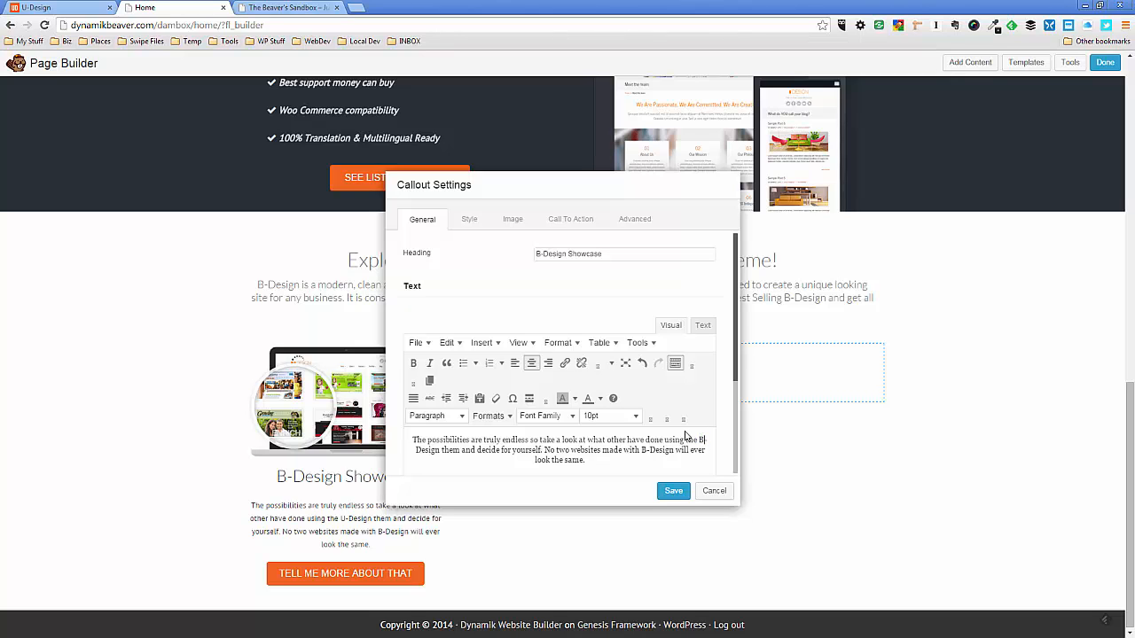
left_click(674, 491)
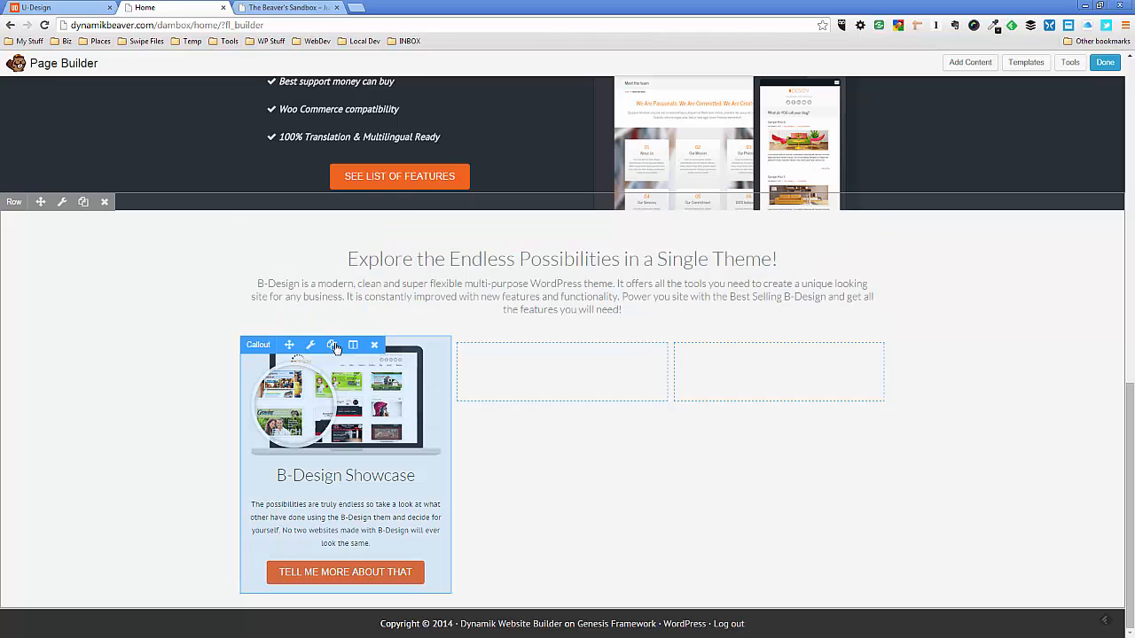
Duplicate the B-Design Showcase callout and move the copy into the empty middle column
left_click(329, 344)
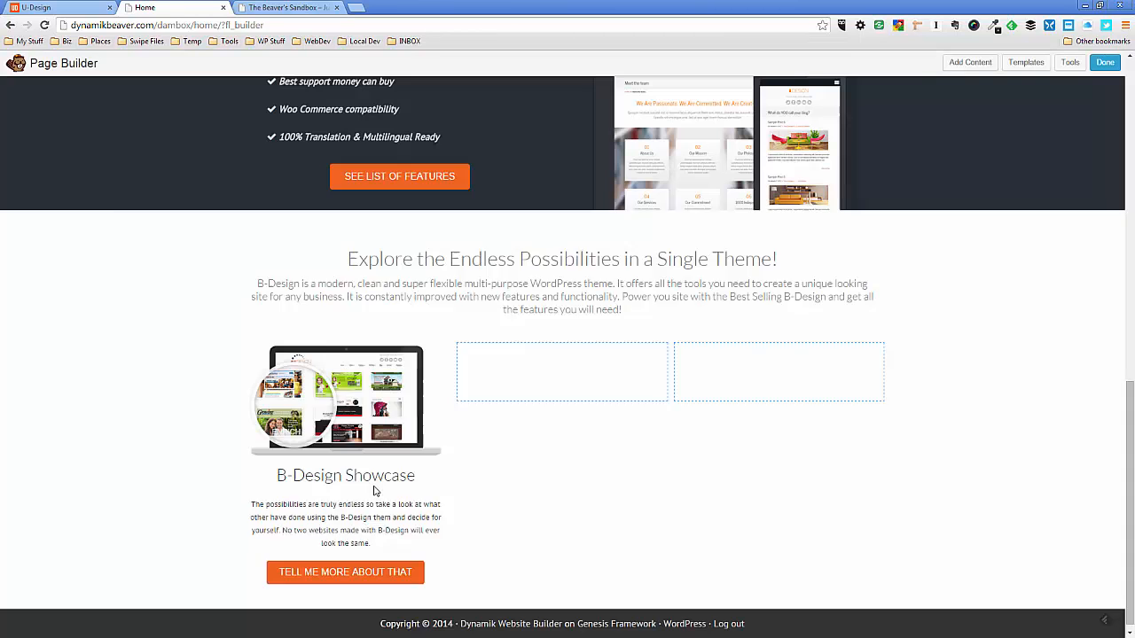
scroll(319, 421, "down", 2)
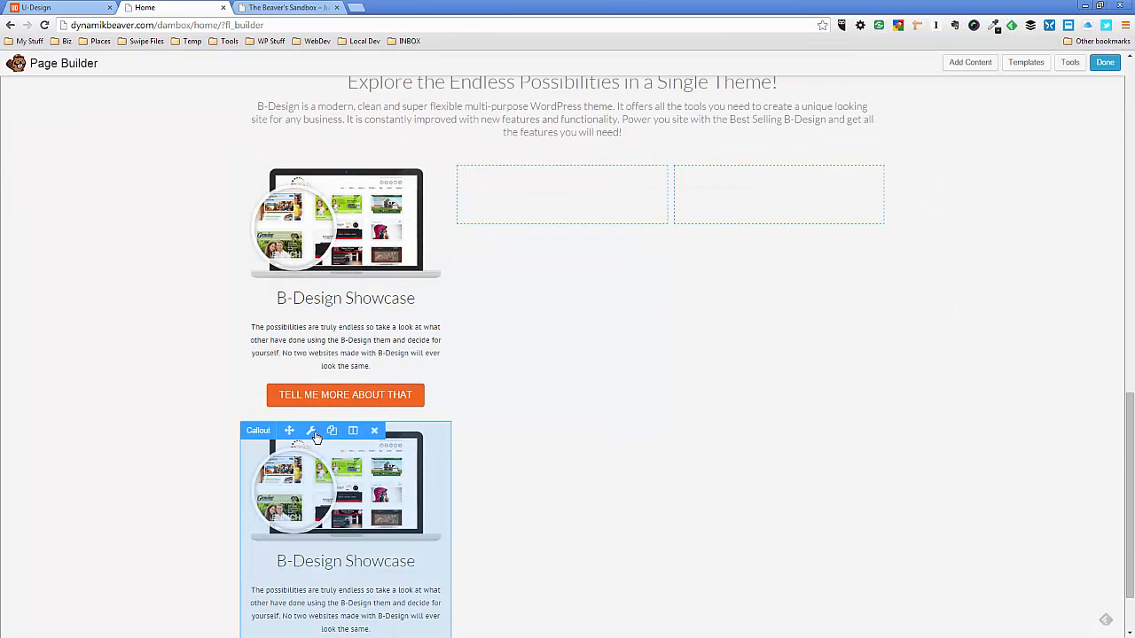
left_click_drag(289, 429, 468, 340)
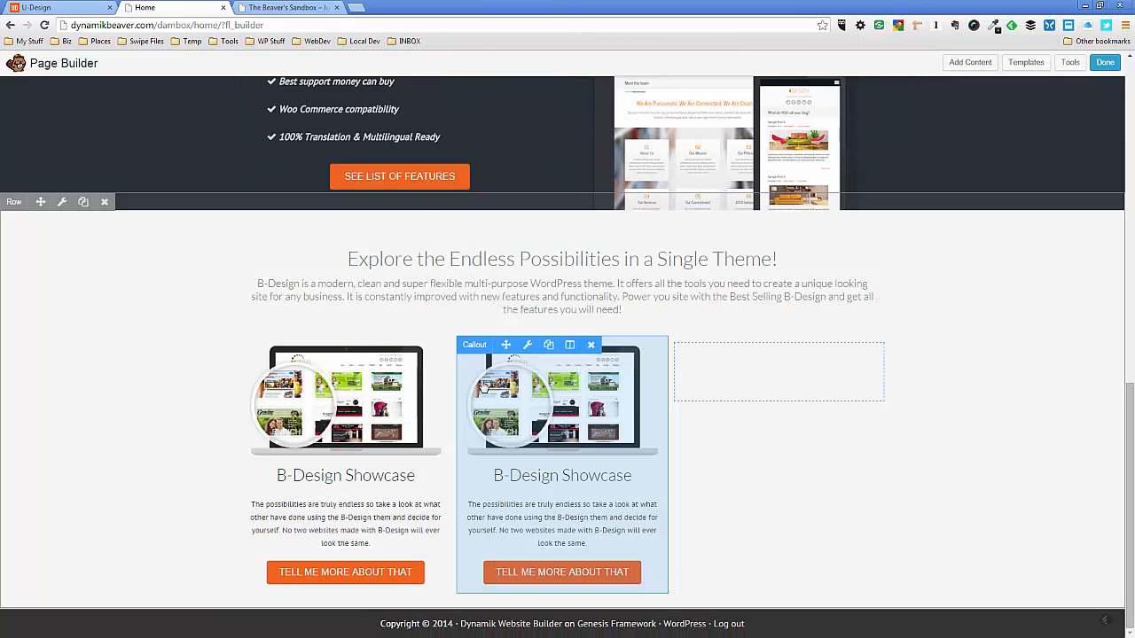
Duplicate the middle column's callout and move the copy into the empty third column
left_click(548, 349)
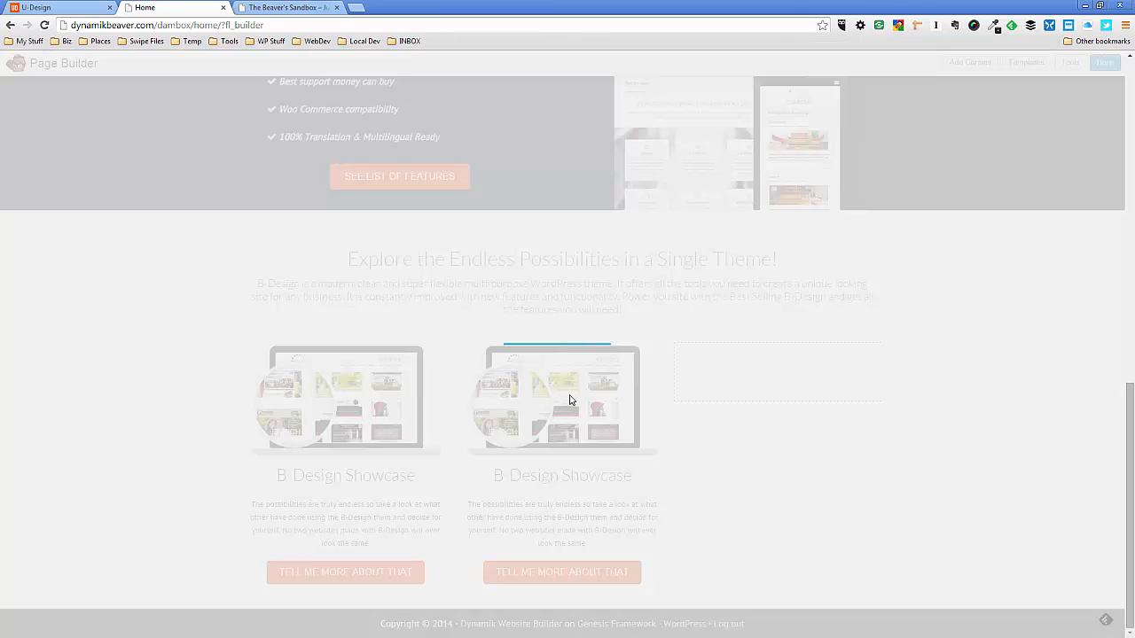
scroll(577, 417, "down", 2)
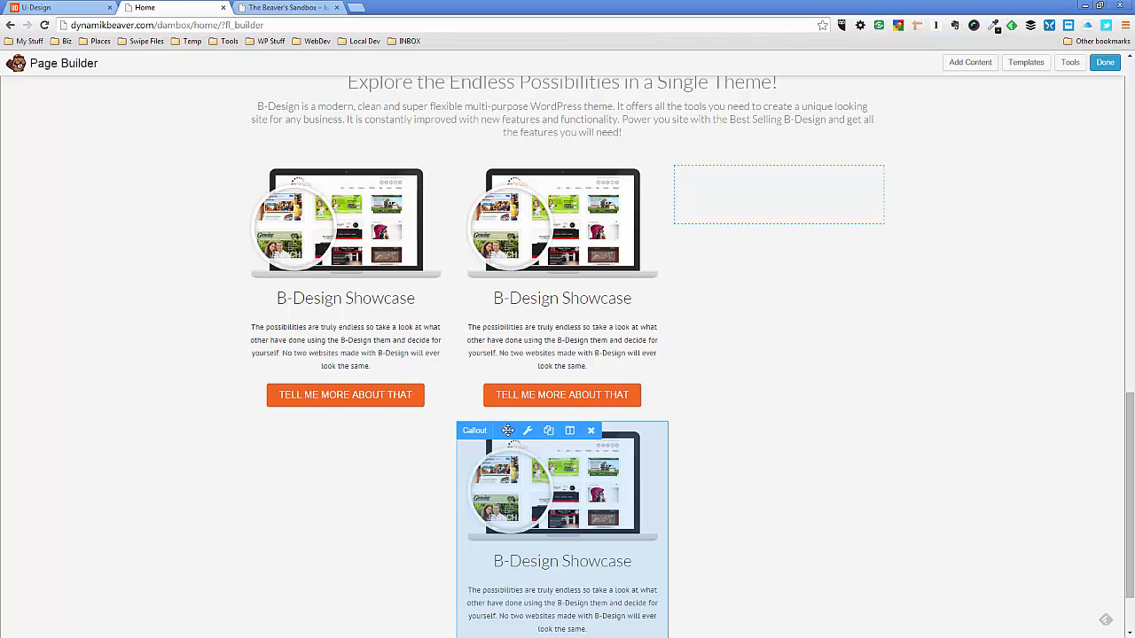
left_click_drag(508, 430, 692, 399)
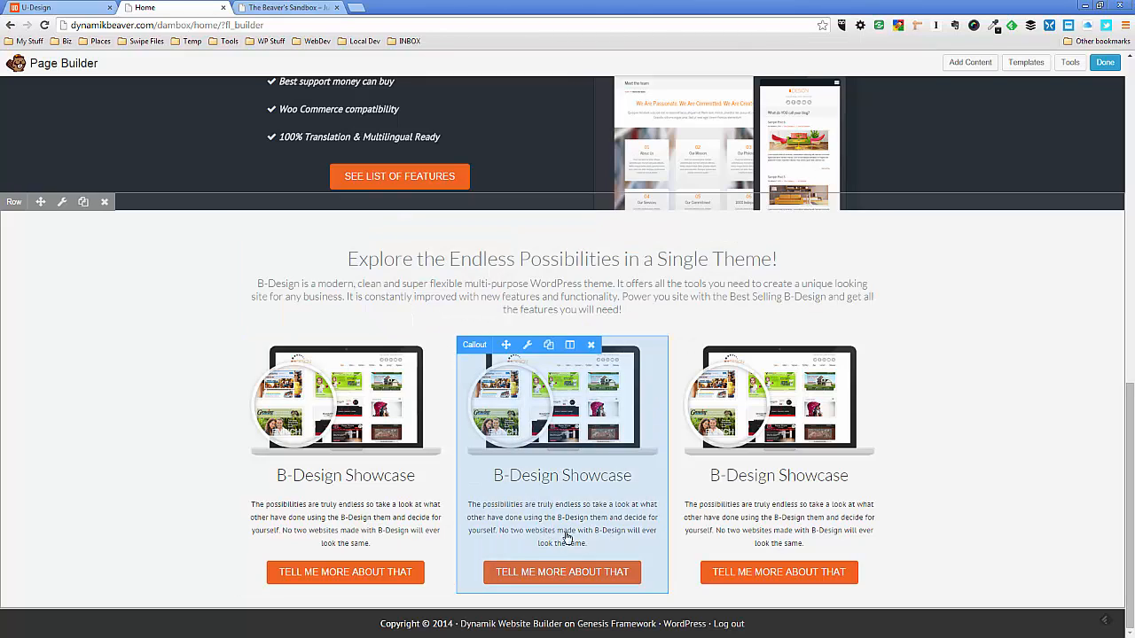
Replace the middle callout's heading with "WooCommerce Integration", copied from the U-Design page
left_click(528, 347)
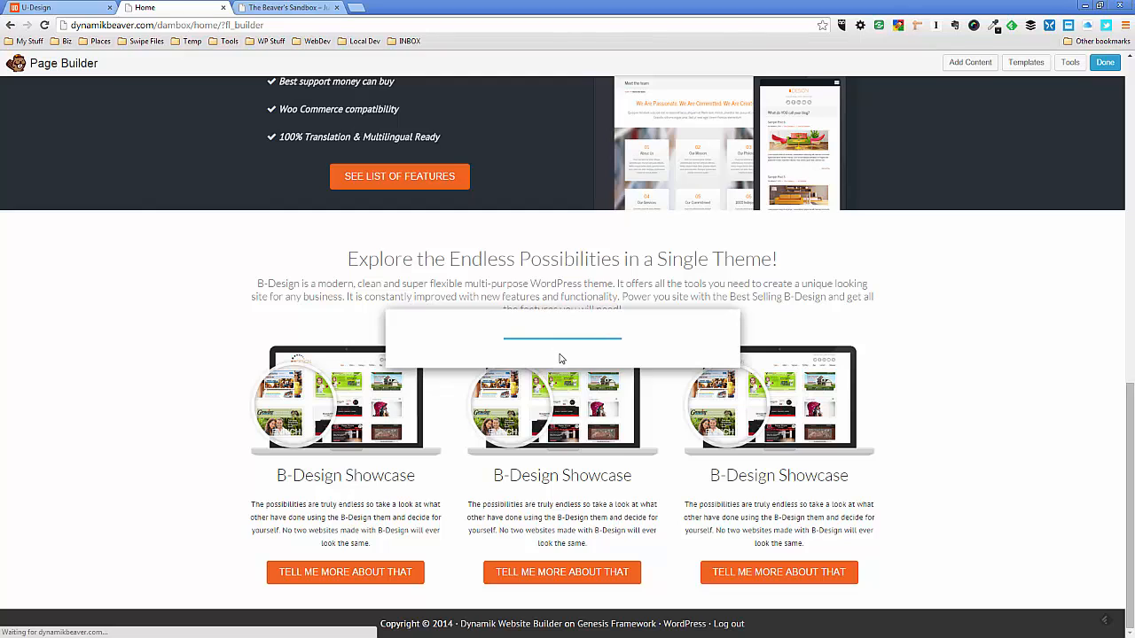
left_click(62, 7)
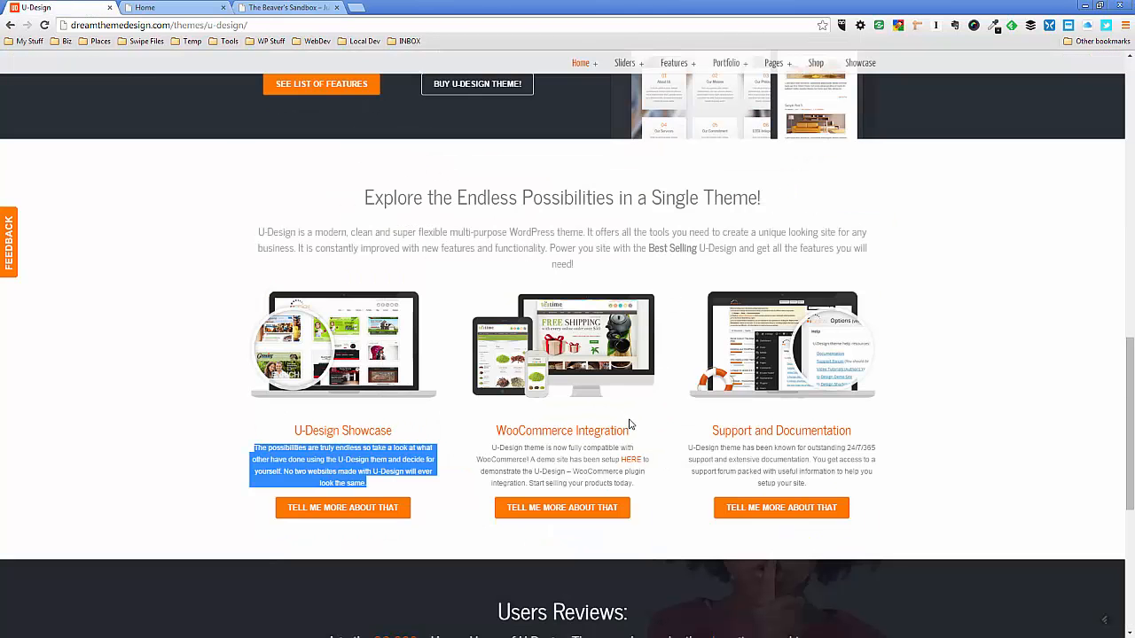
left_click_drag(636, 430, 501, 433)
key("ctrl+c")
left_click(177, 7)
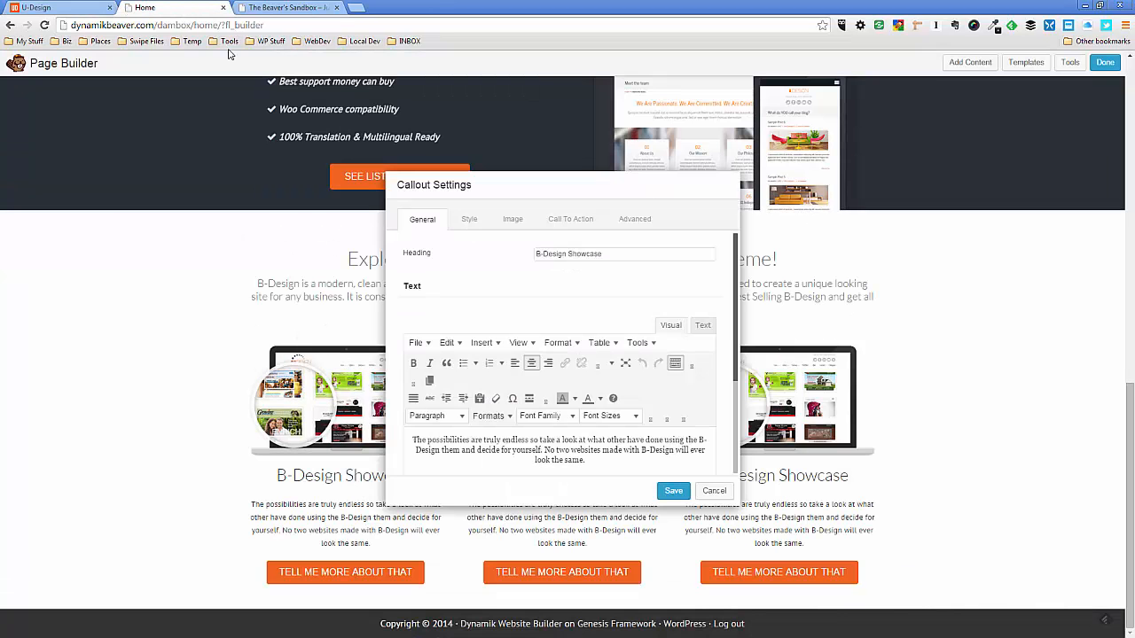
left_click_drag(610, 255, 430, 257)
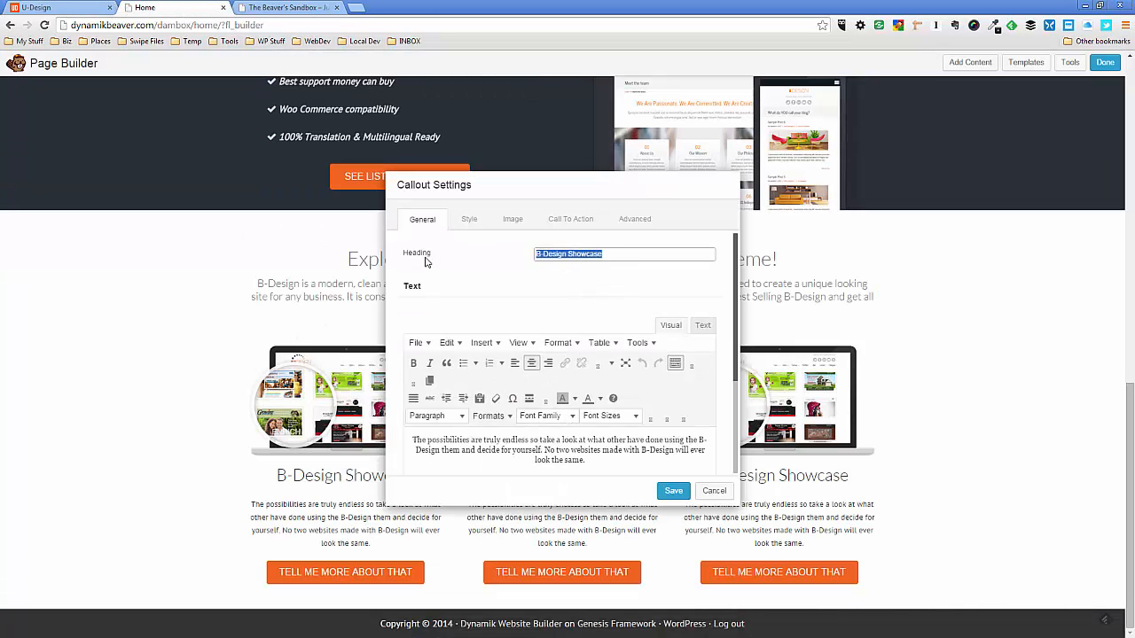
key("ctrl+v")
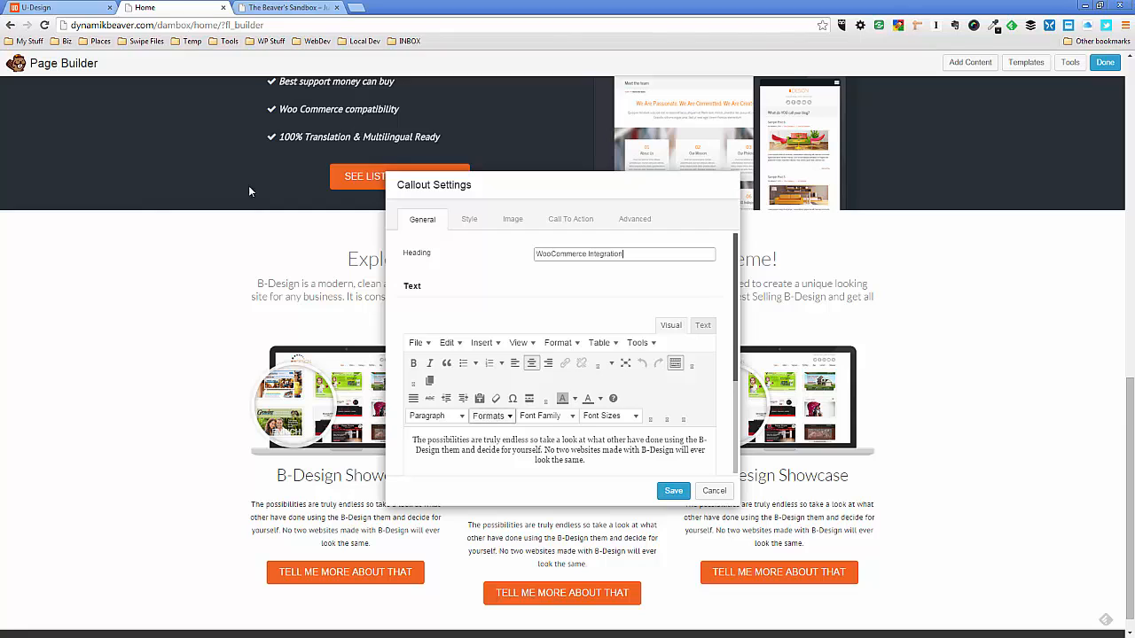
Replace the middle callout's body text with the WooCommerce Integration paragraph copied from the U-Design page
left_click(62, 8)
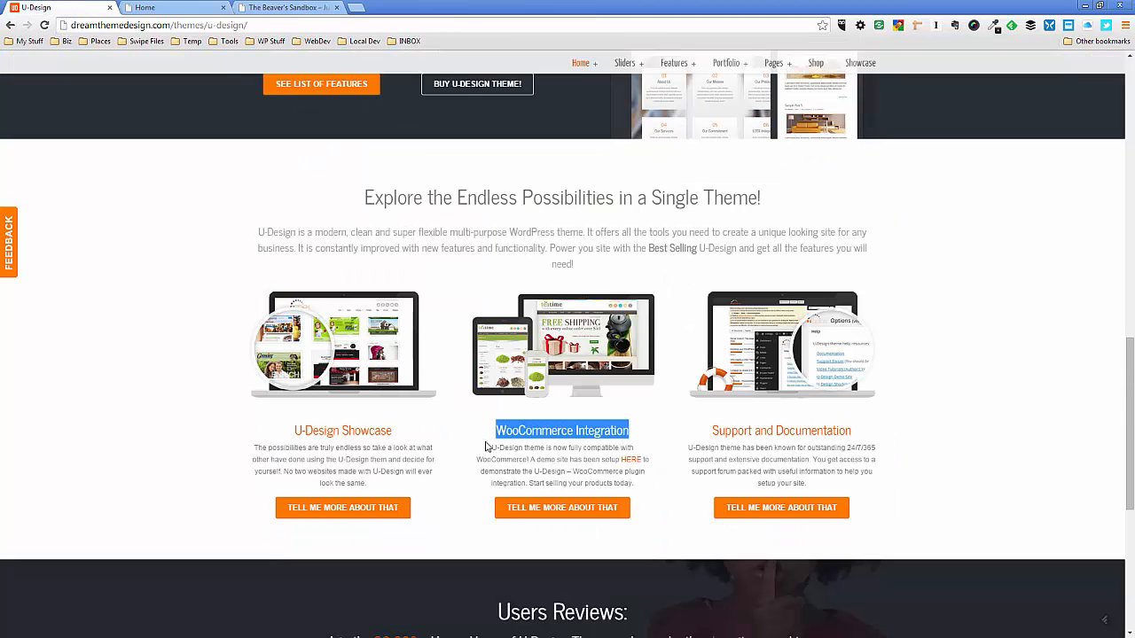
left_click_drag(490, 449, 630, 483)
key("ctrl+c")
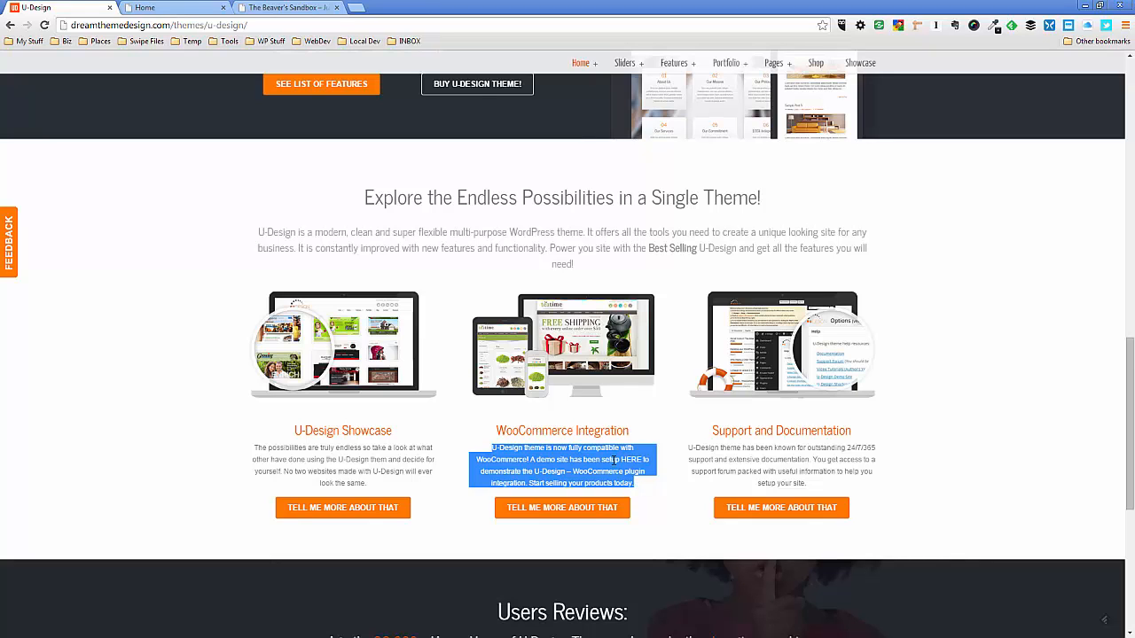
left_click(144, 7)
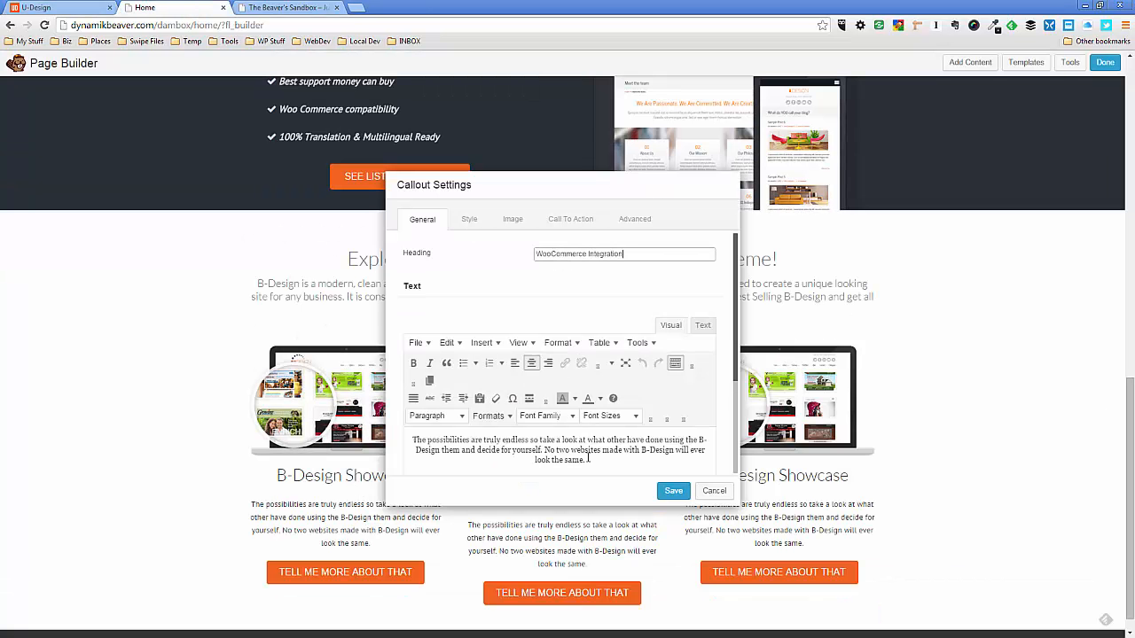
left_click_drag(588, 458, 413, 439)
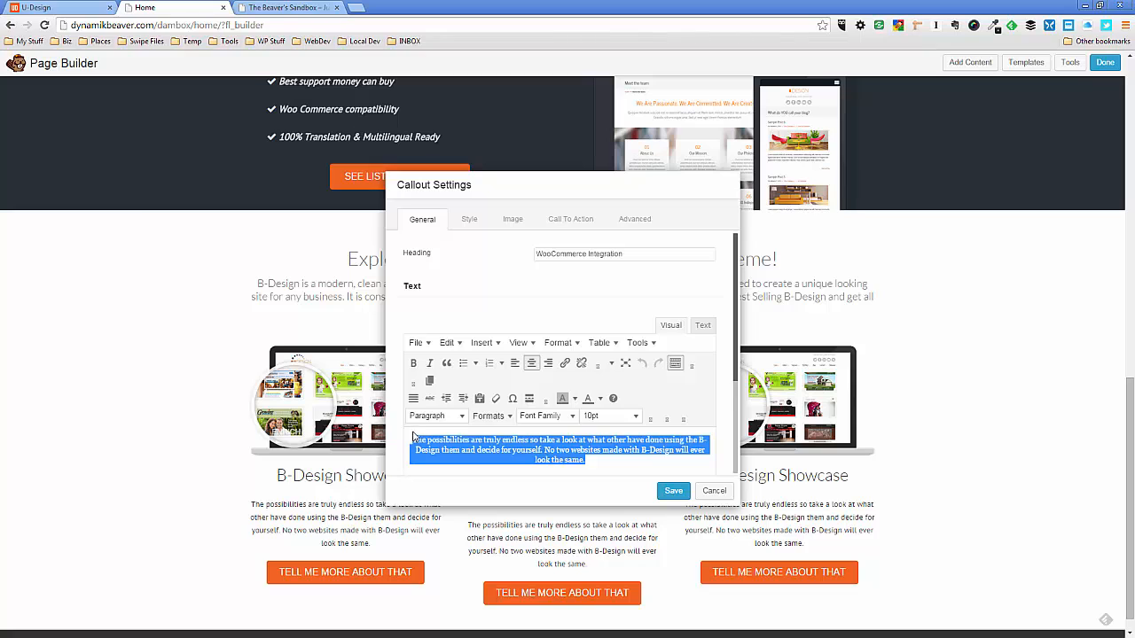
key("ctrl+v")
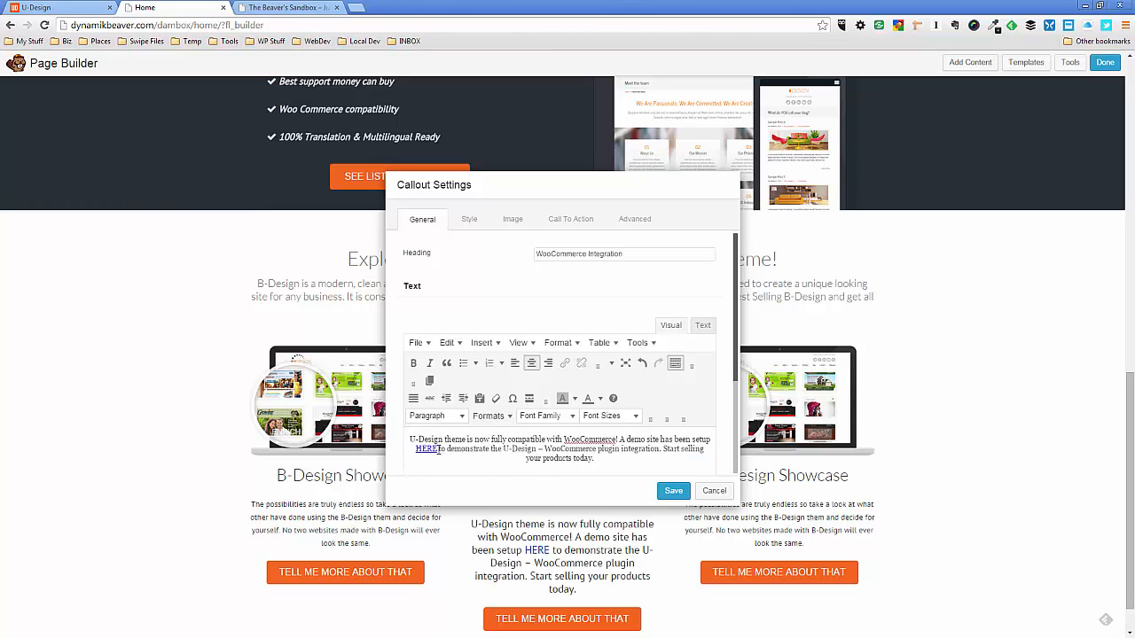
Color the HERE link in the middle callout's body text orange
left_click_drag(440, 450, 415, 449)
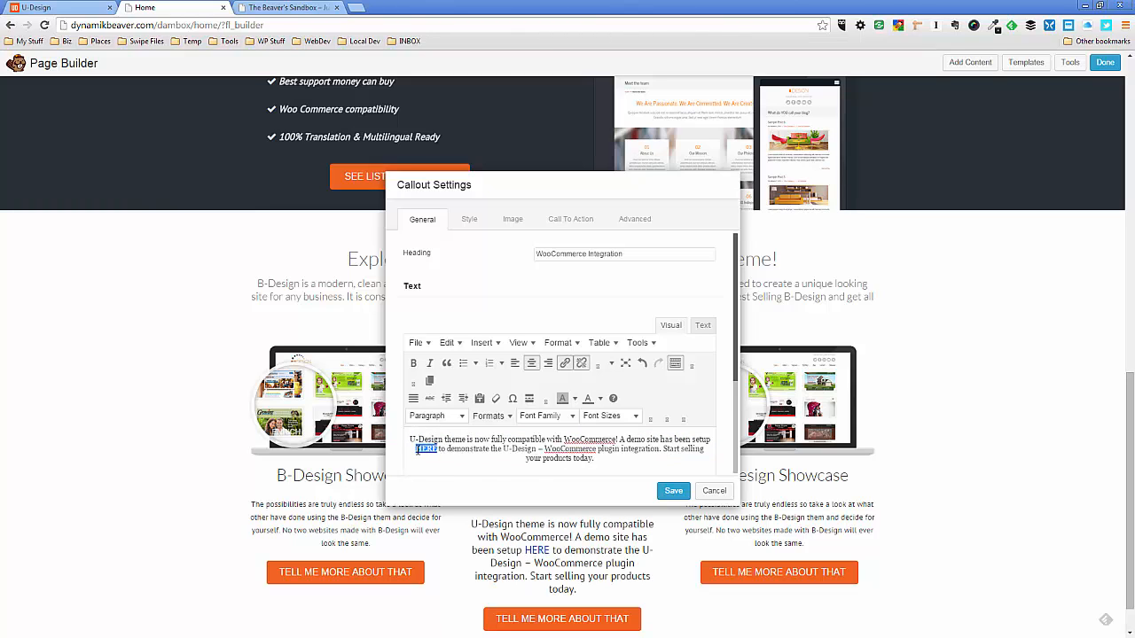
left_click(633, 417)
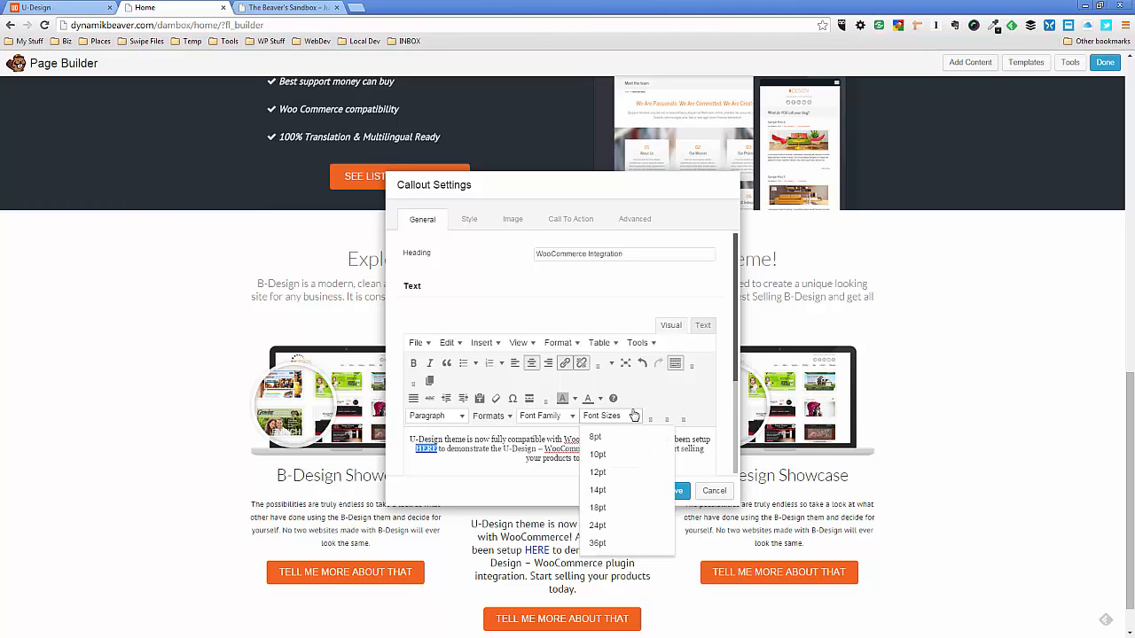
left_click(633, 417)
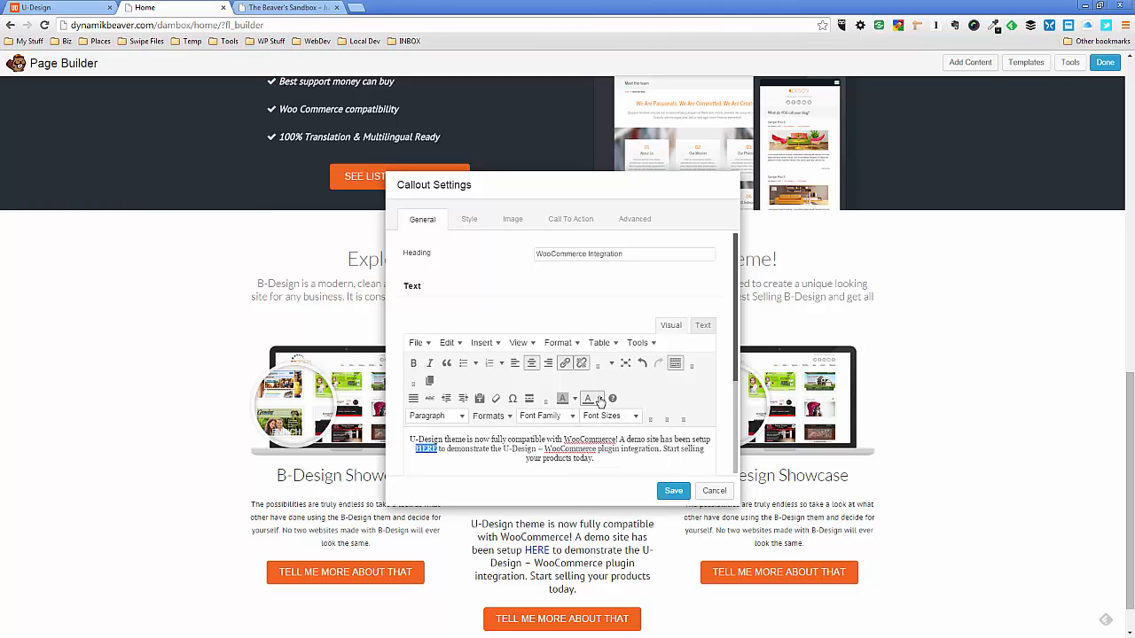
left_click(601, 400)
left_click(600, 430)
scroll(690, 468, "down", 2)
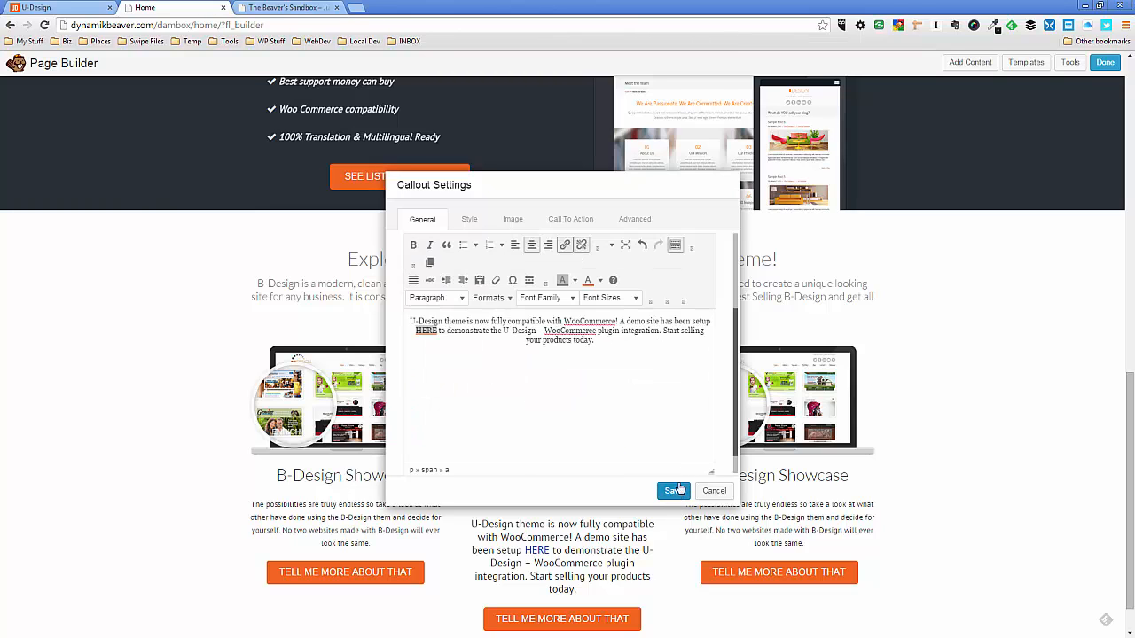
scroll(619, 337, "up", 2)
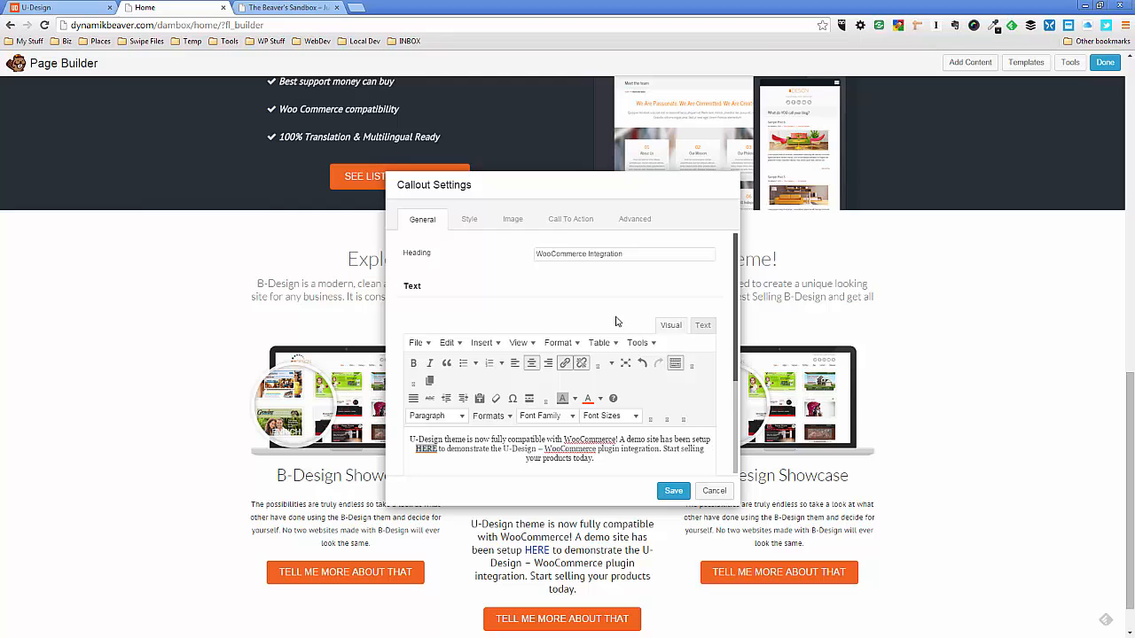
Replace the middle callout's photo with the WooCommerce devices image from the media library and save the callout
left_click(514, 221)
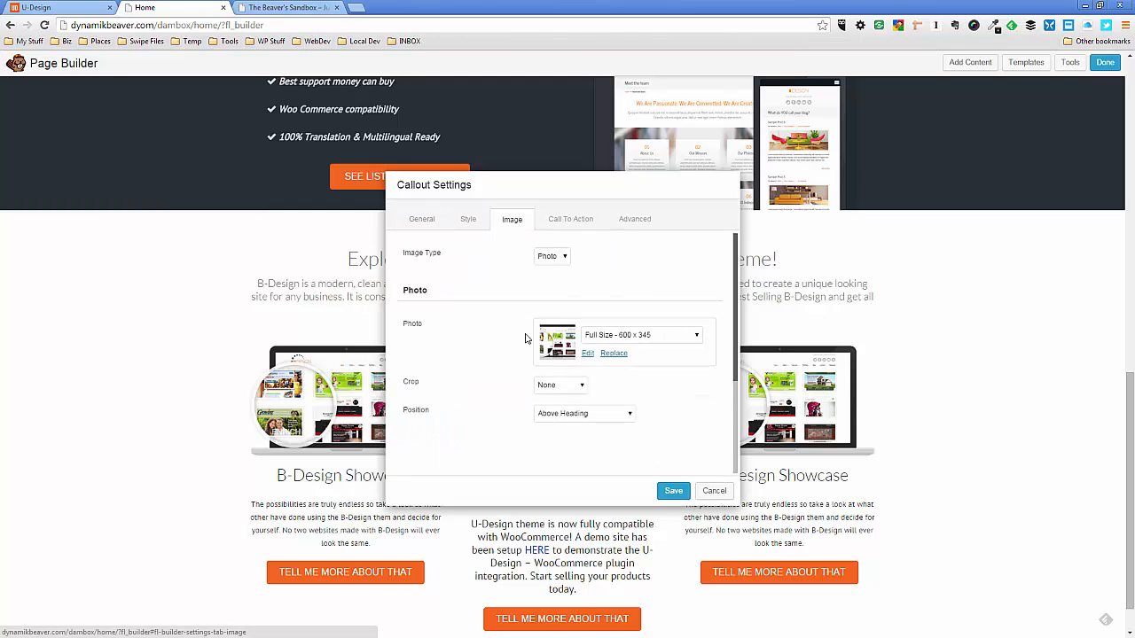
left_click(56, 7)
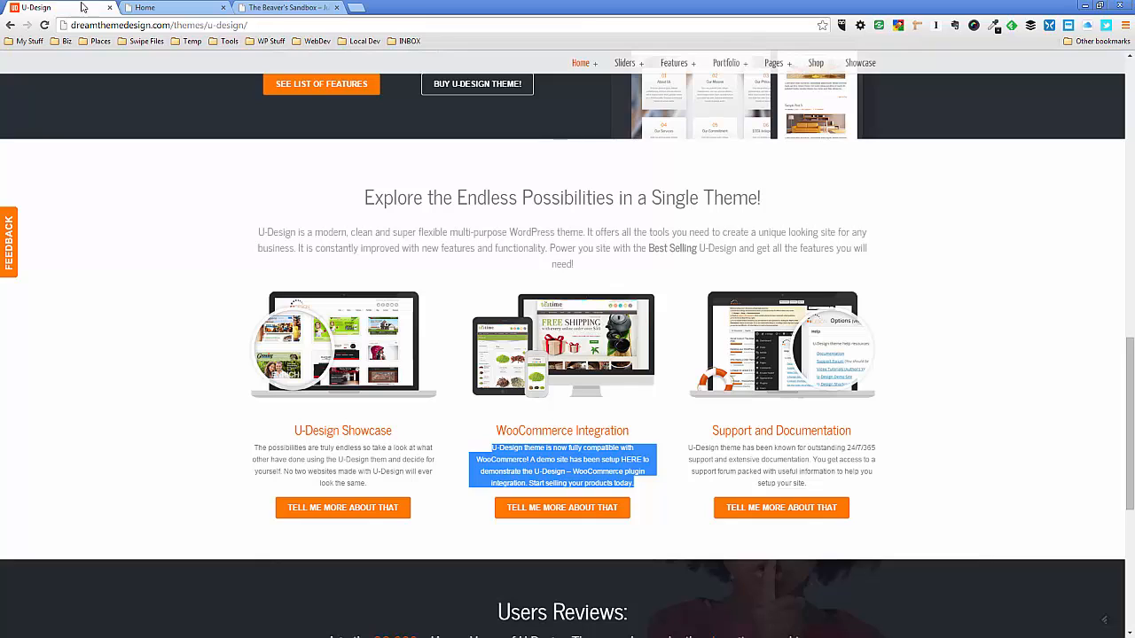
left_click(159, 8)
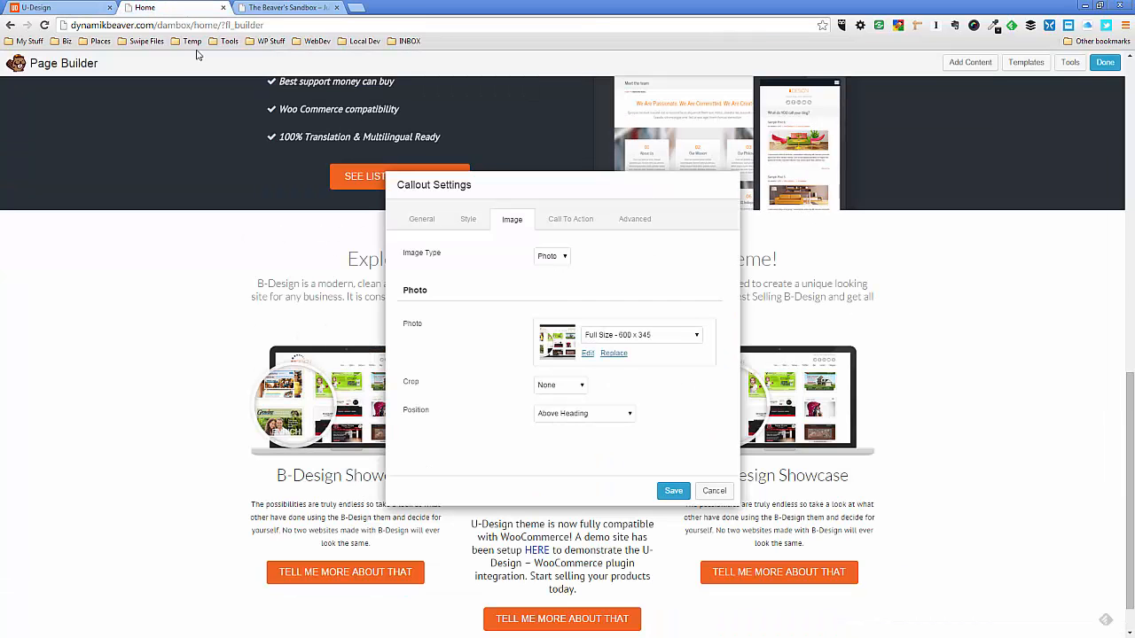
left_click(612, 353)
left_click(182, 209)
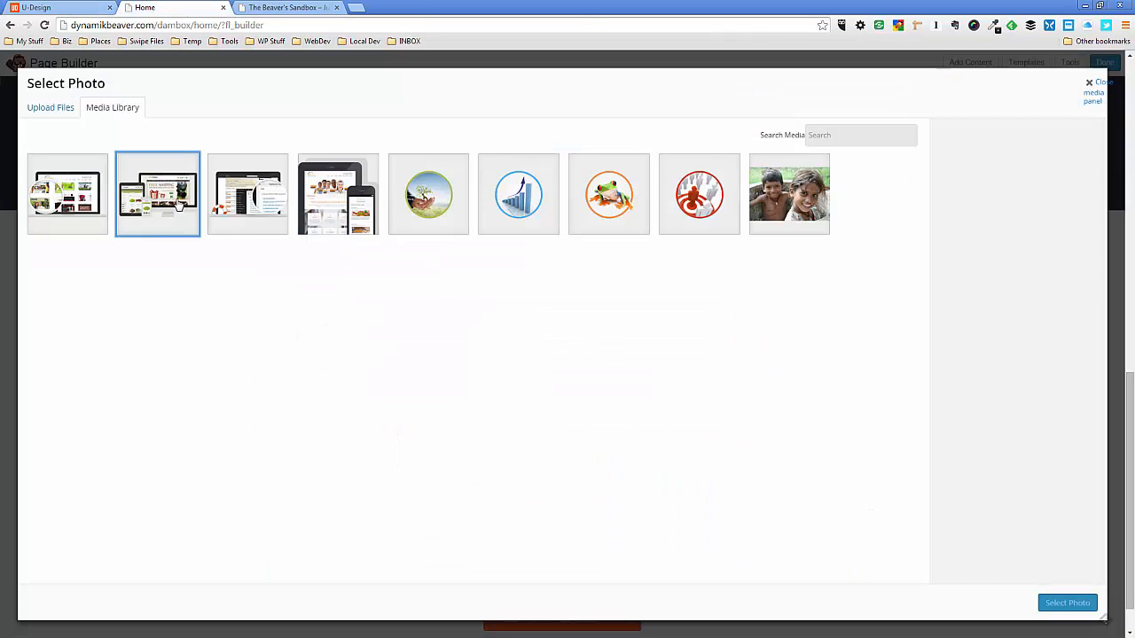
left_click(1061, 603)
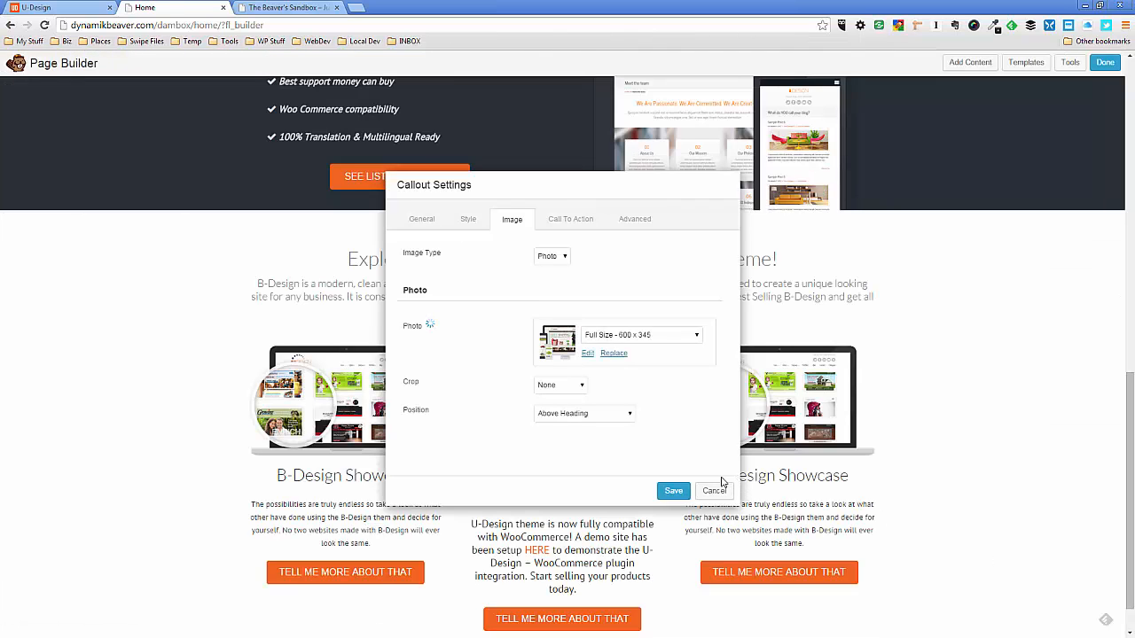
left_click(675, 493)
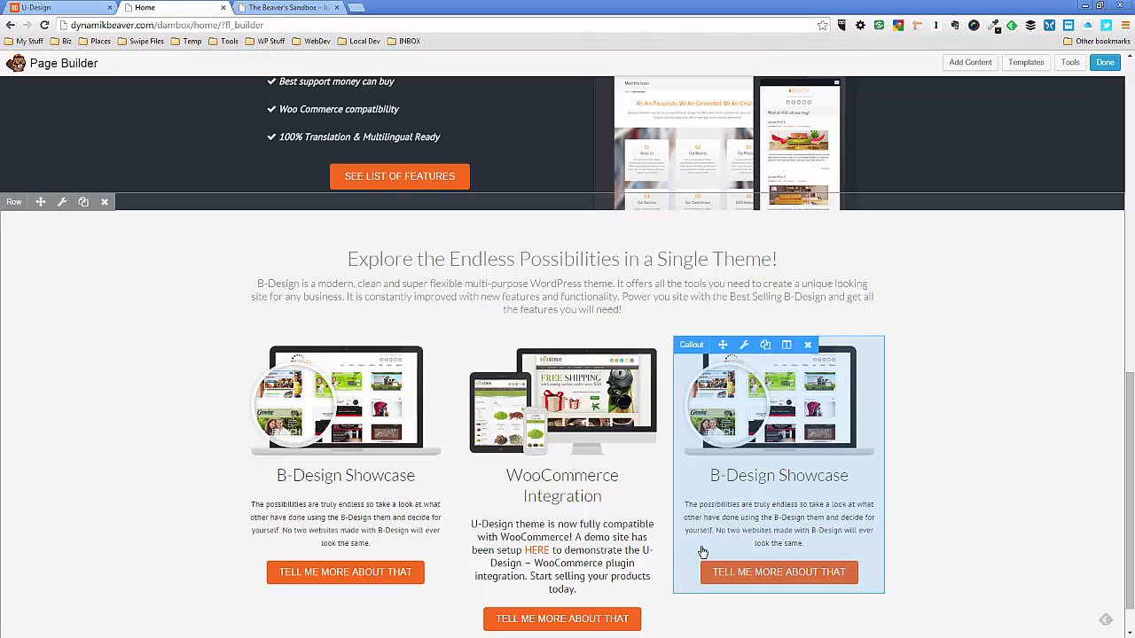
Set the heading of the middle WooCommerce Integration callout to a custom size of 22 px, keeping the h3 tag
scroll(699, 551, "down", 1)
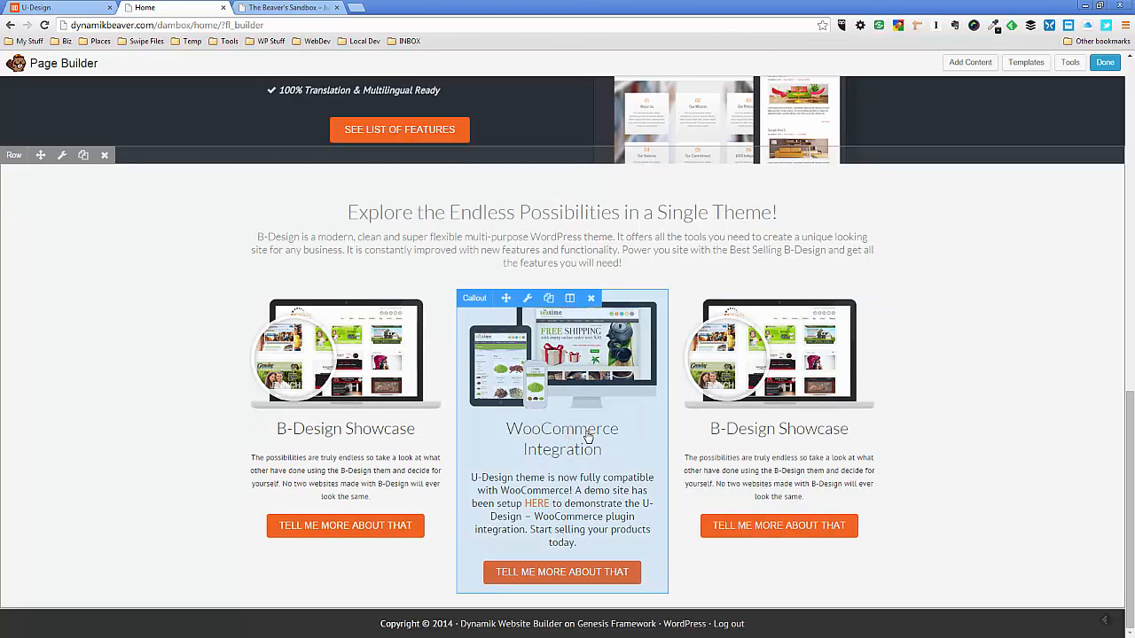
left_click(529, 299)
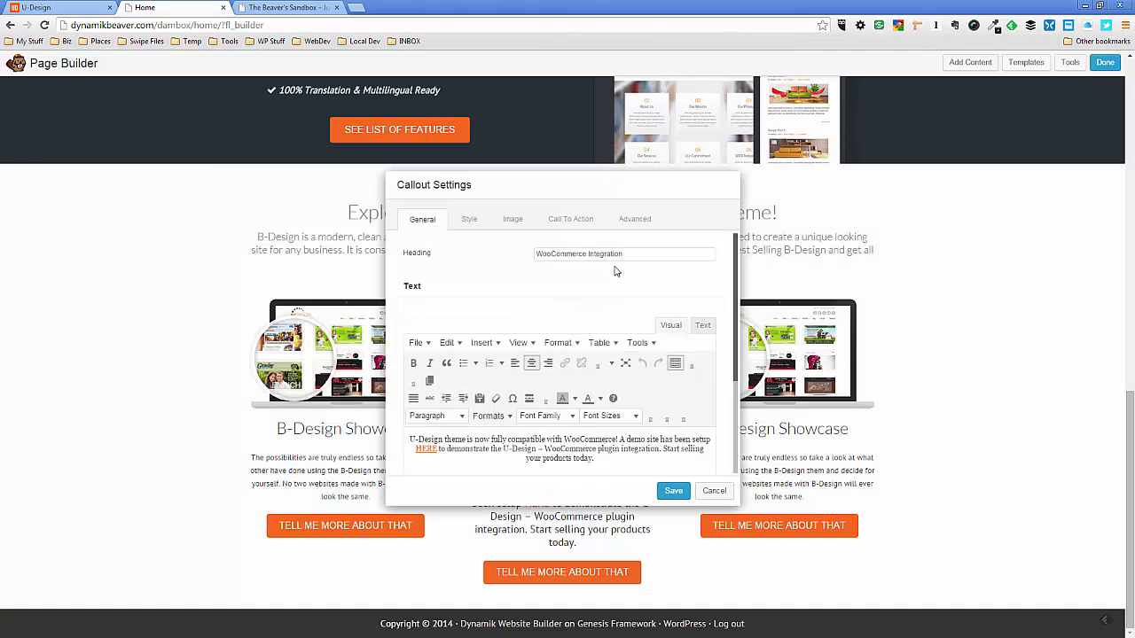
left_click(469, 219)
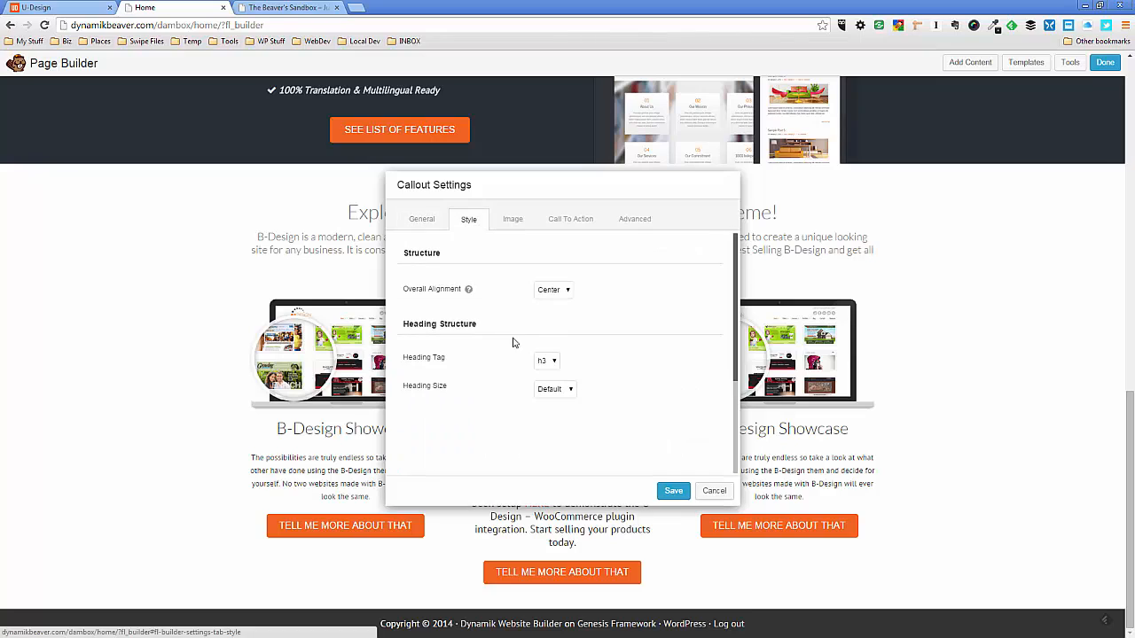
left_click(553, 359)
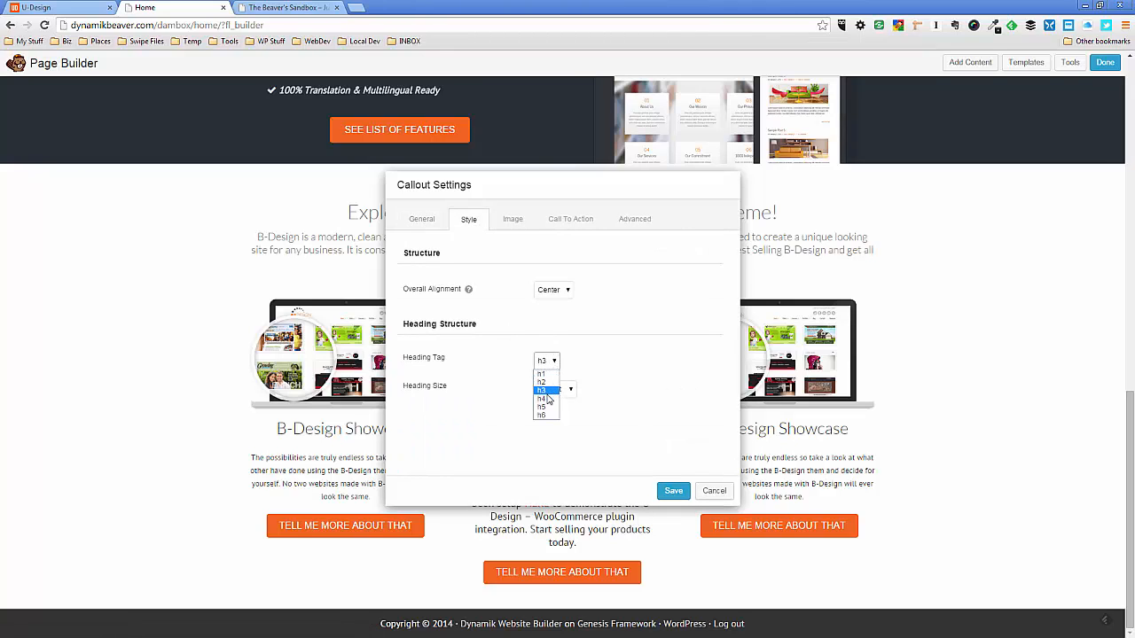
left_click(547, 391)
left_click(555, 390)
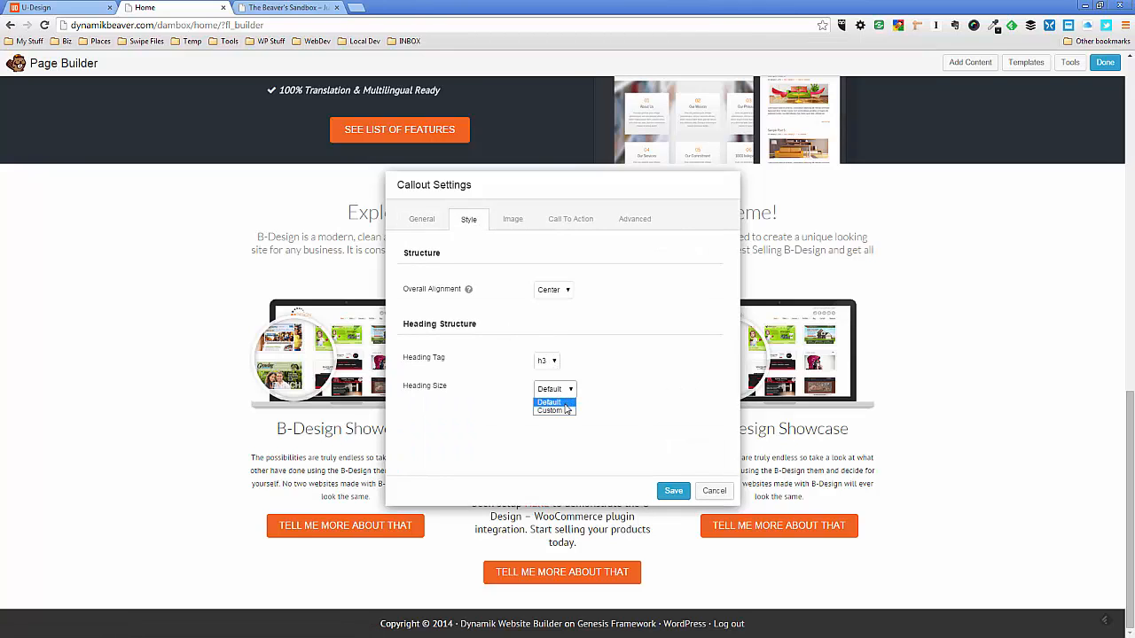
left_click(559, 411)
double_click(552, 414)
type("22")
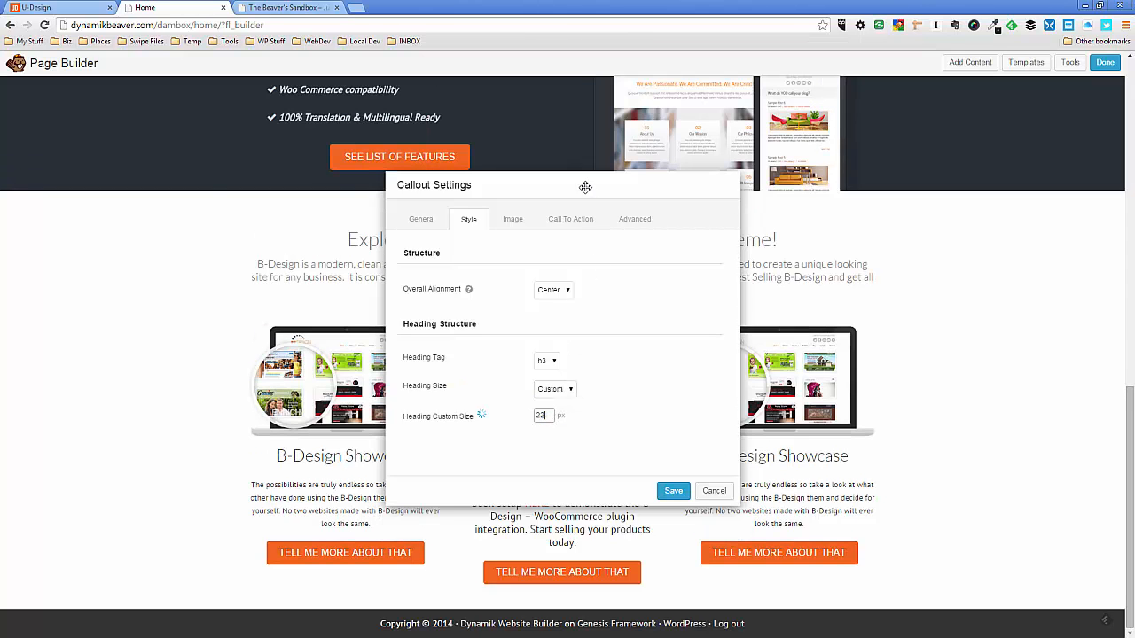
left_click_drag(584, 188, 306, 198)
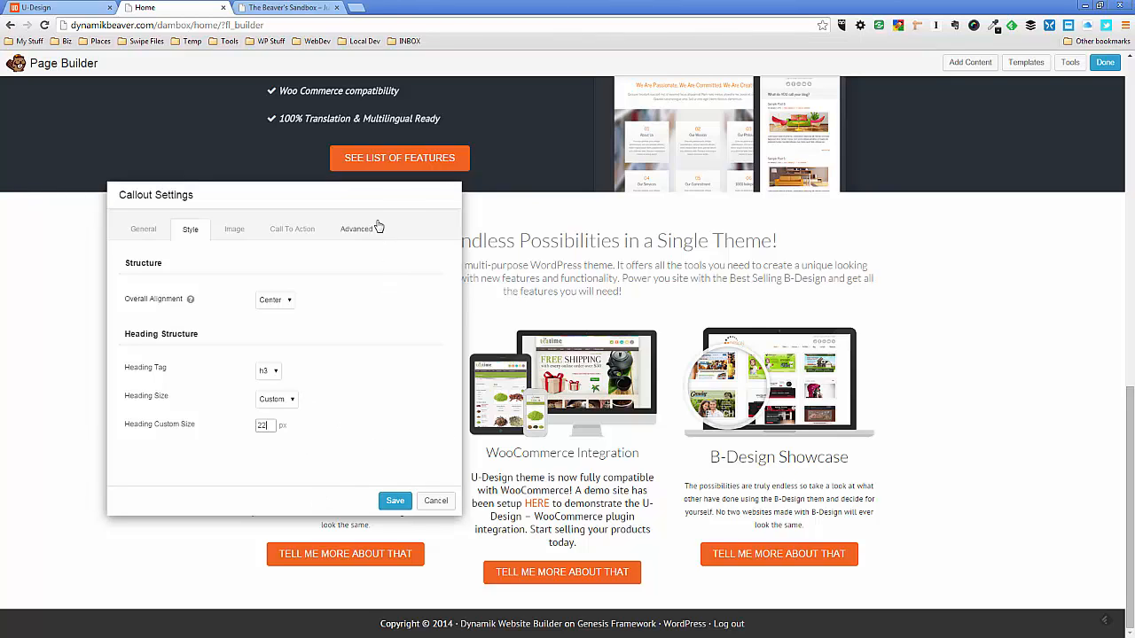
left_click_drag(382, 200, 412, 188)
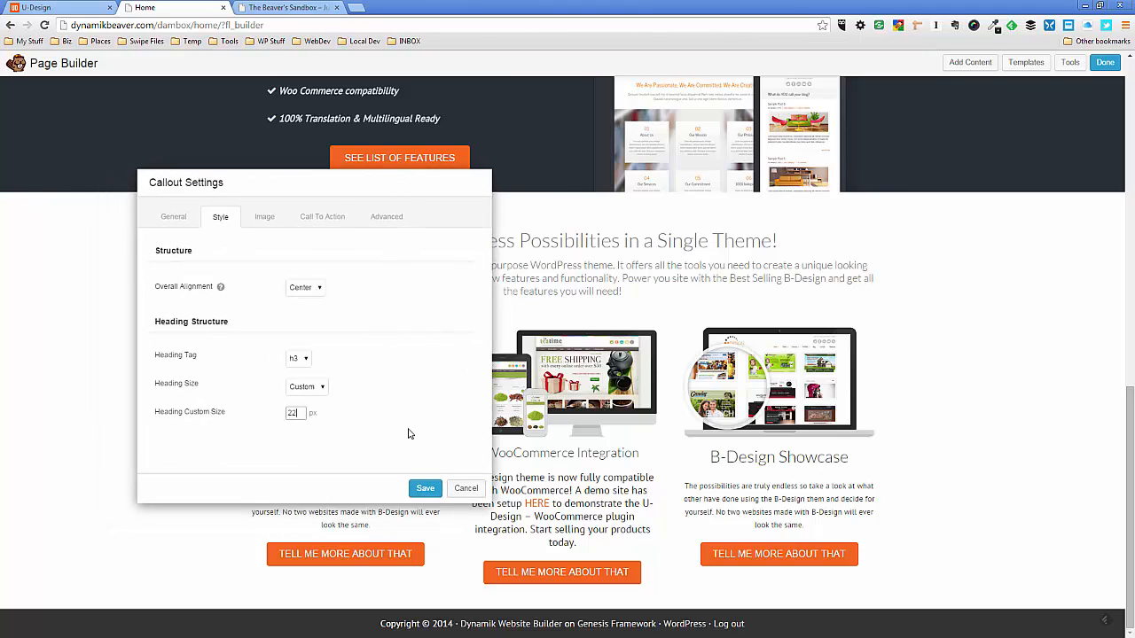
Set the middle callout's entire body text to a 10pt font size and save the callout
left_click(185, 219)
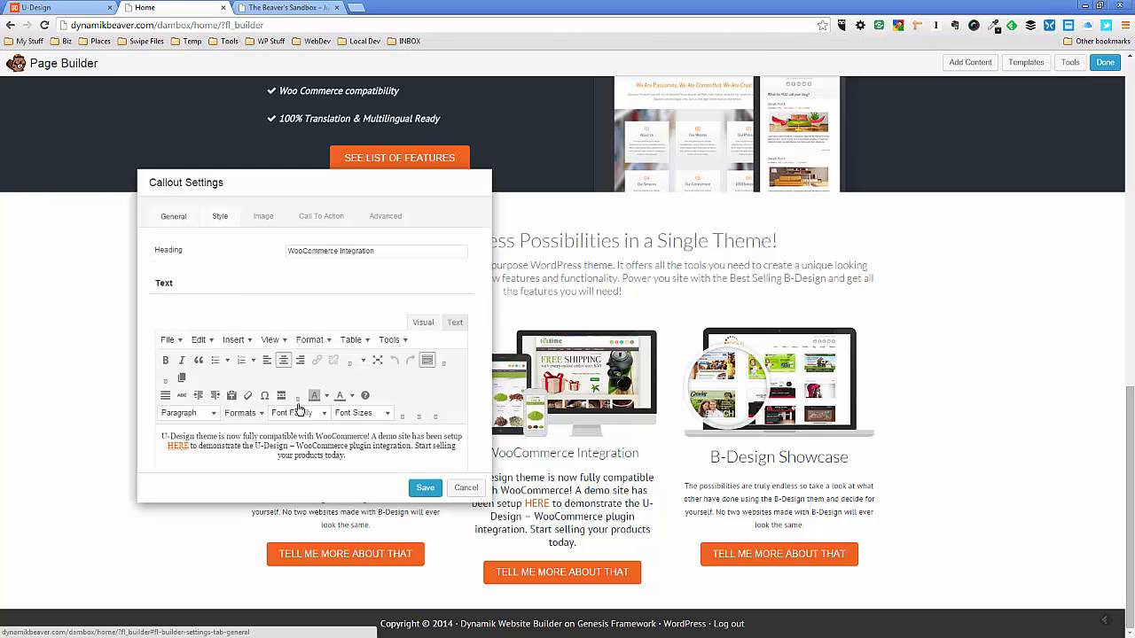
left_click_drag(354, 456, 135, 427)
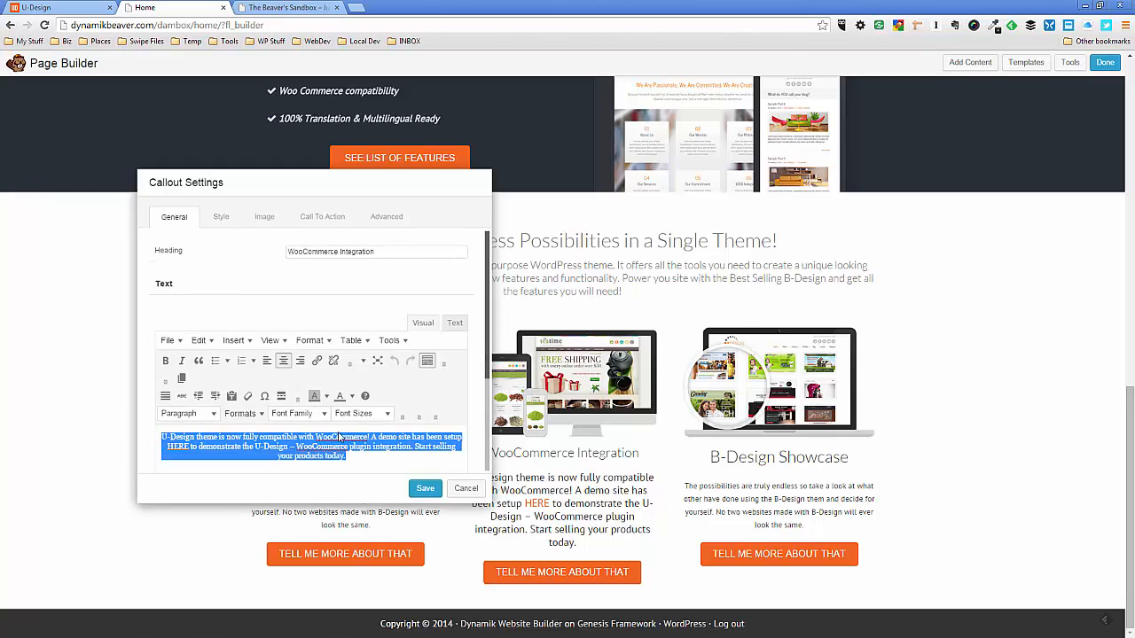
left_click(362, 413)
left_click(368, 452)
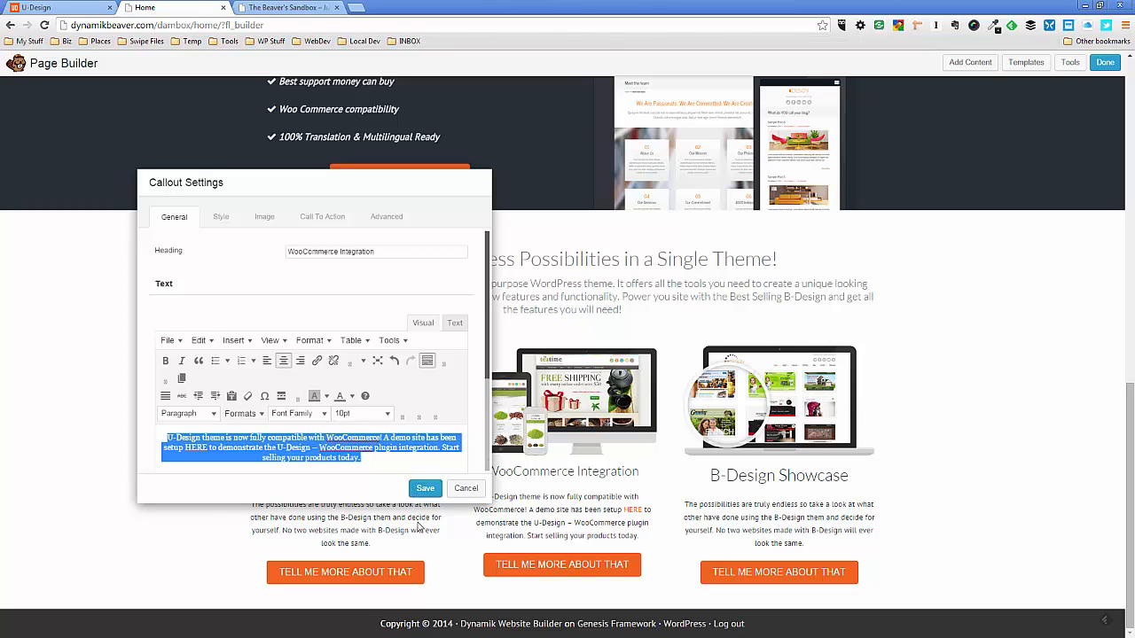
left_click(383, 461)
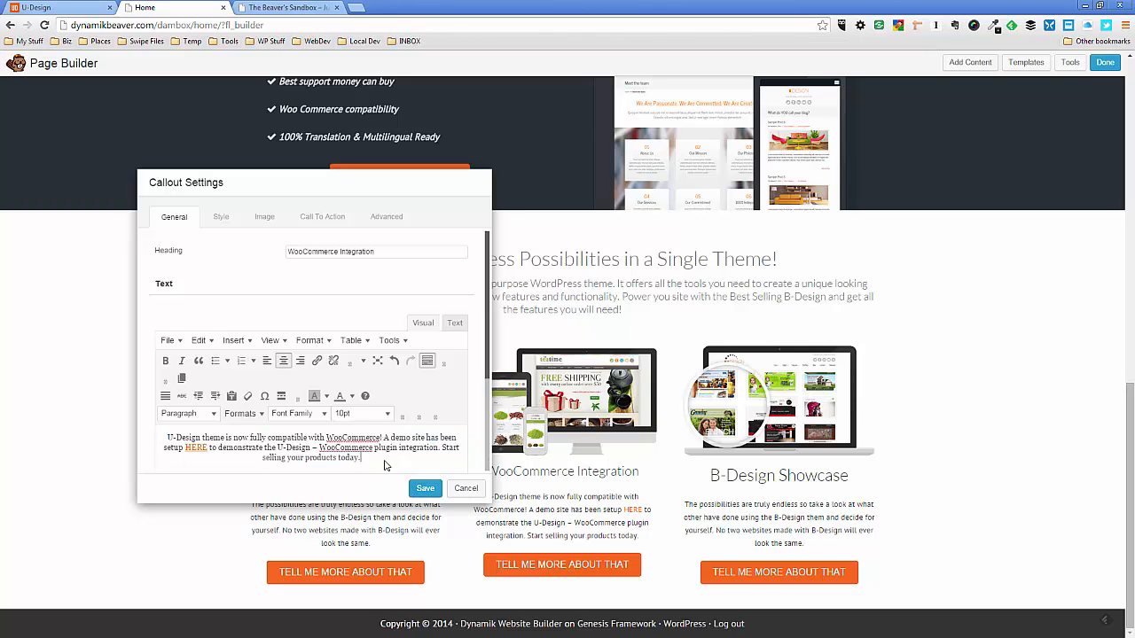
key("Return")
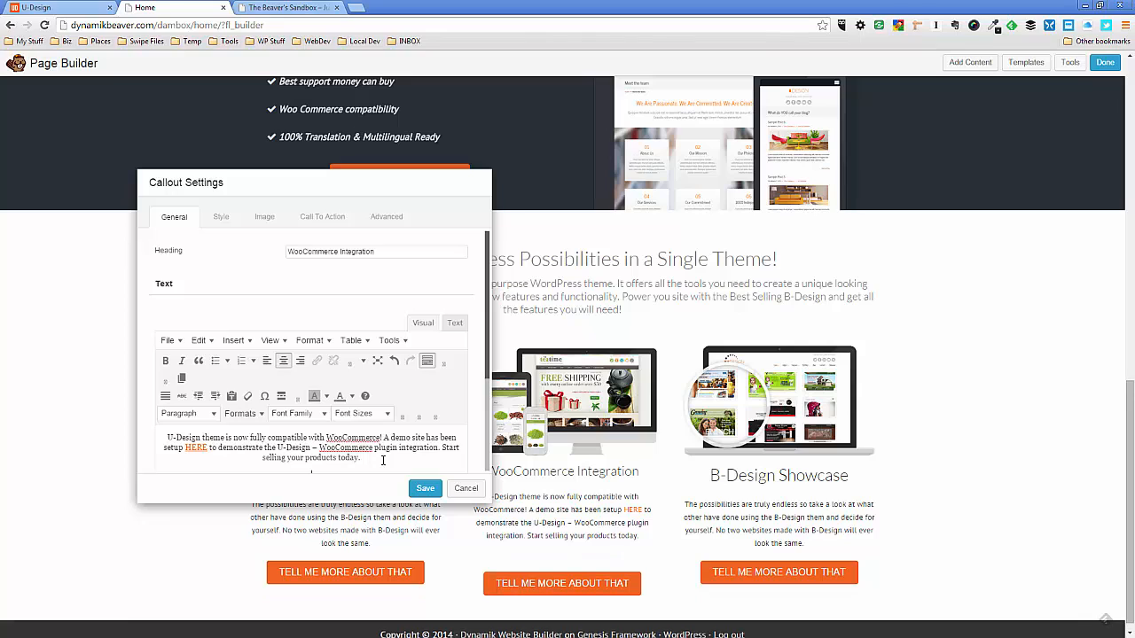
key("BackSpace")
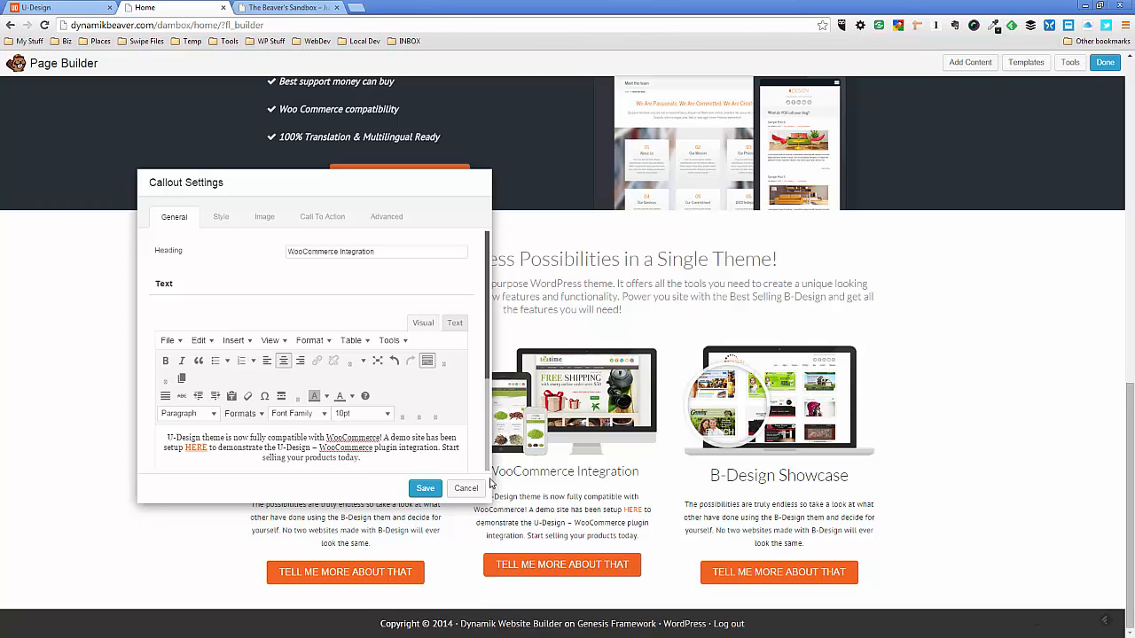
left_click(427, 489)
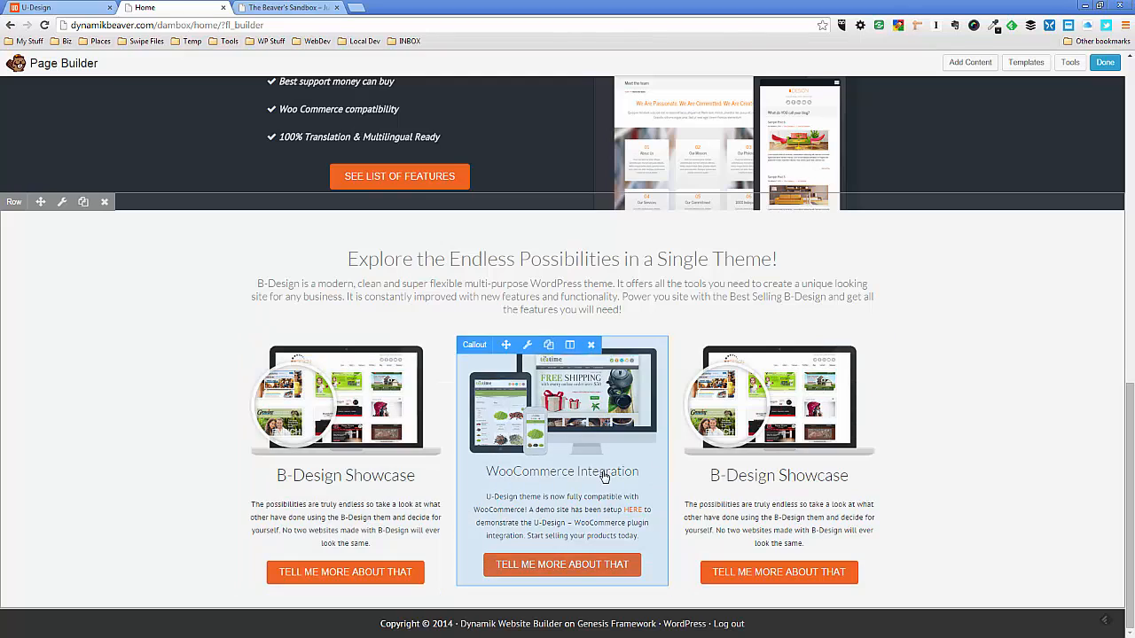
Give the first B-Design Showcase callout's heading a custom size of 22 px and save it
left_click(384, 484)
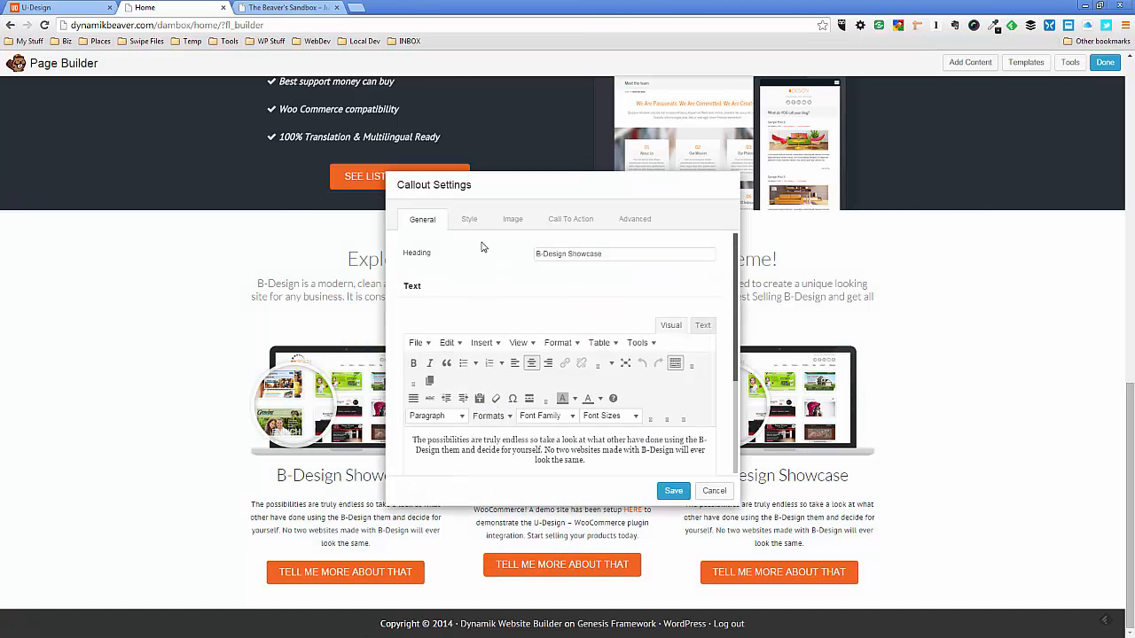
left_click(470, 220)
left_click(557, 391)
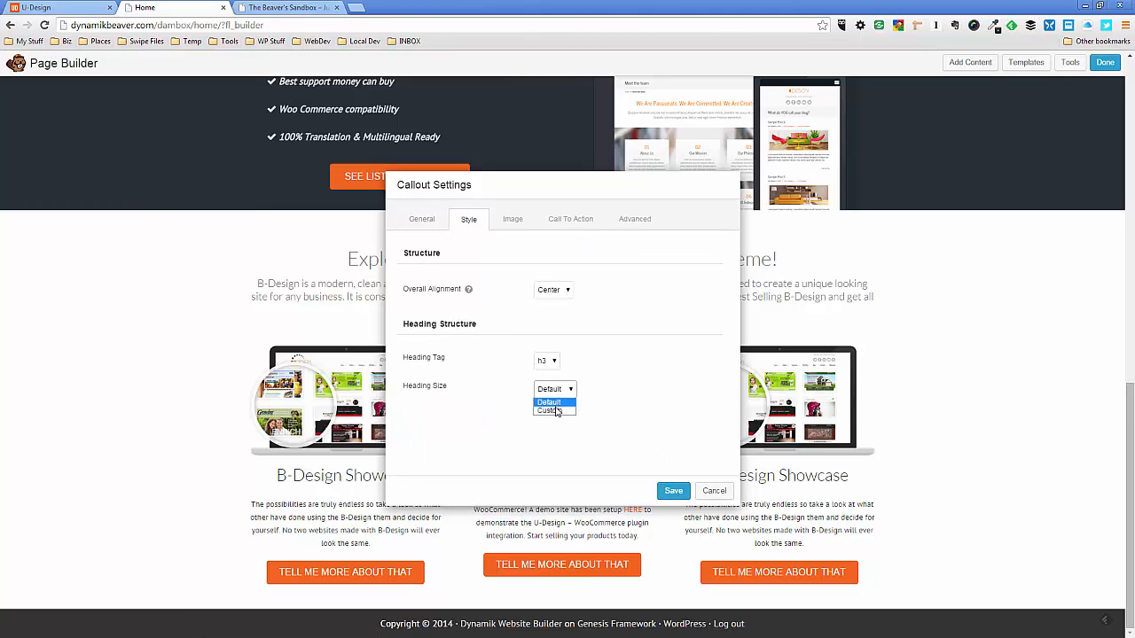
left_click(557, 410)
double_click(543, 414)
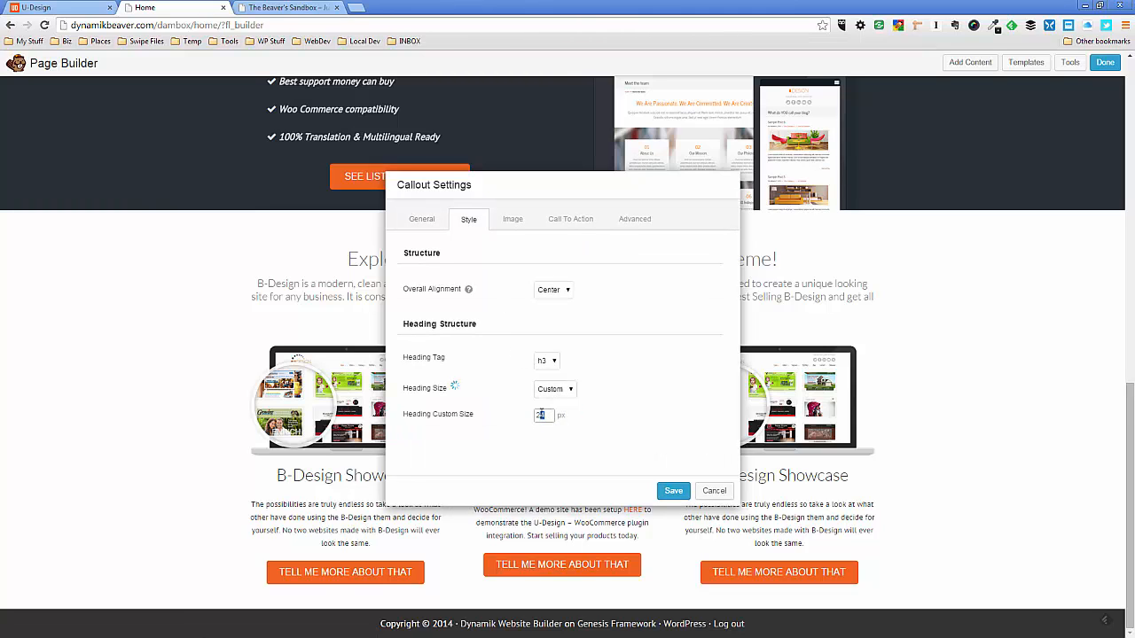
type("22")
left_click(633, 408)
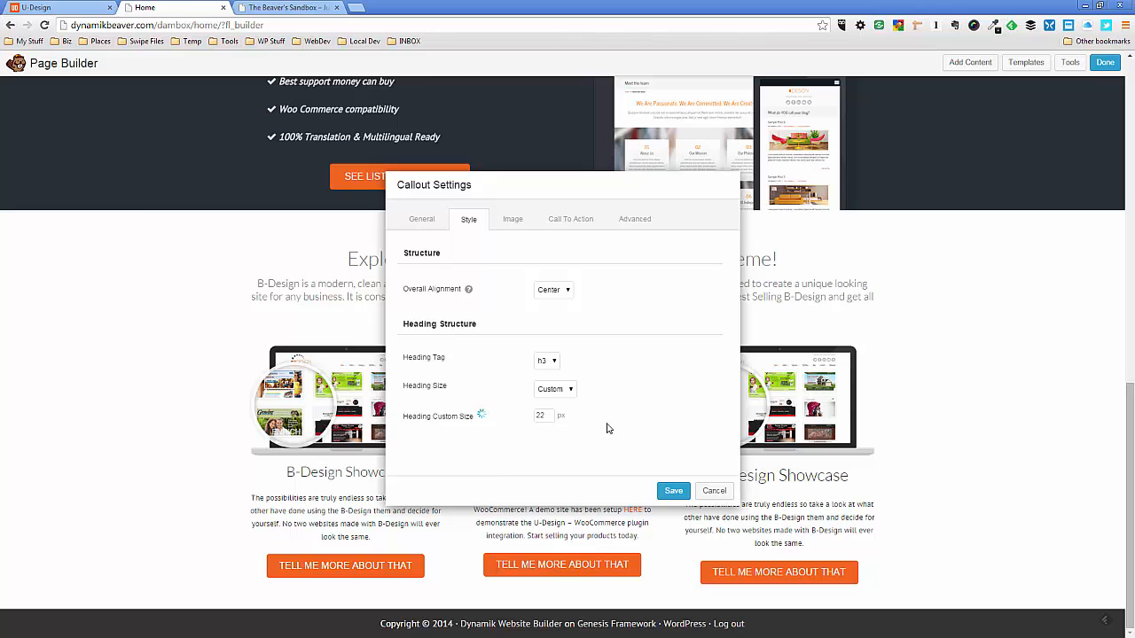
left_click(674, 490)
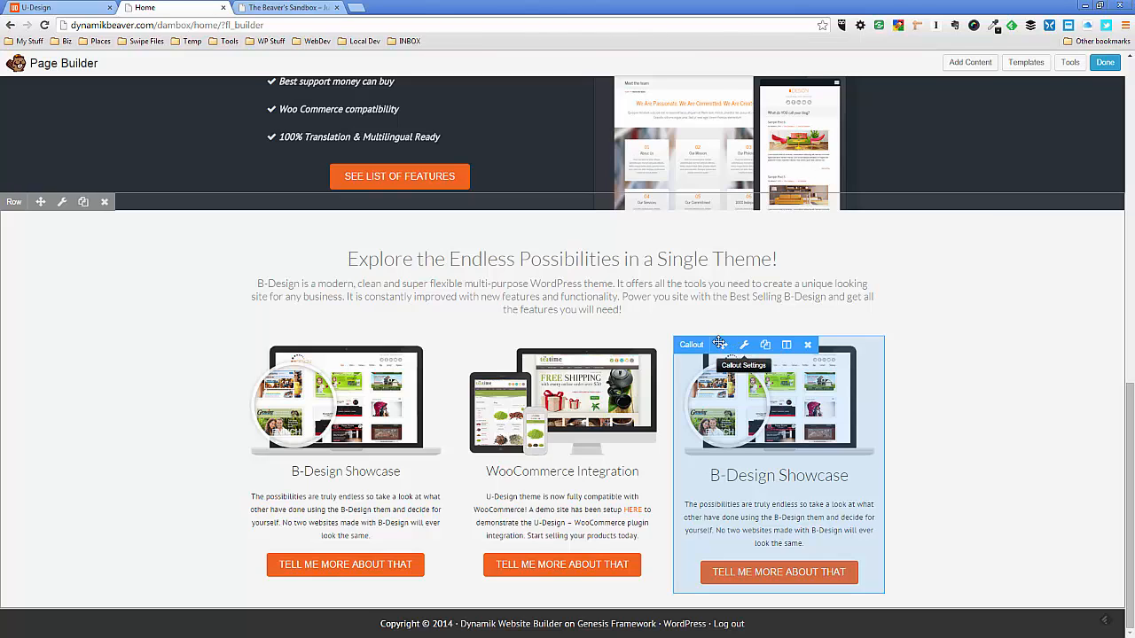
Give the third callout's heading a custom size of 22 px and save it
left_click(745, 348)
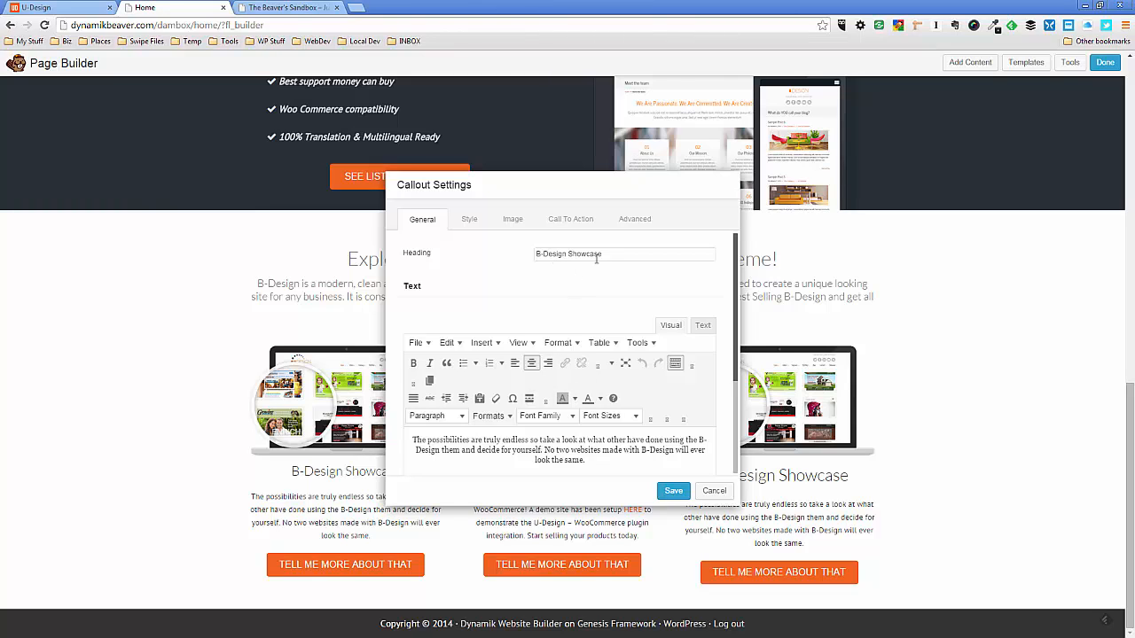
left_click(470, 221)
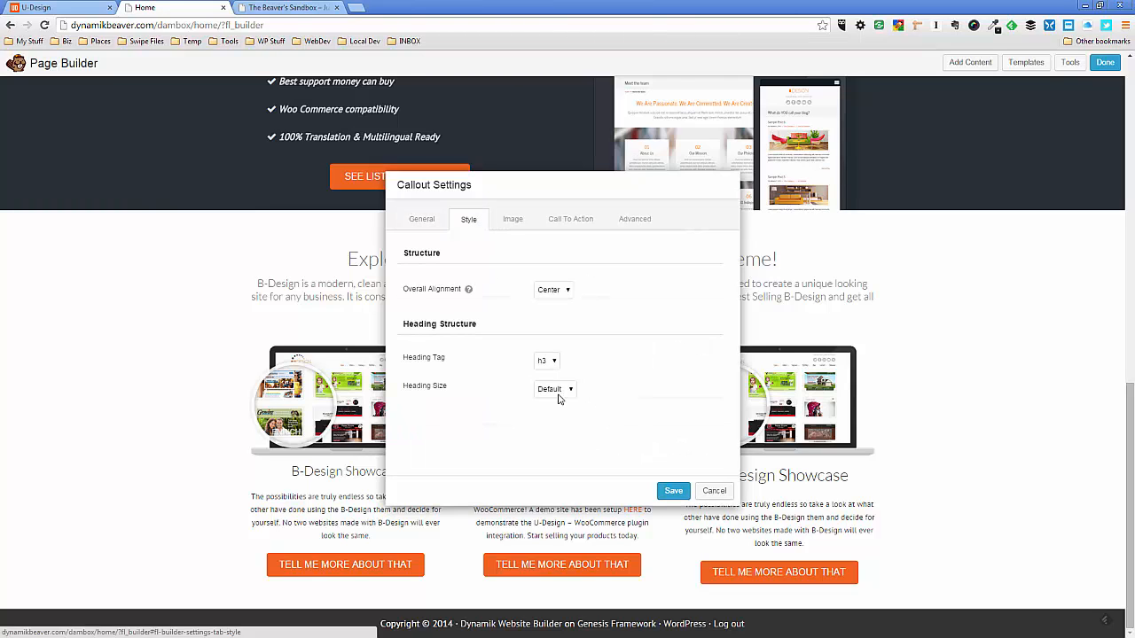
left_click(565, 390)
left_click(565, 409)
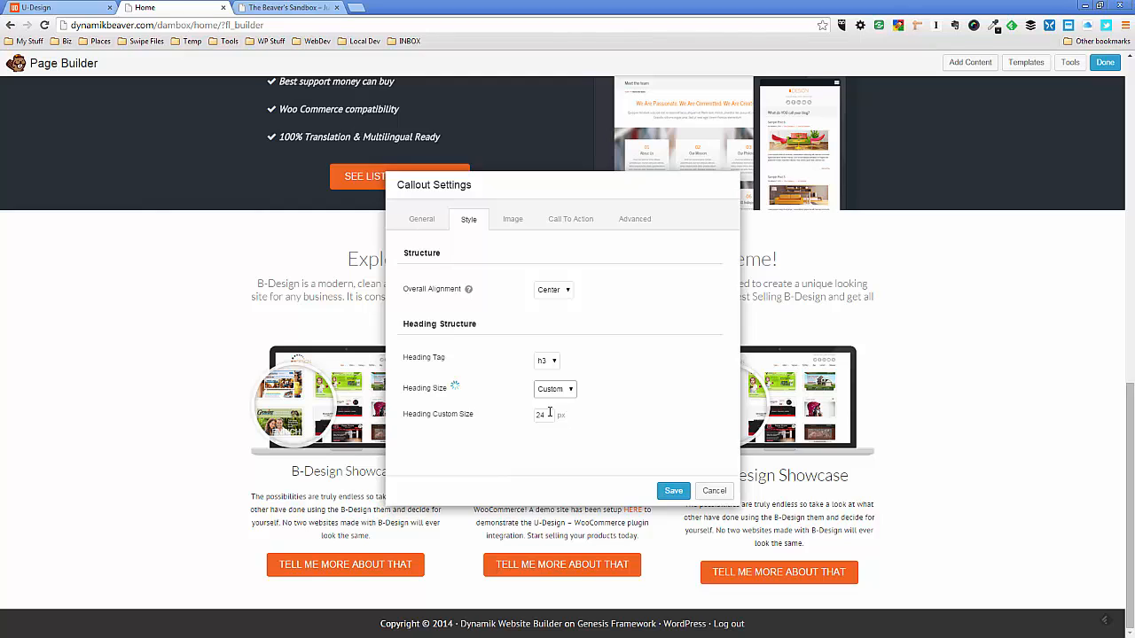
double_click(541, 414)
type("22")
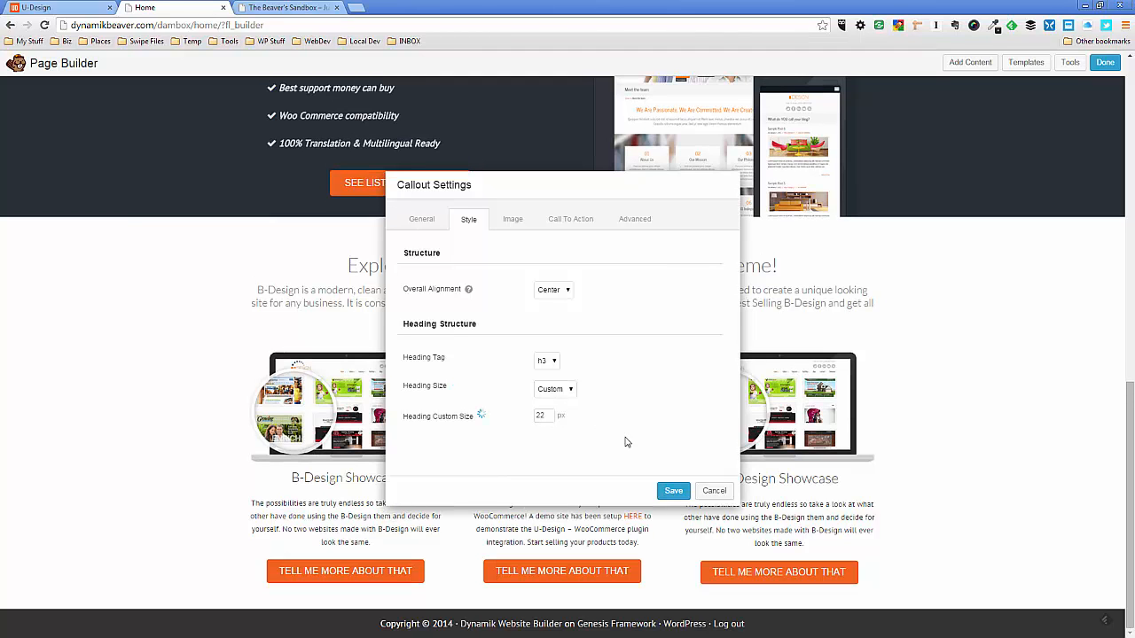
left_click(674, 492)
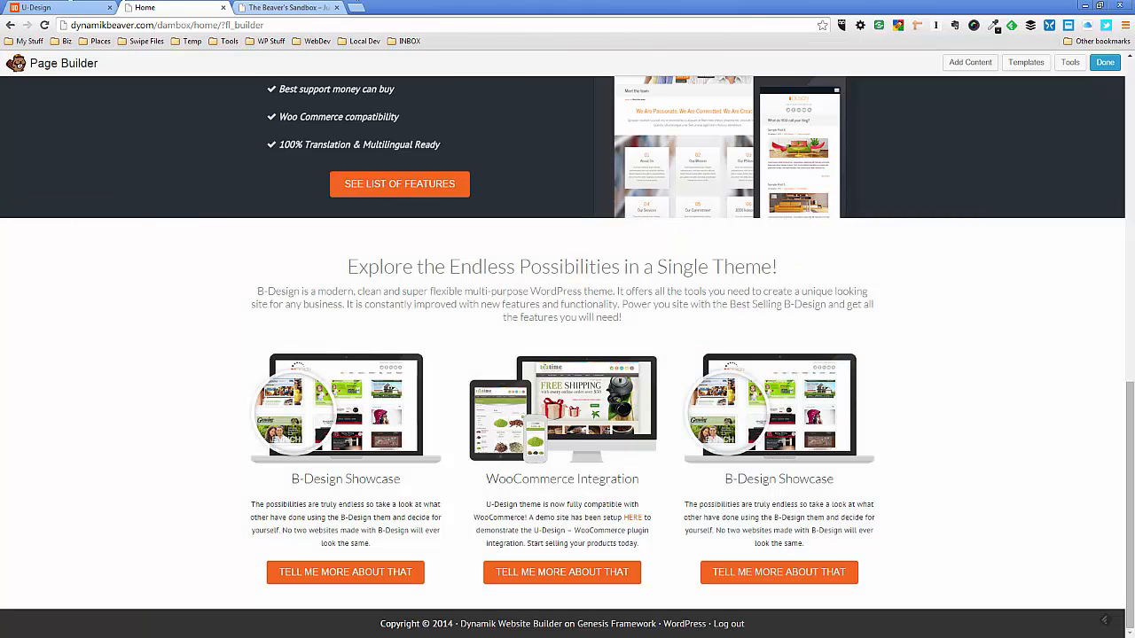
Replace the third callout's heading with "Support and Documentation", copied from the U-Design page
left_click(54, 7)
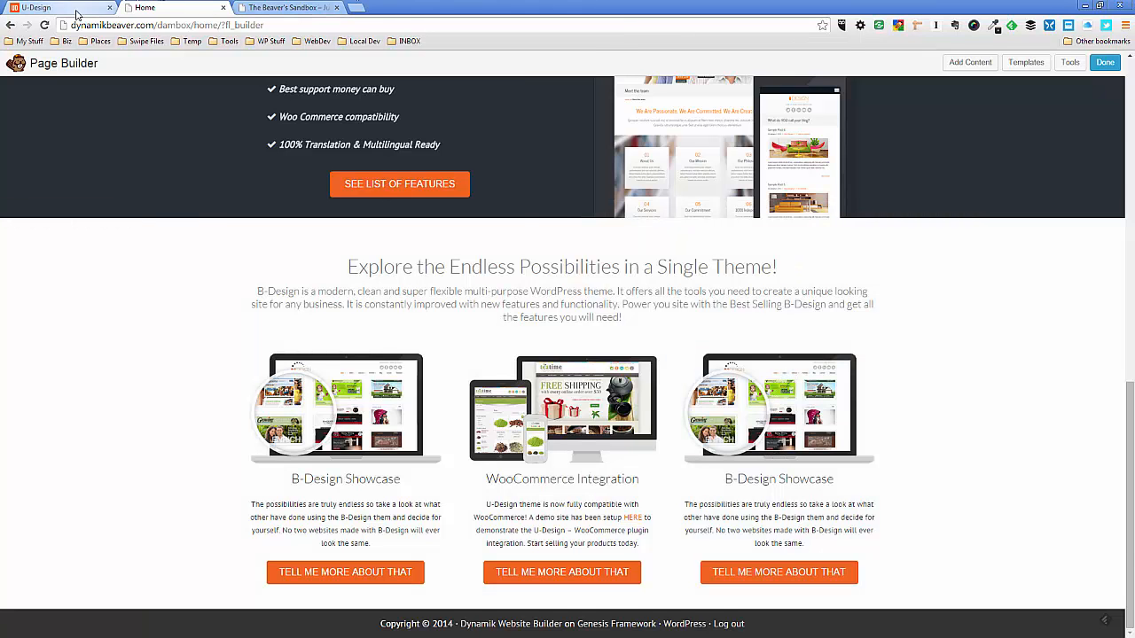
left_click_drag(852, 431, 716, 435)
key("ctrl+c")
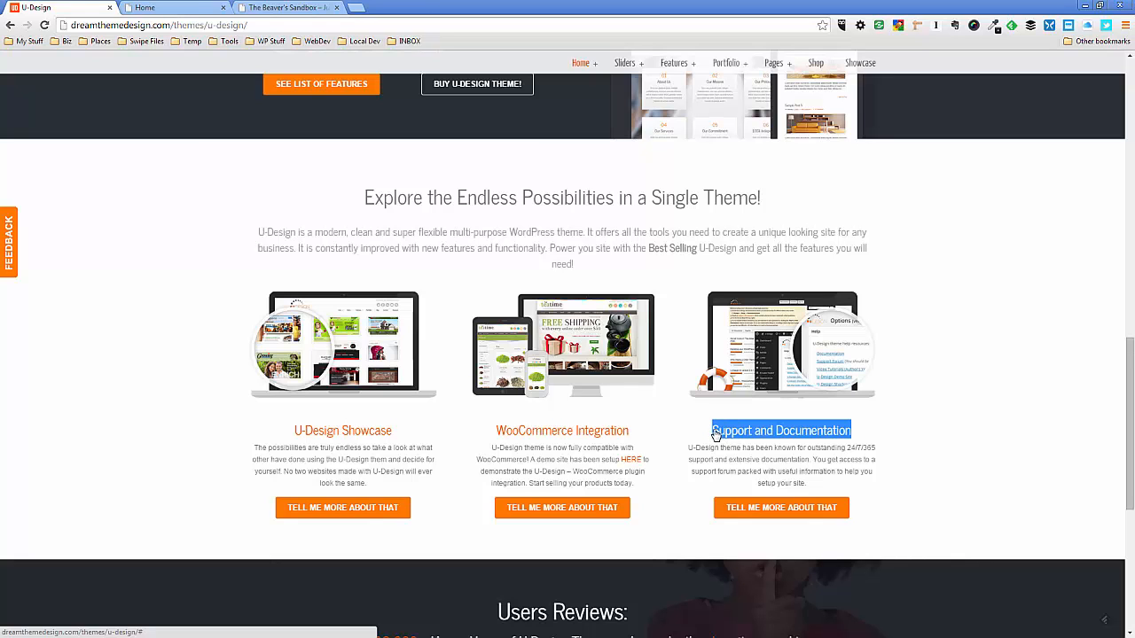
key("ctrl+Tab")
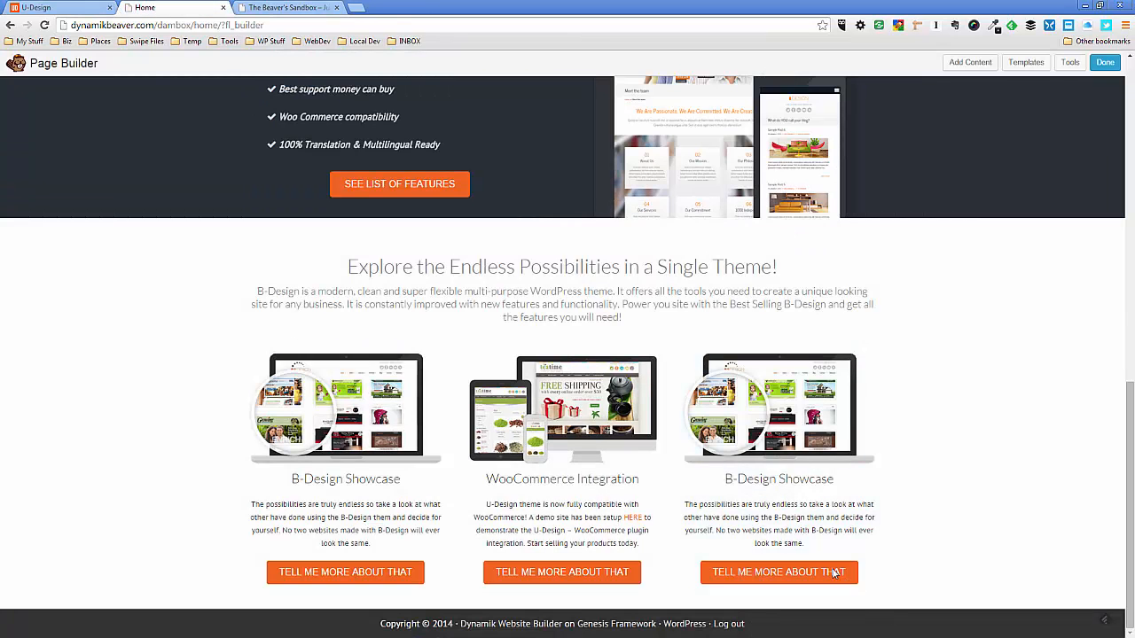
mouse_move(768, 432)
left_click(746, 354)
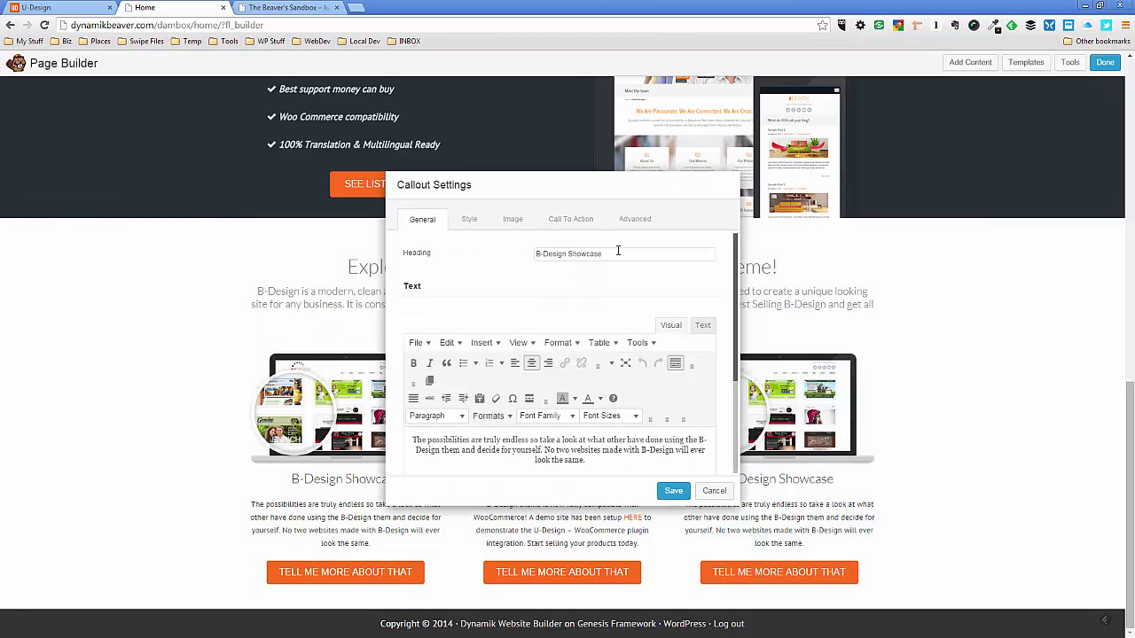
left_click_drag(618, 251, 477, 257)
key("ctrl+v")
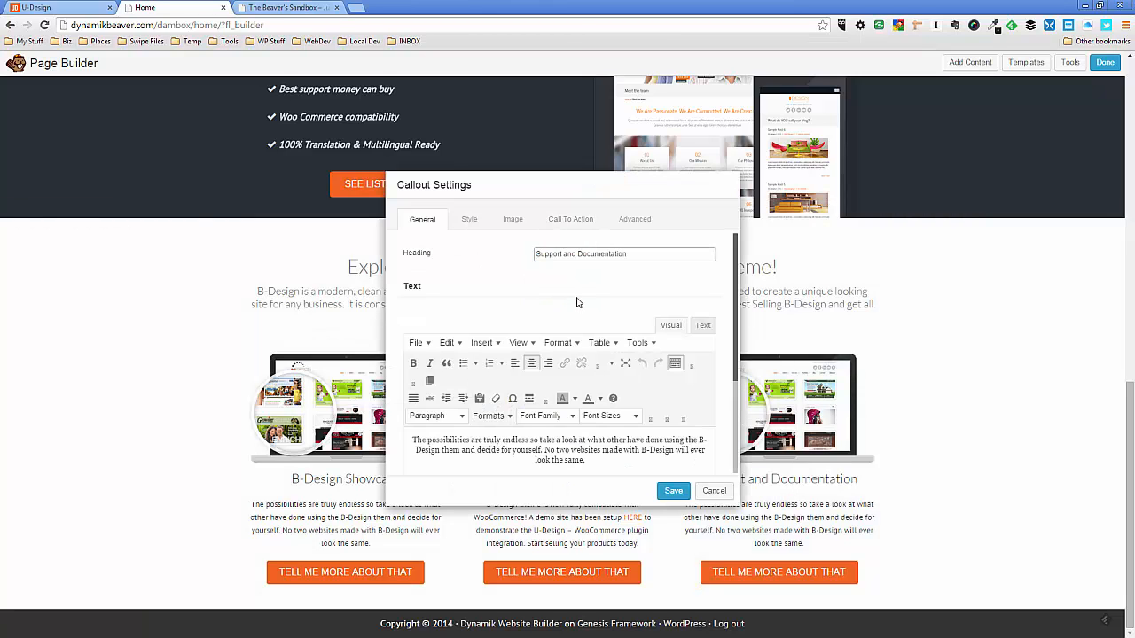
Replace the third callout's body text inside its 10pt span with the U-Design page's Support and Documentation paragraph, reworded to B-Design
left_click(53, 9)
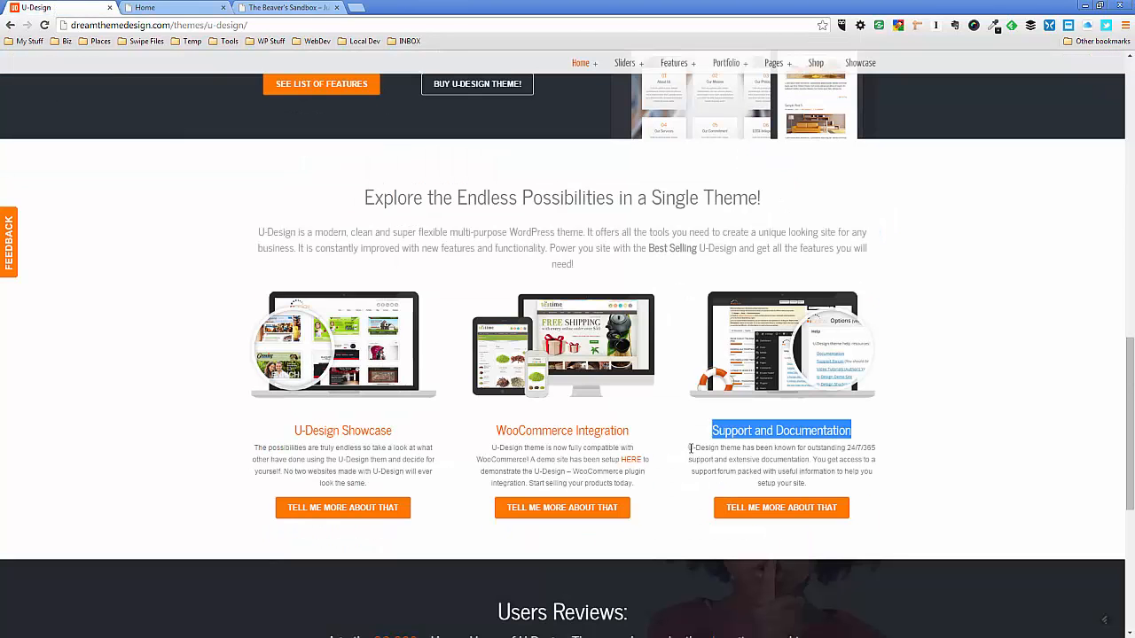
left_click_drag(690, 448, 809, 485)
key("ctrl+c")
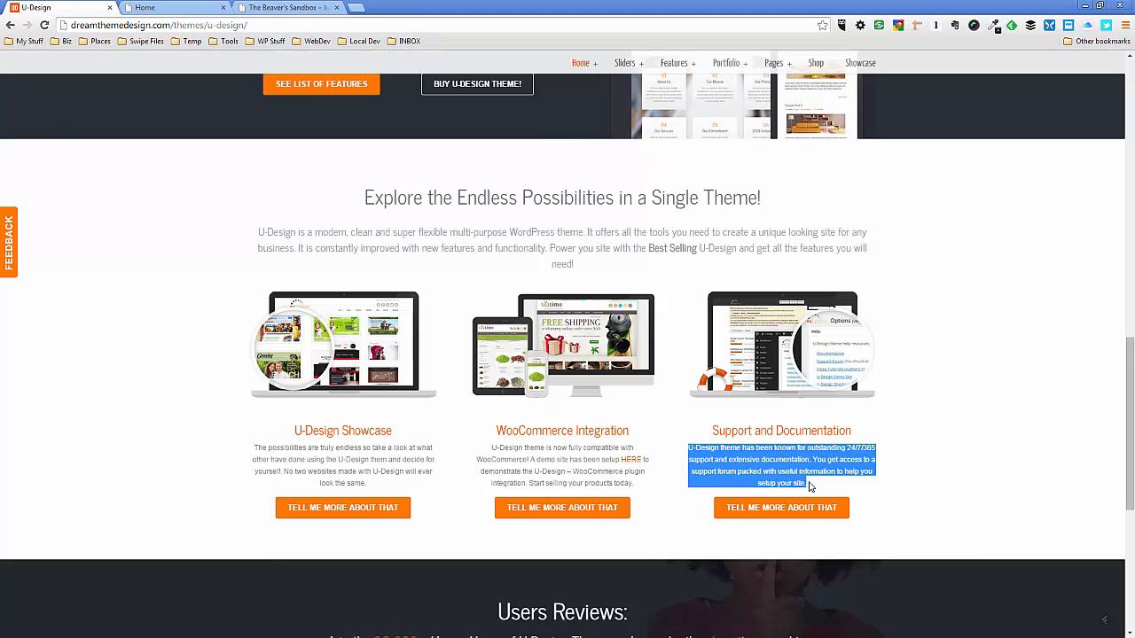
left_click(151, 8)
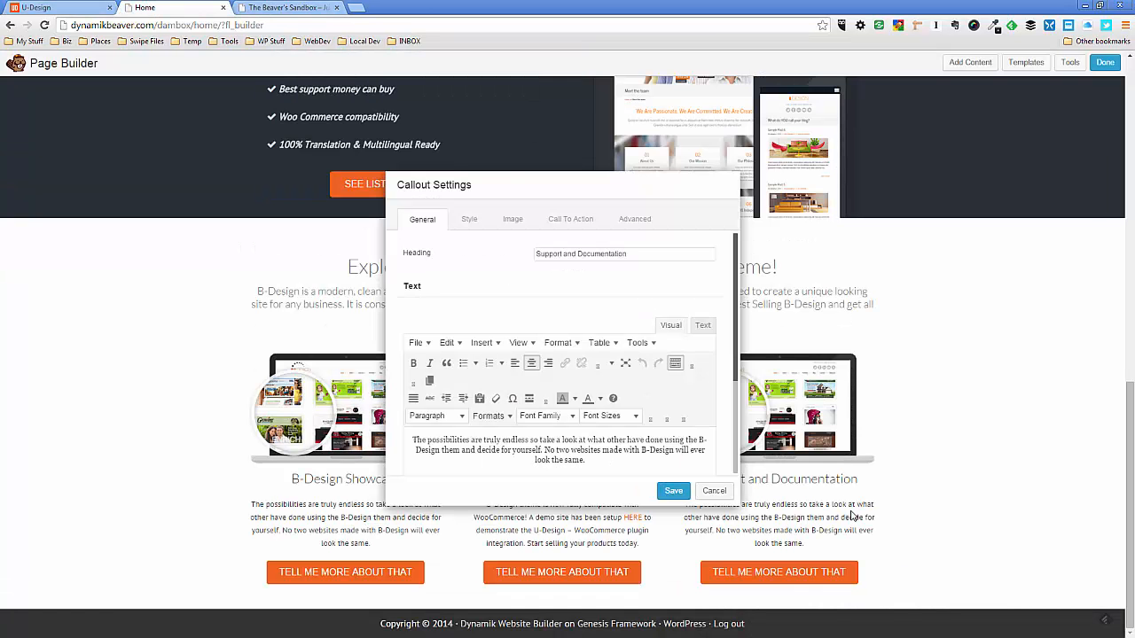
left_click(704, 325)
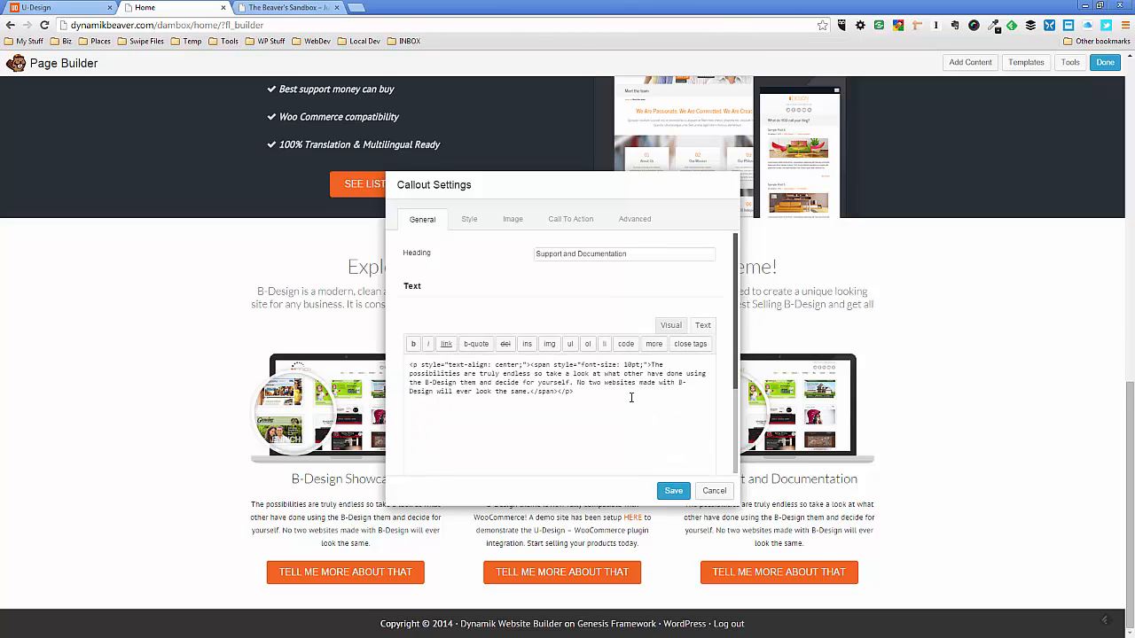
left_click_drag(656, 365, 531, 391)
key("ctrl+v")
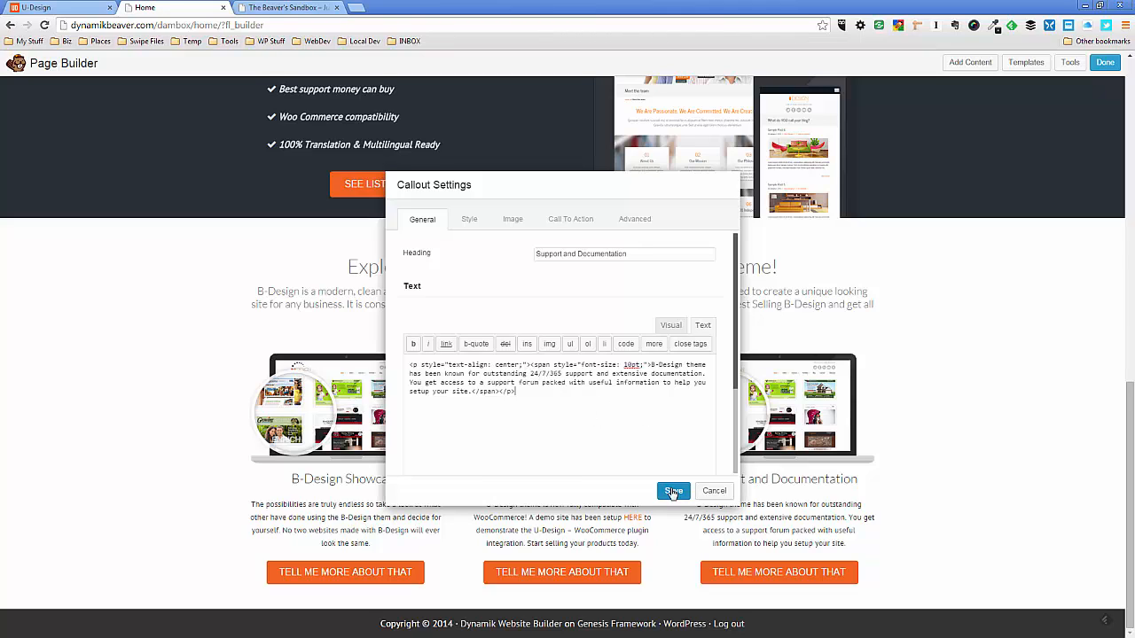
Check the Support and Documentation text in the visual editor and save the callout
left_click(671, 324)
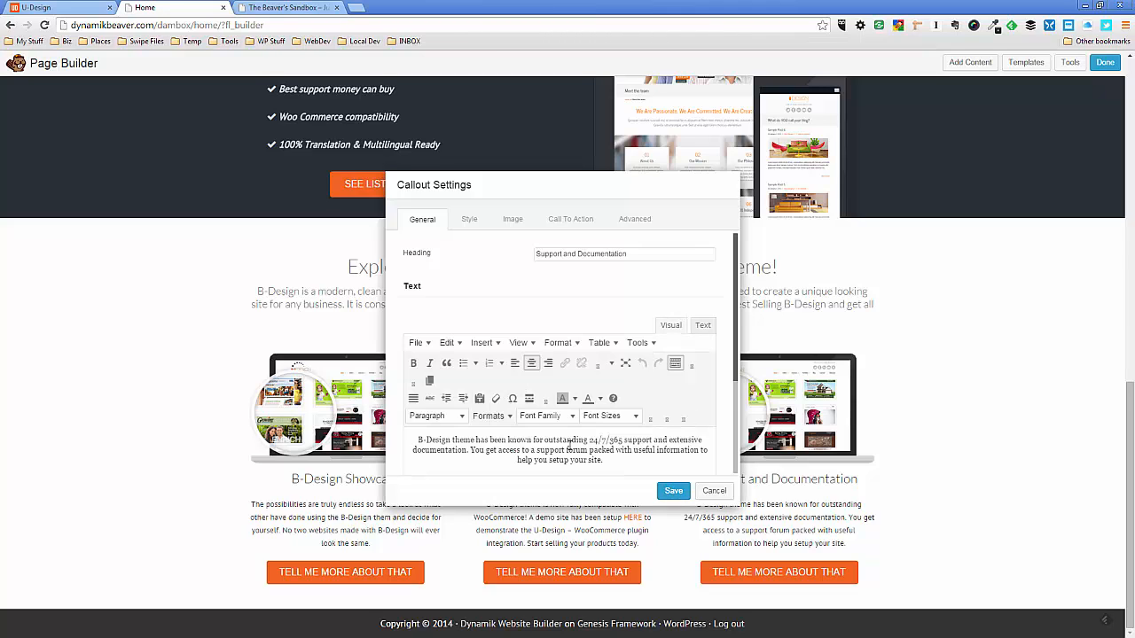
left_click(673, 492)
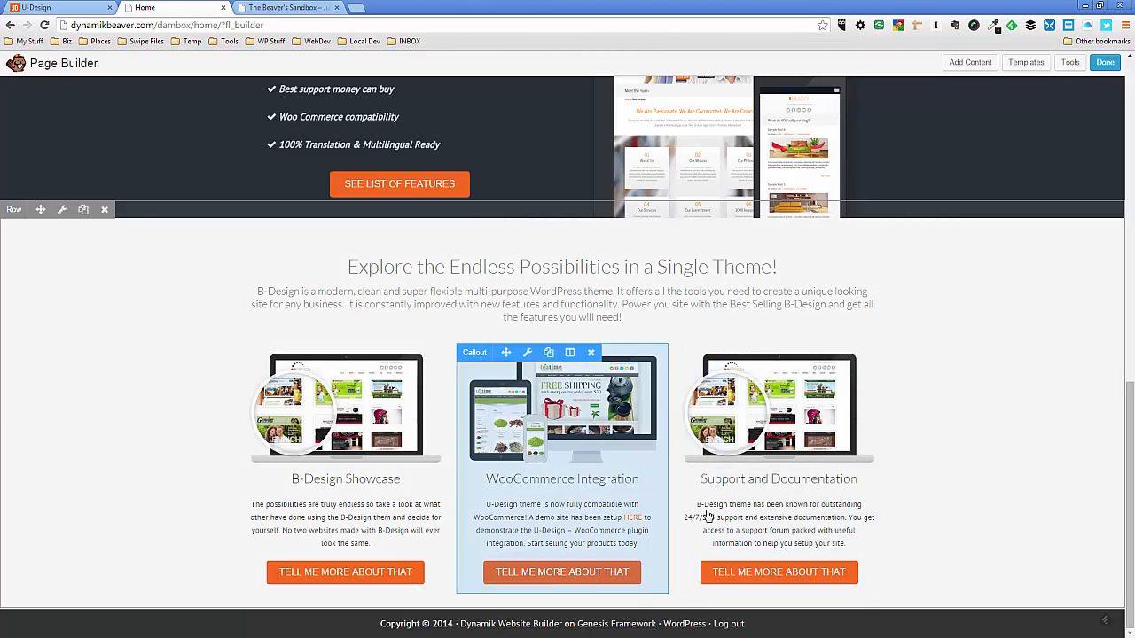
Change both "U-Design" mentions to "B-Design" in the WooCommerce Integration callout's body text and save it
left_click(572, 515)
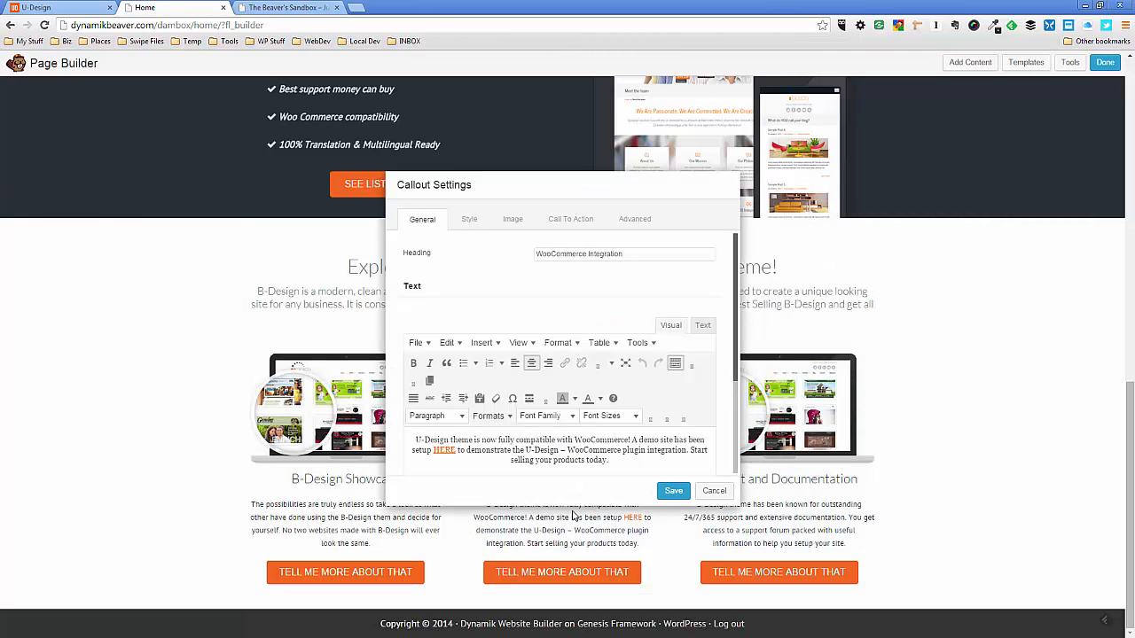
left_click_drag(424, 440, 411, 440)
type("B")
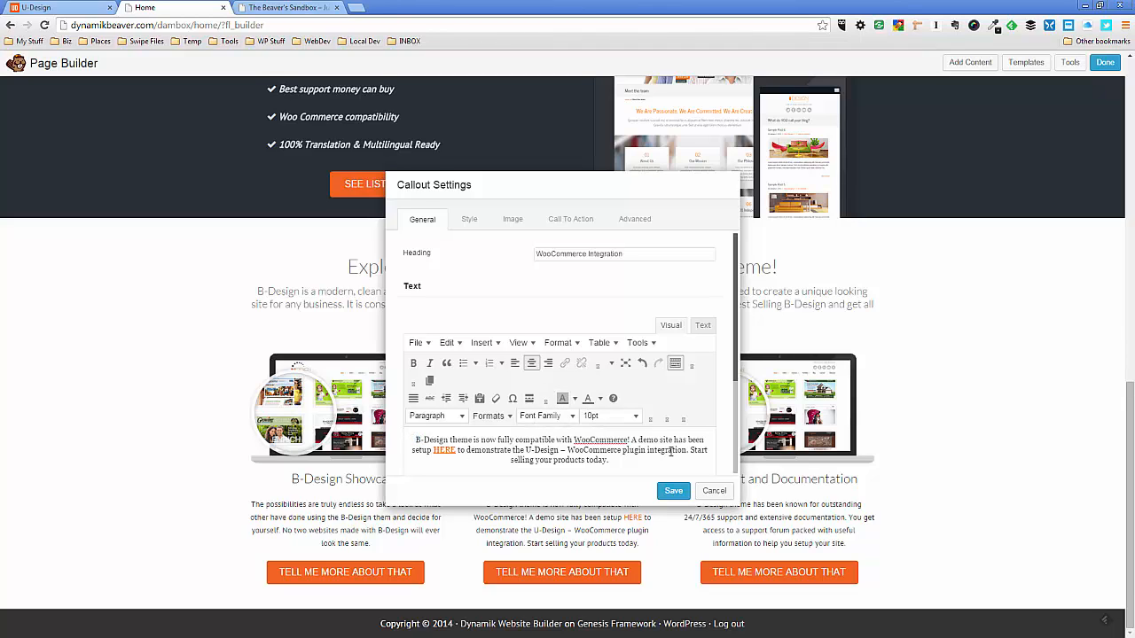
left_click_drag(535, 450, 529, 450)
type("B")
left_click(673, 492)
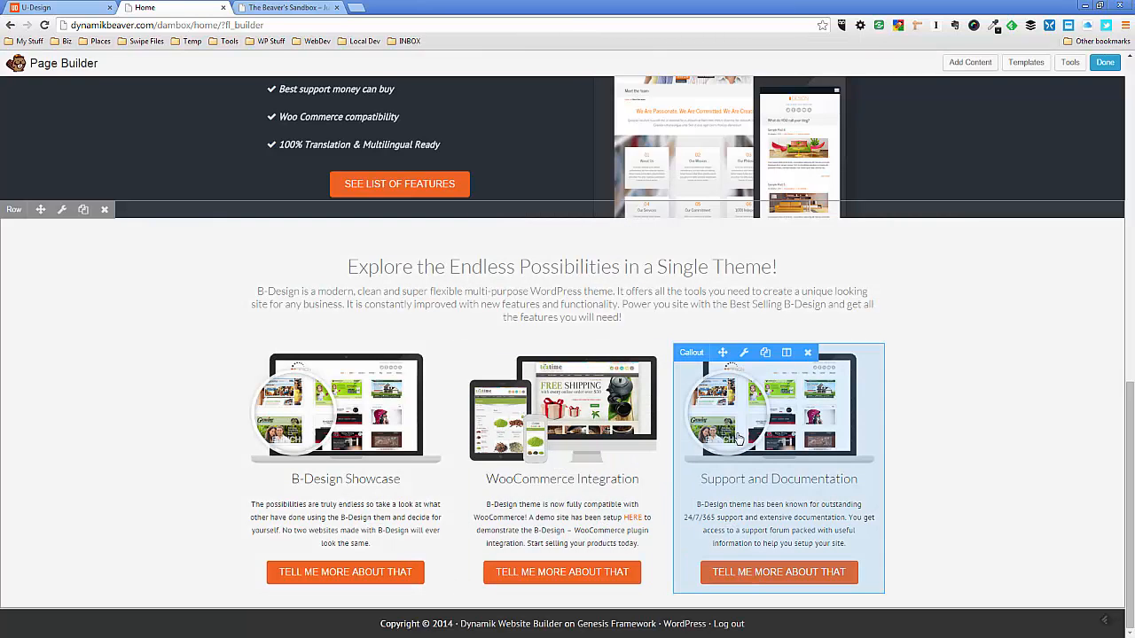
Replace the Support and Documentation callout's photo with NH-ImageHelp.png from the media library and save it
left_click(745, 354)
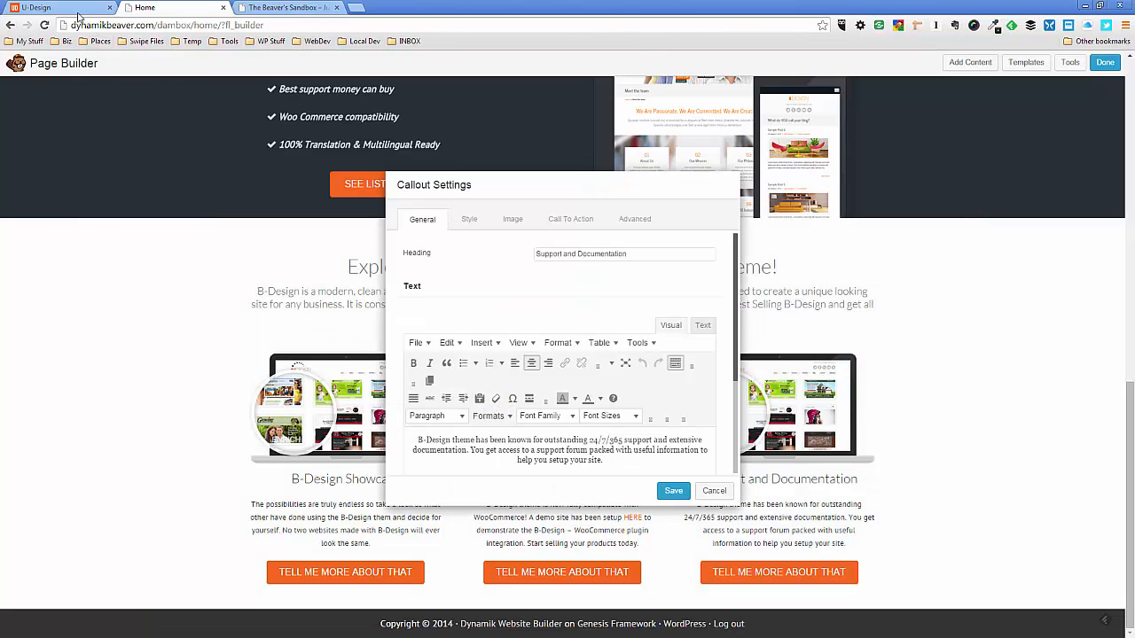
left_click(513, 221)
left_click(614, 354)
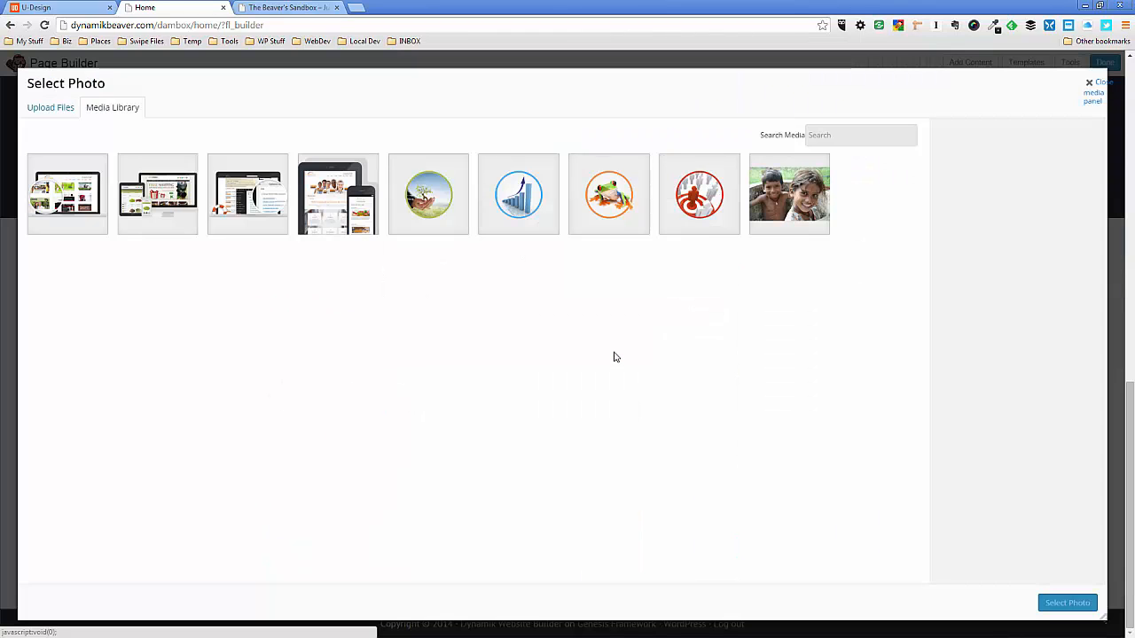
left_click(223, 188)
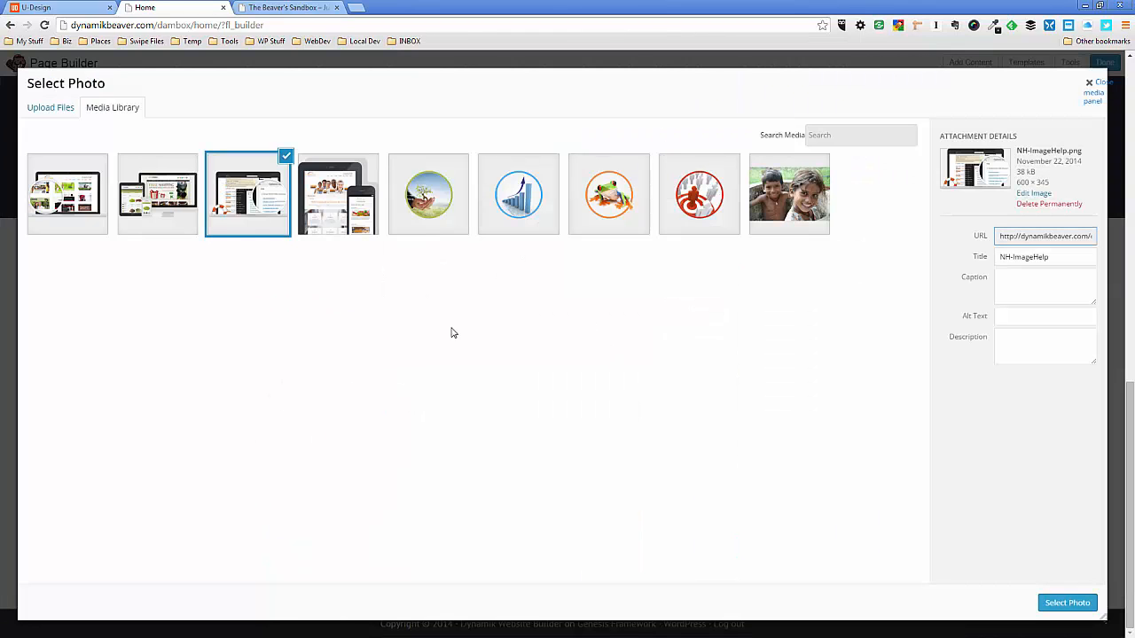
left_click(1068, 603)
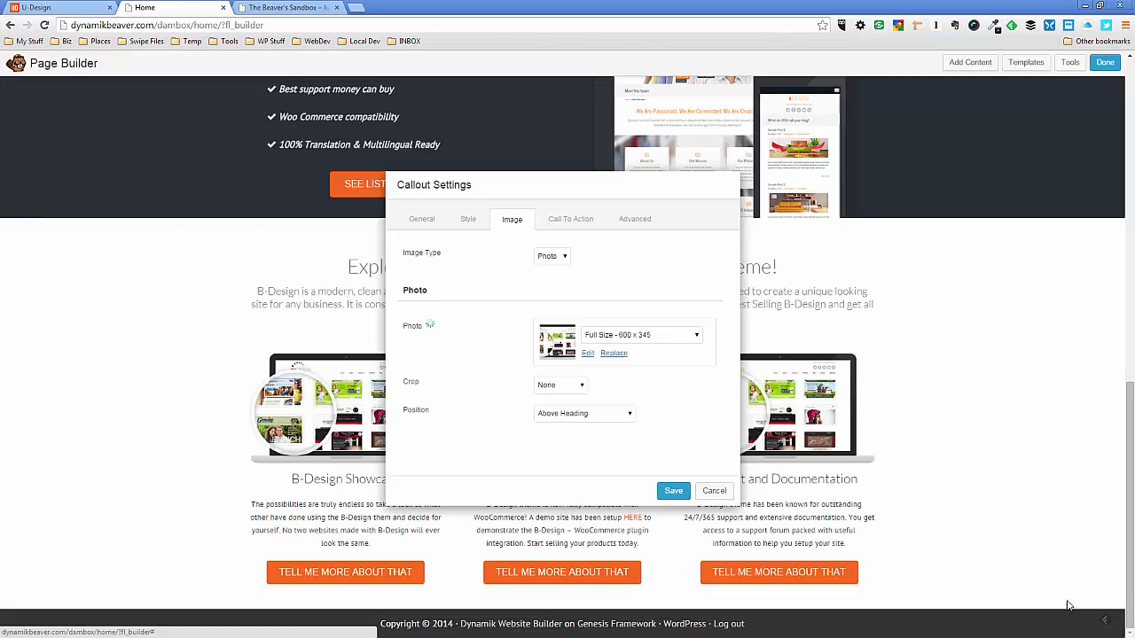
left_click(674, 492)
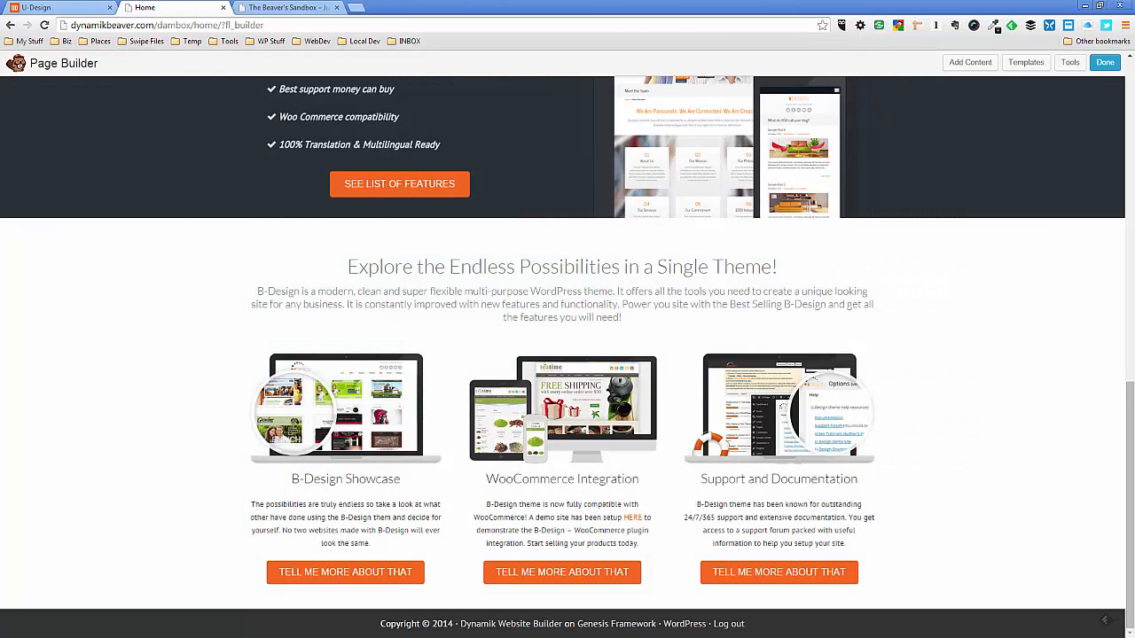
After checking the U-Design page, set the "Explore the Endless Possibilities" row's bottom padding to 30 px, save it, and finish editing
left_click(80, 8)
scroll(178, 262, "down", 1)
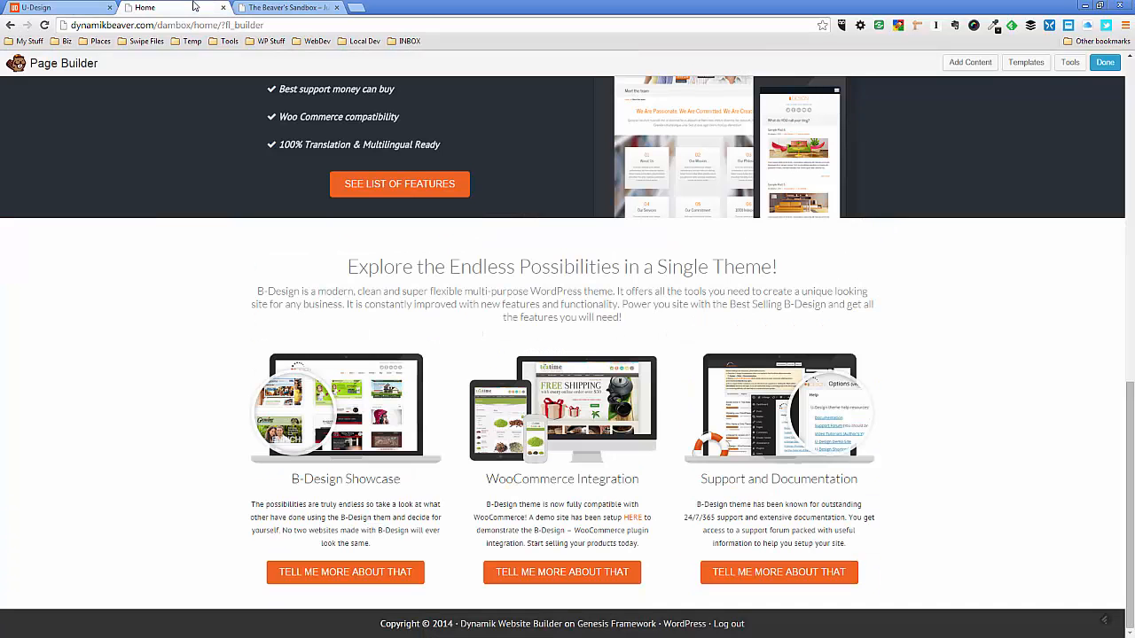
left_click(146, 7)
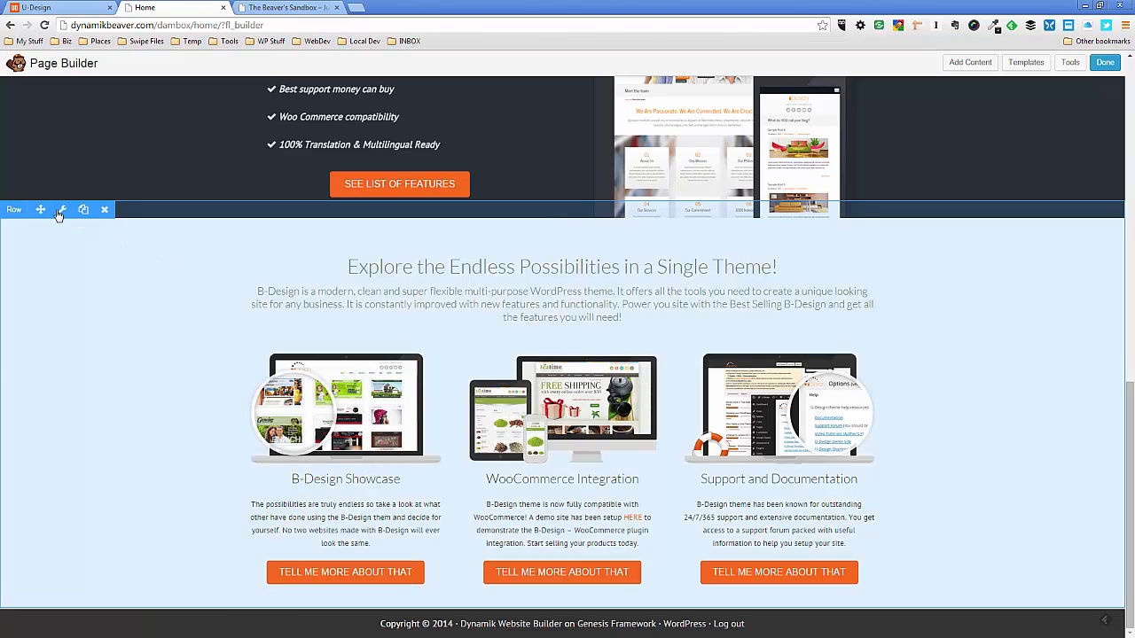
left_click(61, 211)
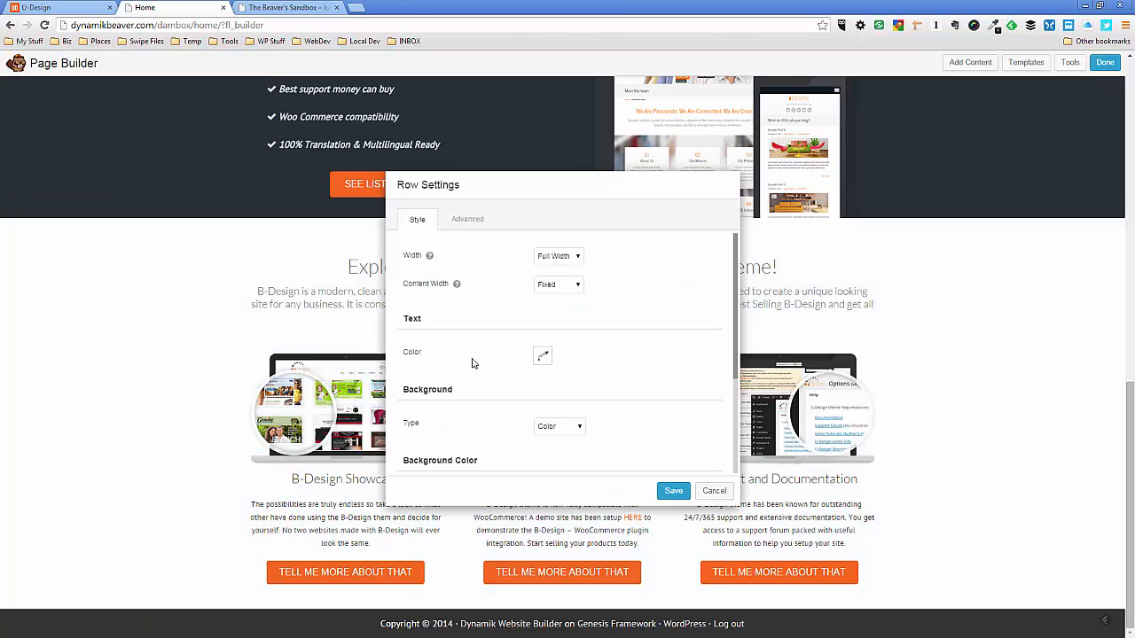
left_click(467, 222)
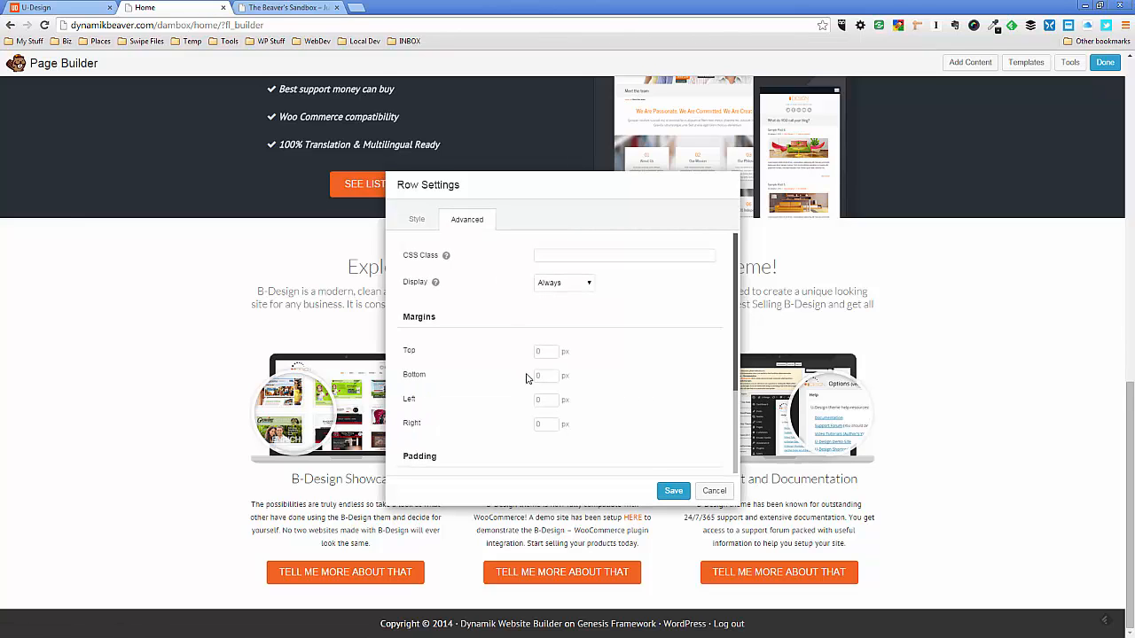
scroll(527, 377, "down", 3)
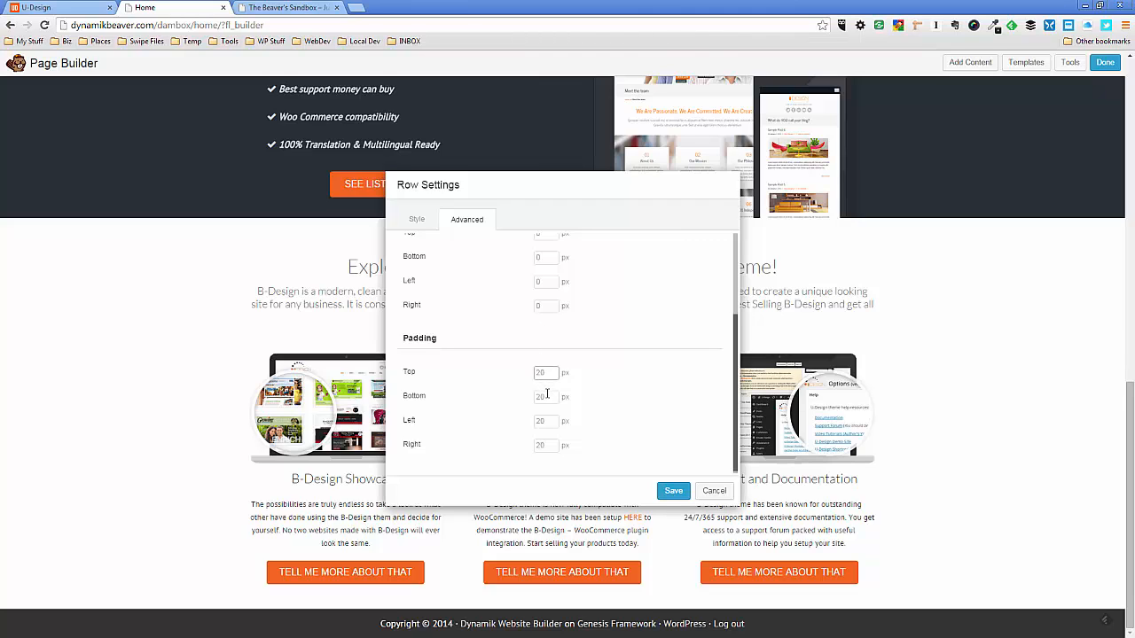
left_click(535, 397)
type("30")
left_click(670, 489)
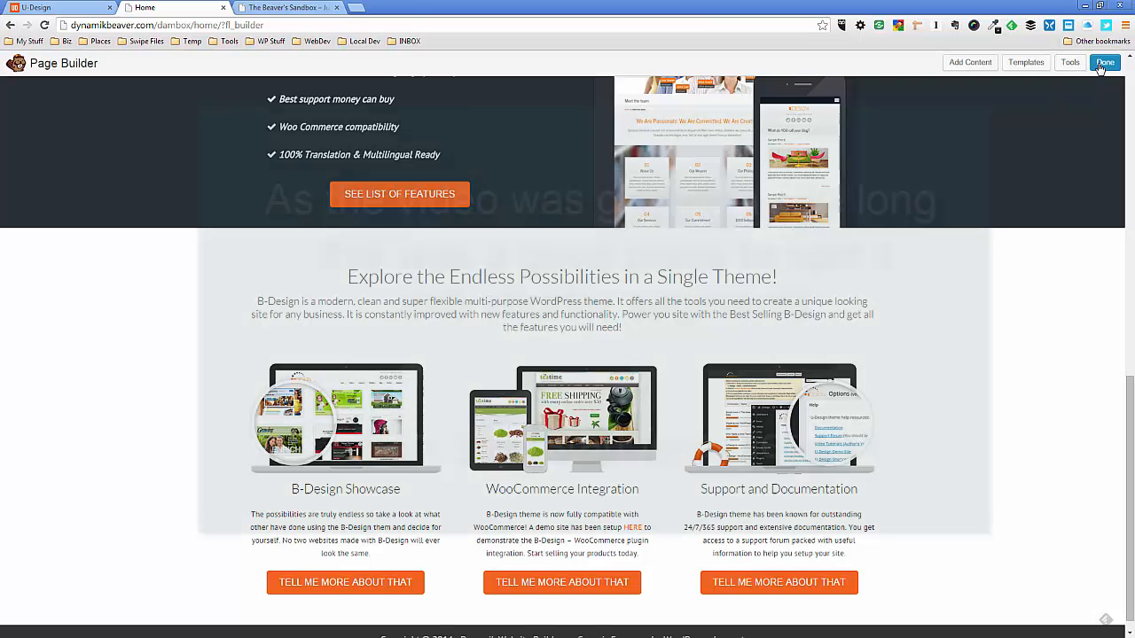
left_click(1105, 62)
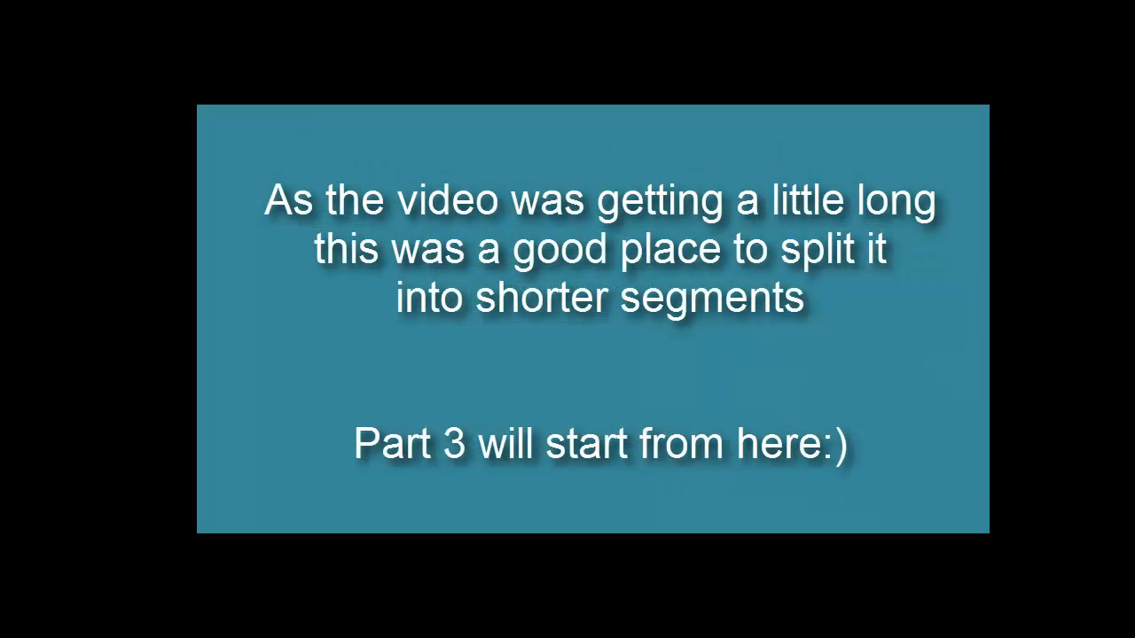